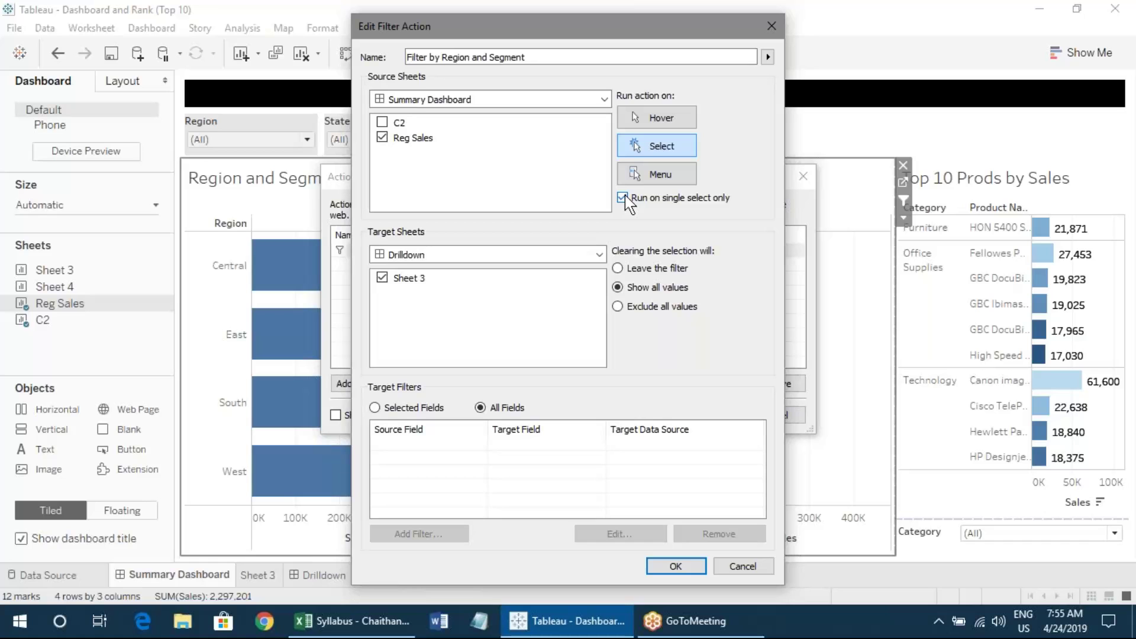
- Apply the filter action set to run on single select only, and test its drilldown with the Central Consumer bar before returning to Summary Dashboard
left_click(676, 567)
left_click(714, 415)
mouse_move(286, 248)
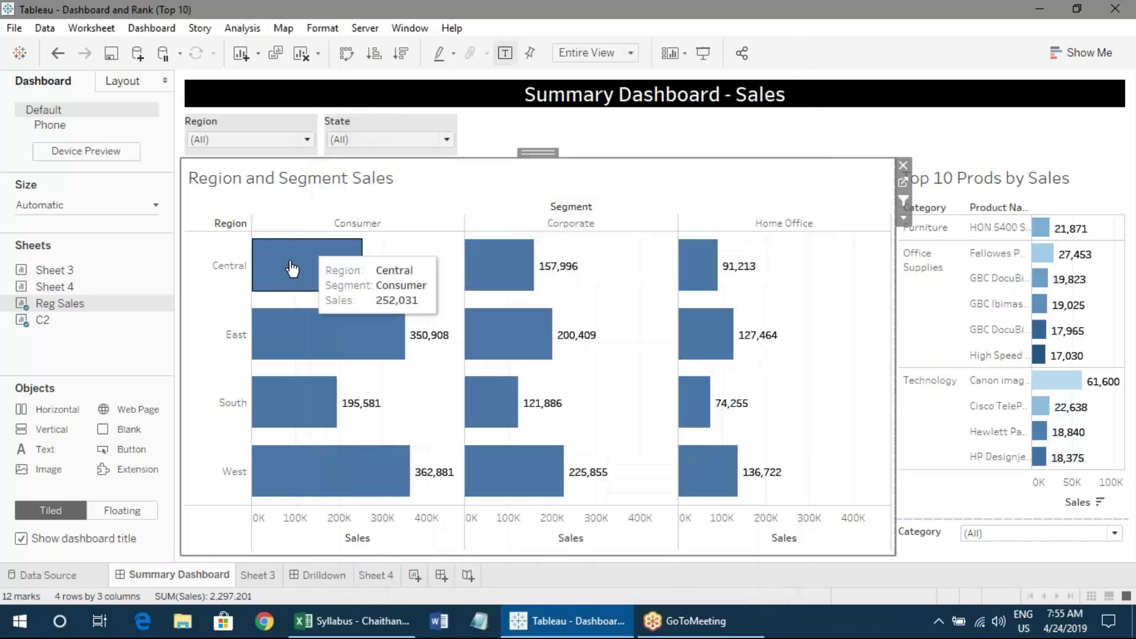
left_click(330, 259)
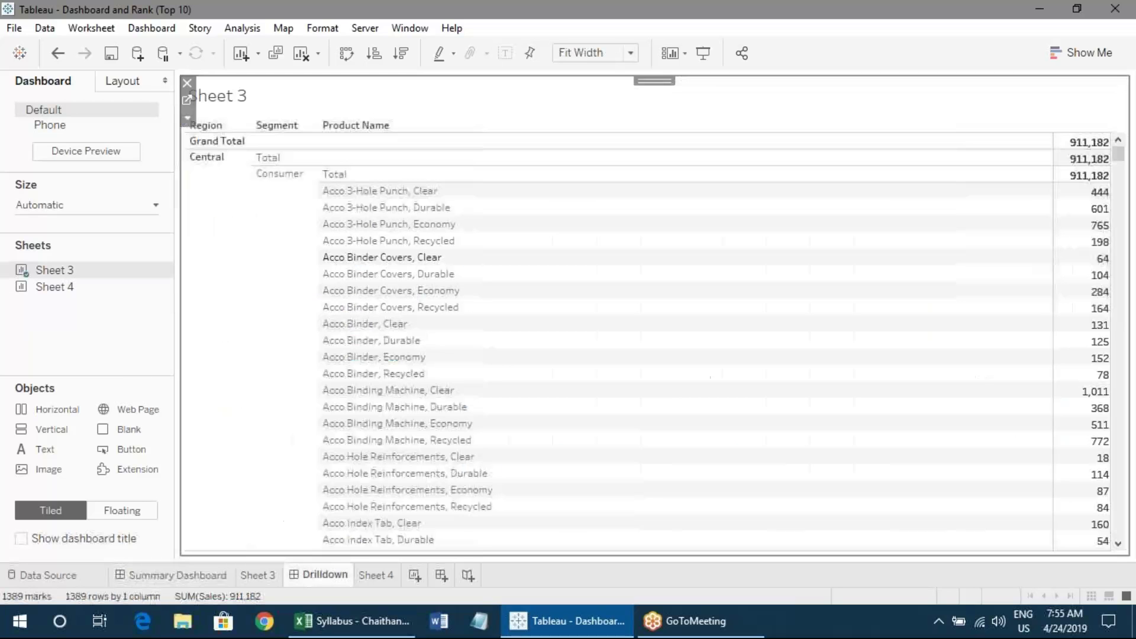
left_click(190, 577)
- Test multiple selection by selecting the Consumer bars of all four regions together, then clear the selection
left_click(416, 255)
left_click_drag(388, 244, 338, 522)
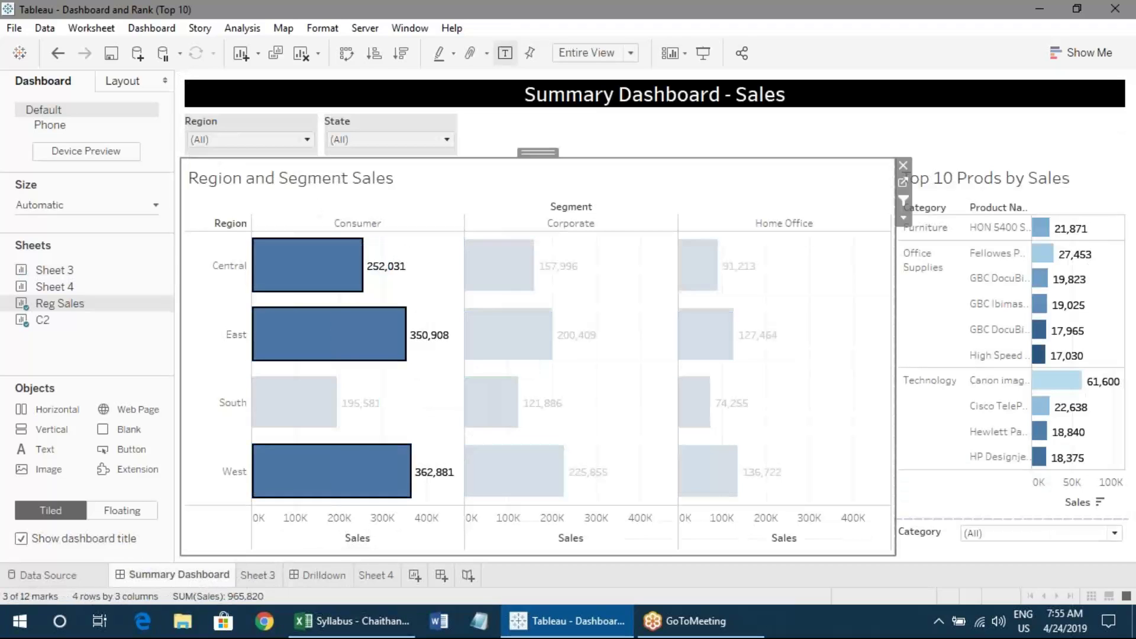
left_click(448, 257)
left_click_drag(444, 249, 293, 530)
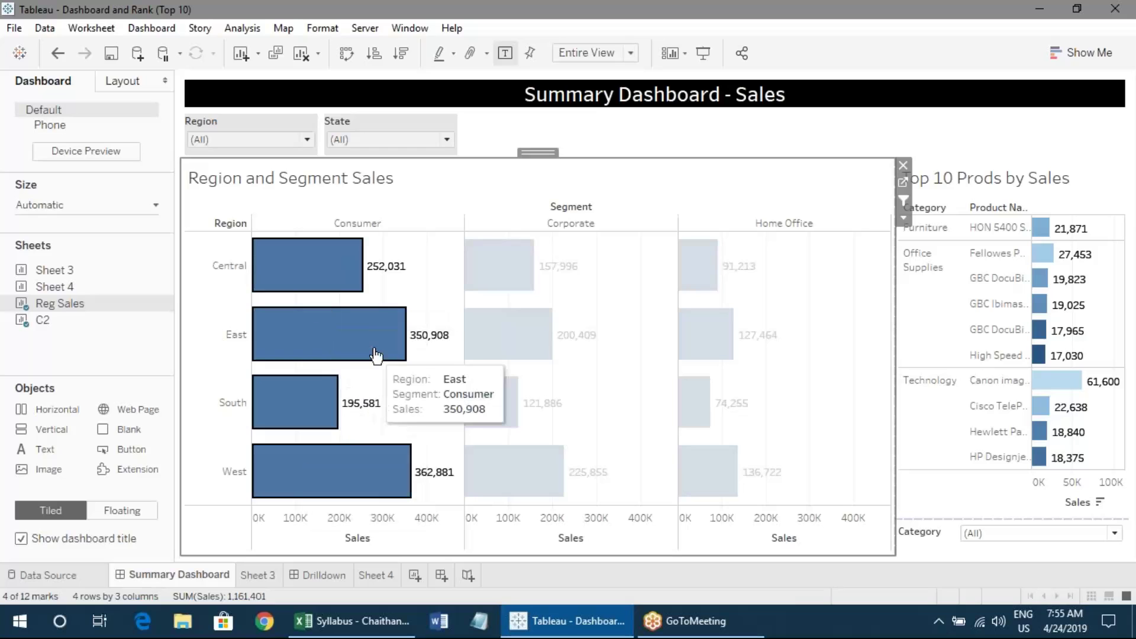
mouse_move(376, 355)
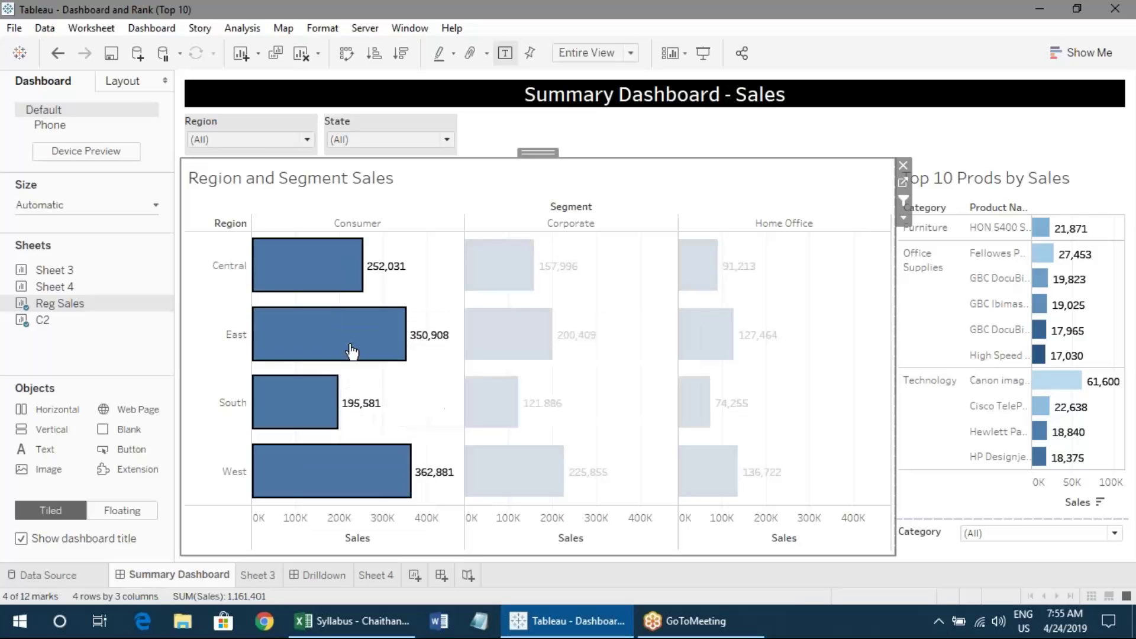
left_click(434, 264)
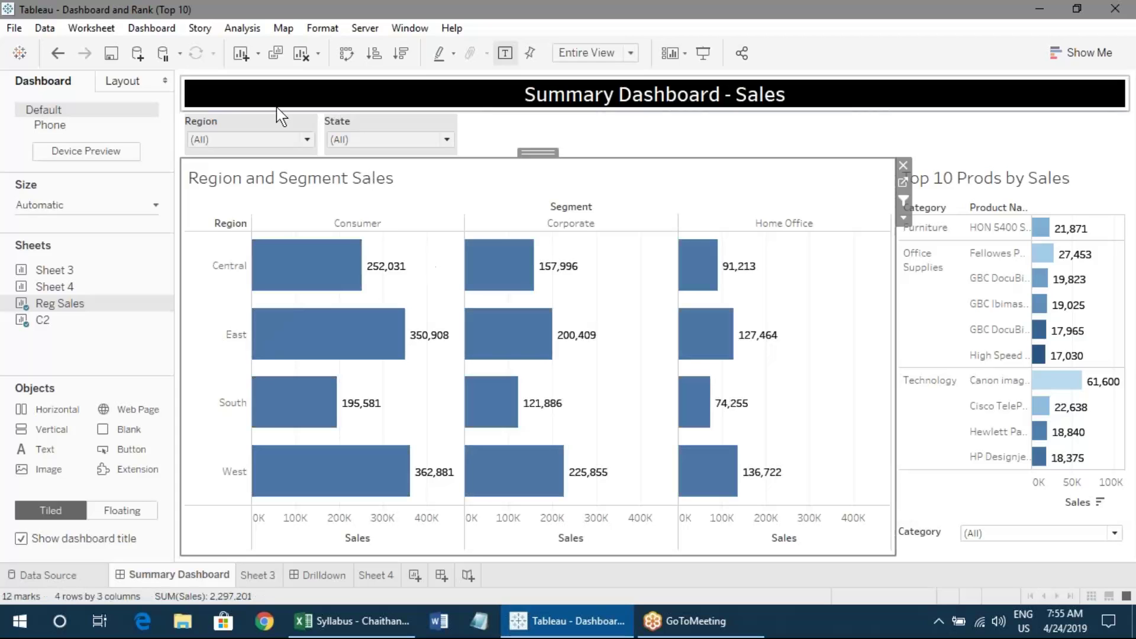
- Retarget the Region and Segment filter action to C2 and Reg Sales on the Summary Dashboard, with single-select-only running turned off
left_click(150, 28)
left_click(178, 242)
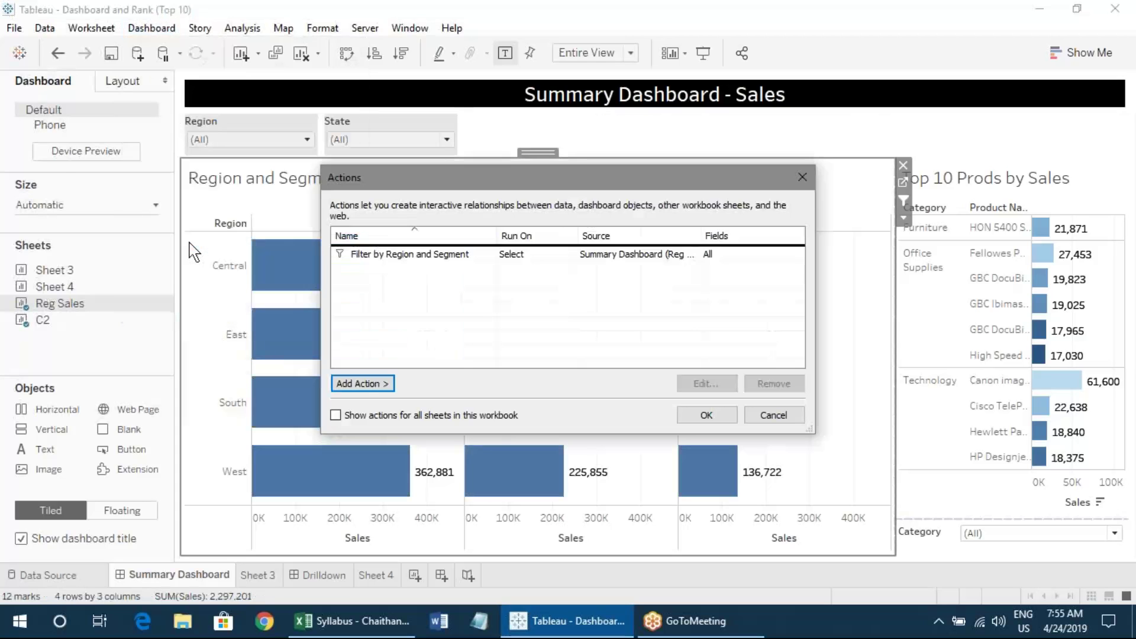
double_click(427, 253)
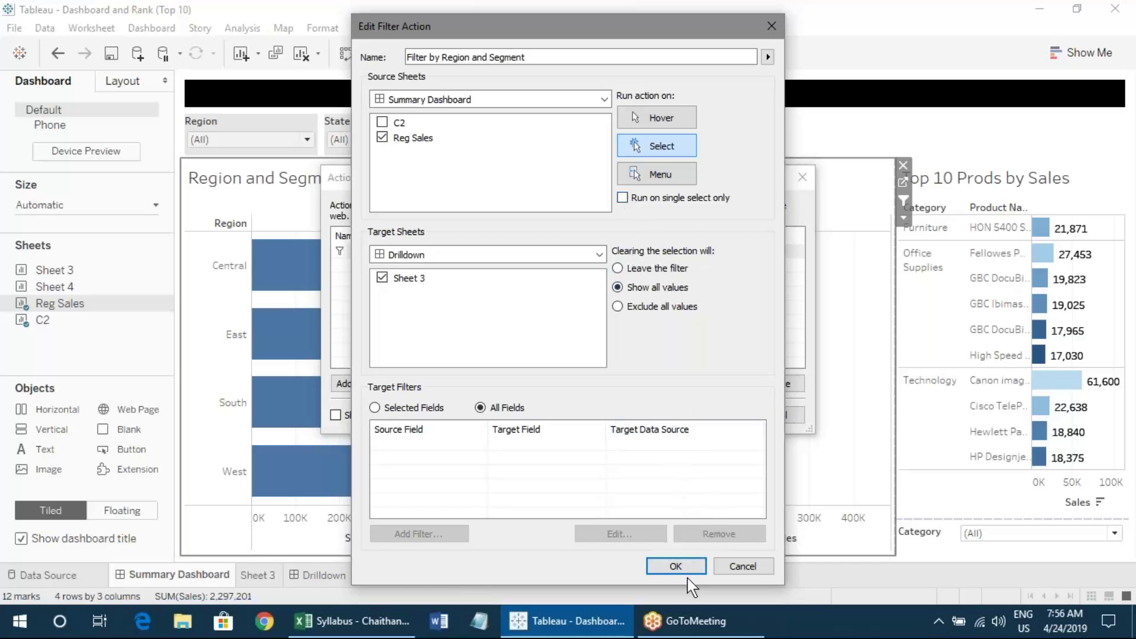
left_click(499, 255)
left_click(496, 288)
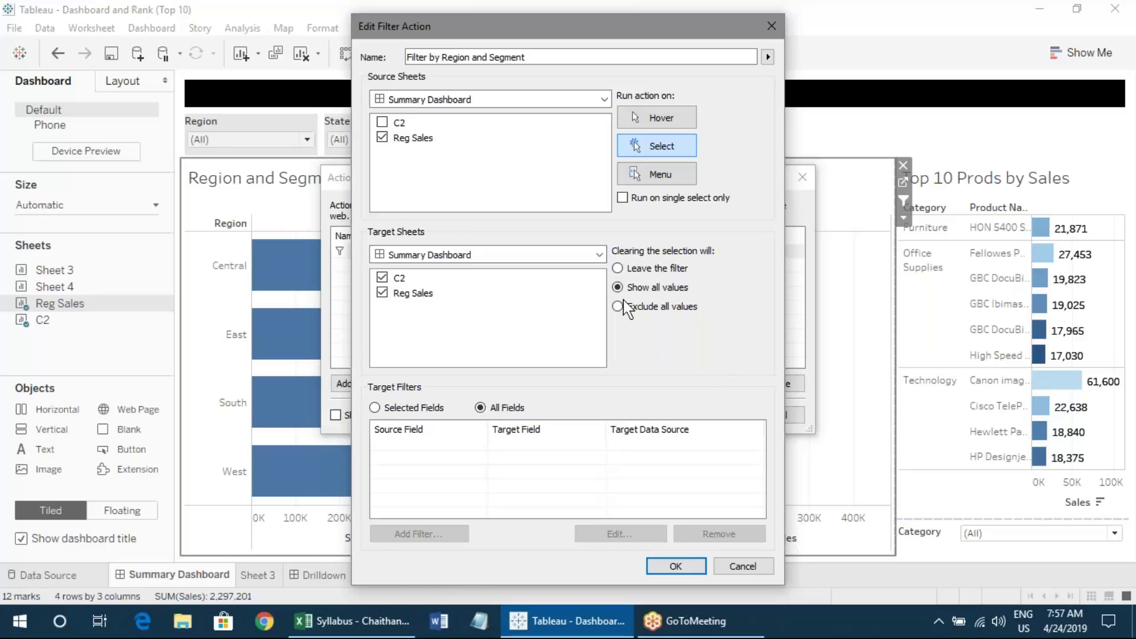
left_click(673, 562)
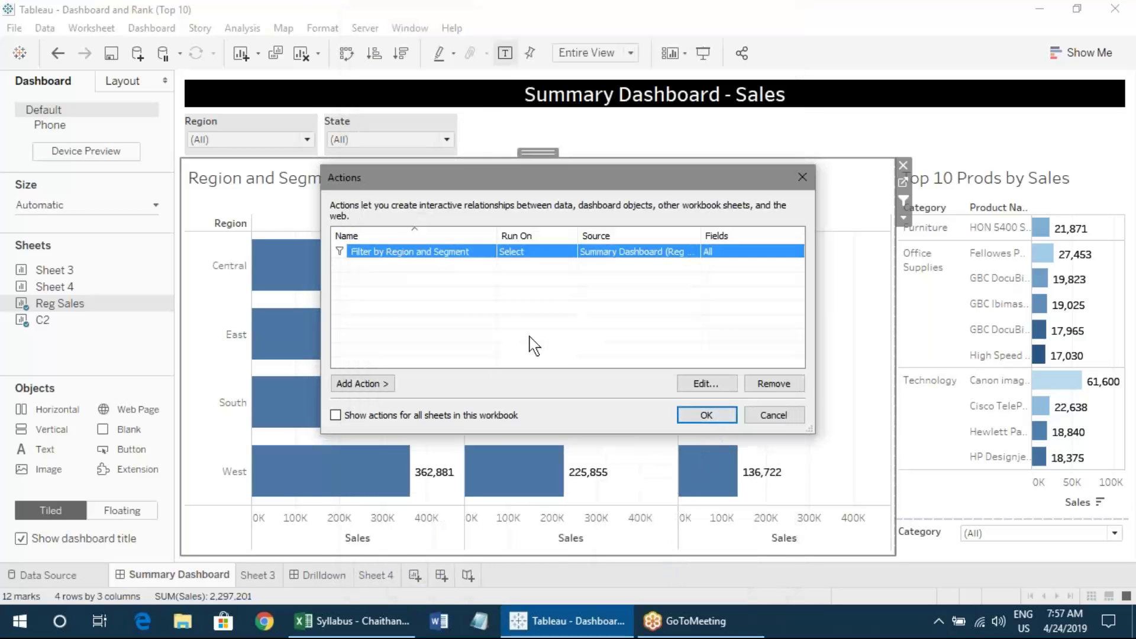
double_click(489, 259)
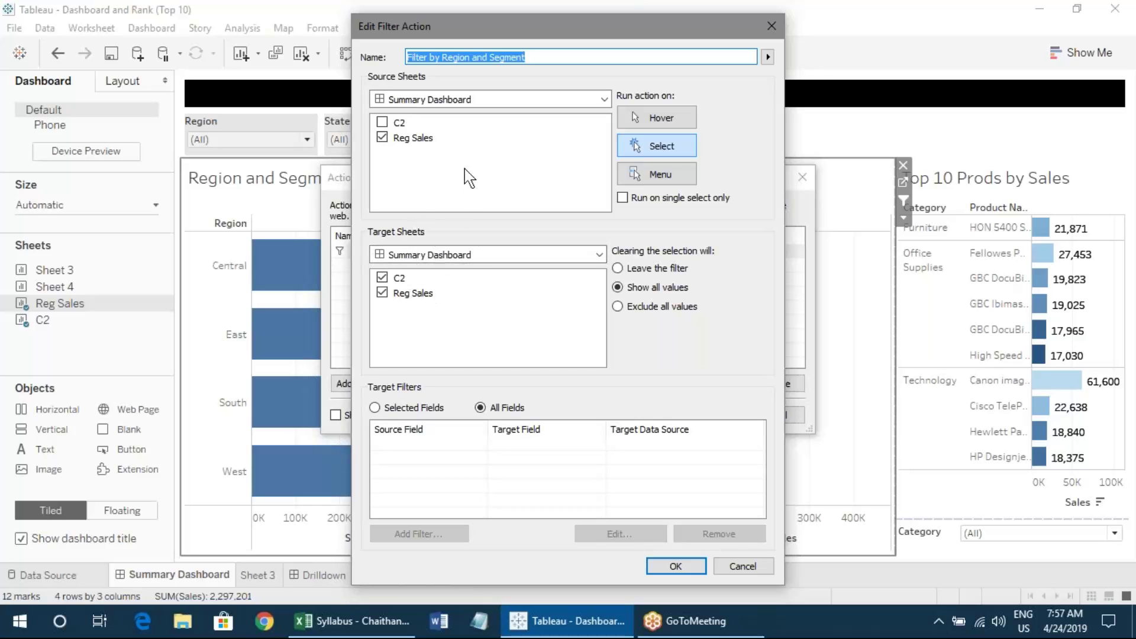
left_click(673, 566)
left_click(702, 414)
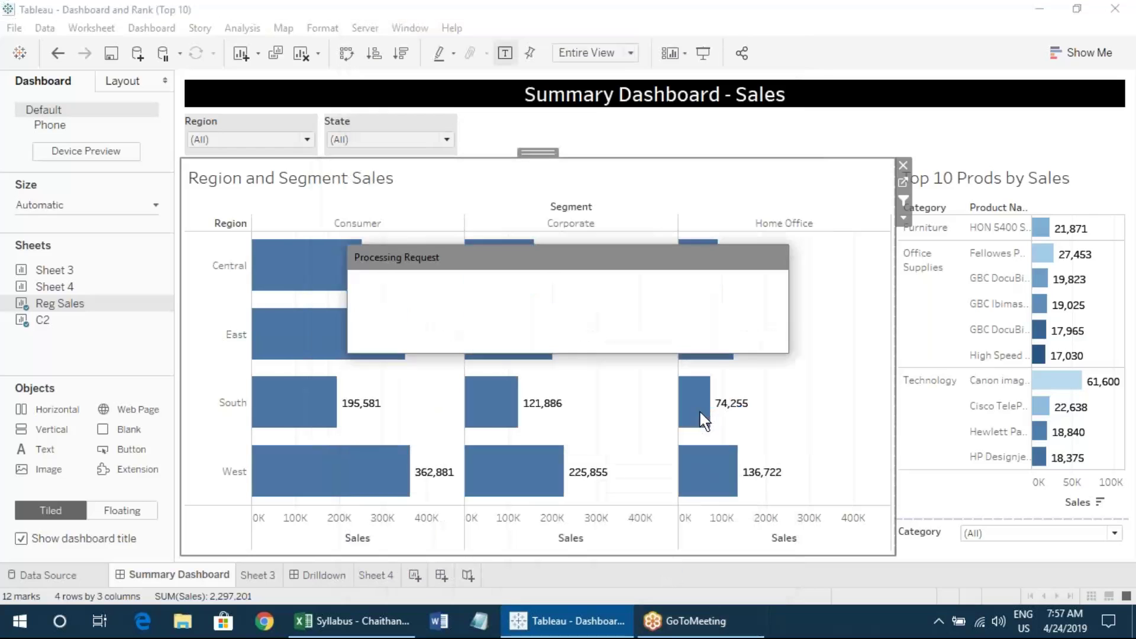
- Test the filter on Top 10 Prods by Sales by selecting the South Corporate bar, clear the selection and inspect the products
left_click(520, 399)
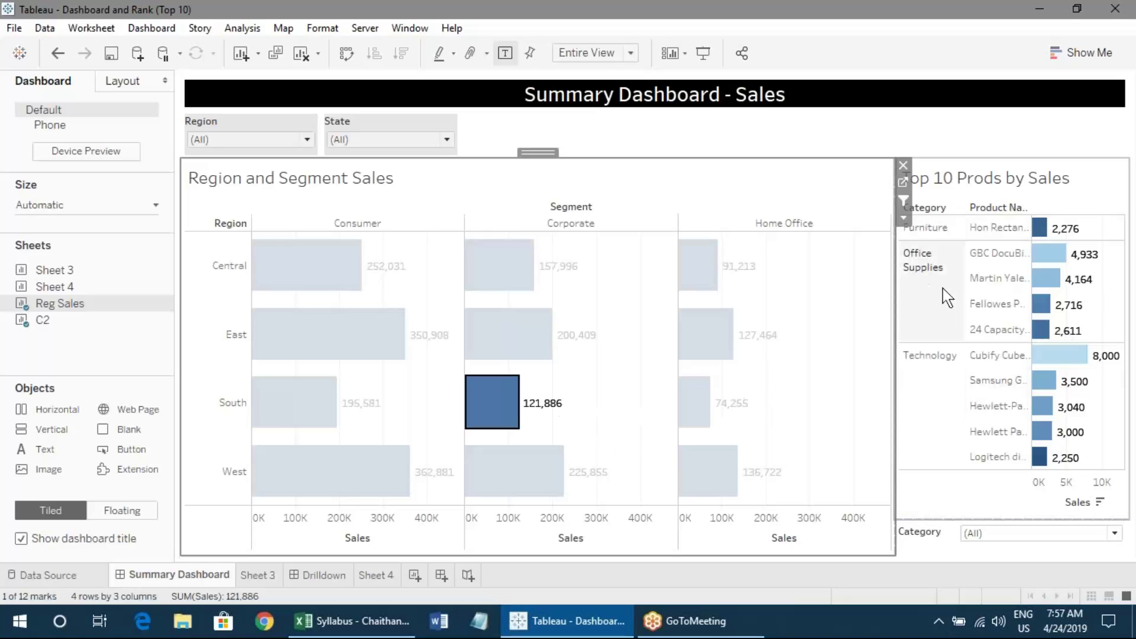
mouse_move(994, 384)
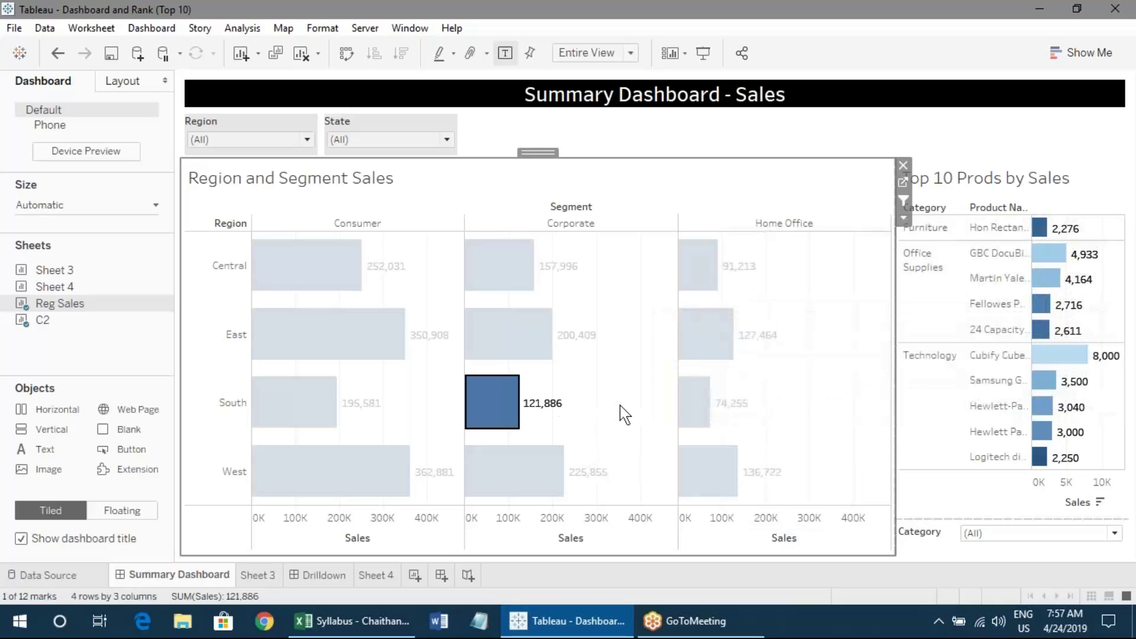
mouse_move(492, 417)
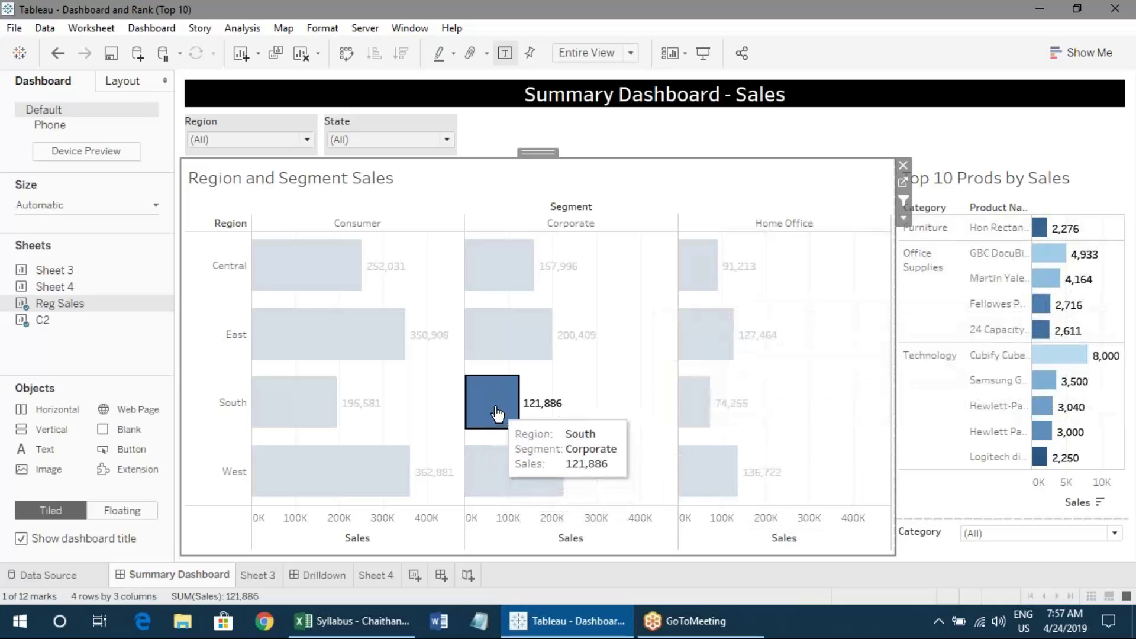
left_click(616, 393)
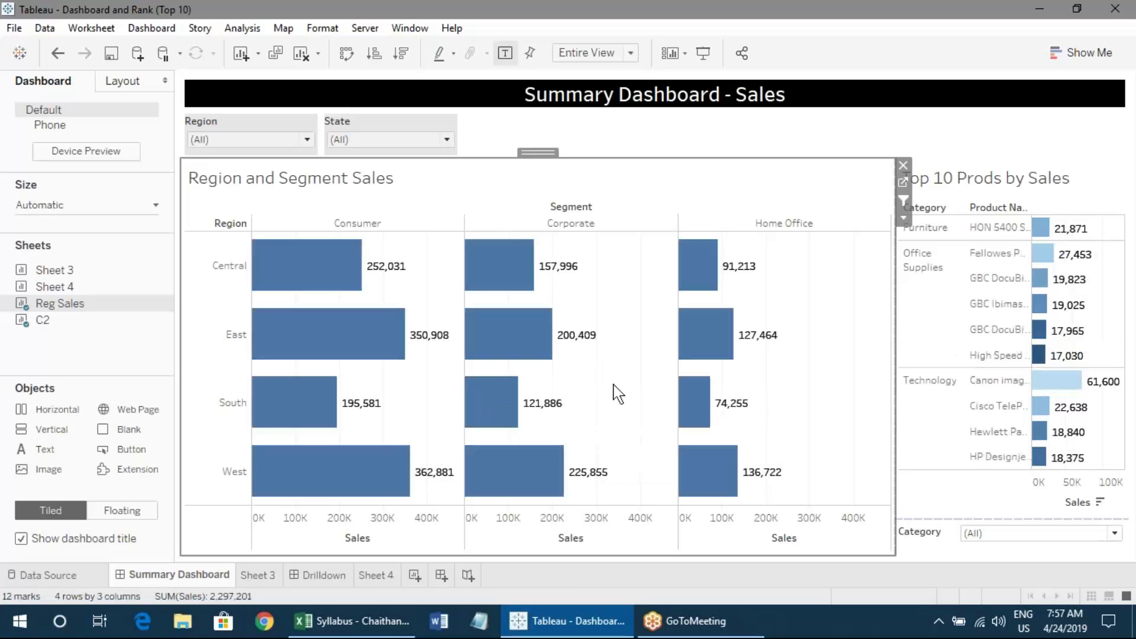
mouse_move(1056, 308)
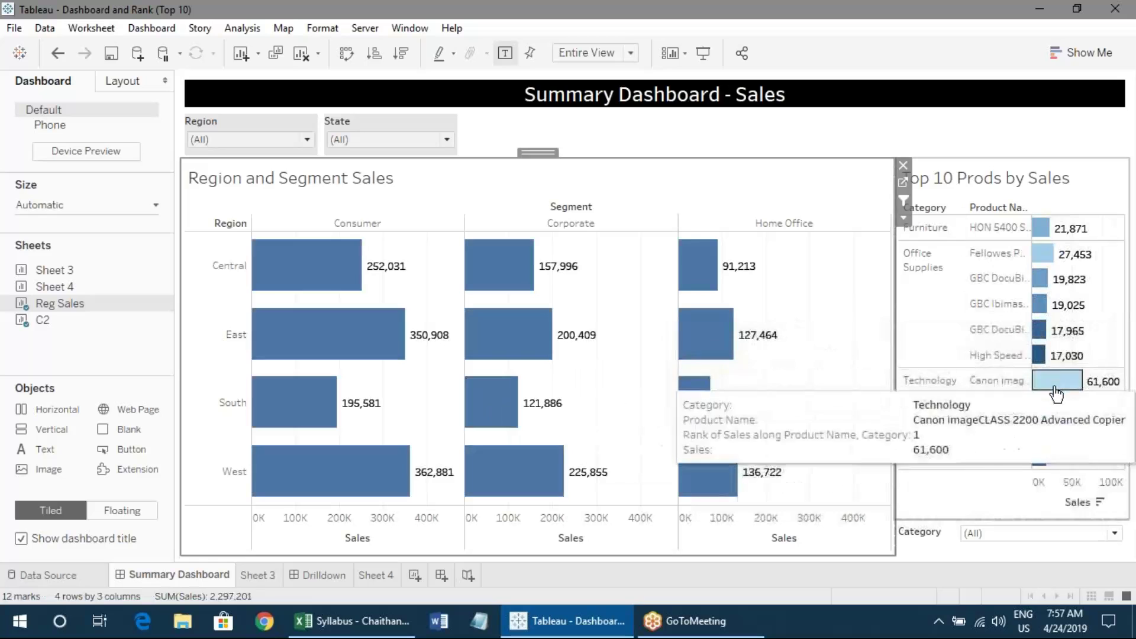
mouse_move(1048, 427)
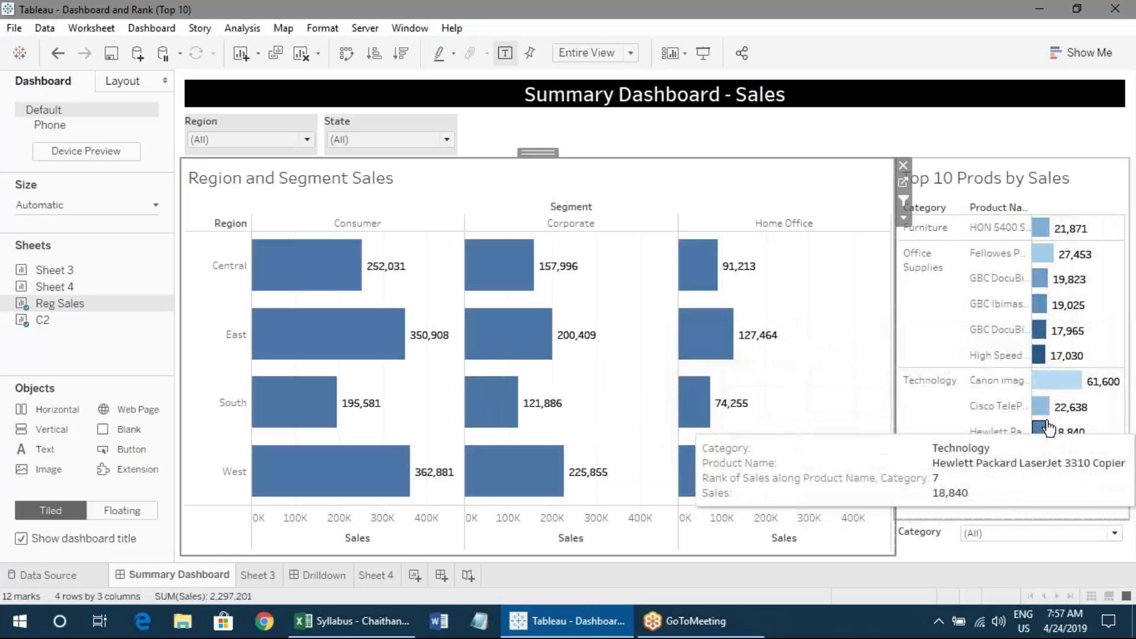
- Set the Region and Segment filter action to leave the filter when the selection is cleared
left_click(145, 31)
left_click(223, 247)
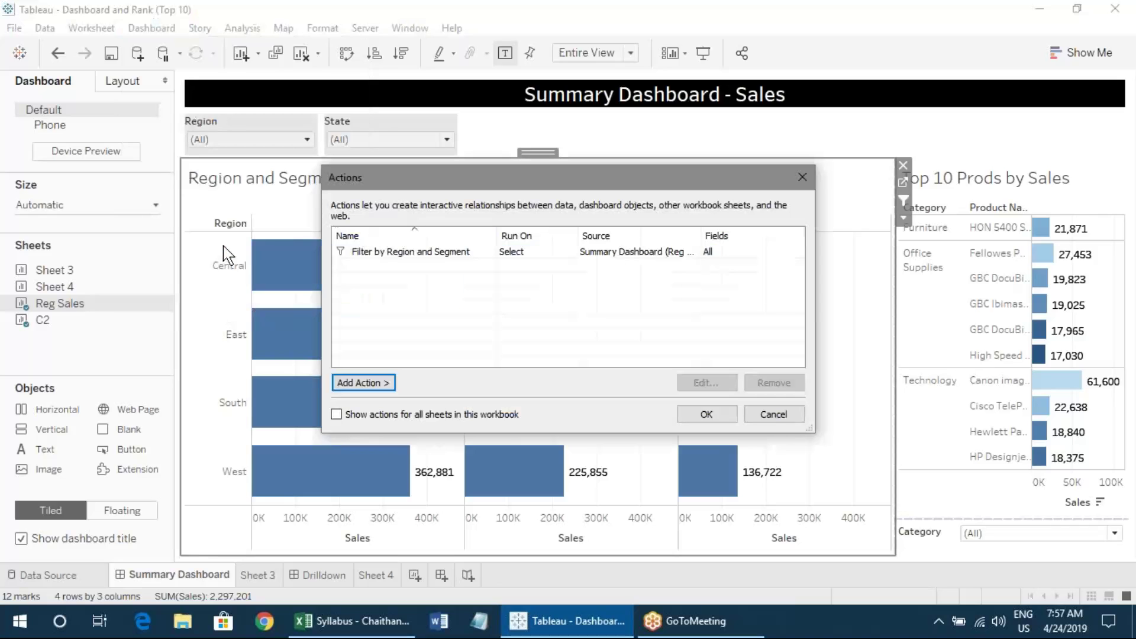
double_click(372, 251)
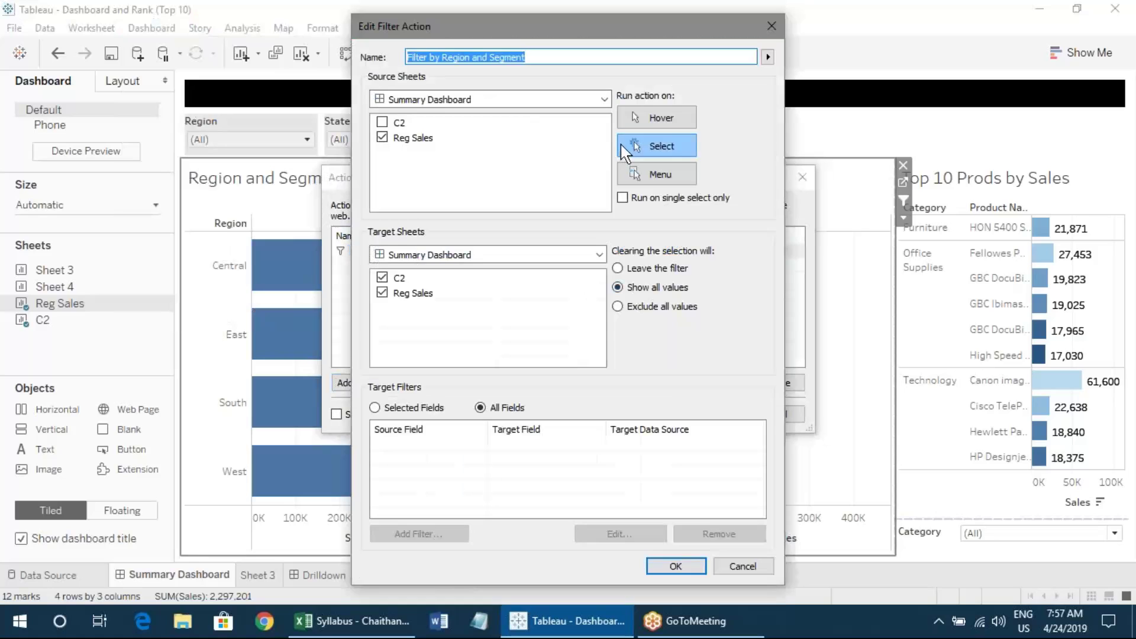
left_click(653, 272)
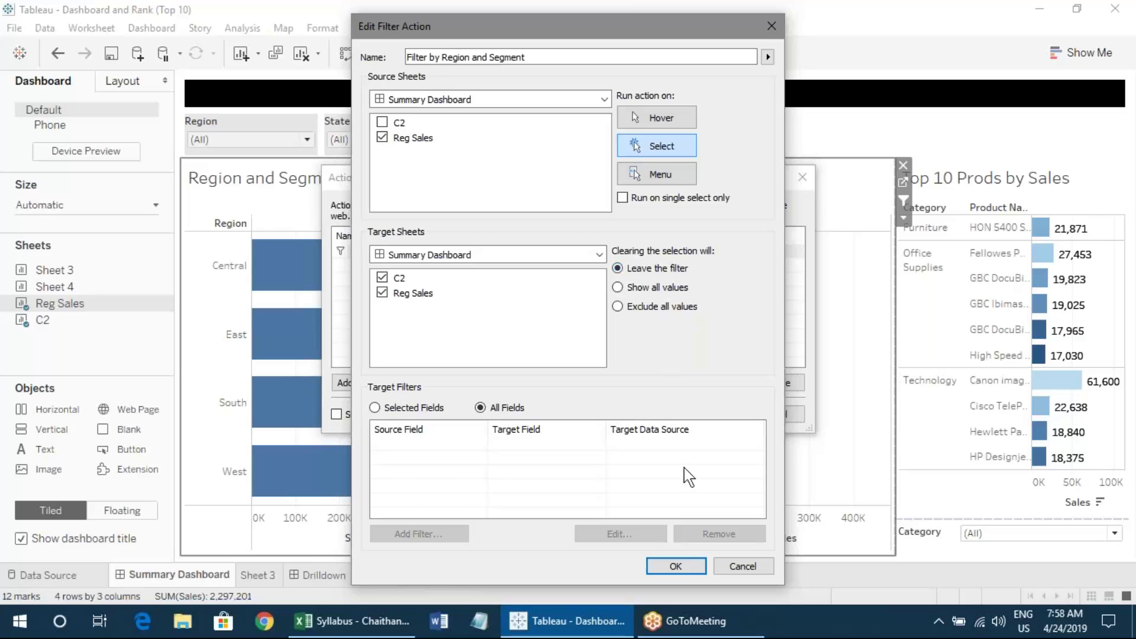
left_click(675, 566)
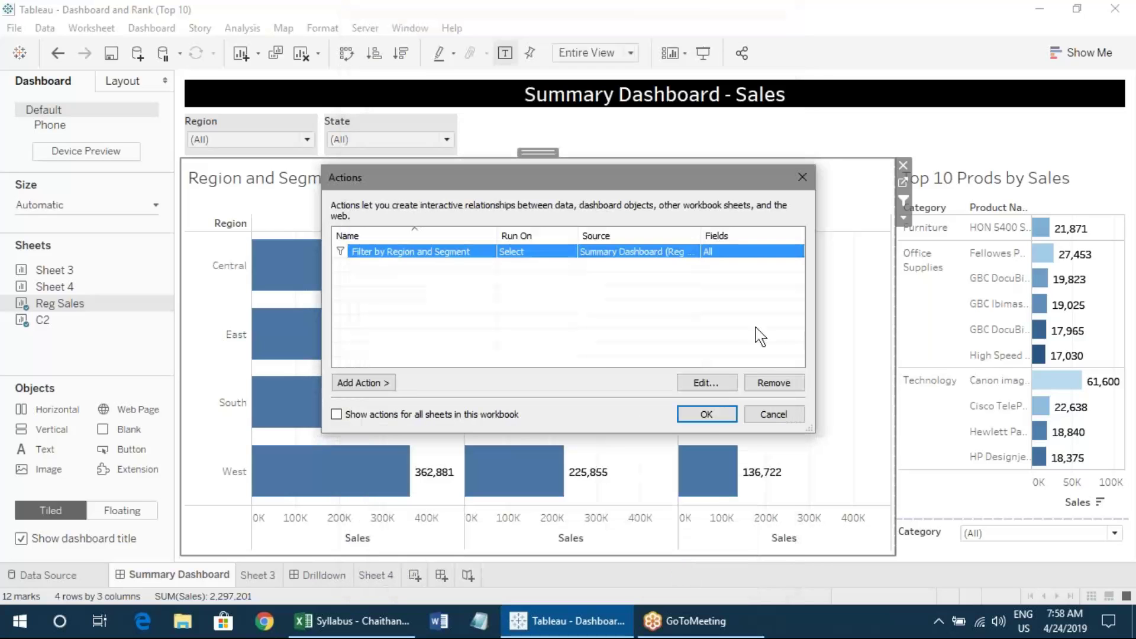
left_click(706, 415)
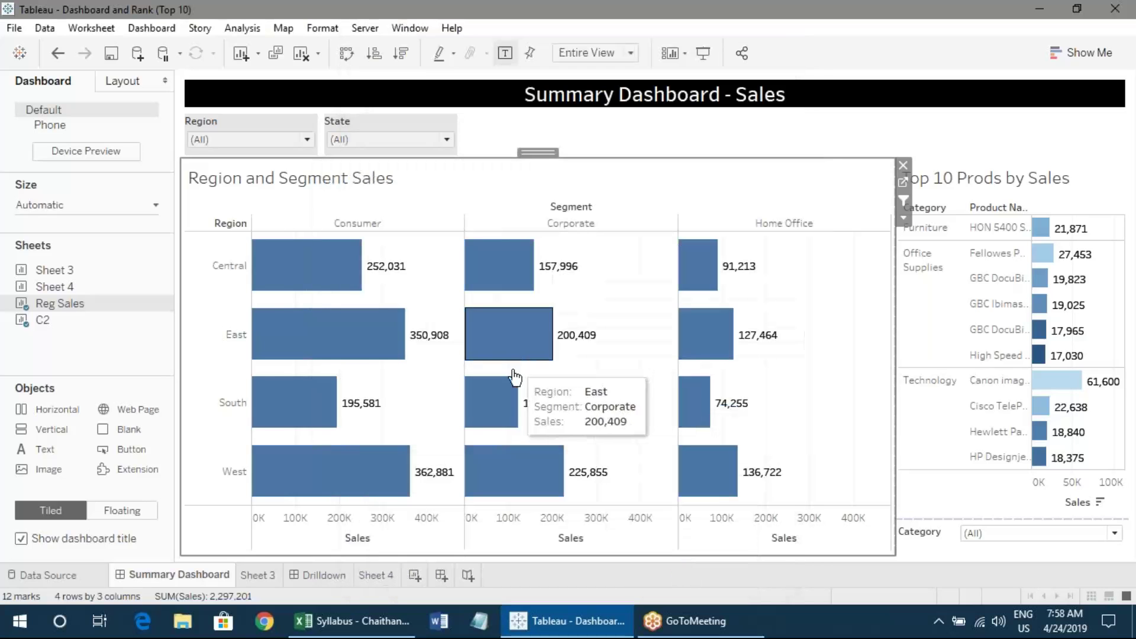
- Check how the top 10 products respond to selecting and clearing the South Corporate bar and the East Home Office bar
left_click(503, 405)
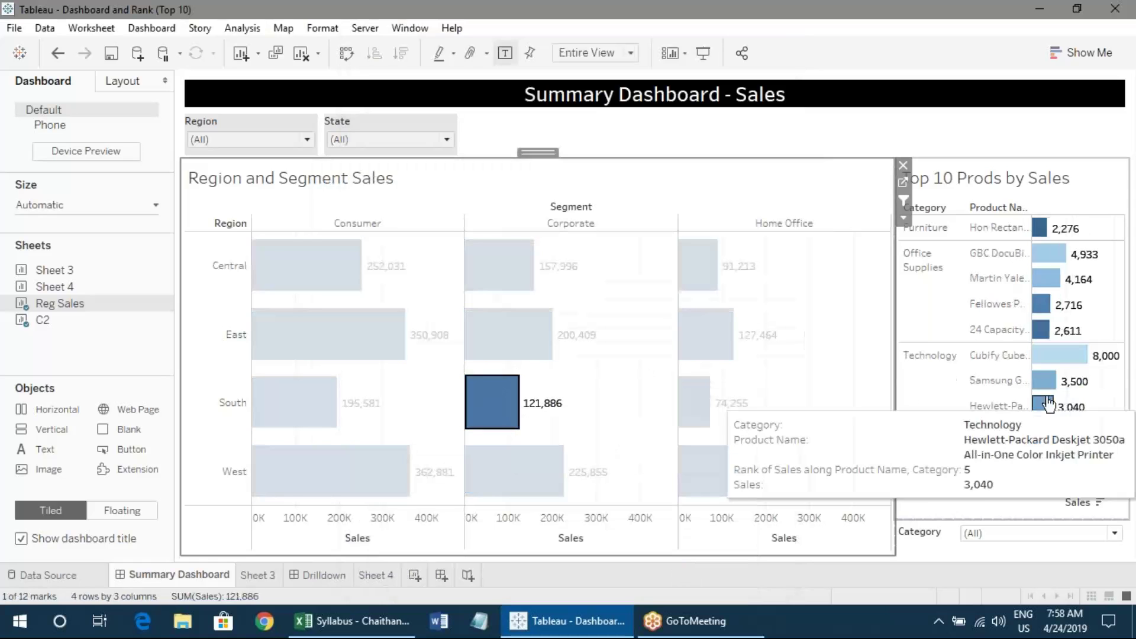
left_click(596, 403)
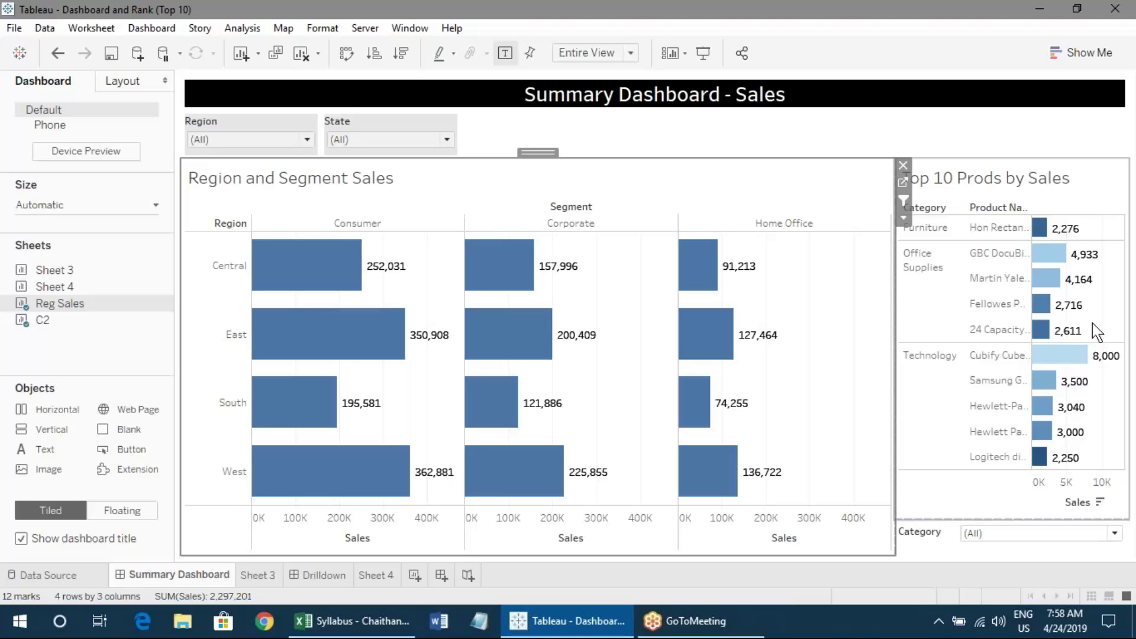
left_click(701, 358)
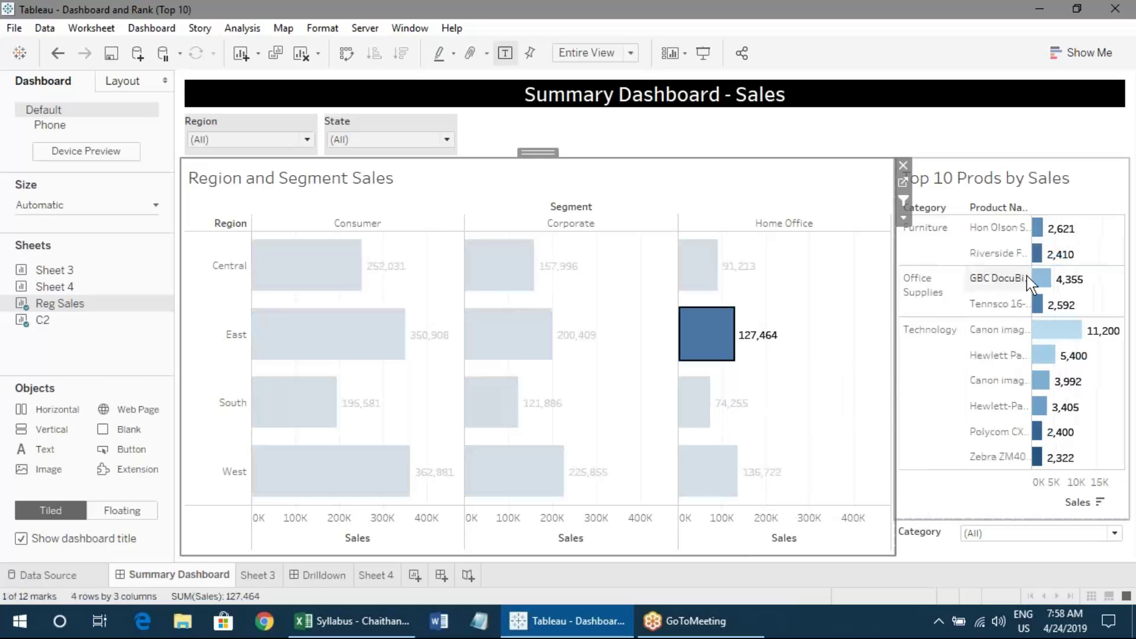
left_click(807, 327)
mouse_move(1059, 279)
mouse_move(695, 336)
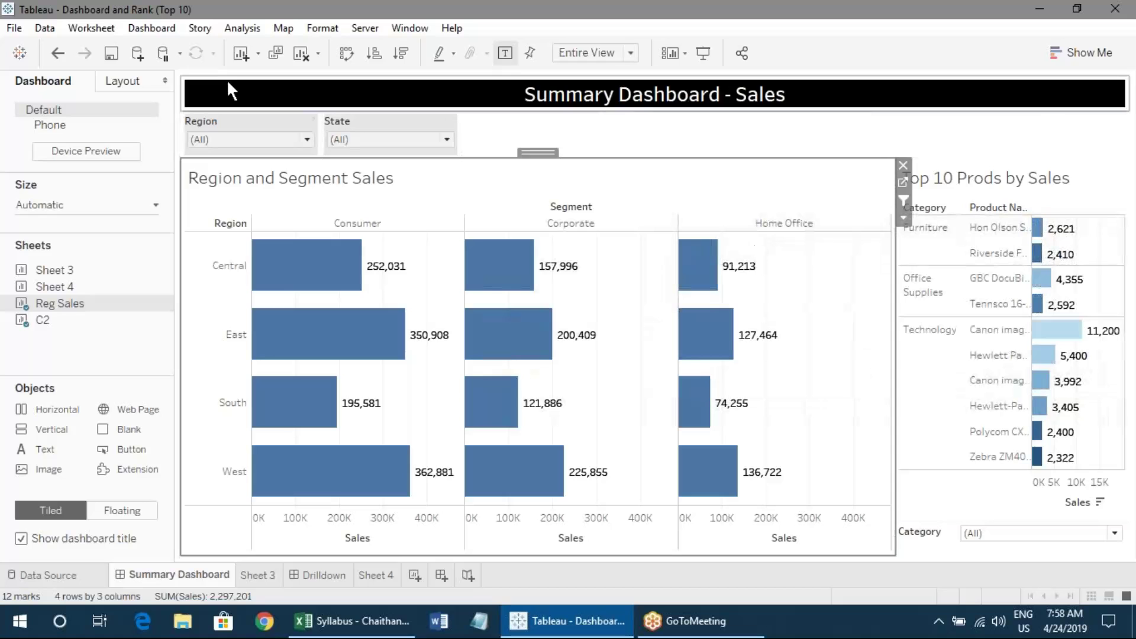
- Make the Region and Segment filter action exclude all values on clearing, and test it by selecting and clearing the South Home Office bar
left_click(175, 31)
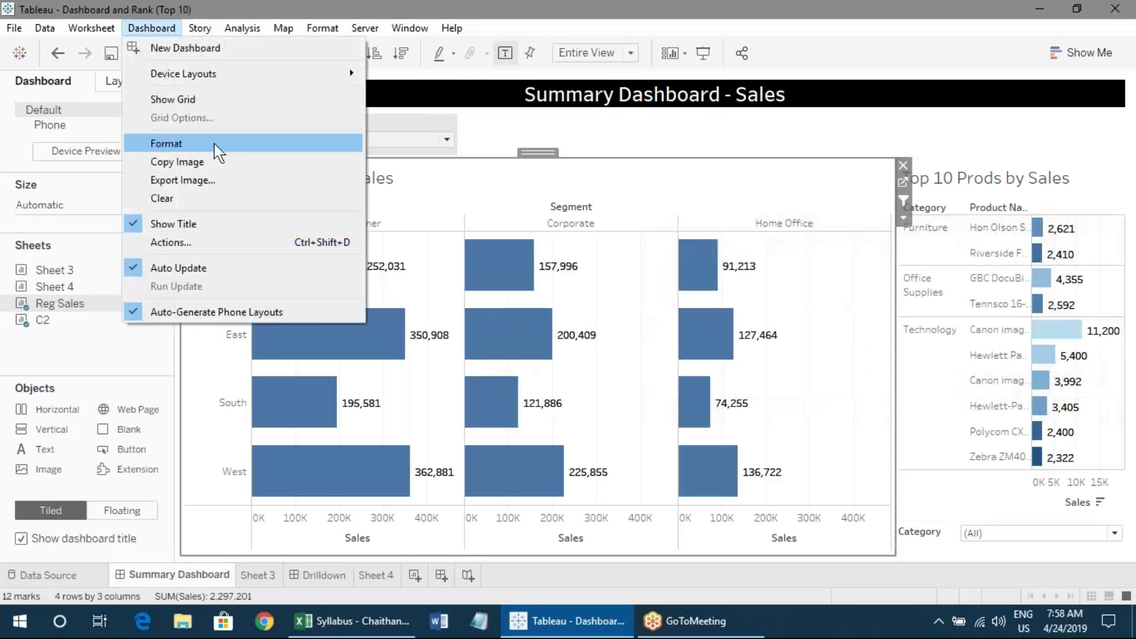
left_click(189, 241)
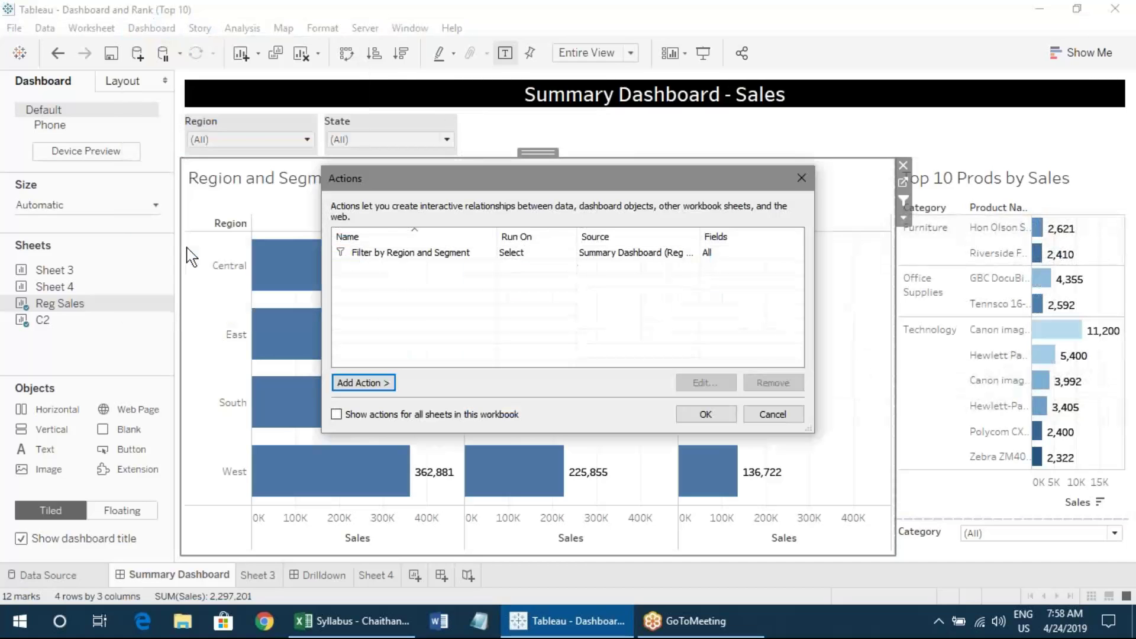
left_click(427, 253)
double_click(427, 253)
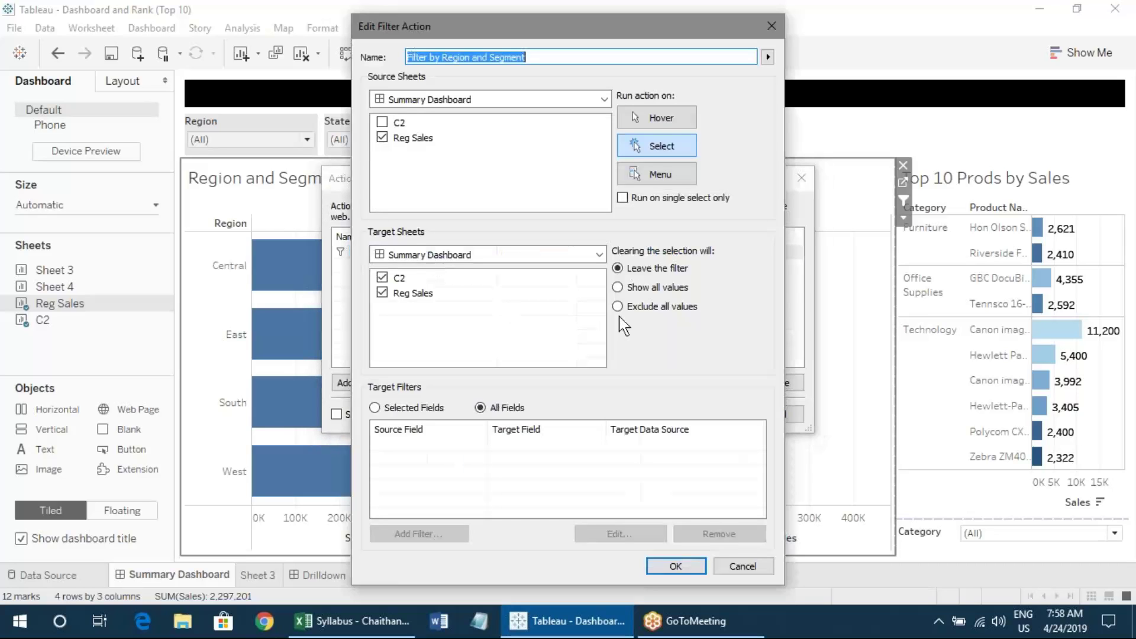
left_click(658, 307)
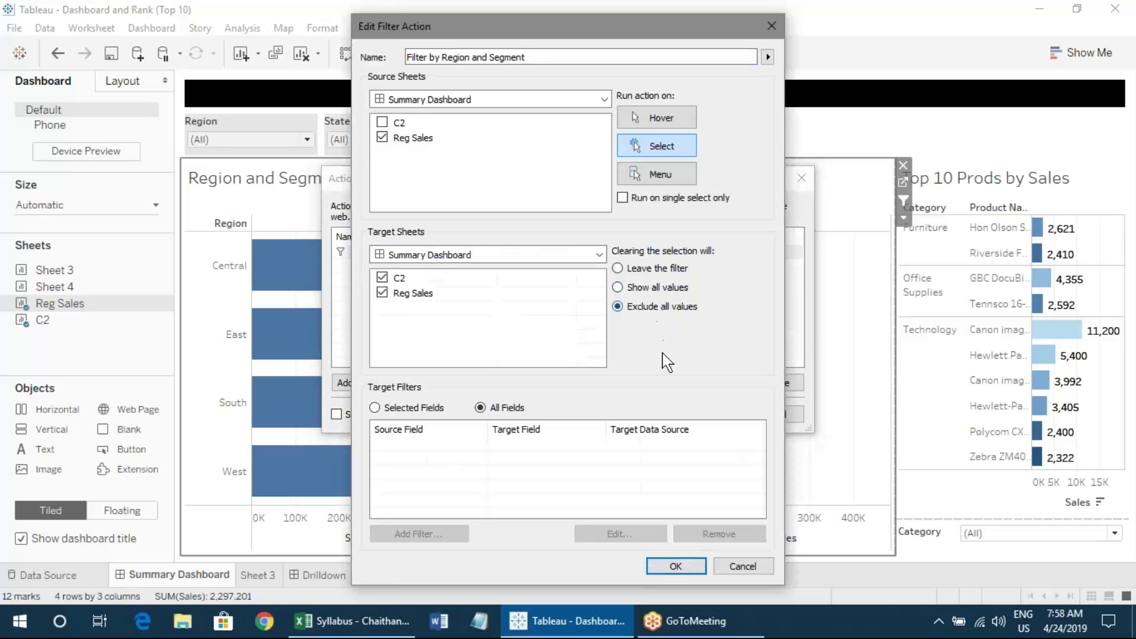
left_click(679, 565)
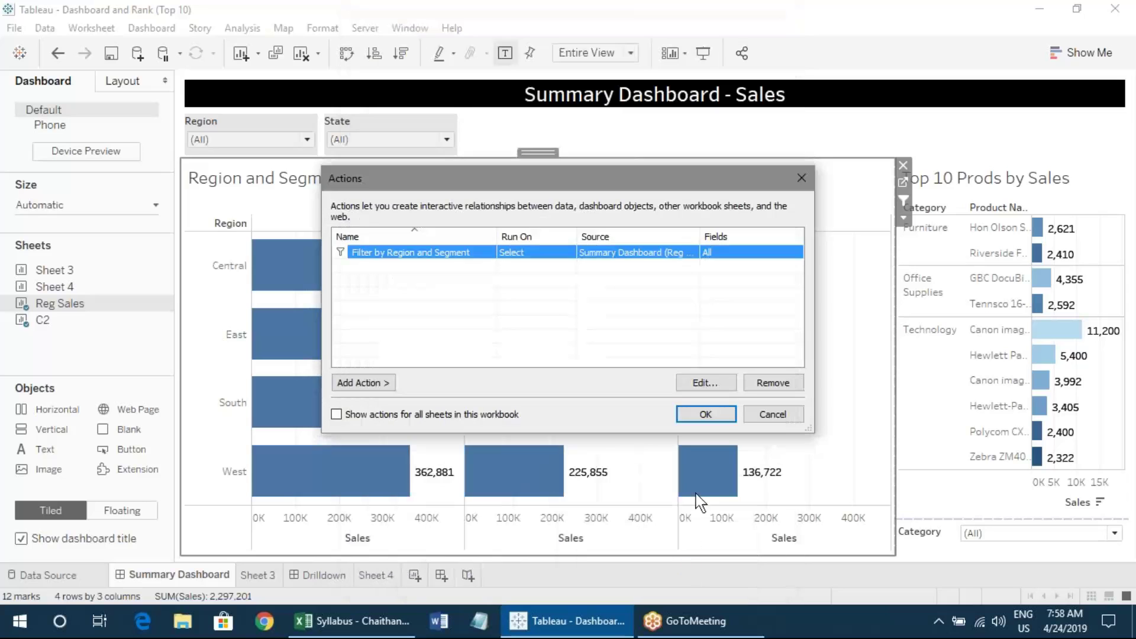
left_click(716, 418)
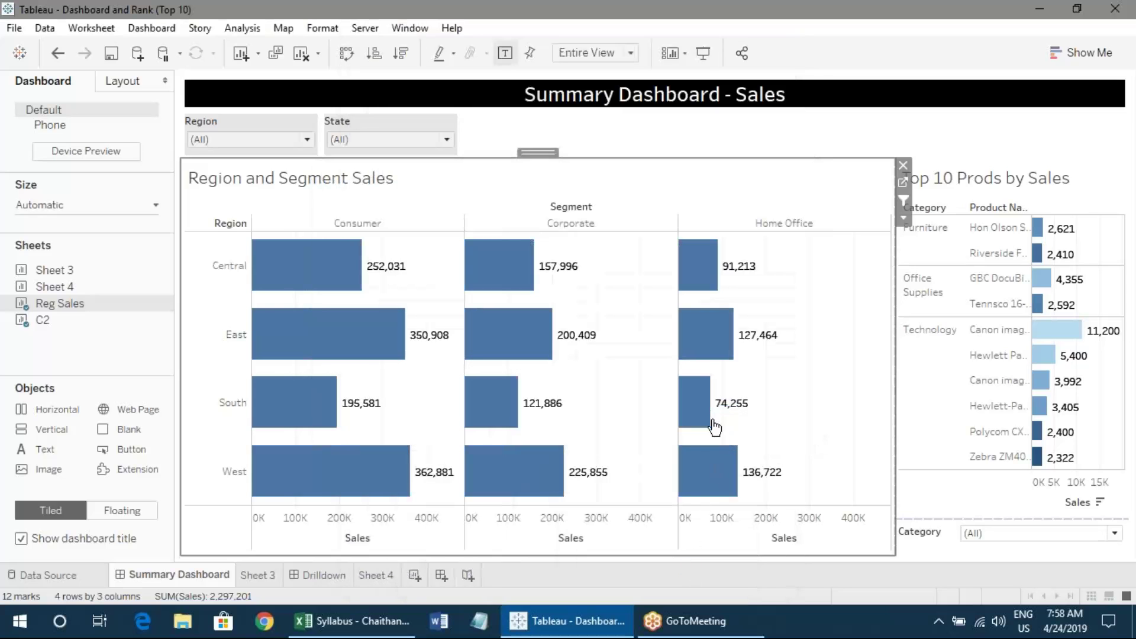
left_click(711, 419)
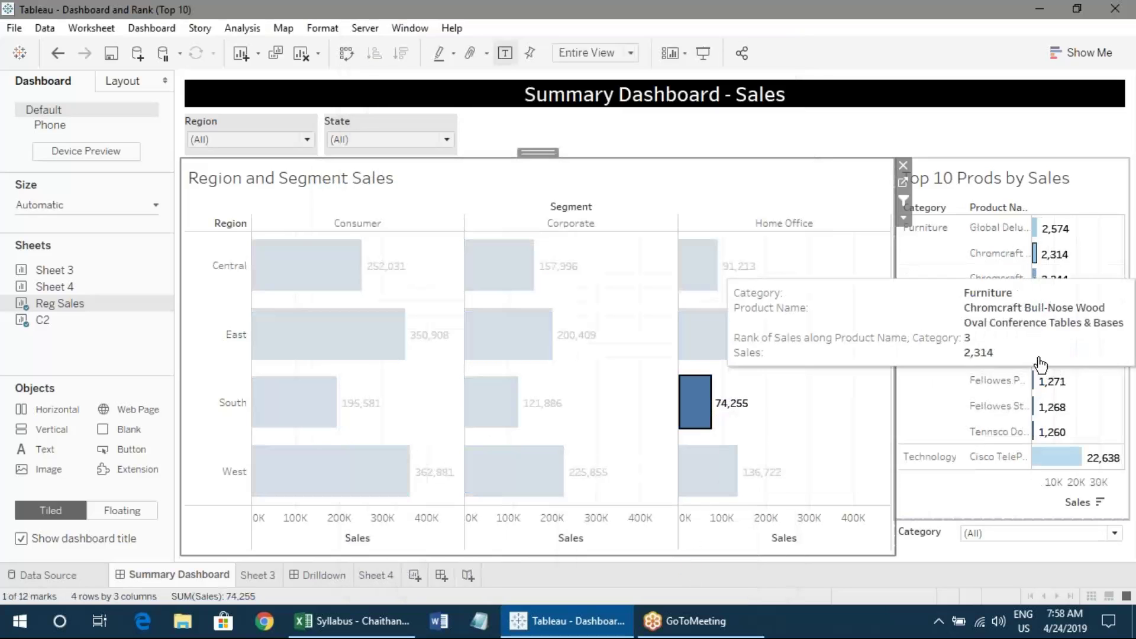
left_click(811, 403)
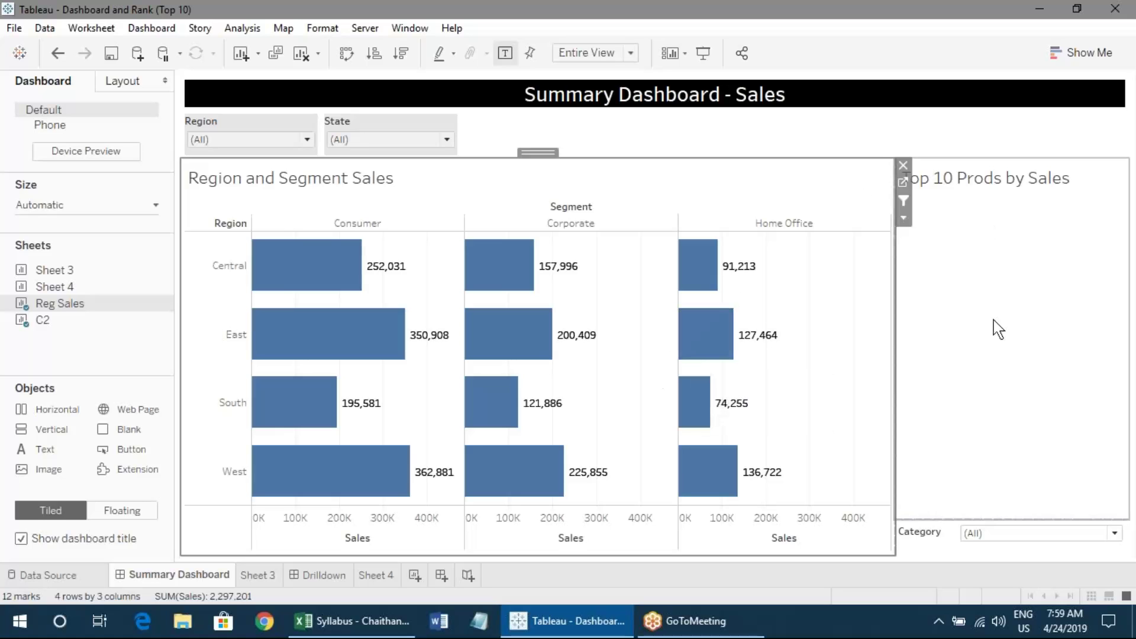
- Check how Top 10 Prods by Sales responds to selecting and clearing the East Home Office bar
left_click(727, 354)
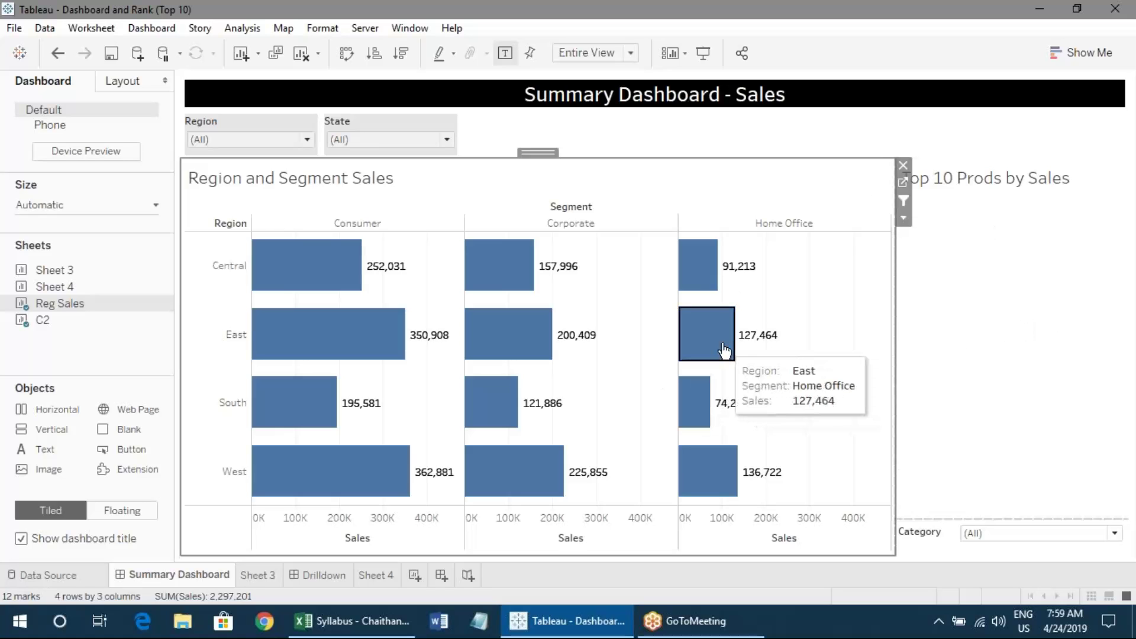
left_click(841, 295)
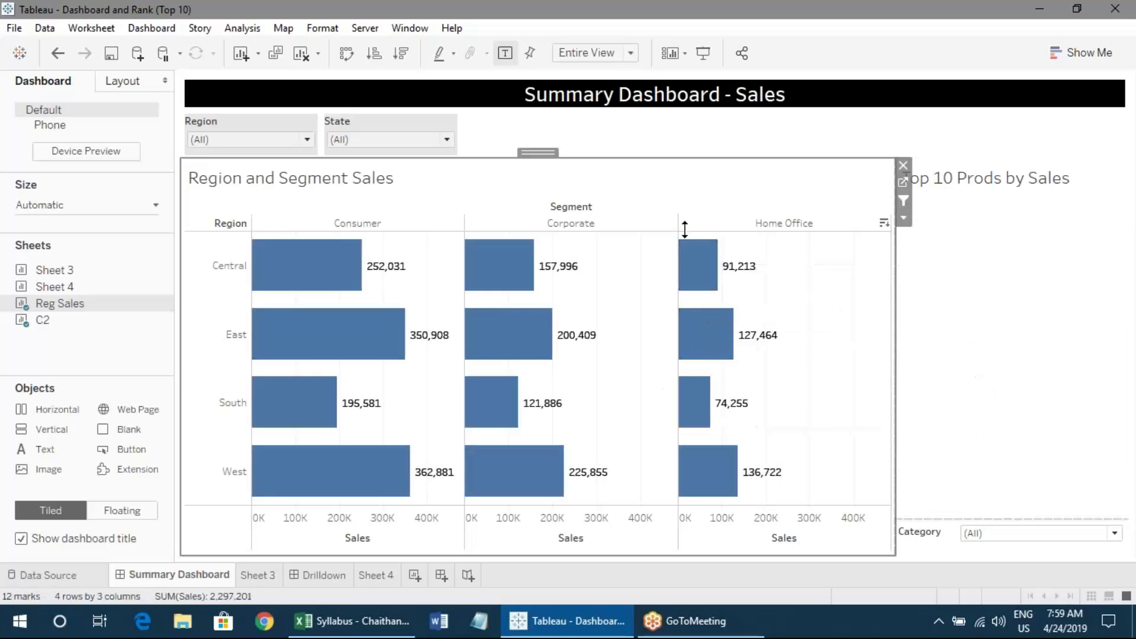
mouse_move(740, 335)
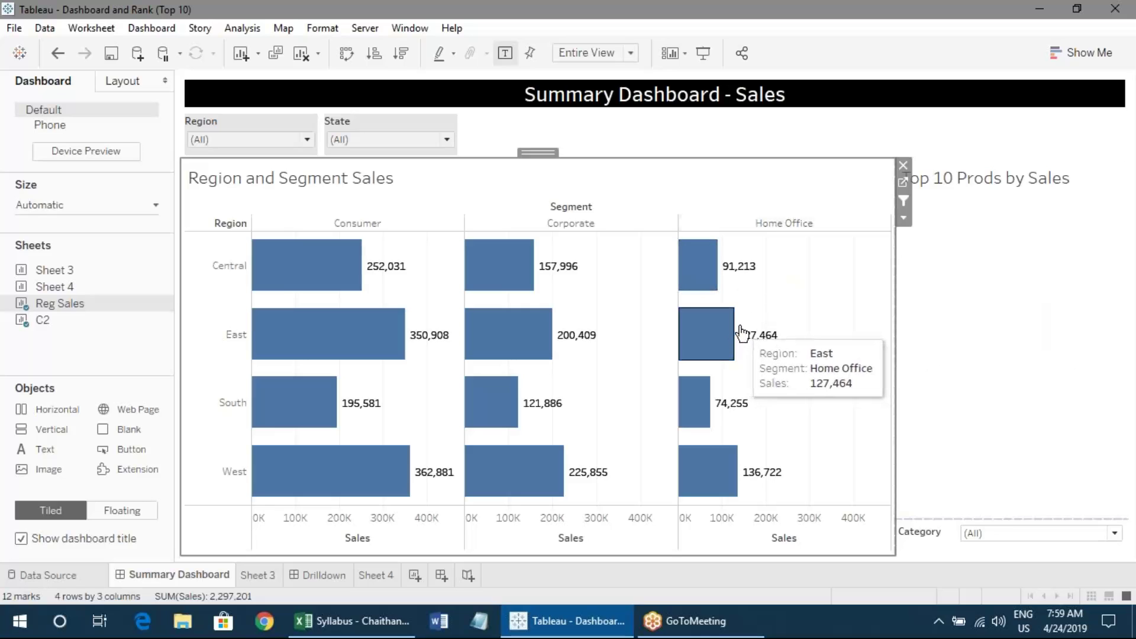
left_click(741, 335)
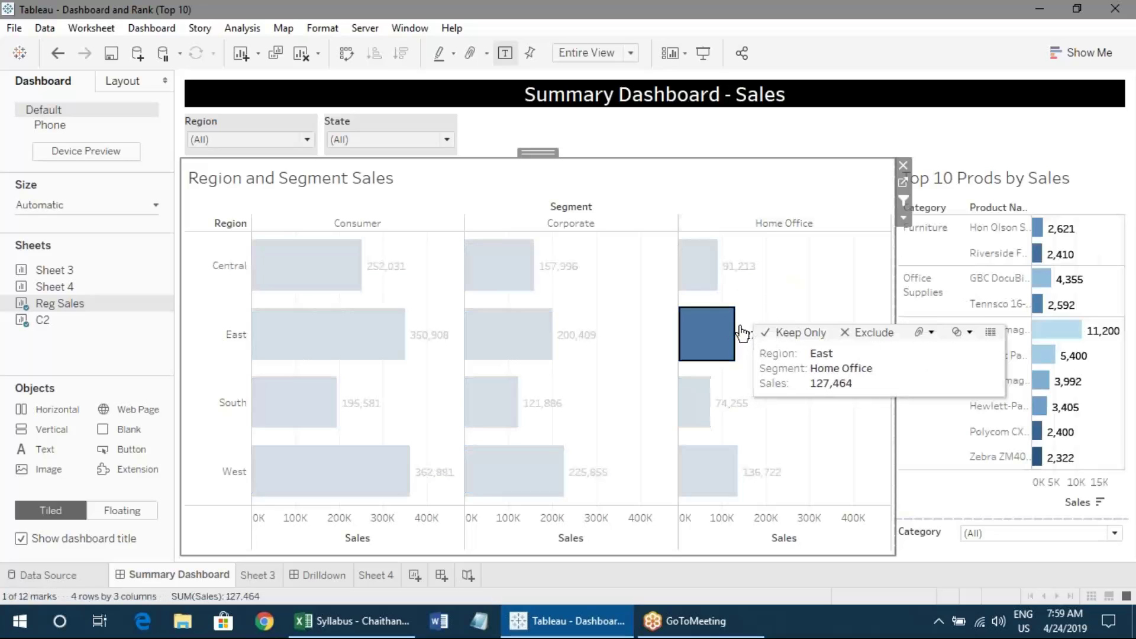
left_click(851, 261)
- Try setting the Filter by Region and Segment action to show all values when the selection is cleared
left_click(167, 31)
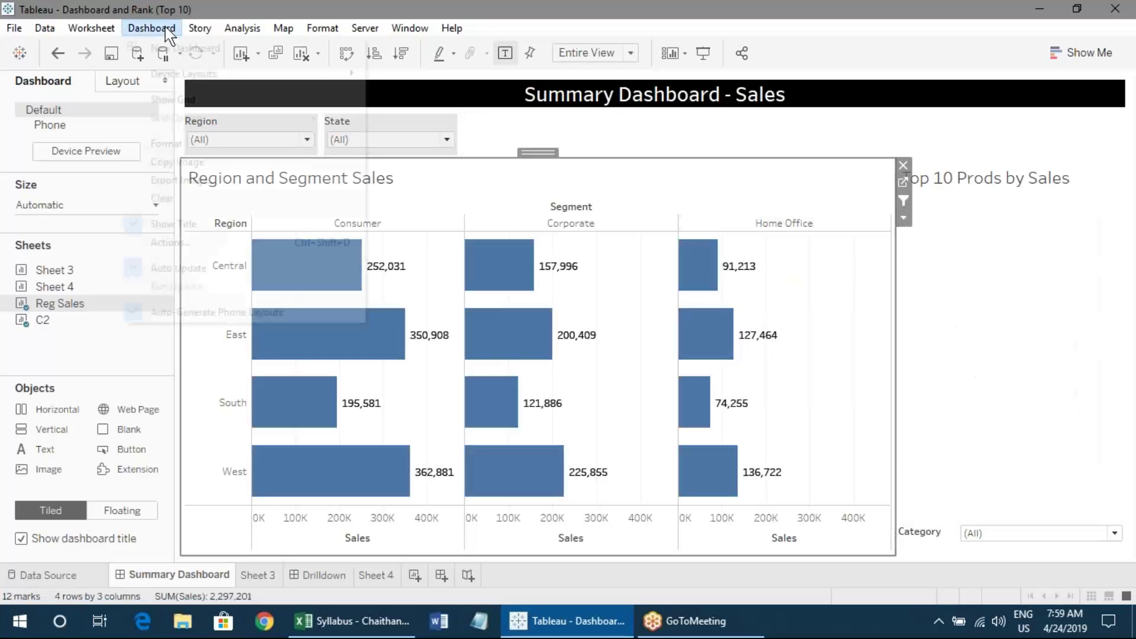
left_click(172, 242)
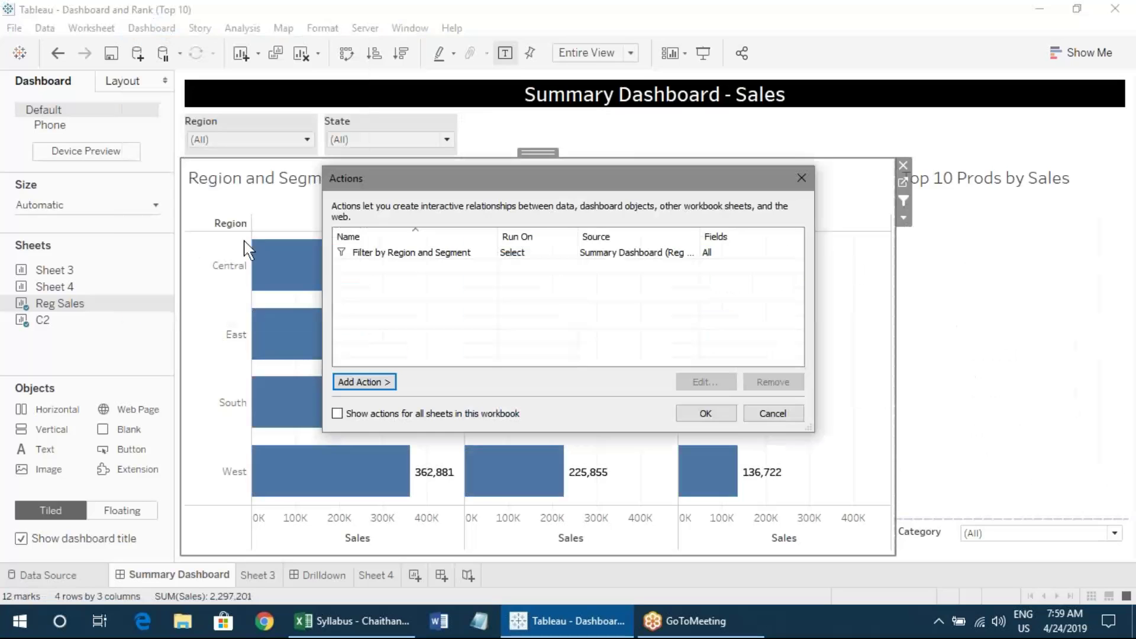
double_click(398, 253)
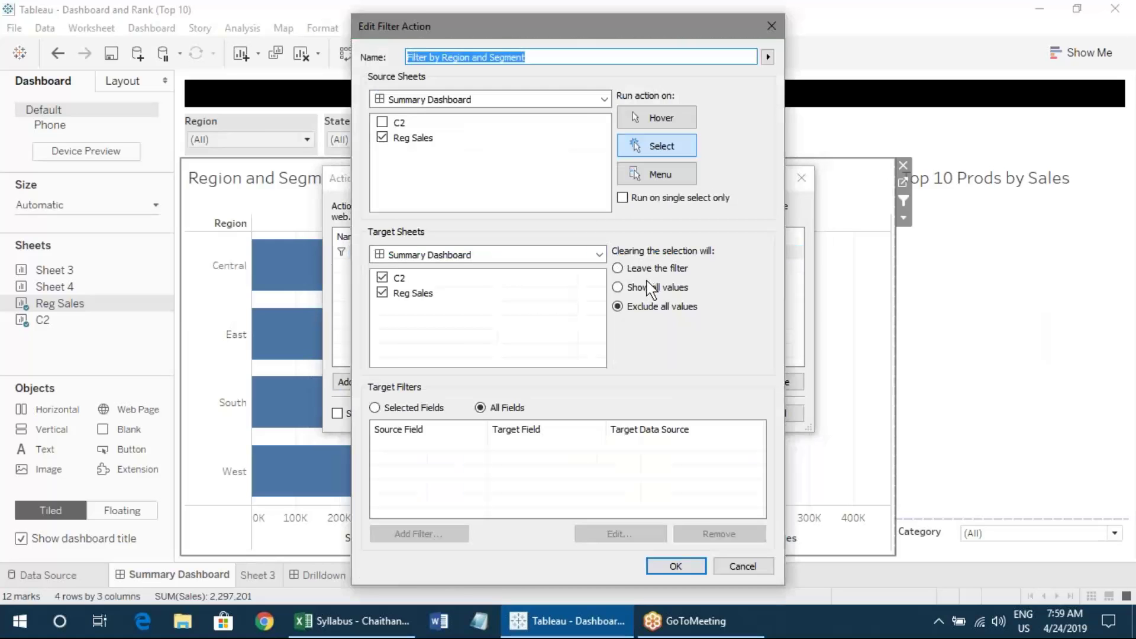
left_click(640, 287)
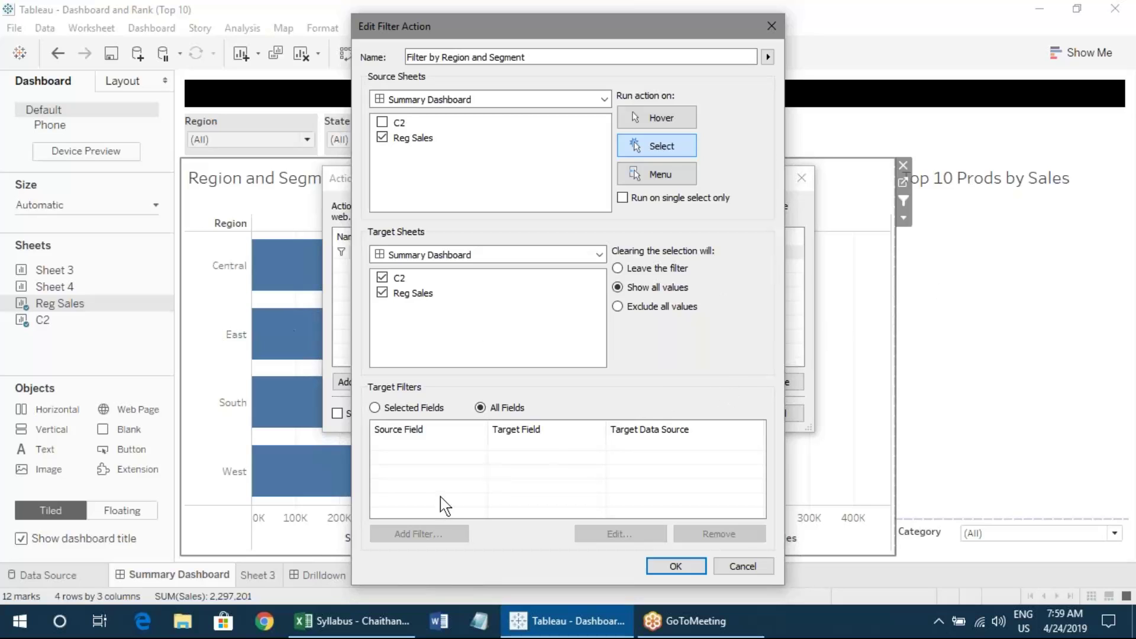
- Restrict the action's target filters to selected fields and add Segment as both source and target field
left_click(417, 408)
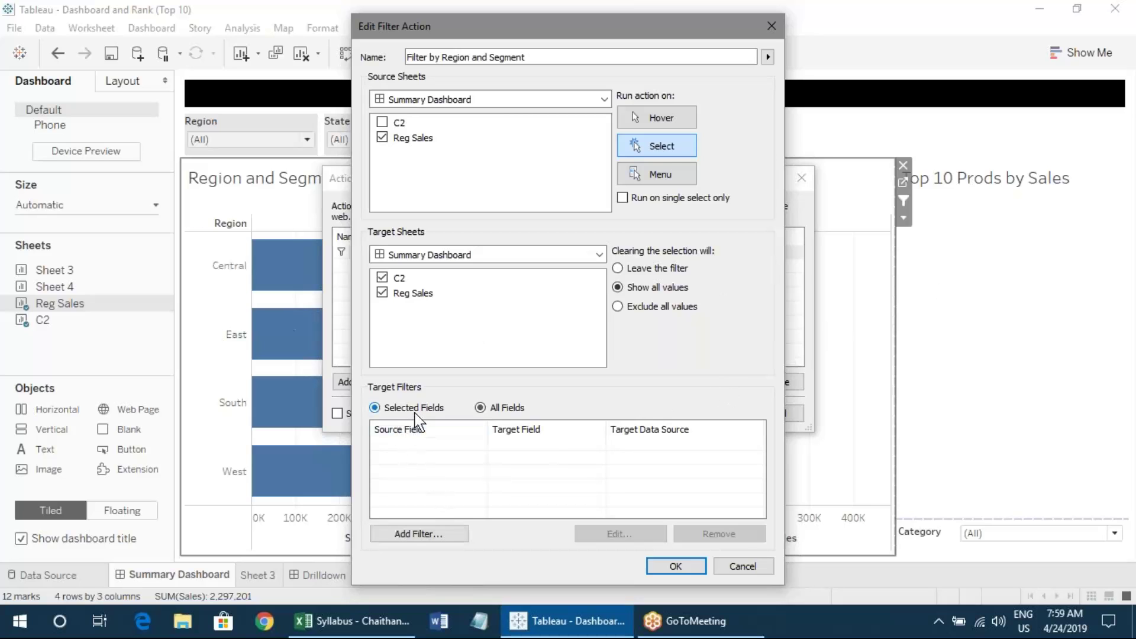
left_click(428, 533)
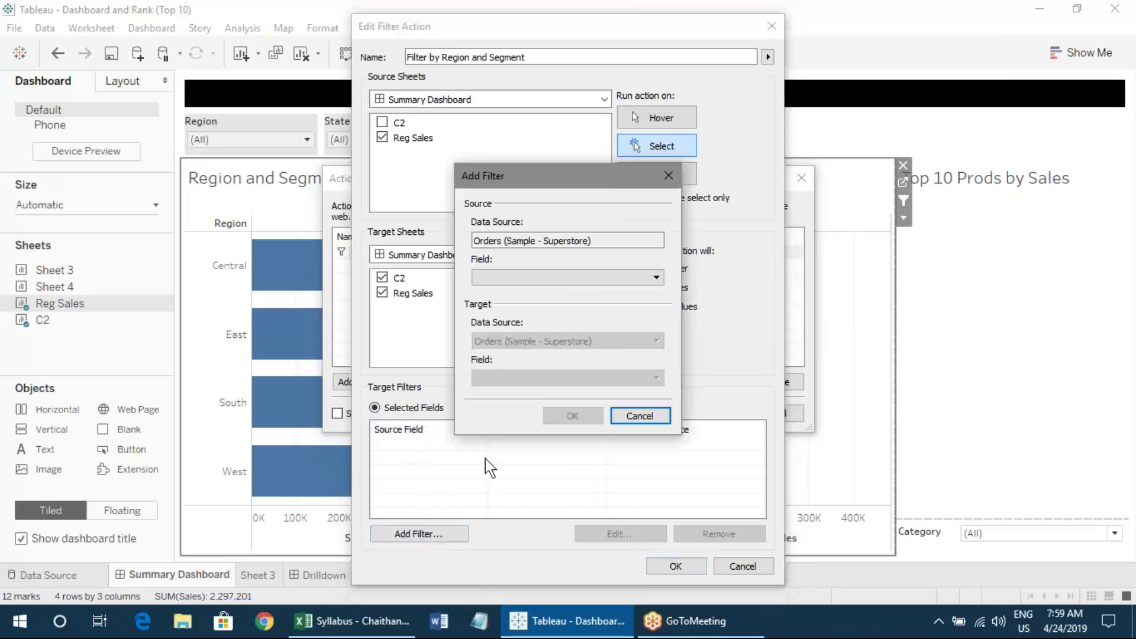
left_click(583, 278)
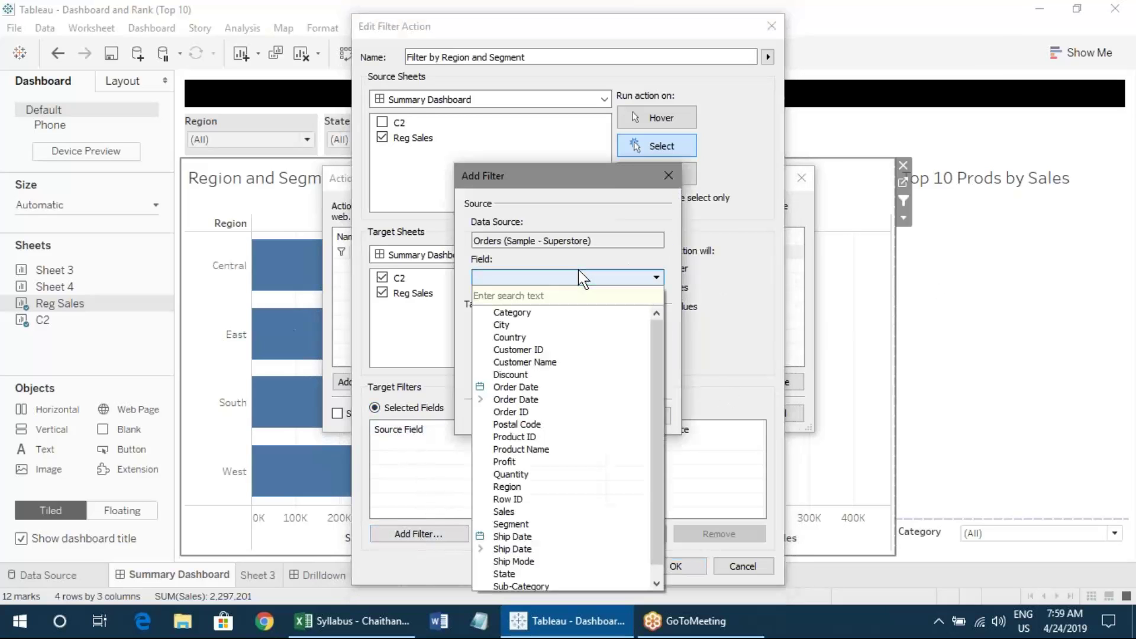
type("se")
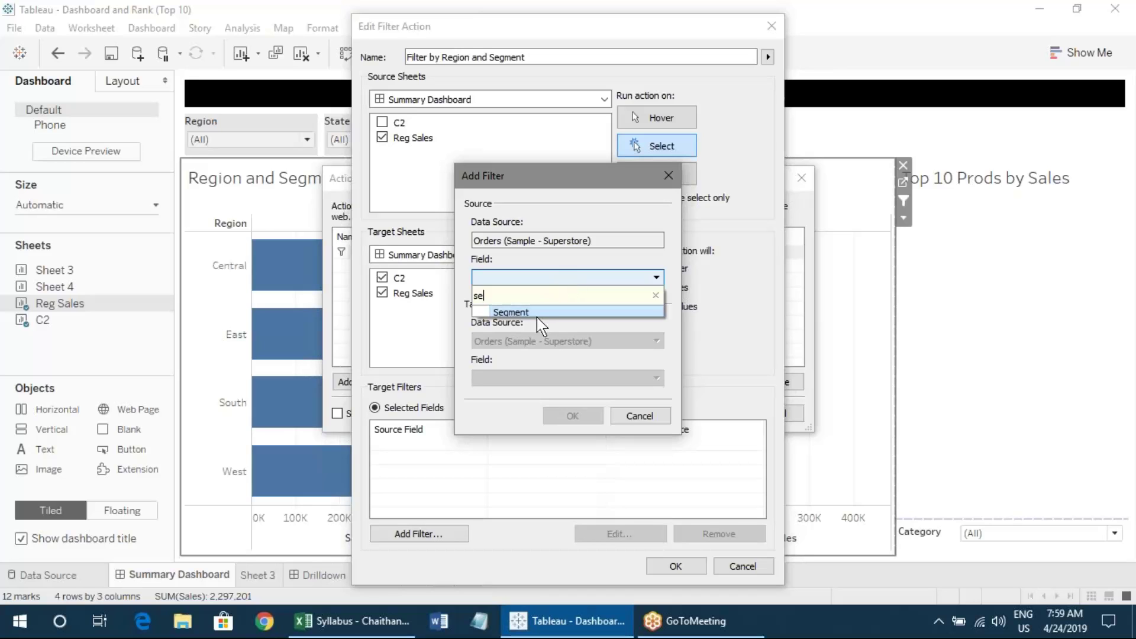
left_click(511, 312)
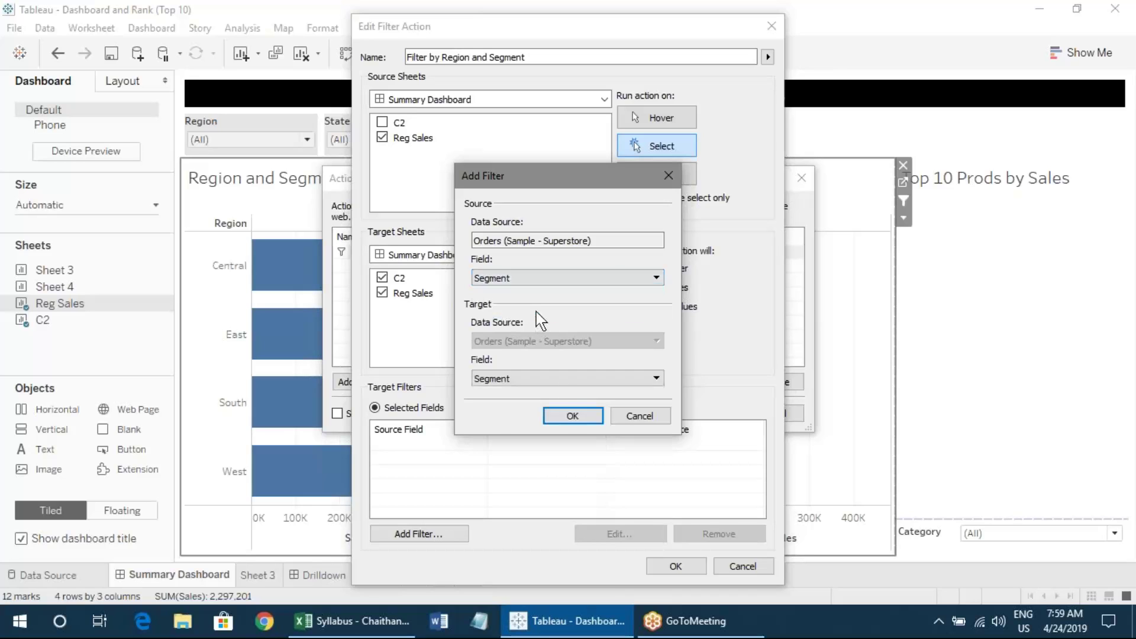
left_click(573, 416)
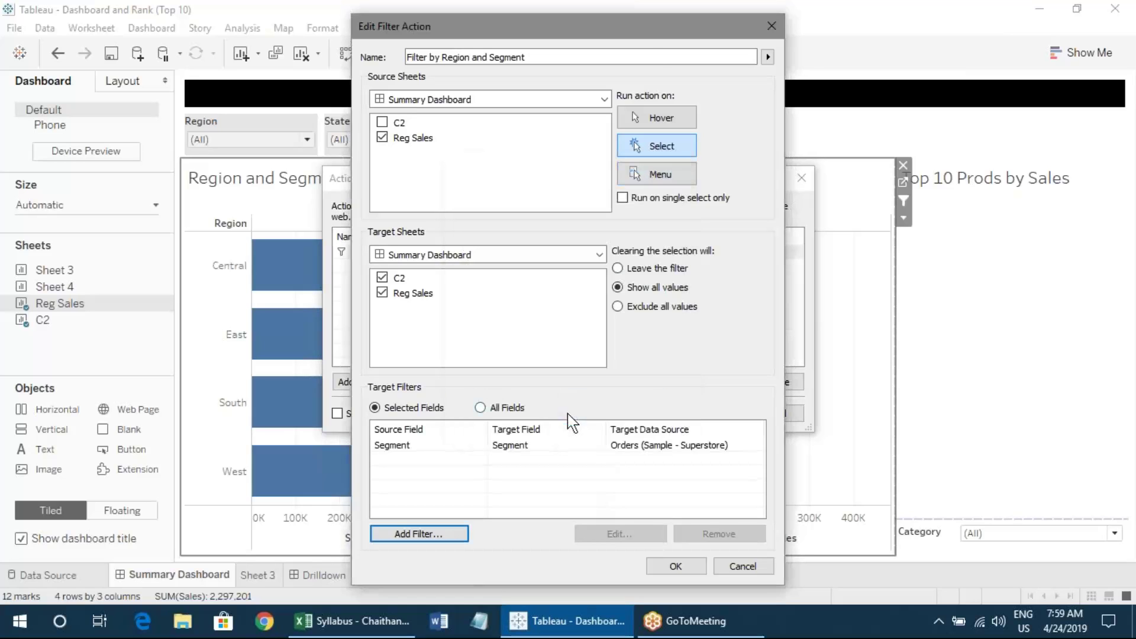
- Change the Segment target filter's source and target field to Category
double_click(504, 449)
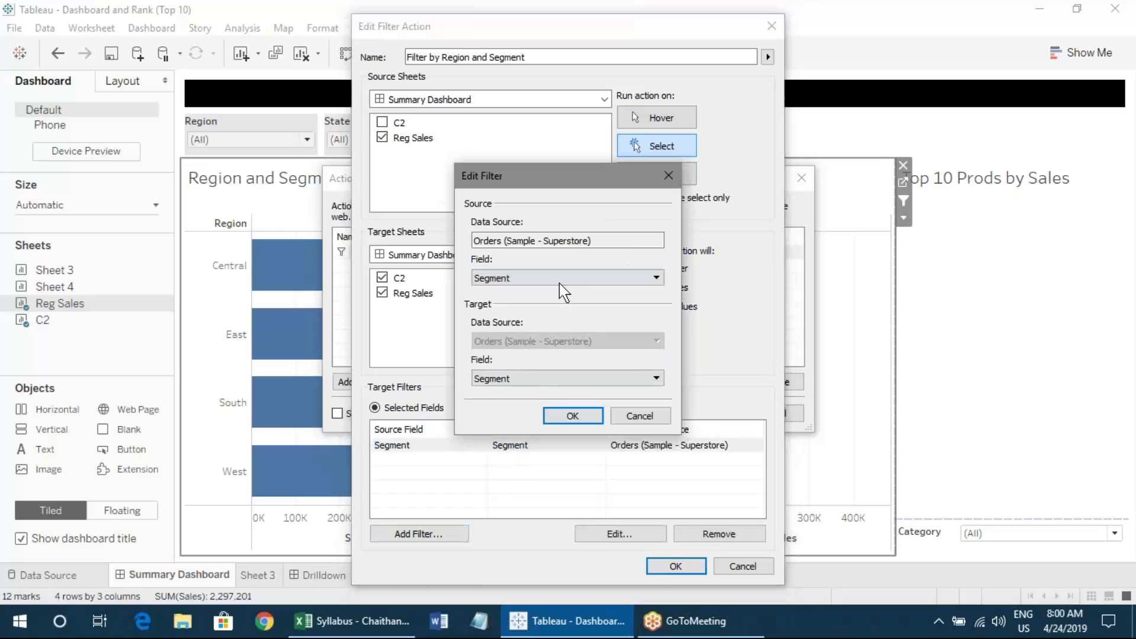
left_click(554, 279)
type("cate")
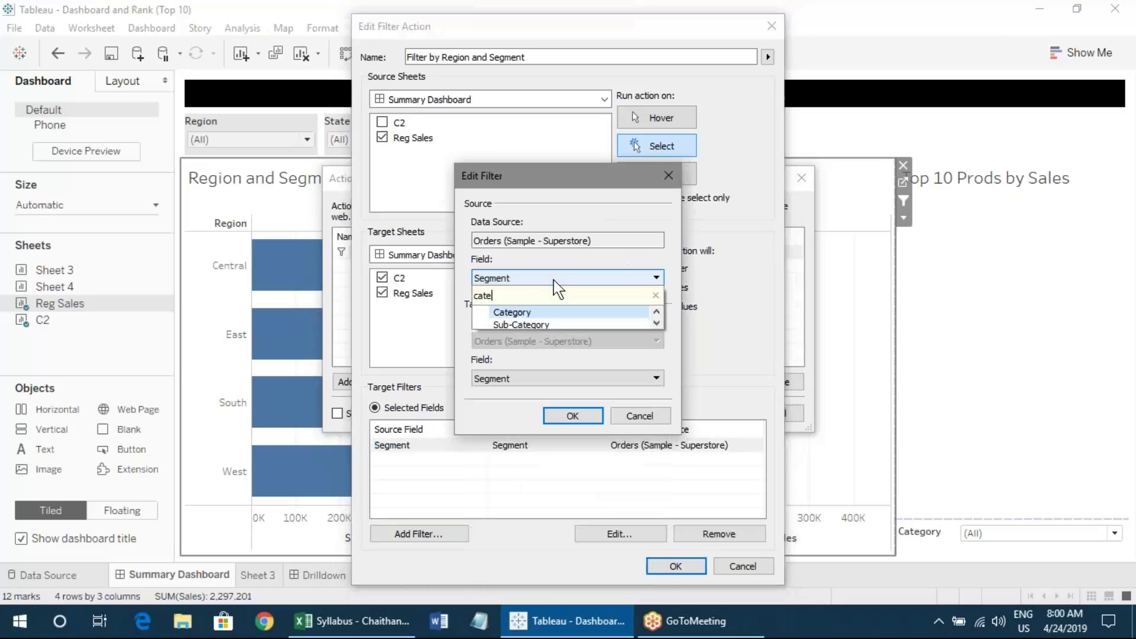
left_click(539, 313)
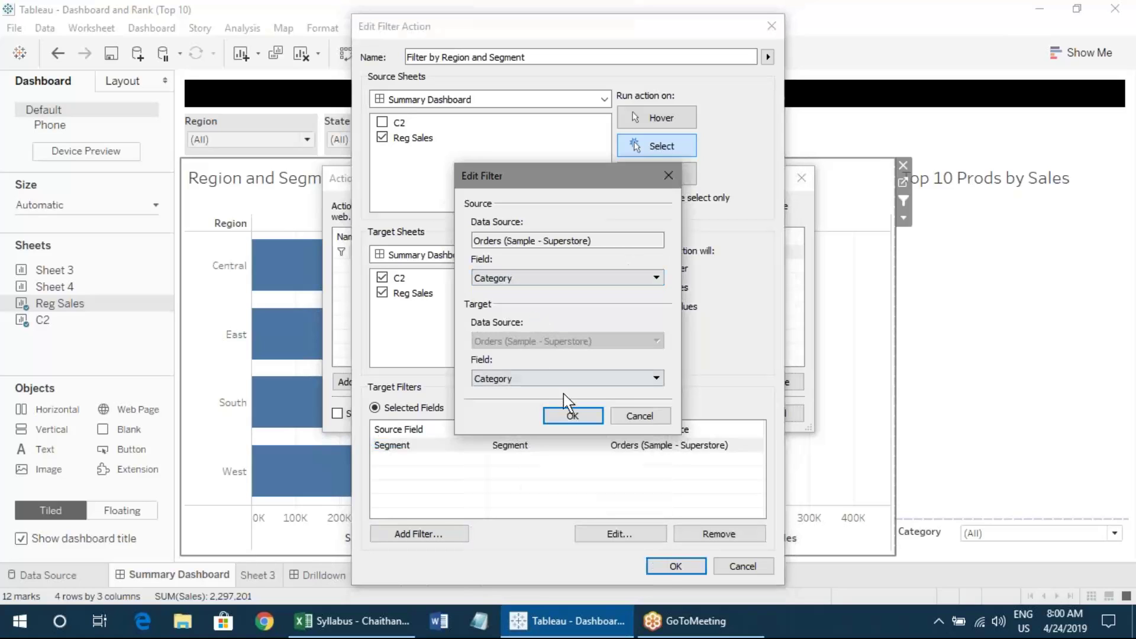
left_click(562, 413)
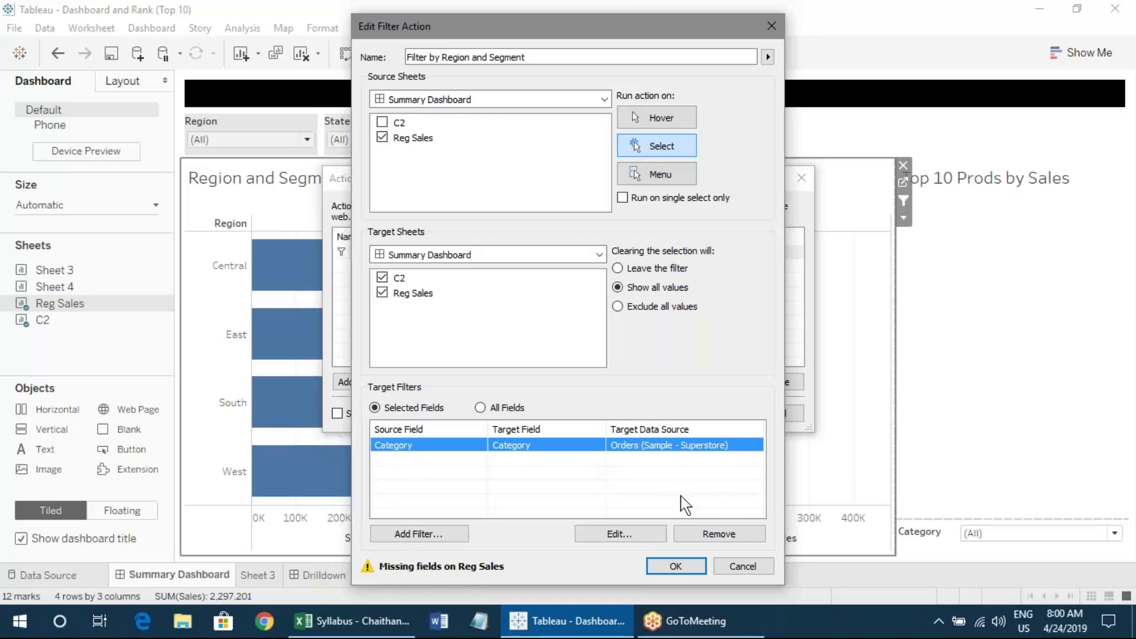
- Remove the Category target filter from the action and close the action dialogs
left_click(687, 534)
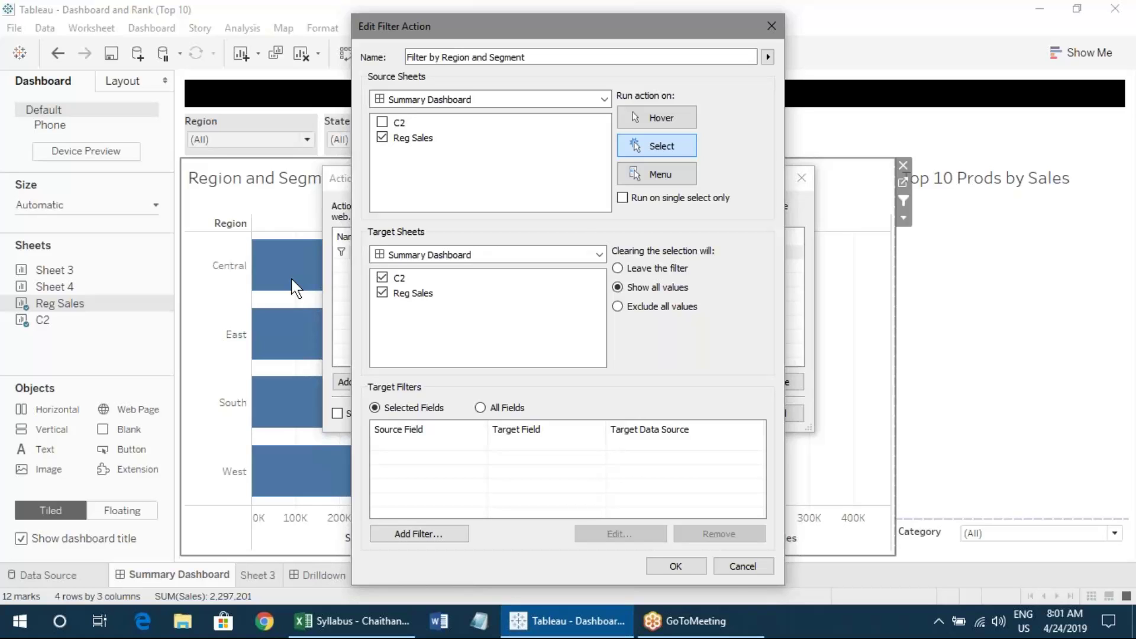
key("Return")
key("Return")
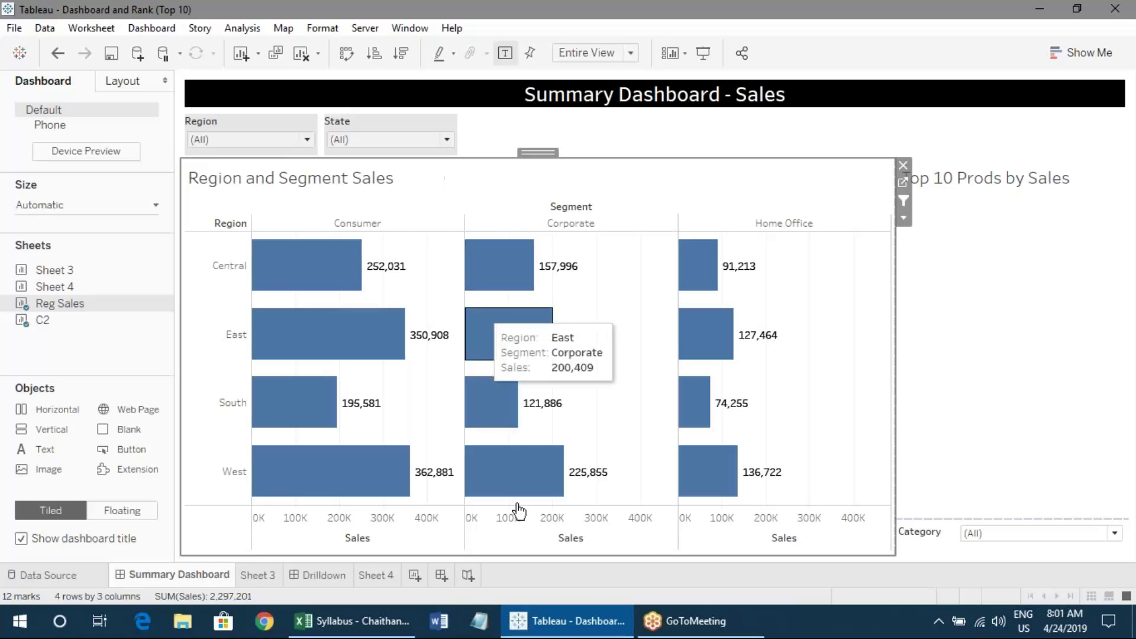
- On Sheet 4, open the State dimension's name for editing twice and leave it without entering a new name
left_click(376, 577)
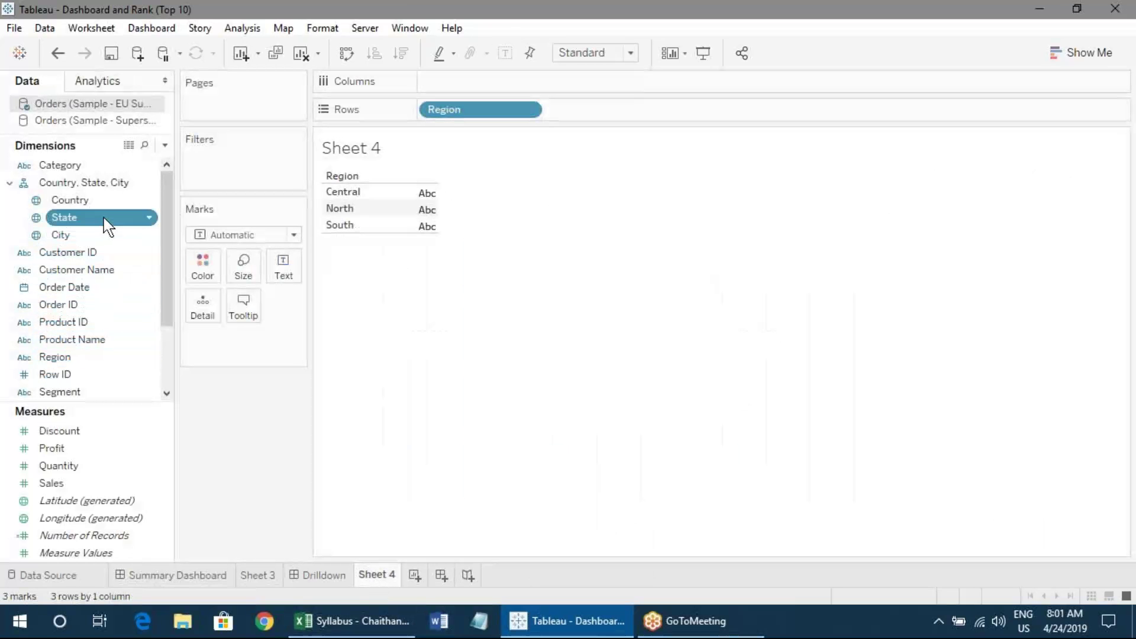
key("F2")
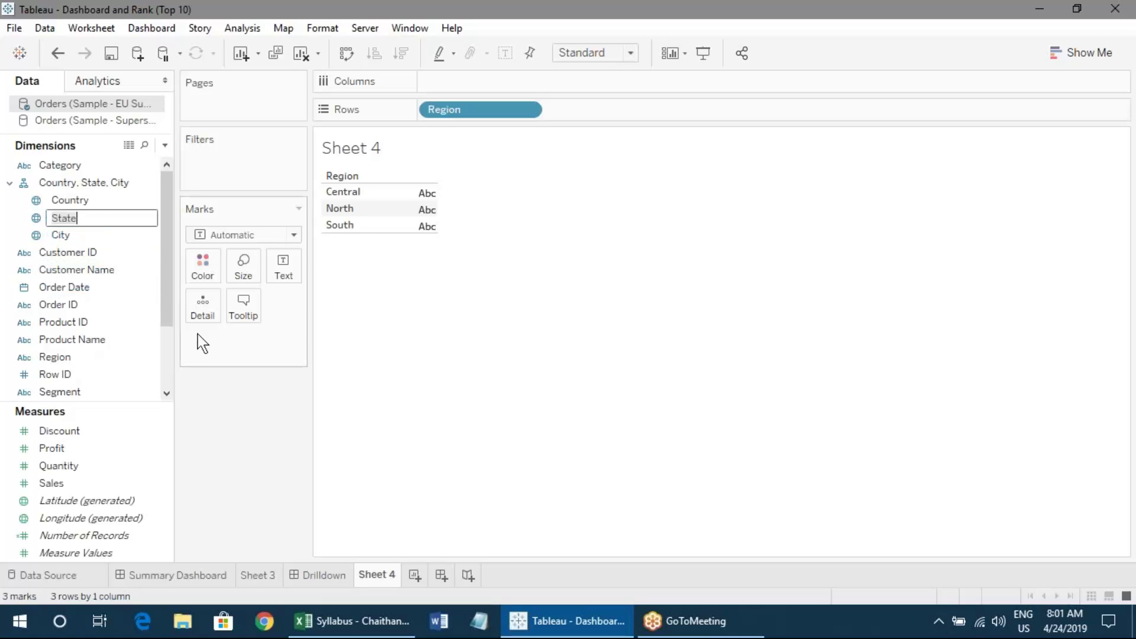
key("Return")
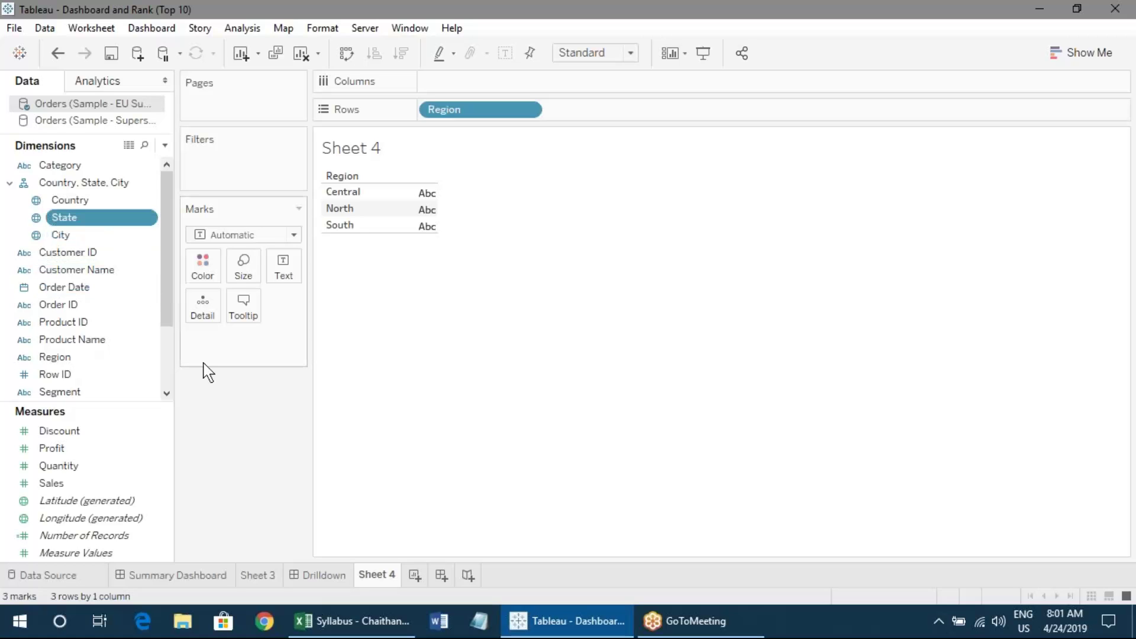
right_click(88, 228)
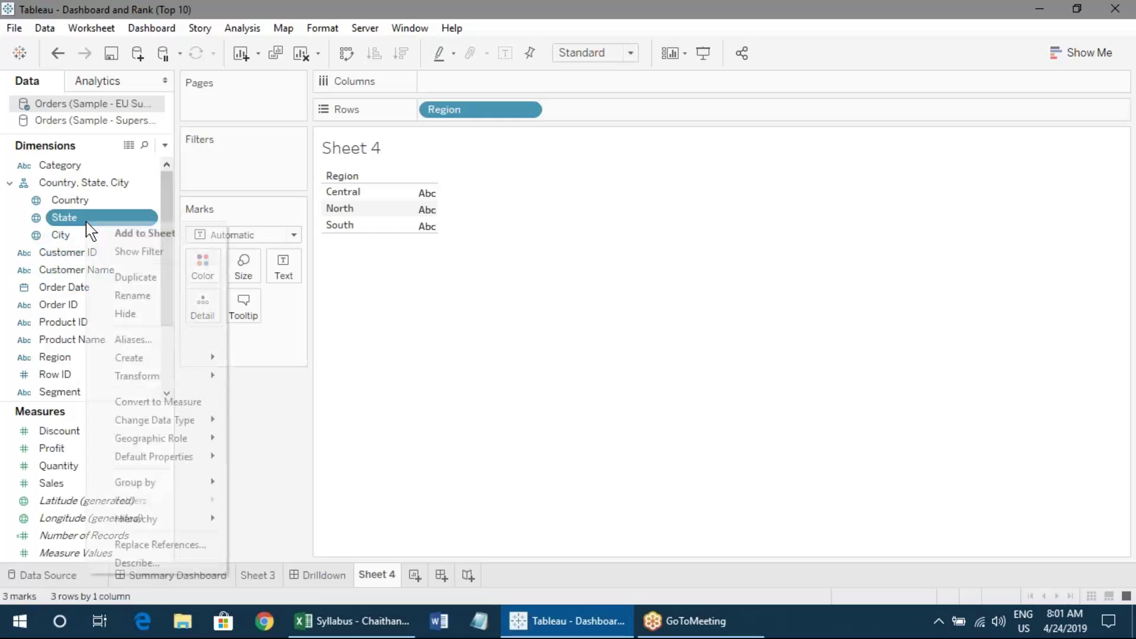
left_click(95, 294)
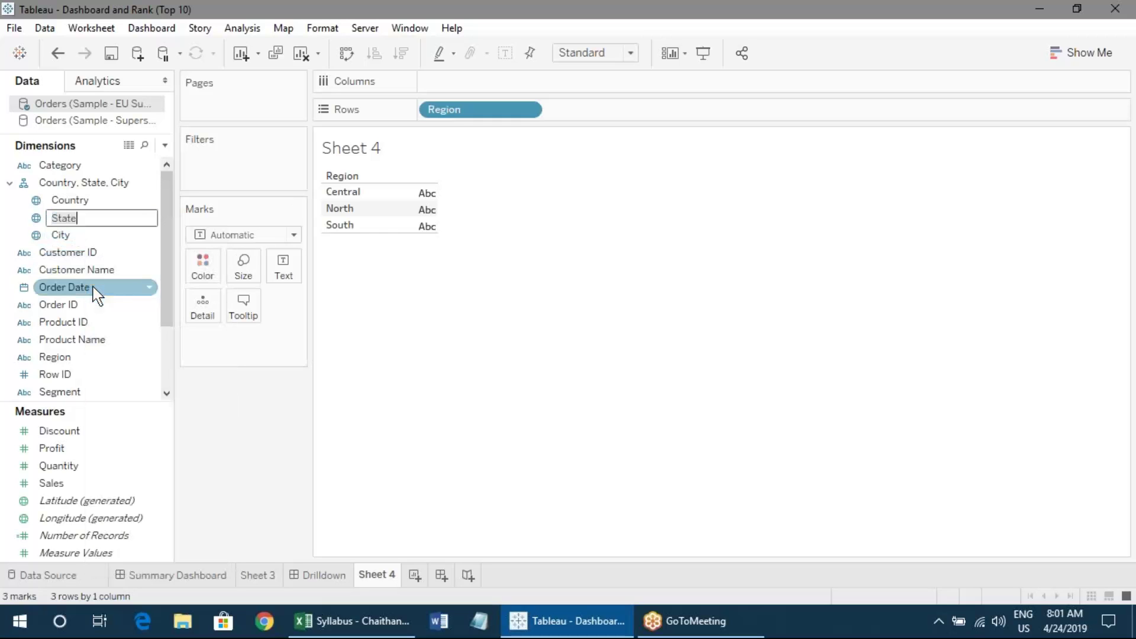
left_click(132, 216)
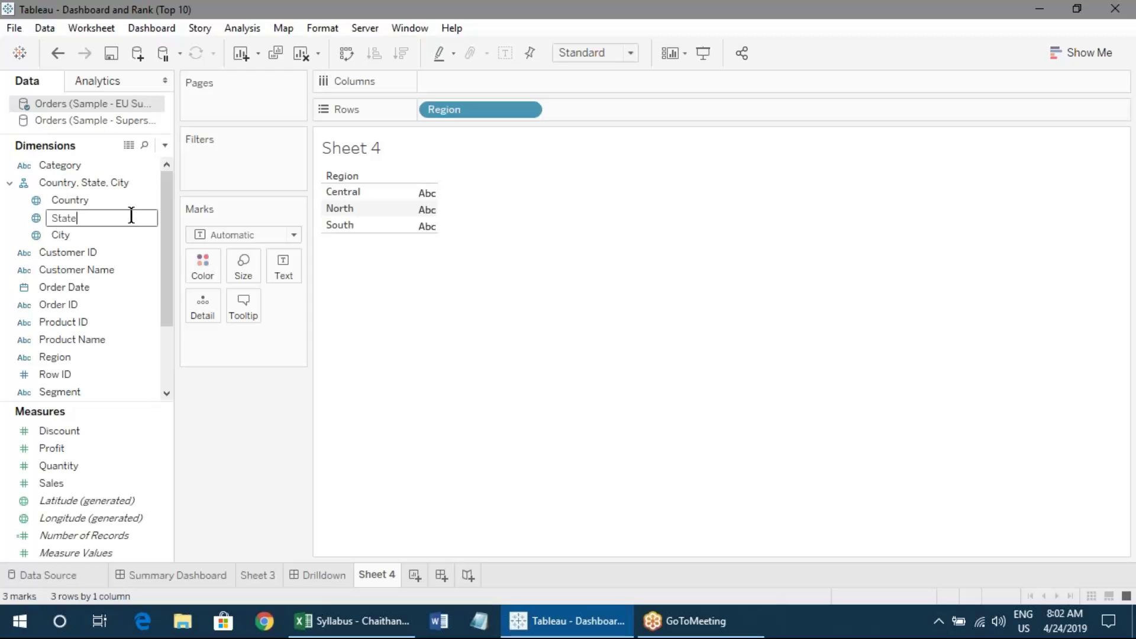
key("Return")
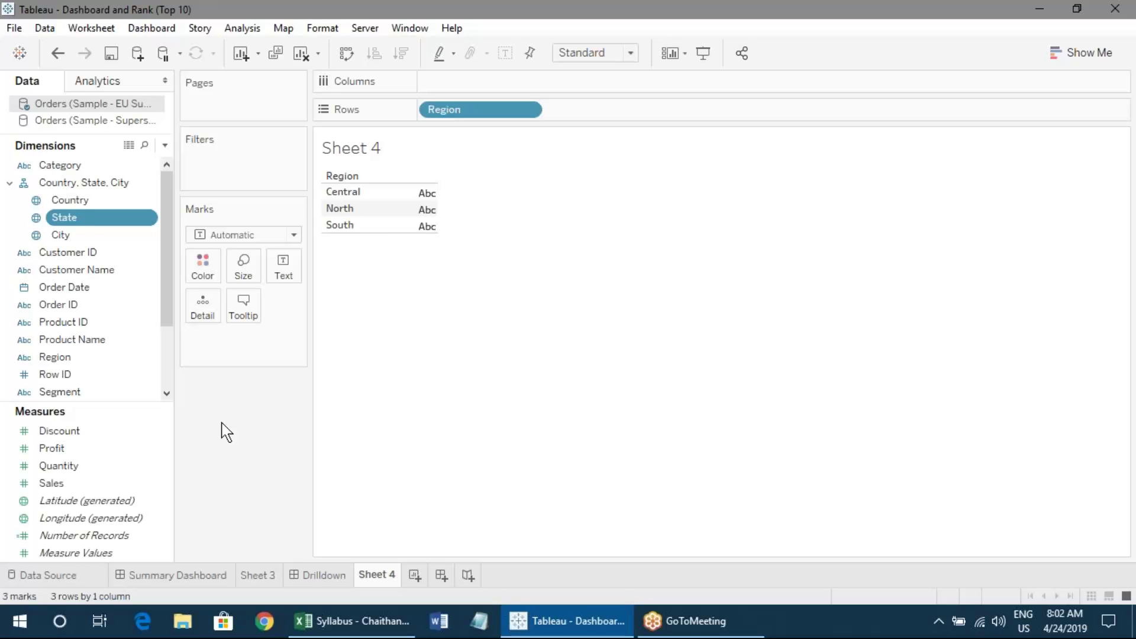
- Review which types of action can be added to the Summary Dashboard, and close the actions list without adding one
left_click(211, 577)
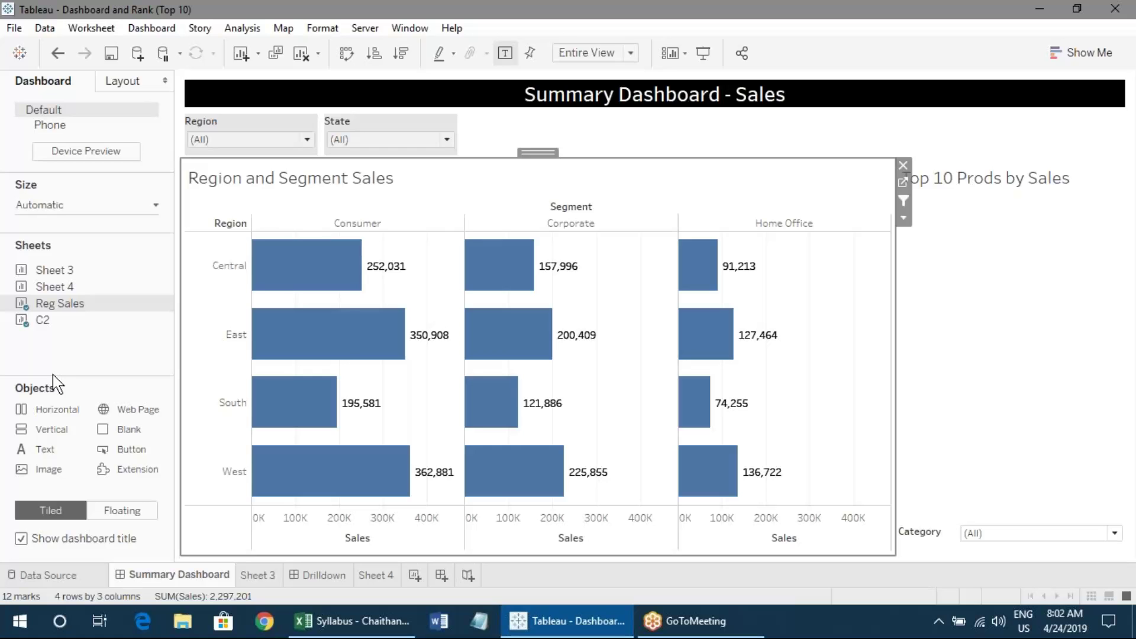
left_click(135, 31)
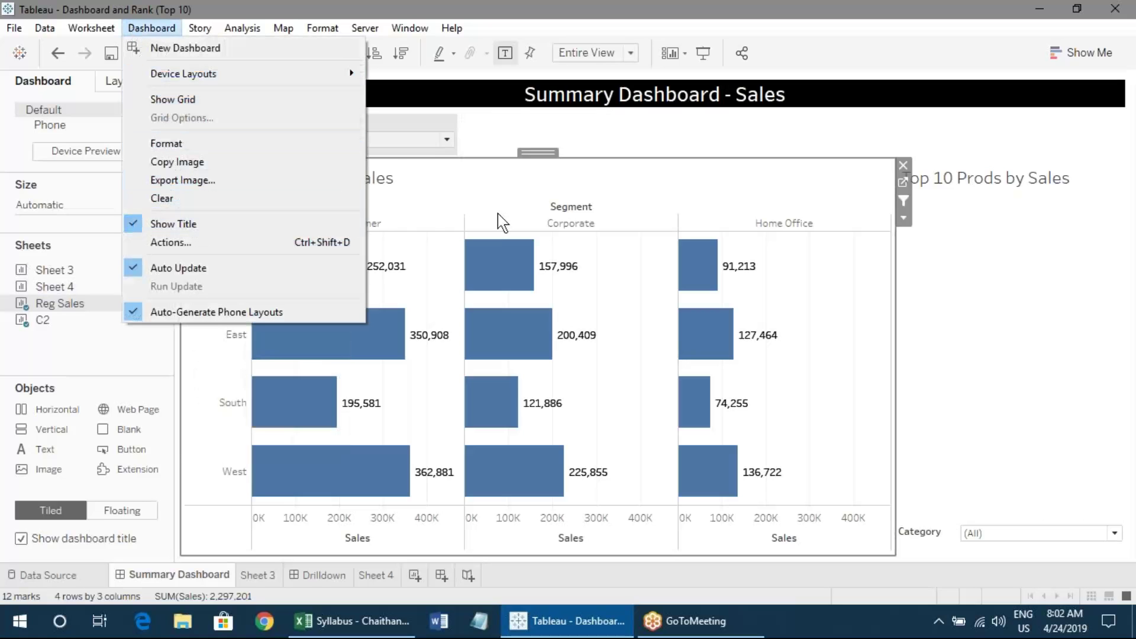
left_click(190, 243)
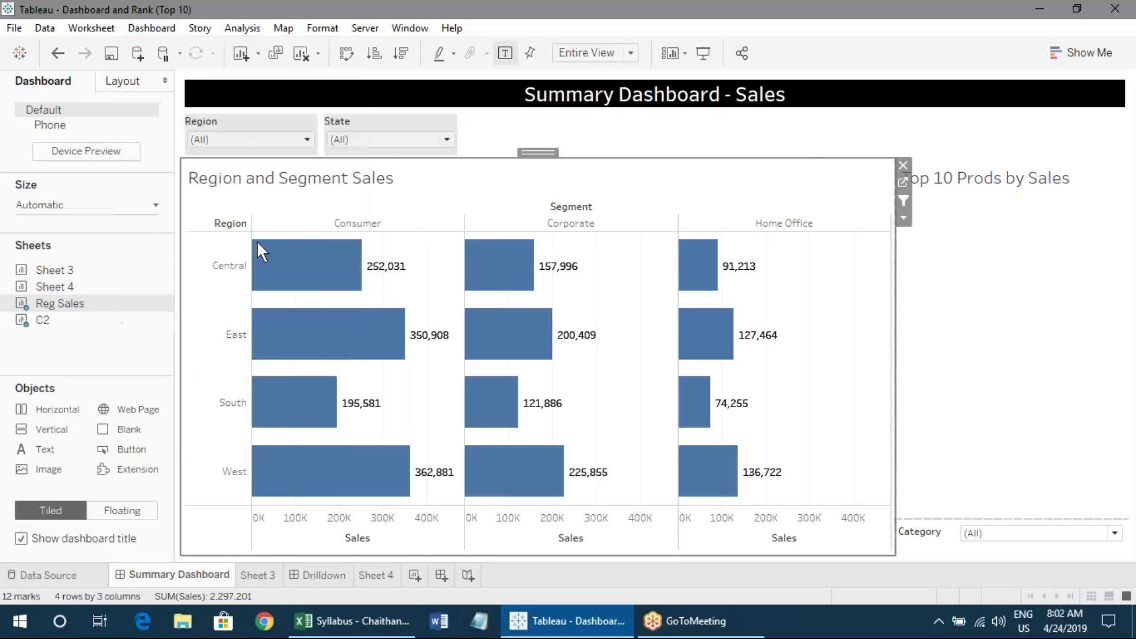
left_click(364, 382)
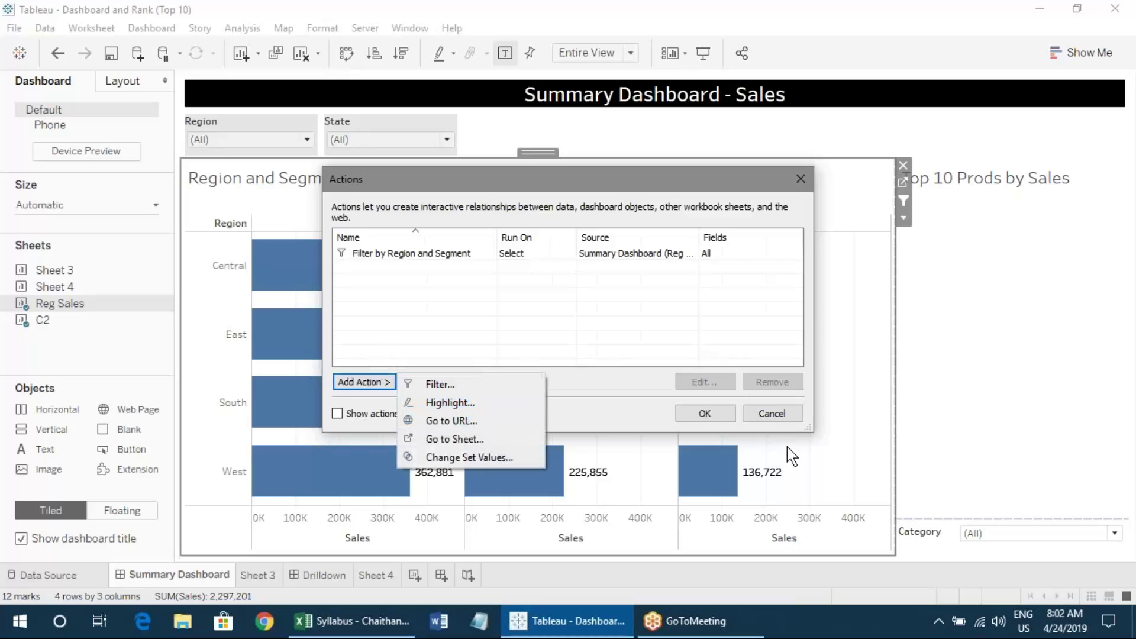
left_click(759, 413)
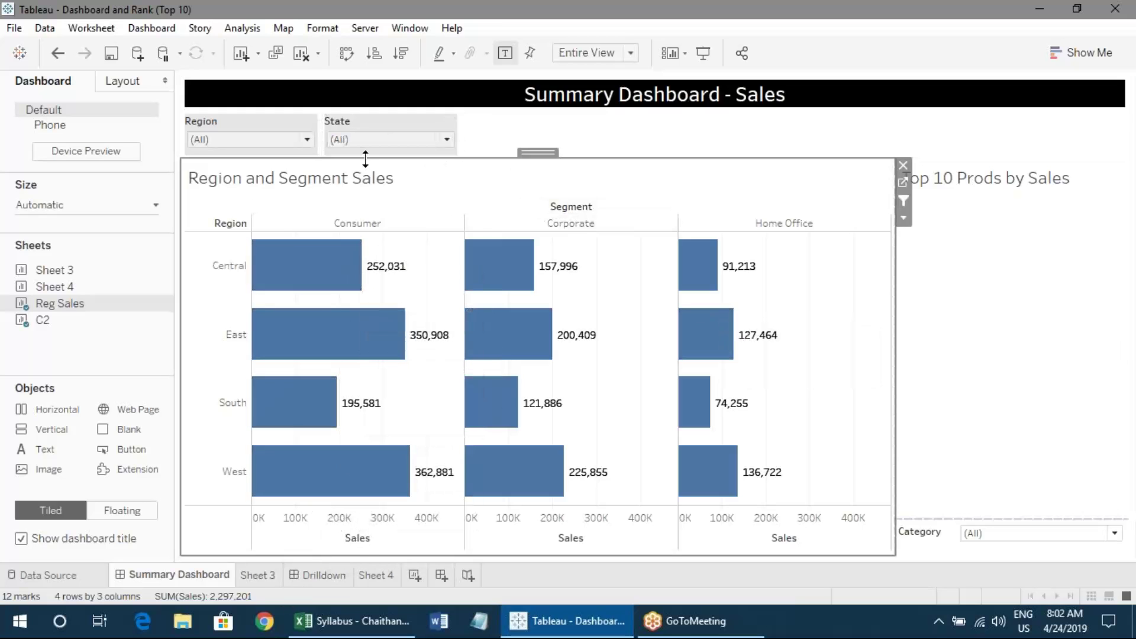
- Show all workbook worksheets for the State filter and apply the filter to Sheet 3 as well
right_click(380, 126)
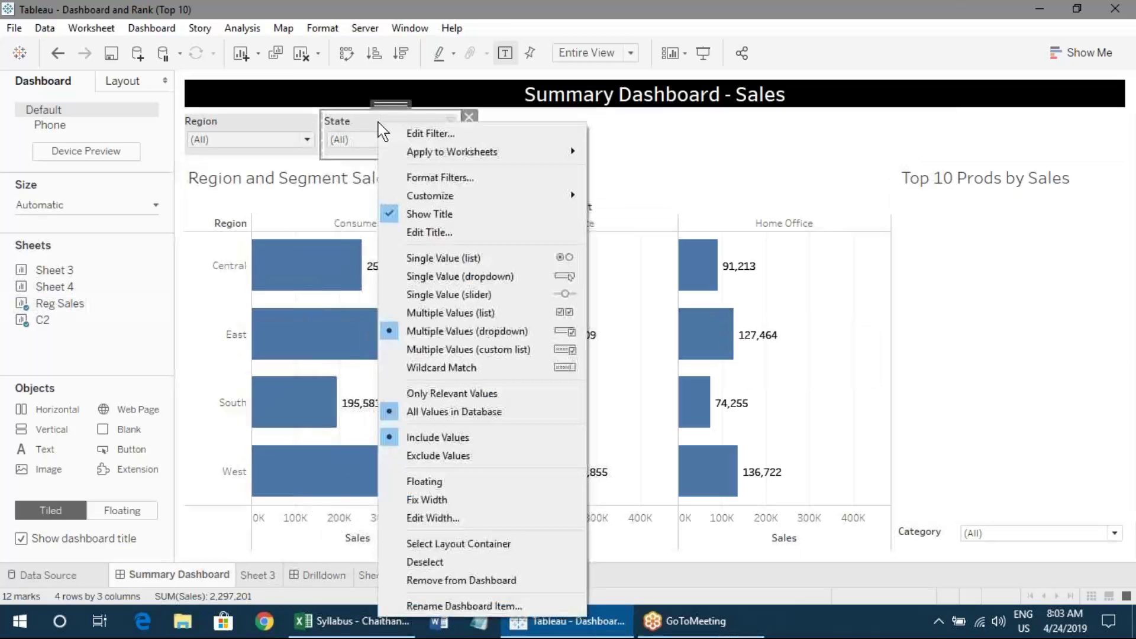
mouse_move(403, 152)
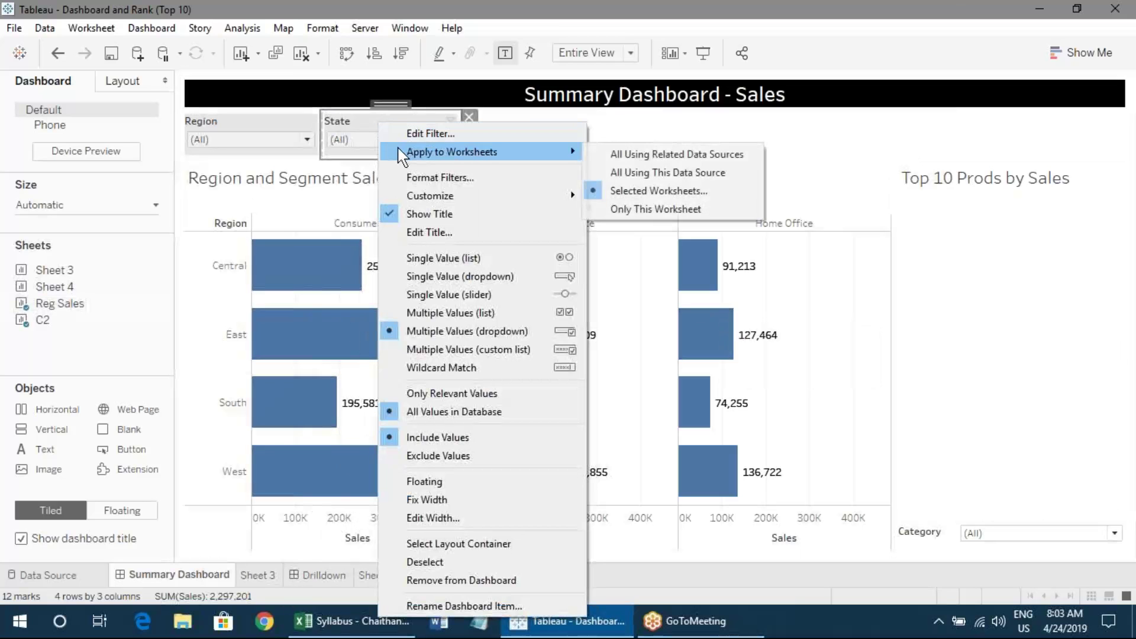
left_click(653, 191)
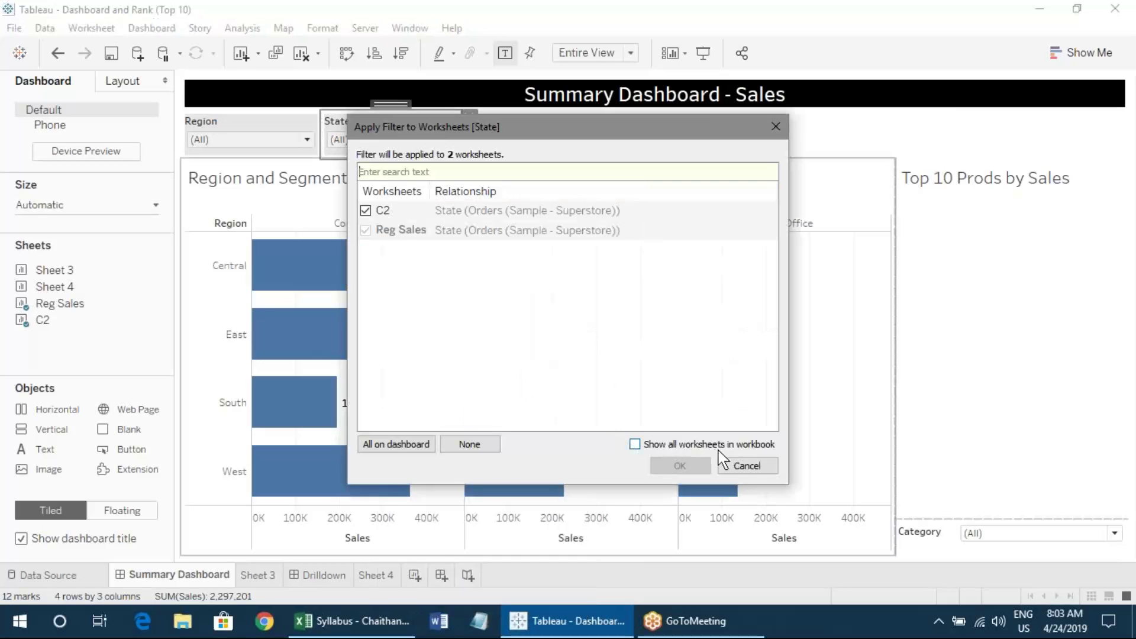
left_click(736, 446)
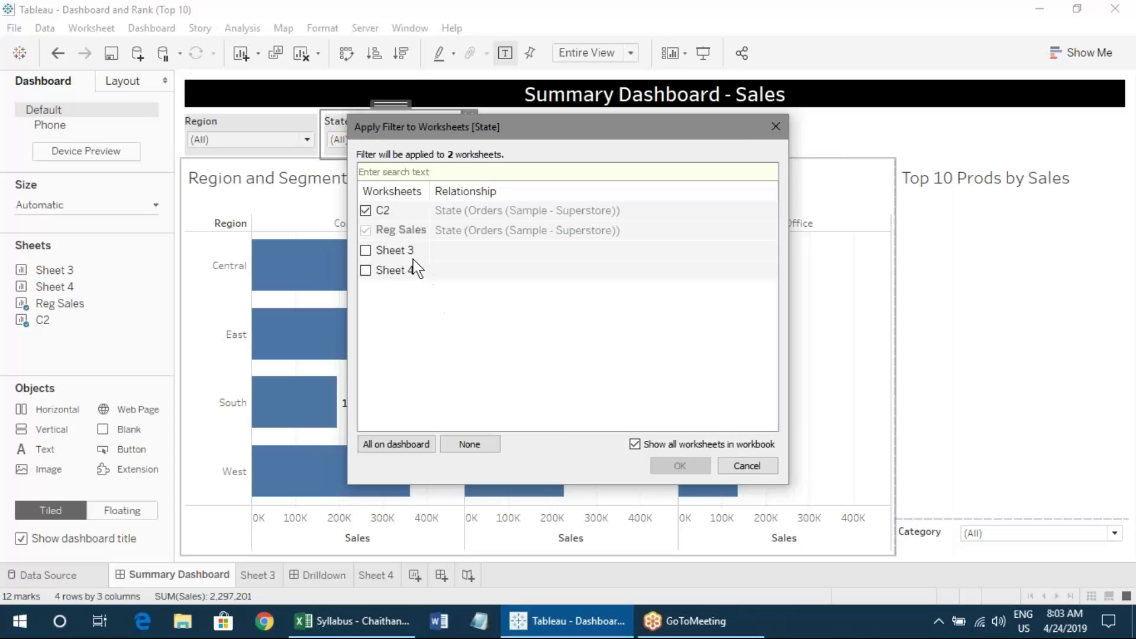
left_click(365, 251)
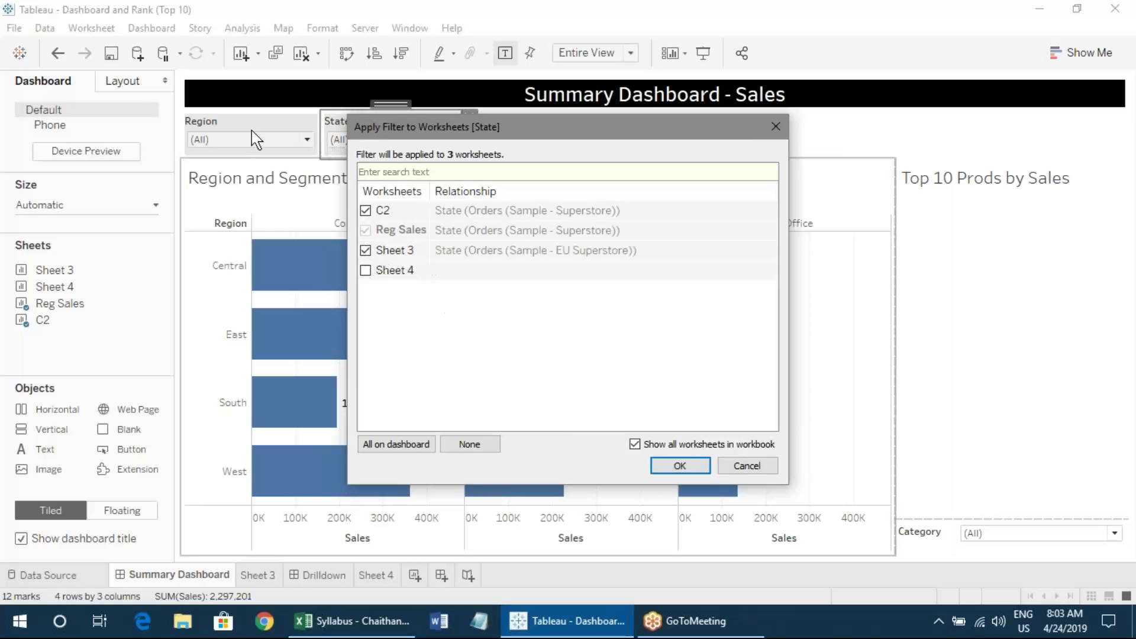
left_click(681, 466)
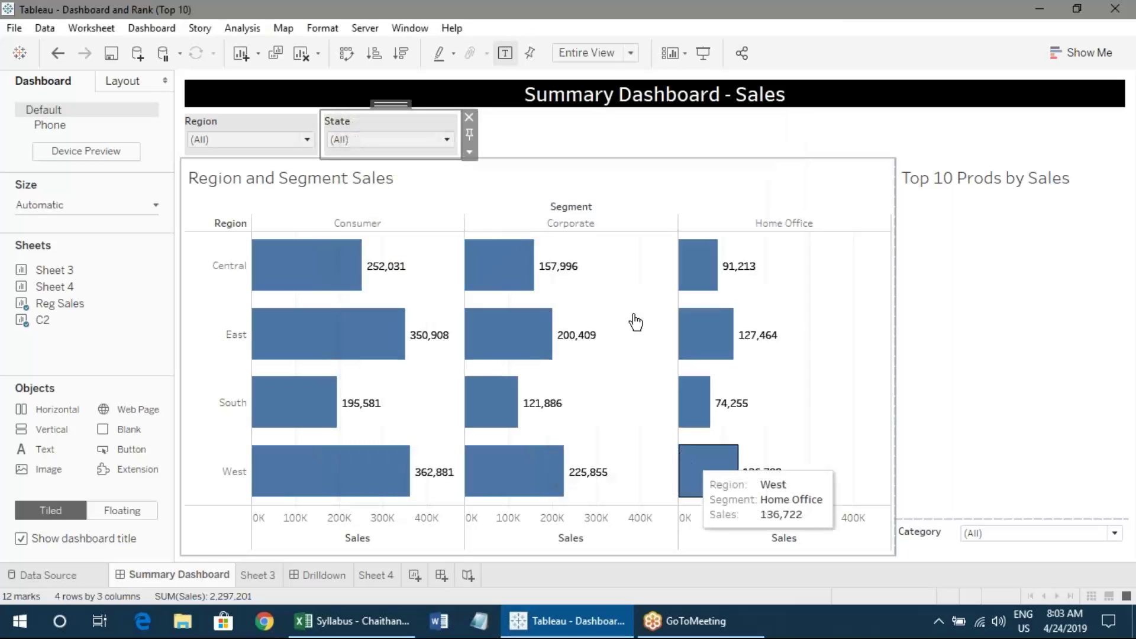
- Extend the Region filter to Sheet 3 in addition to C2 and Reg Sales
right_click(266, 121)
mouse_move(404, 150)
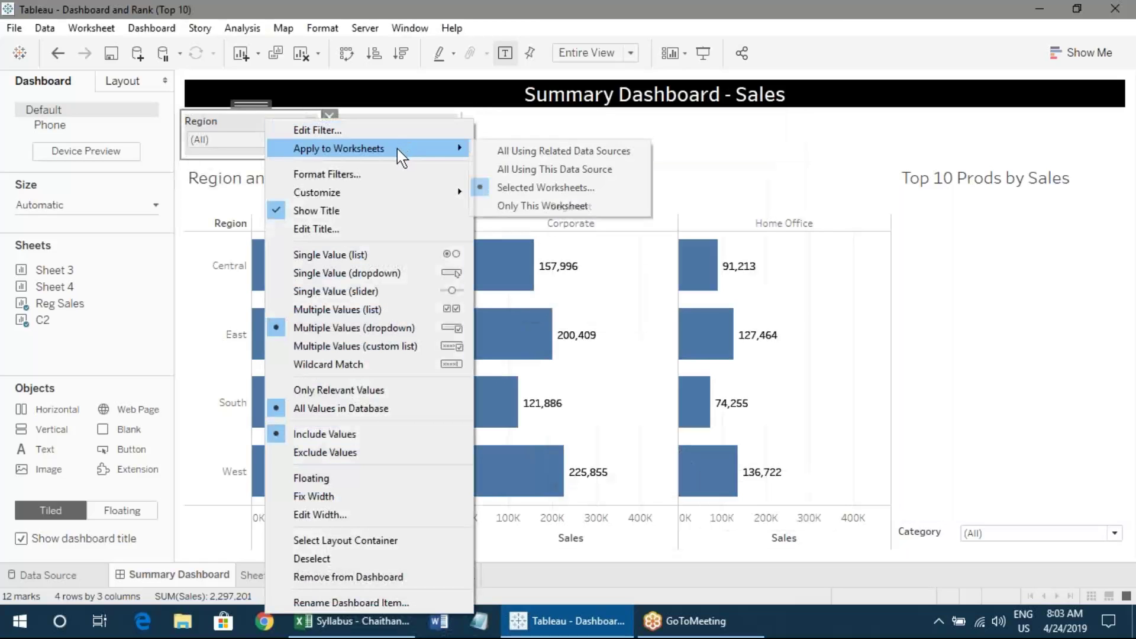
left_click(538, 188)
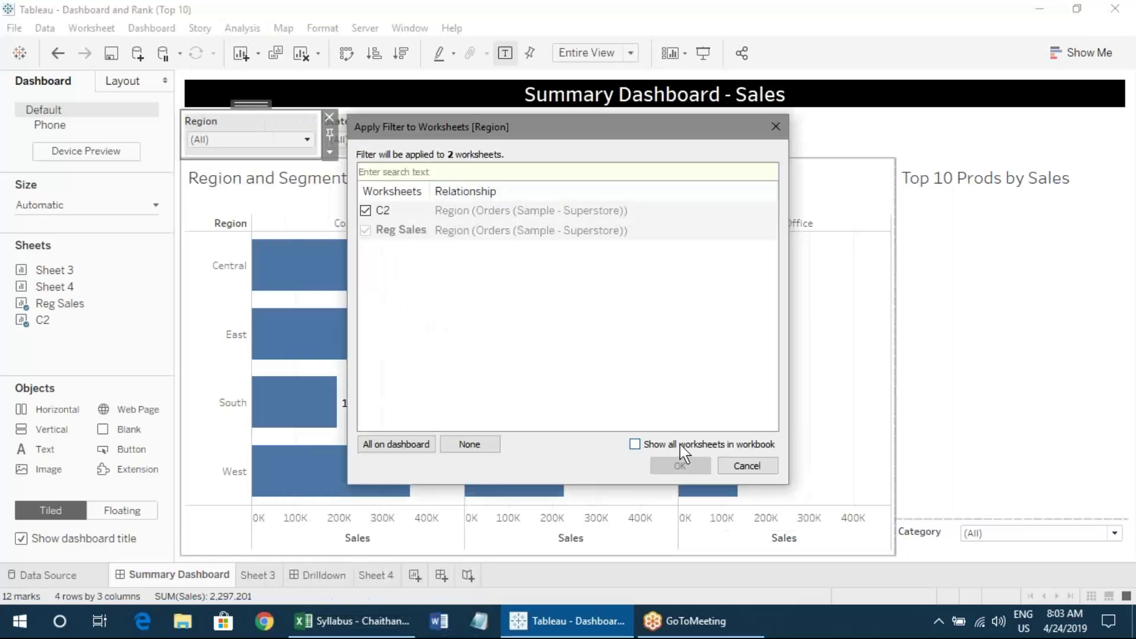
left_click(645, 445)
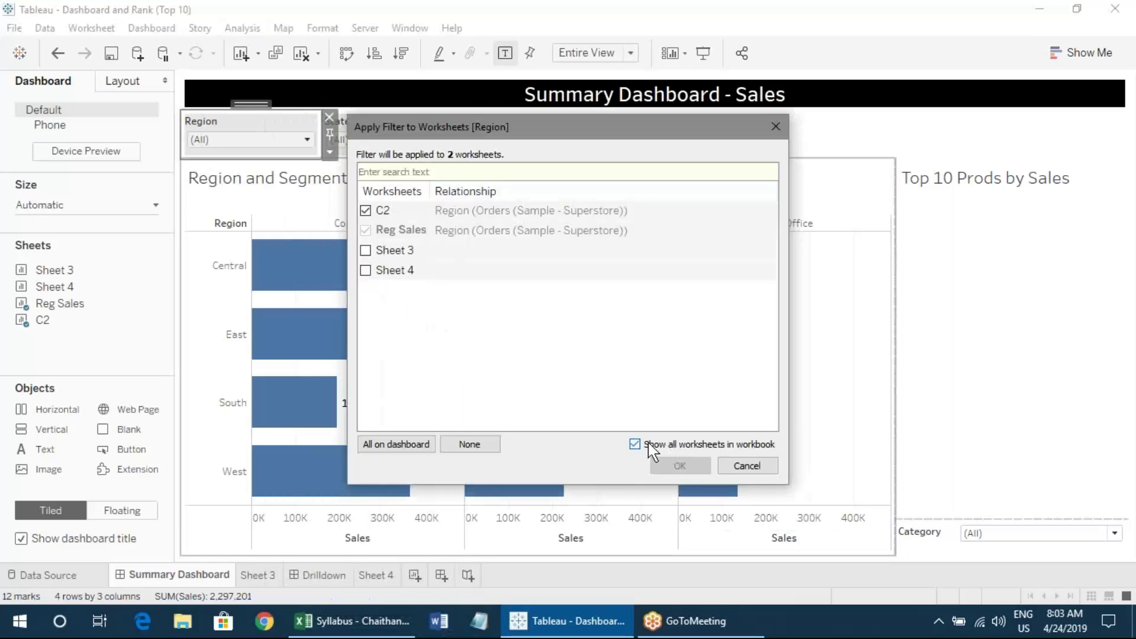
left_click(365, 250)
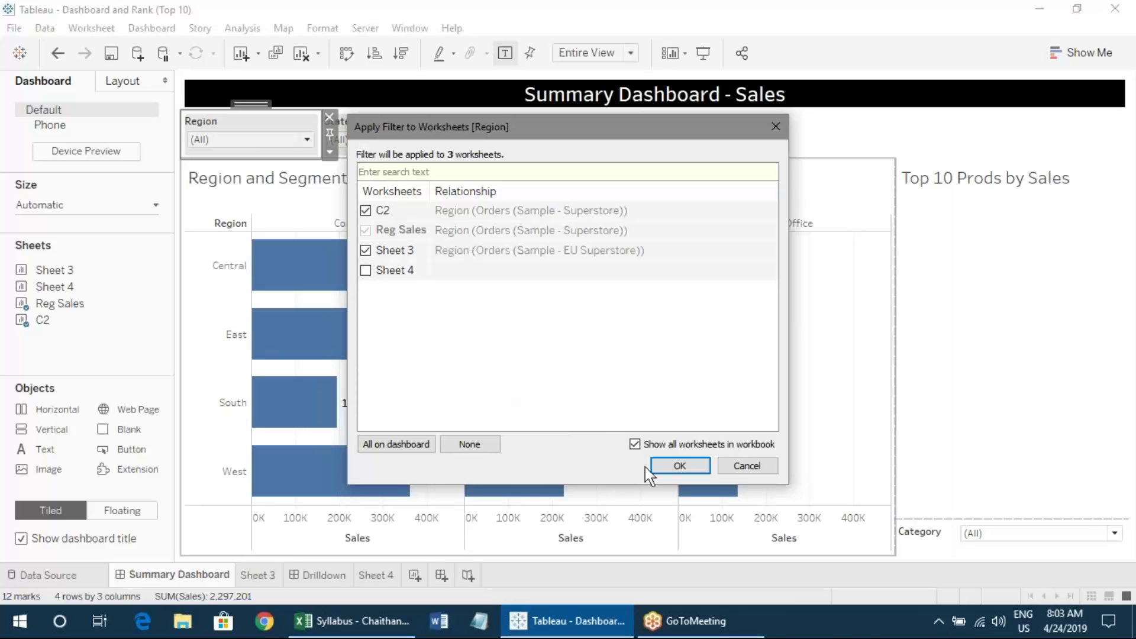
left_click(680, 466)
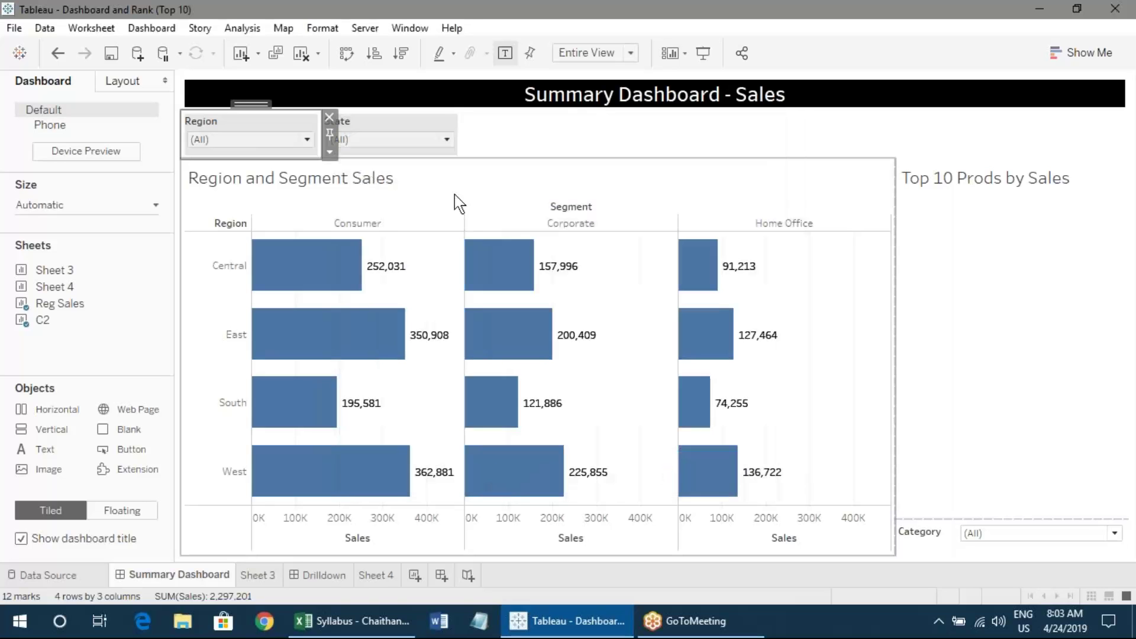
left_click(388, 140)
left_click(506, 125)
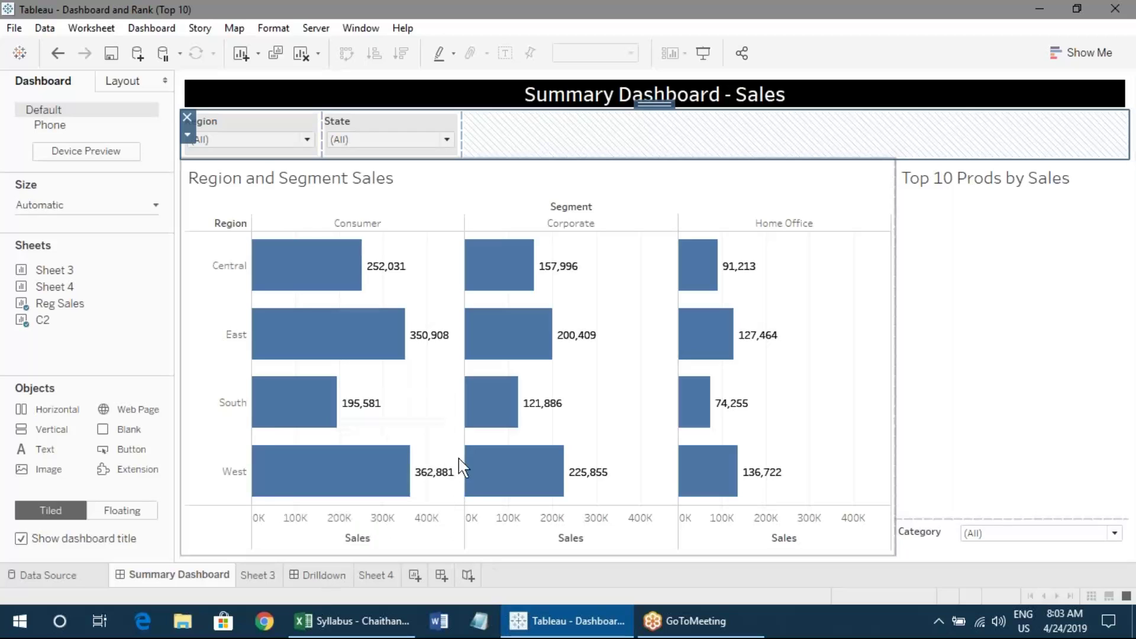
left_click(789, 295)
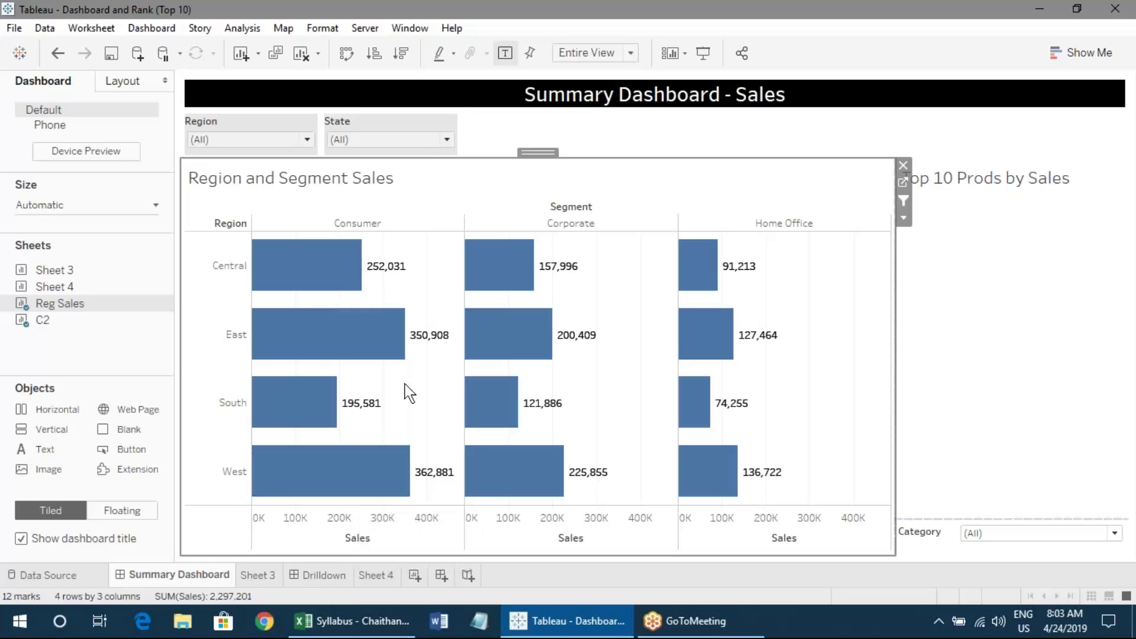
- Review the scope options and selected worksheets of the State filter, and close the dialog without changes
right_click(414, 129)
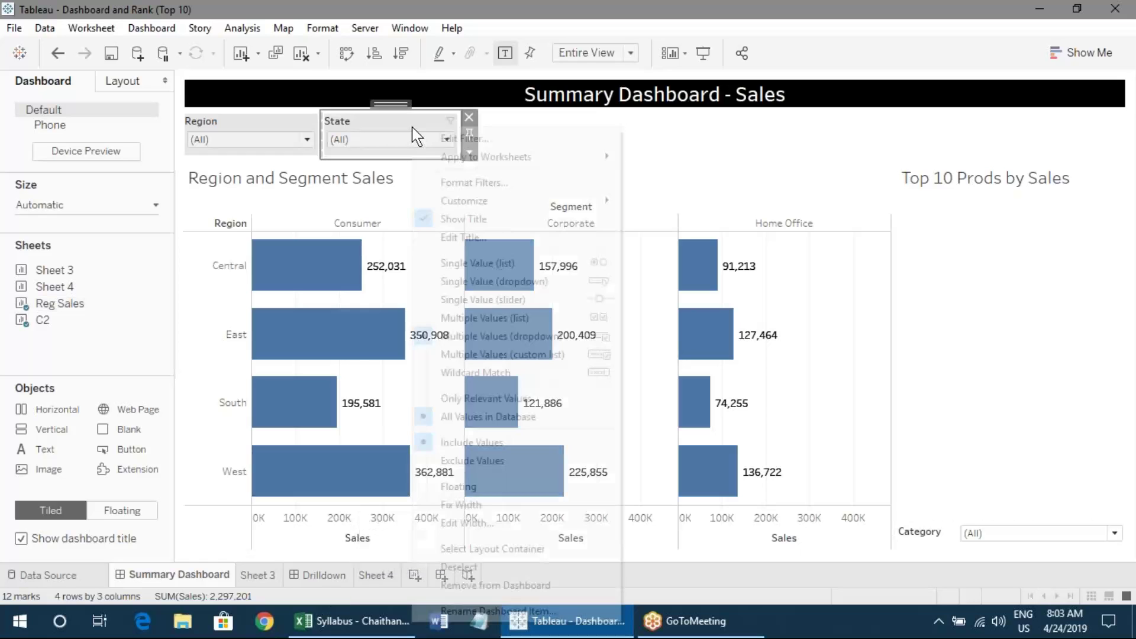
mouse_move(419, 158)
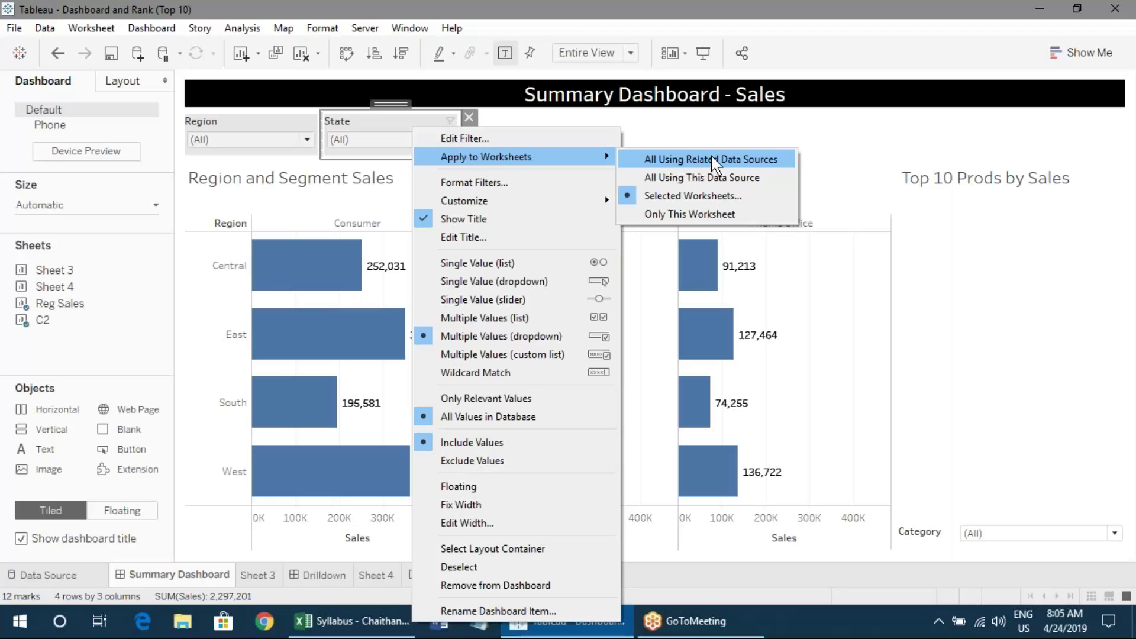
left_click(687, 196)
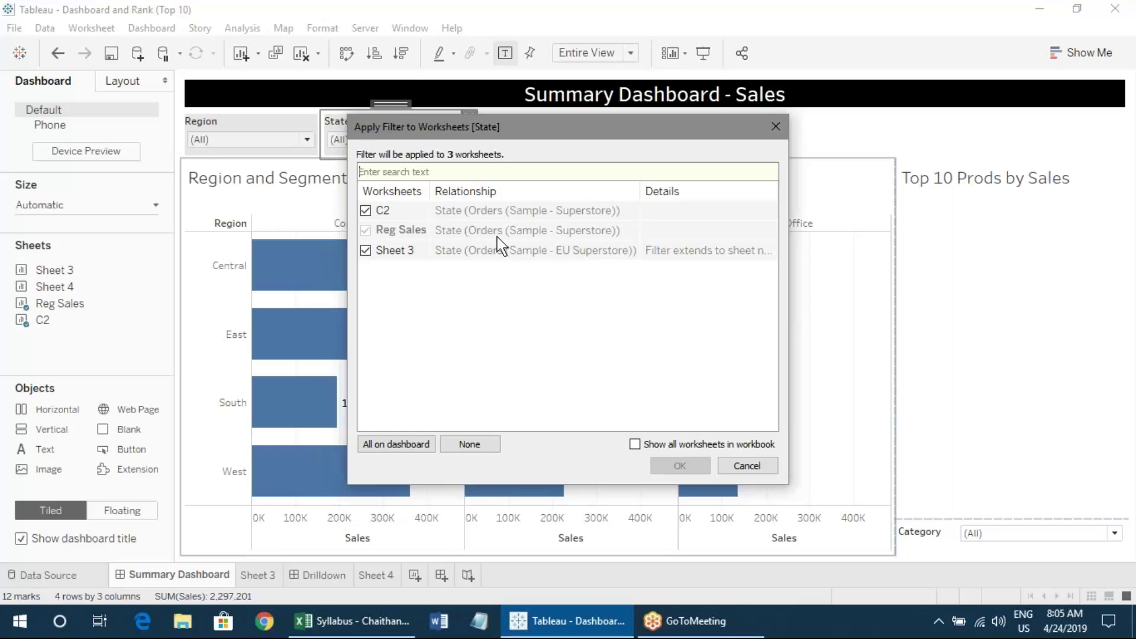
left_click(782, 132)
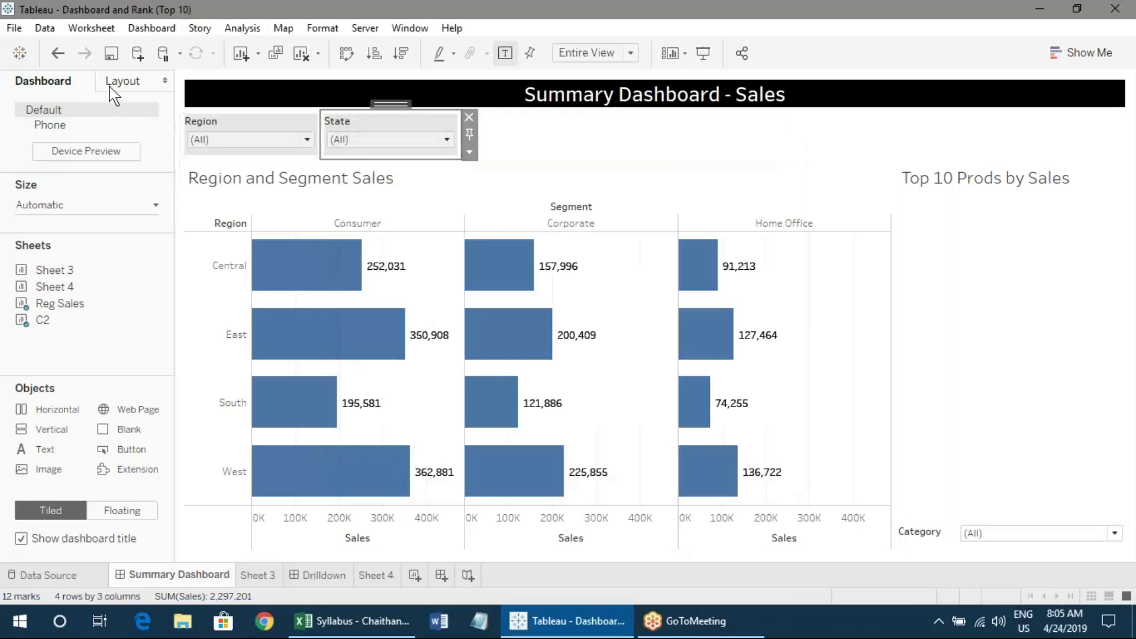
- Examine the default settings of a new filter action for the Summary Dashboard, and cancel it
left_click(161, 33)
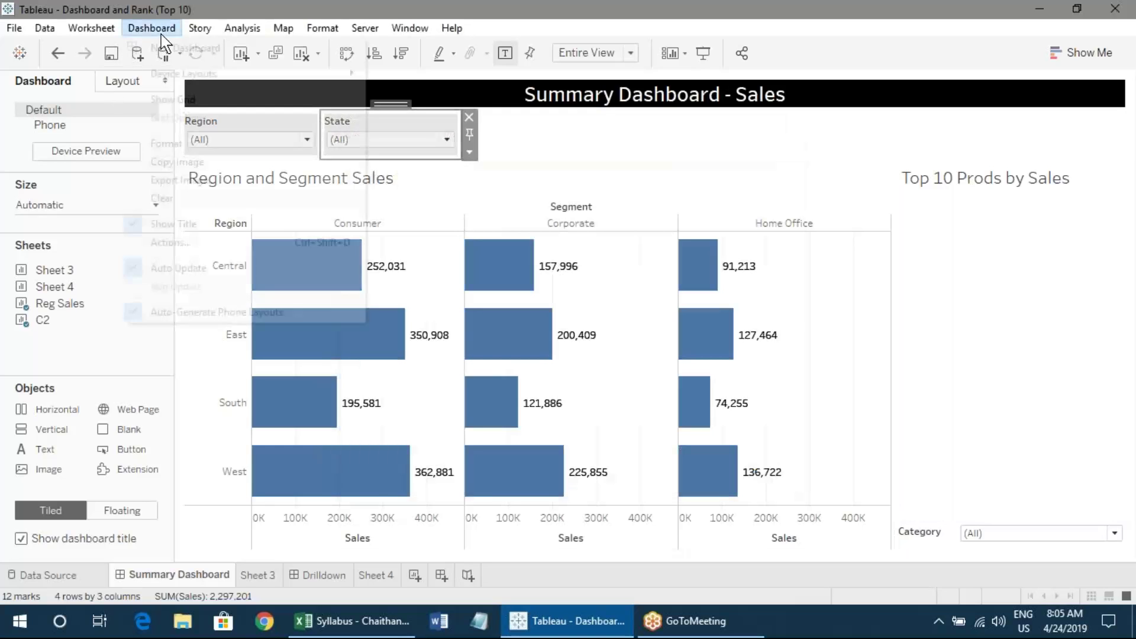
left_click(227, 242)
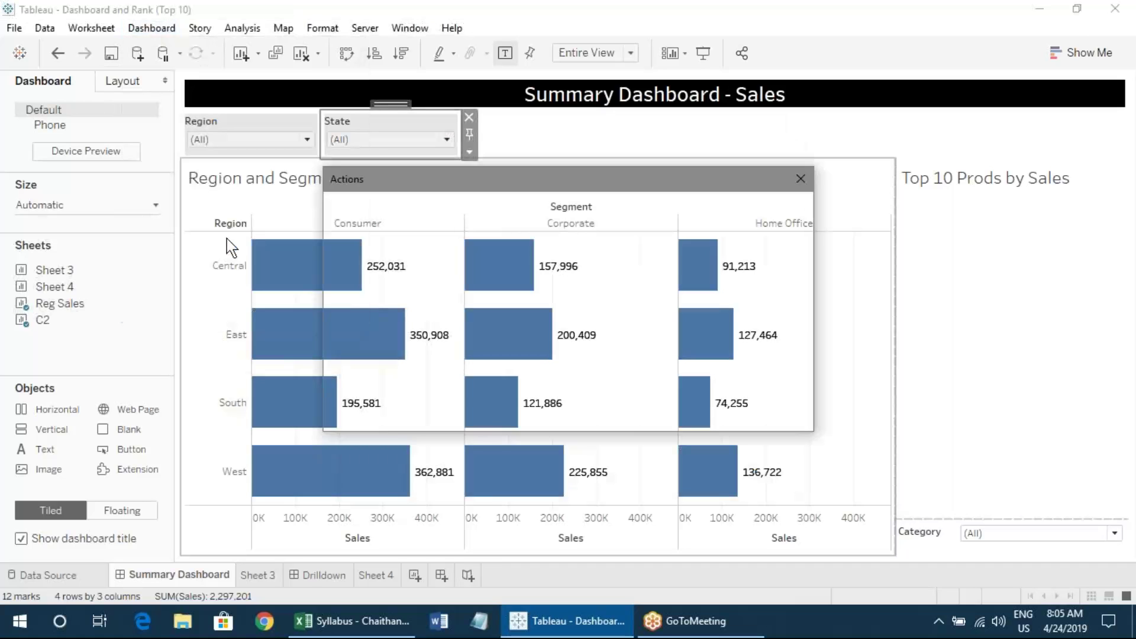
left_click(358, 380)
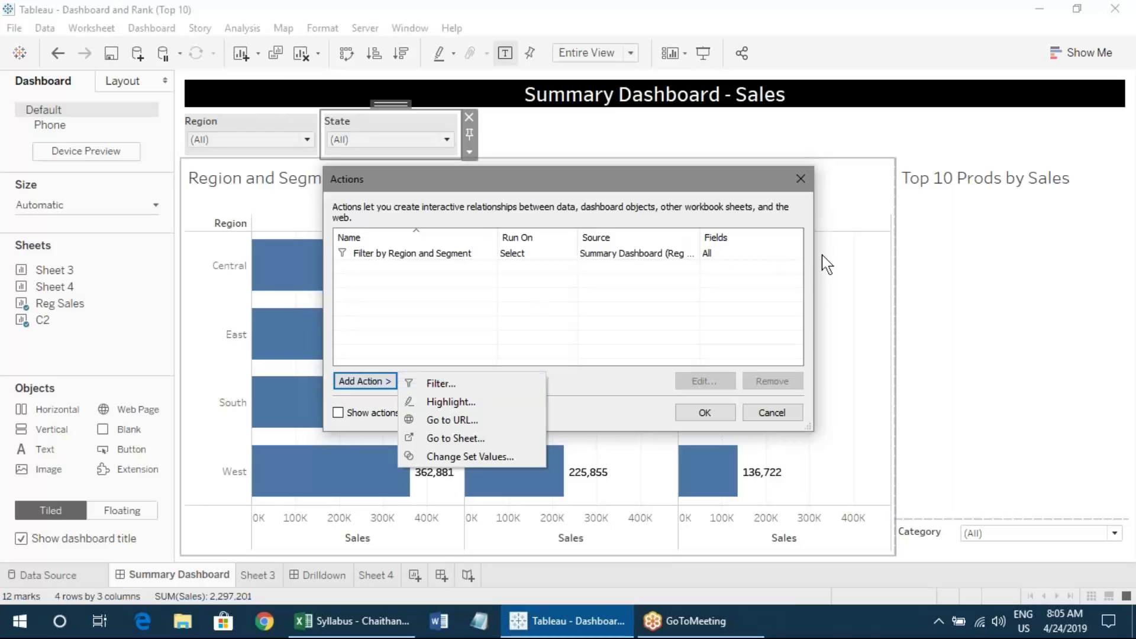
left_click(468, 383)
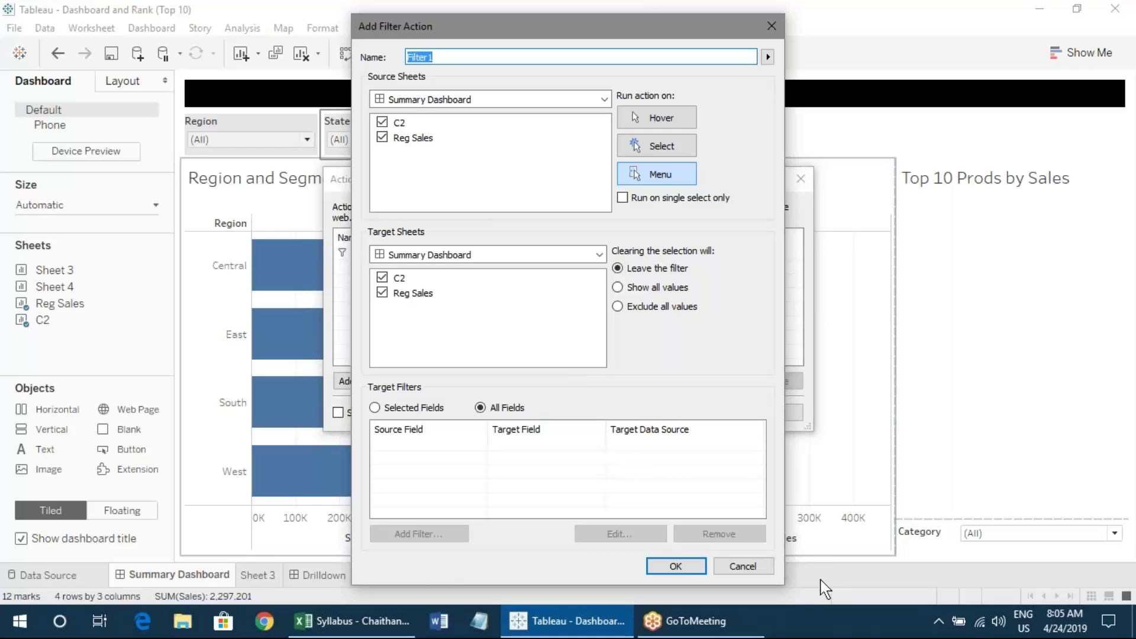
left_click(763, 567)
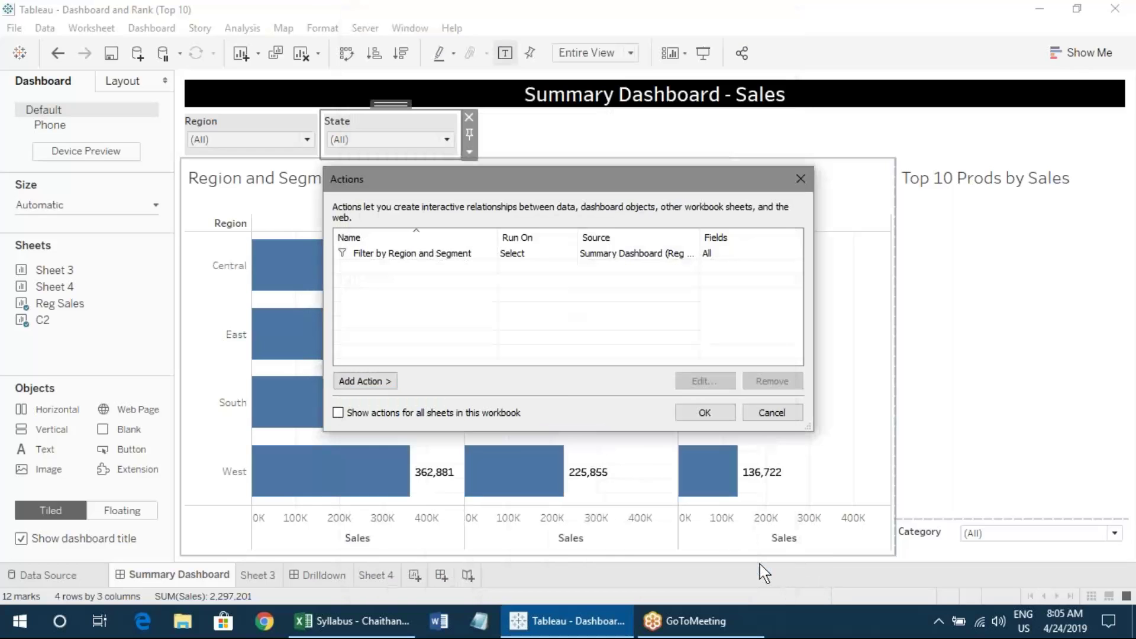
- Try a filter action that runs on Select with only Reg Sales as source, adjust its Reg Sales target, and cancel it
left_click(356, 381)
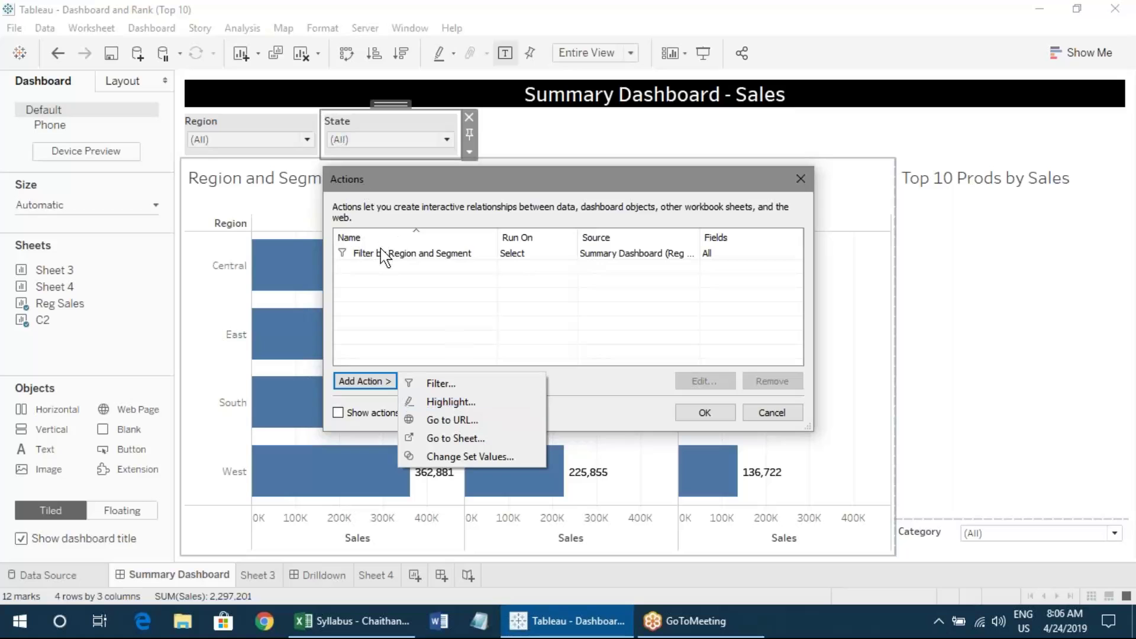
left_click(423, 386)
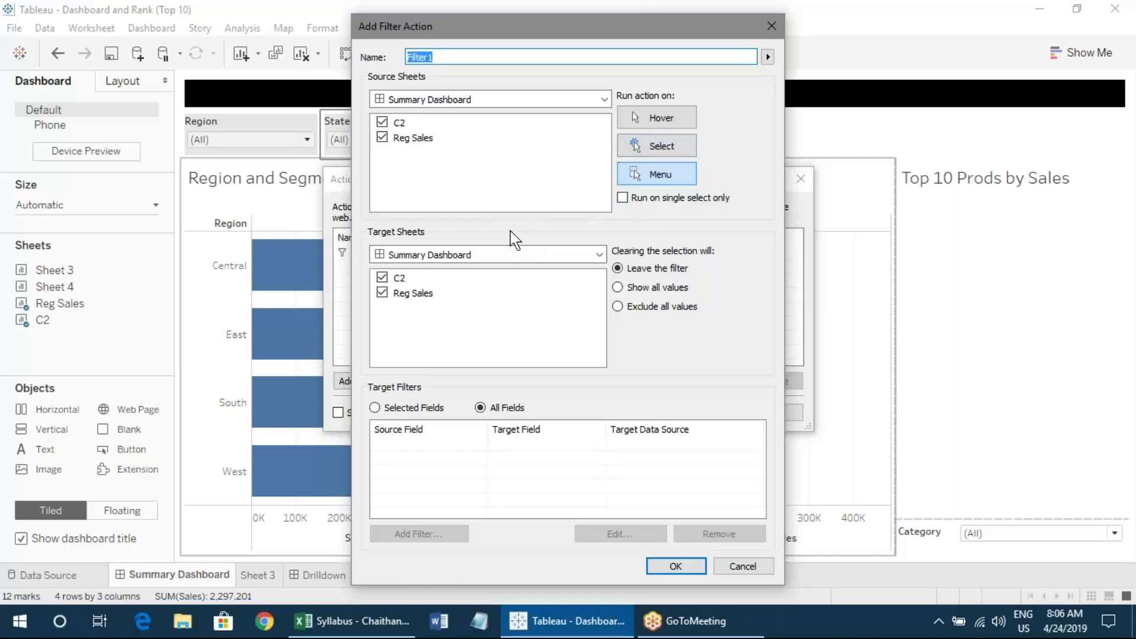
left_click(687, 152)
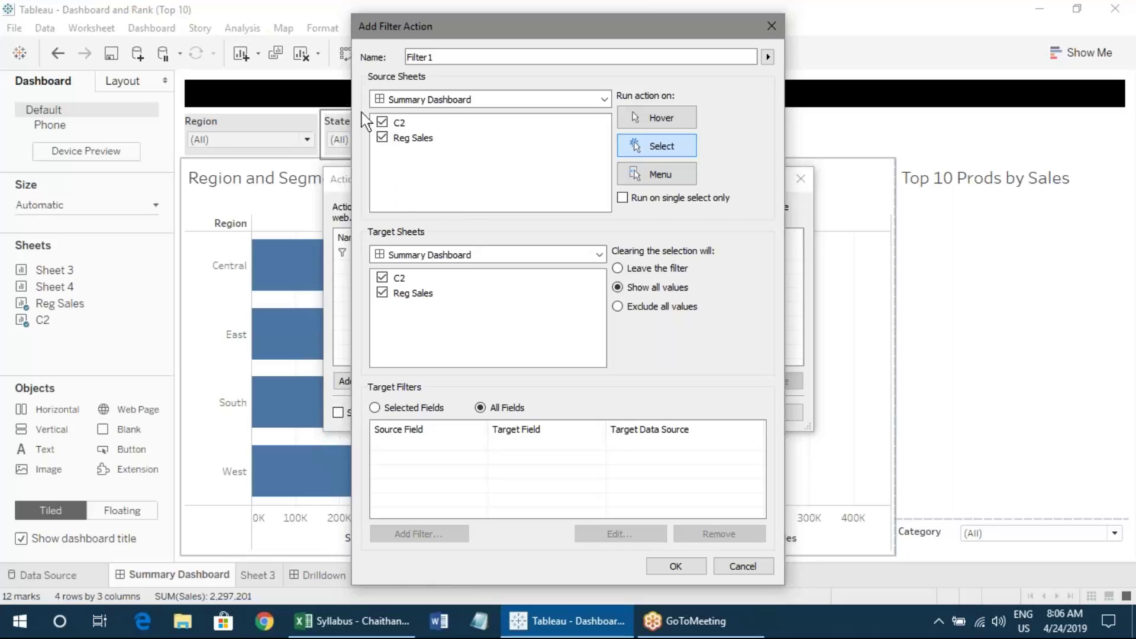
left_click(382, 122)
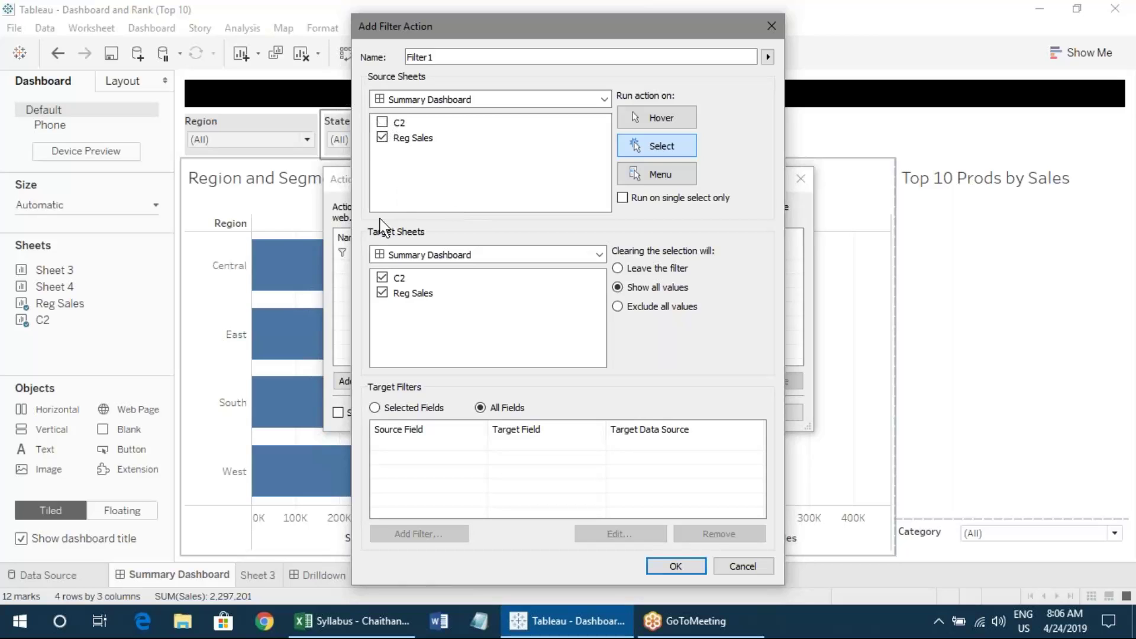
left_click(381, 293)
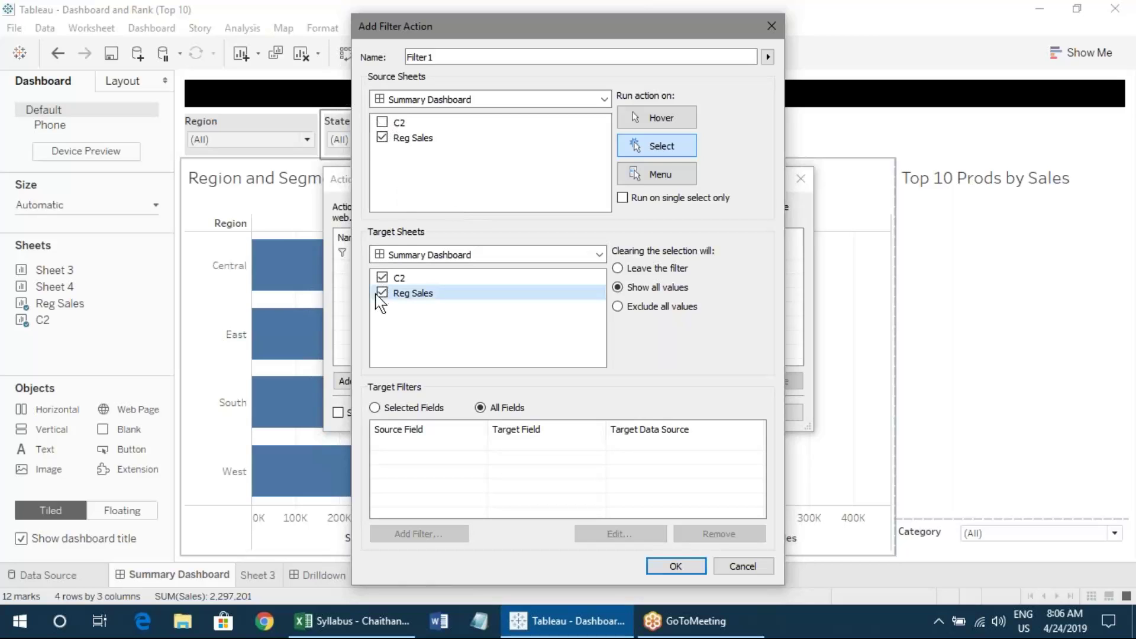
left_click(381, 294)
key("Escape")
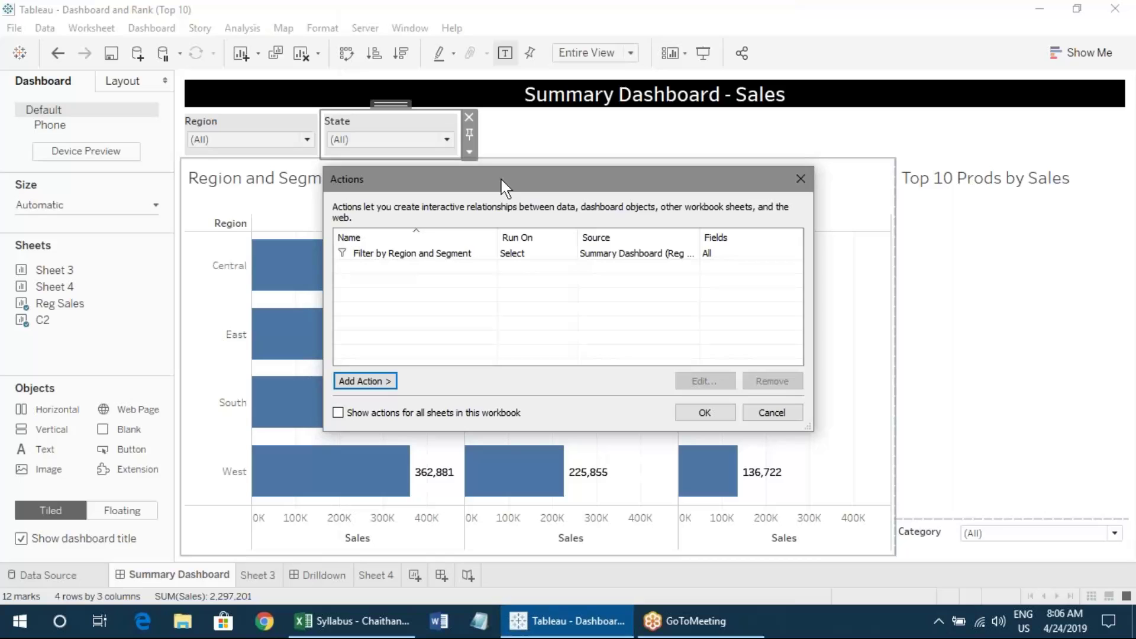
- Check the available action types again and close the Summary Dashboard's actions list without adding one
left_click(382, 385)
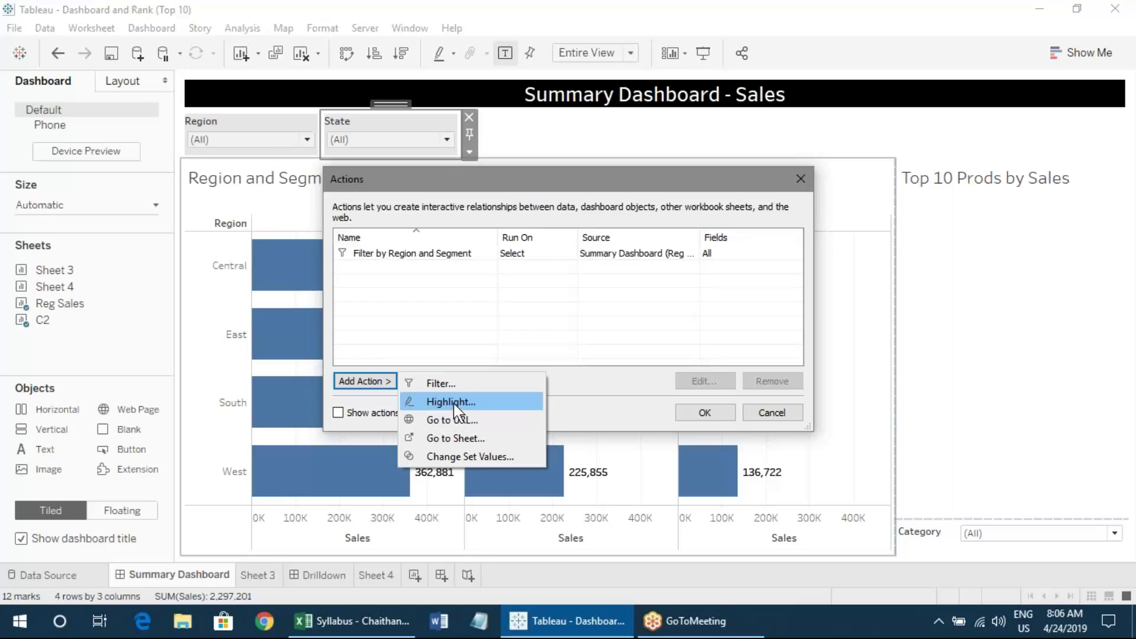
key("Escape")
key("Escape")
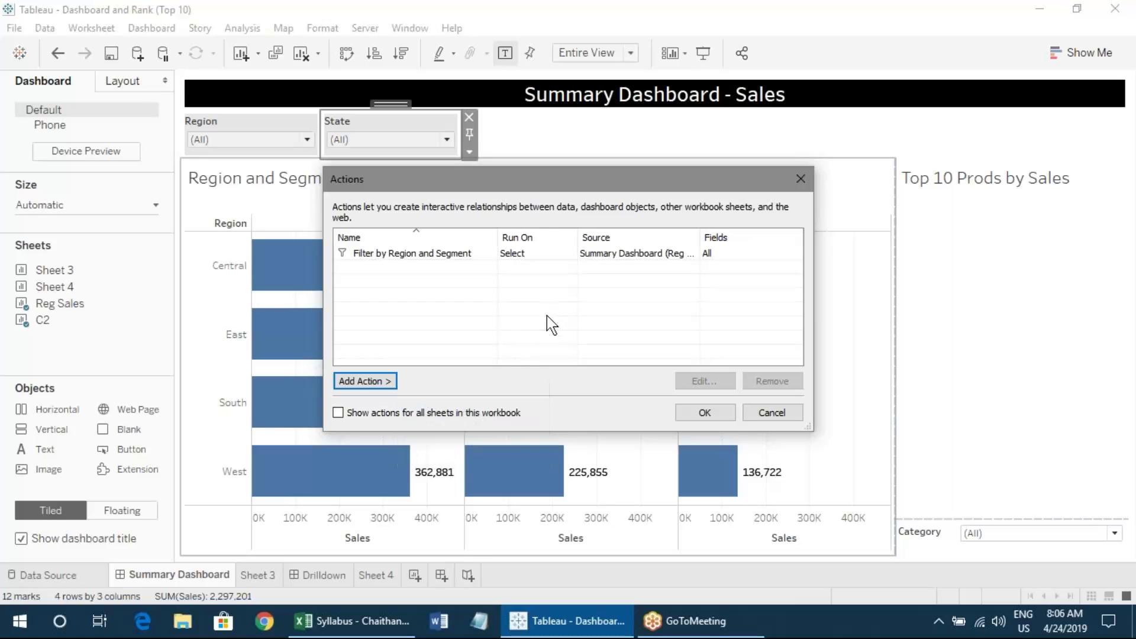
- Create a new worksheet with a horizontal bar chart of Sales by Segment and Region
left_click(414, 576)
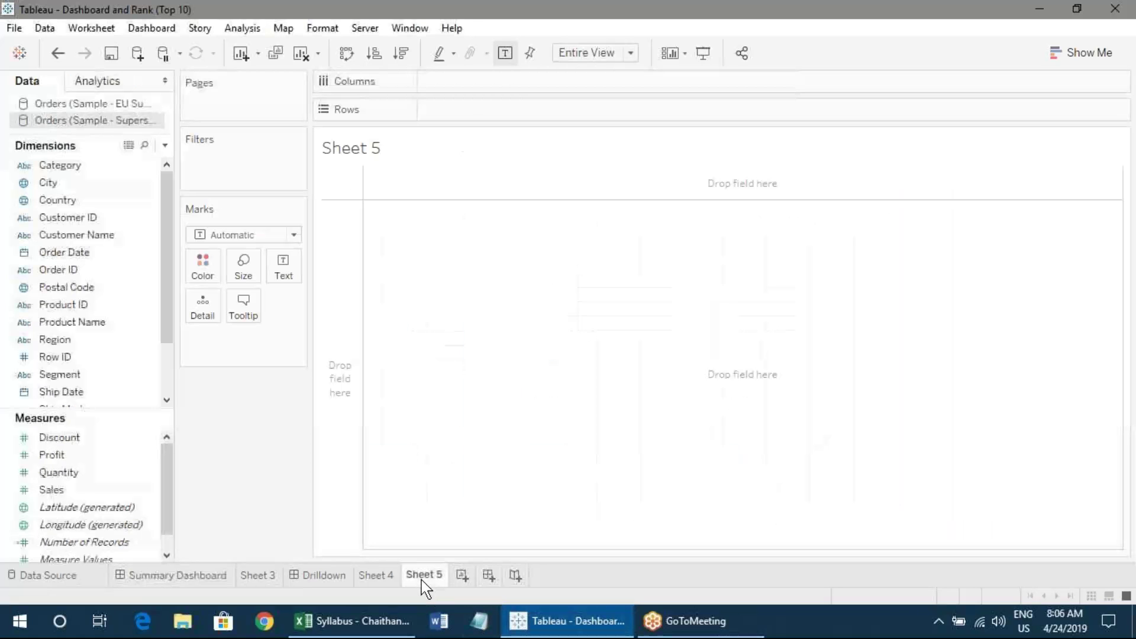
left_click(66, 322)
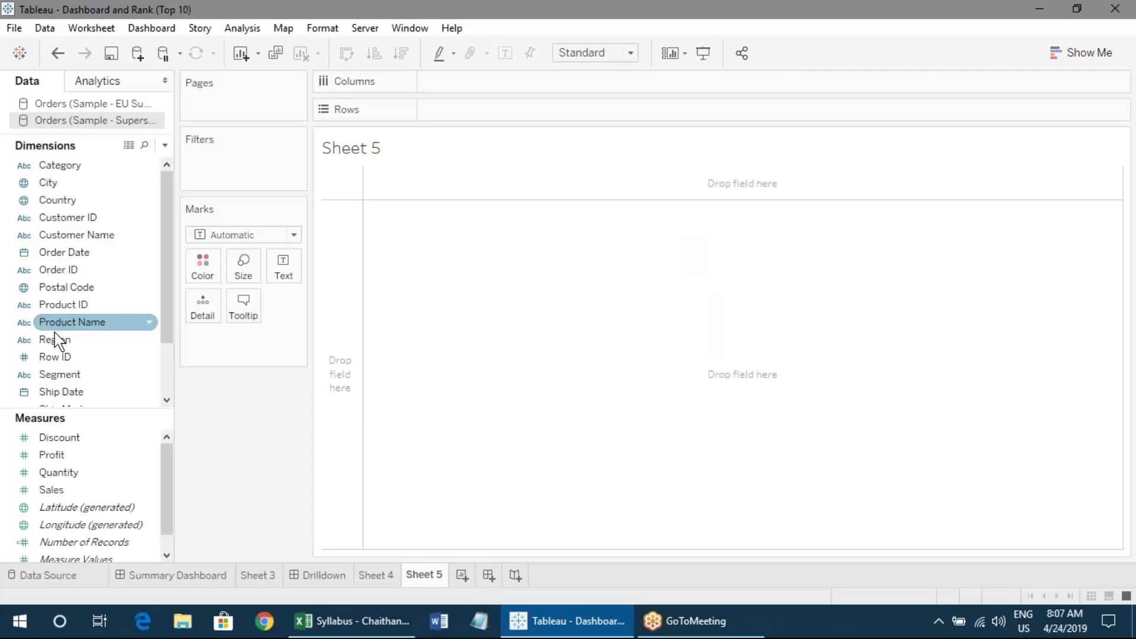
left_click(55, 338)
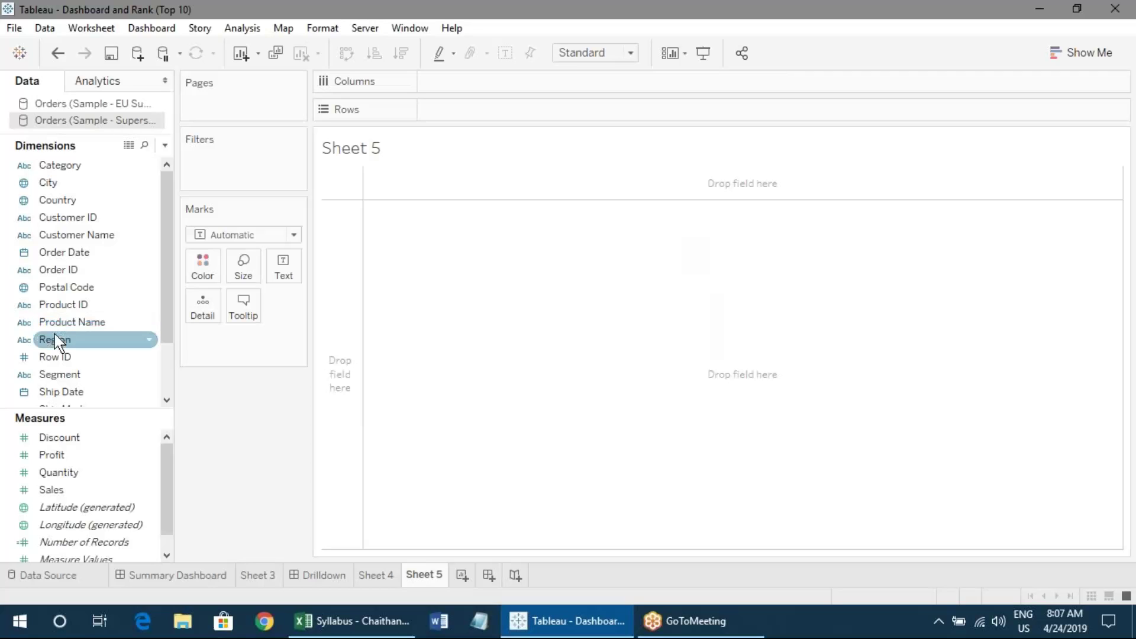
left_click(70, 375, "ctrl")
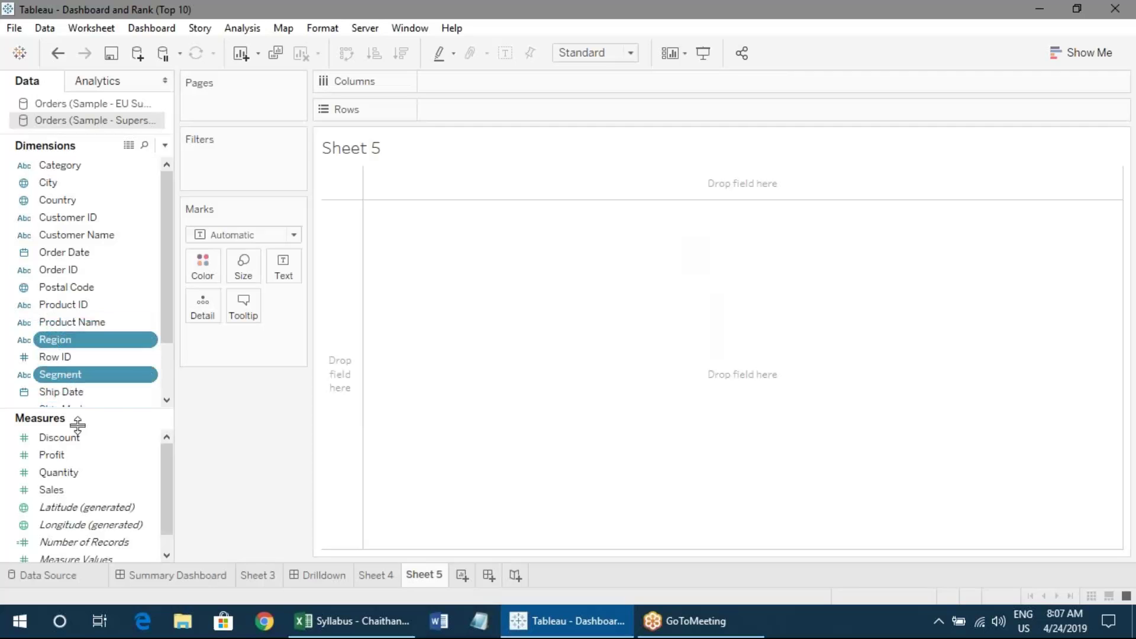
left_click(79, 489, "ctrl")
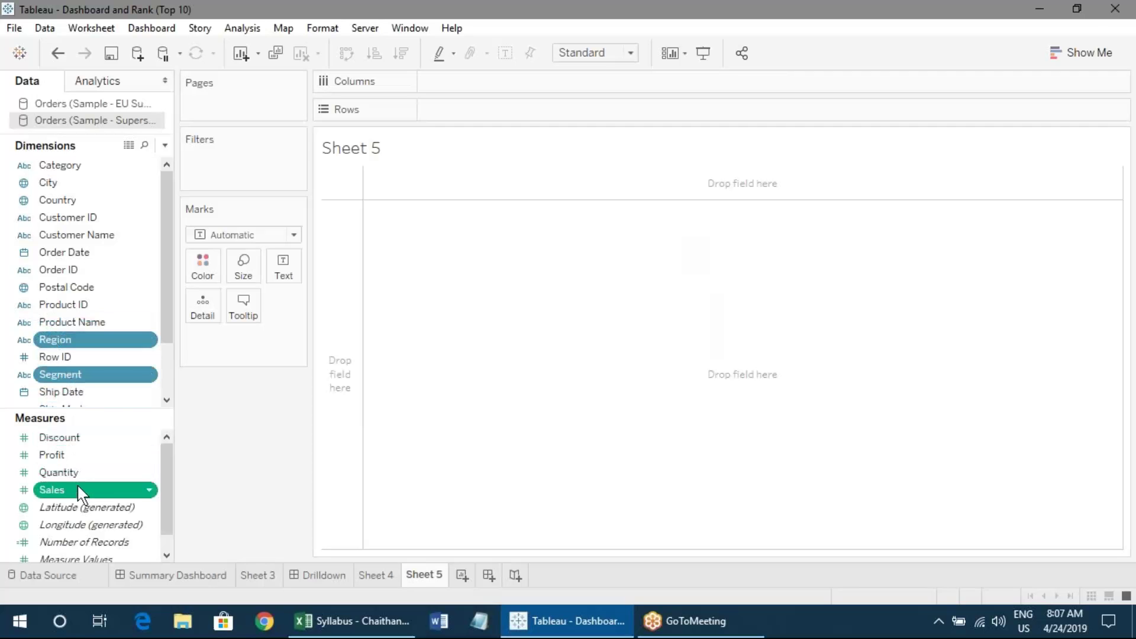
left_click(1057, 54)
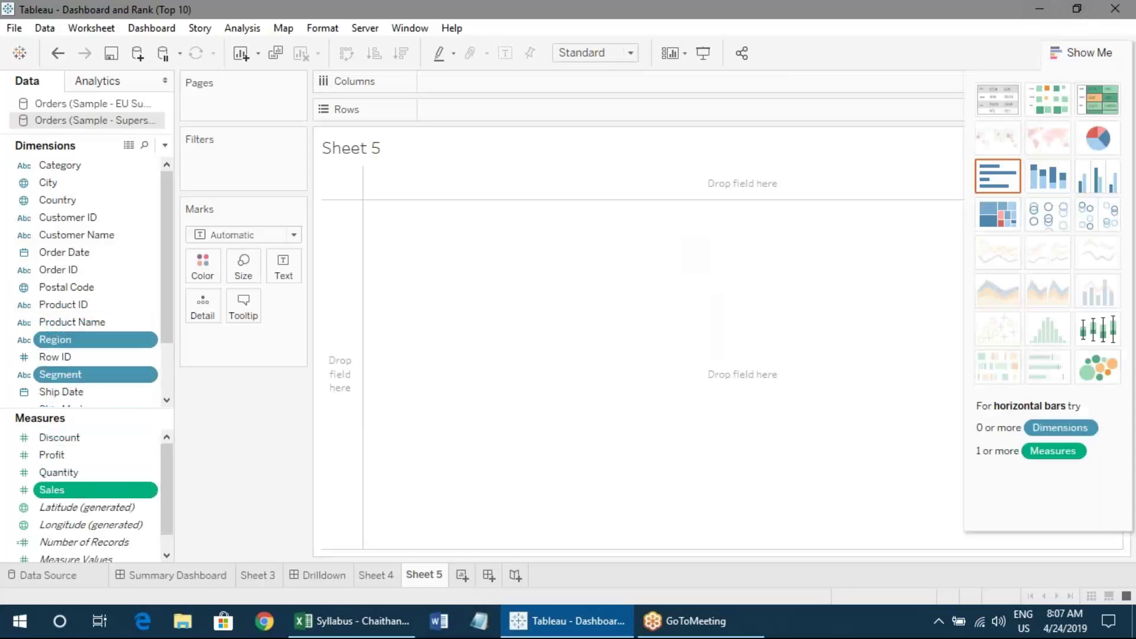
left_click(1014, 189)
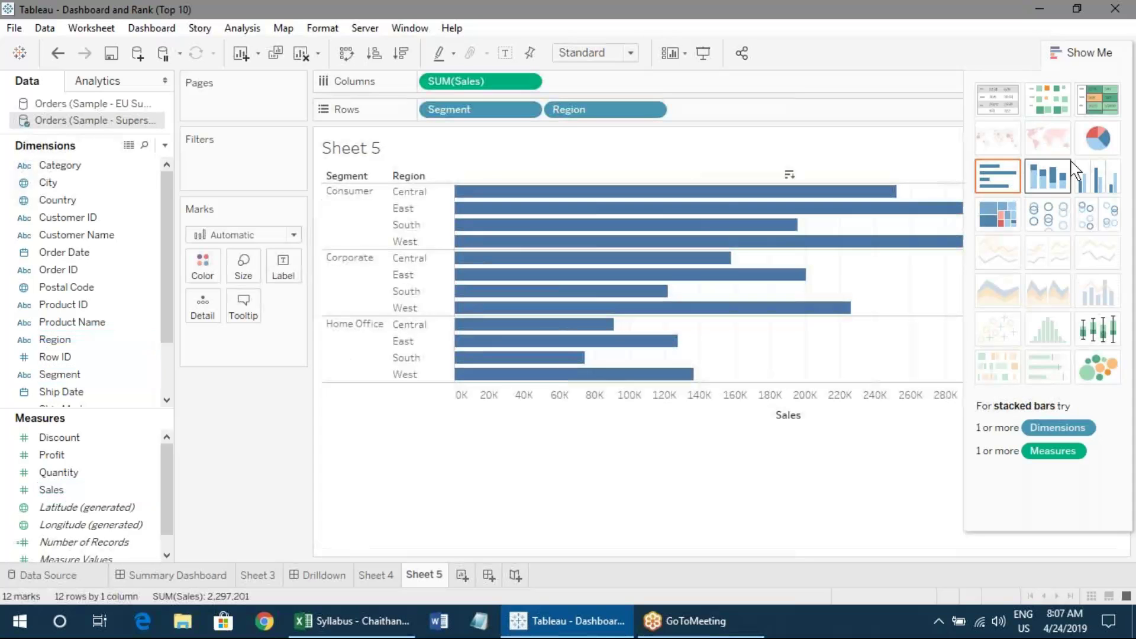
left_click(1060, 59)
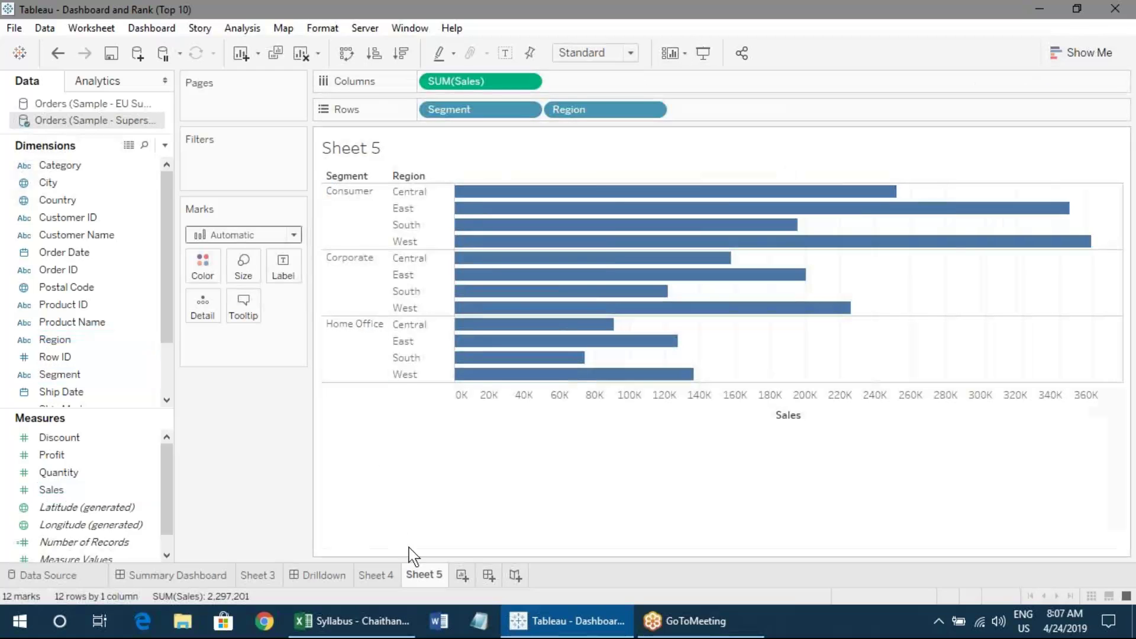
- Duplicate the Sheet 5 worksheet, keeping Segment and Region on the rows of the copy
right_click(435, 574)
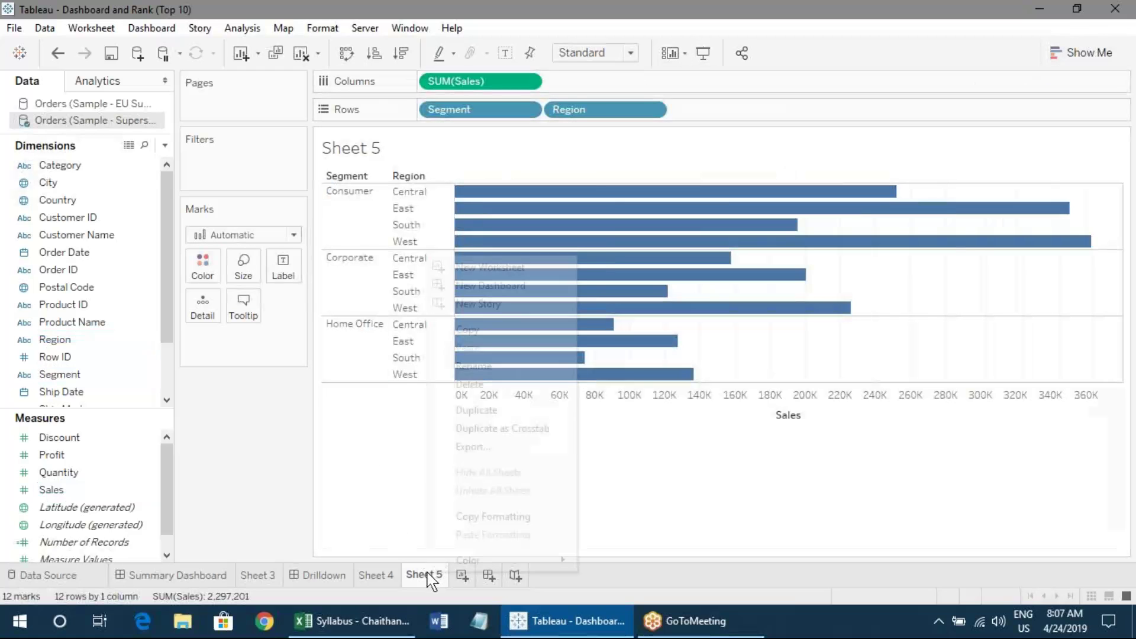
left_click(513, 413)
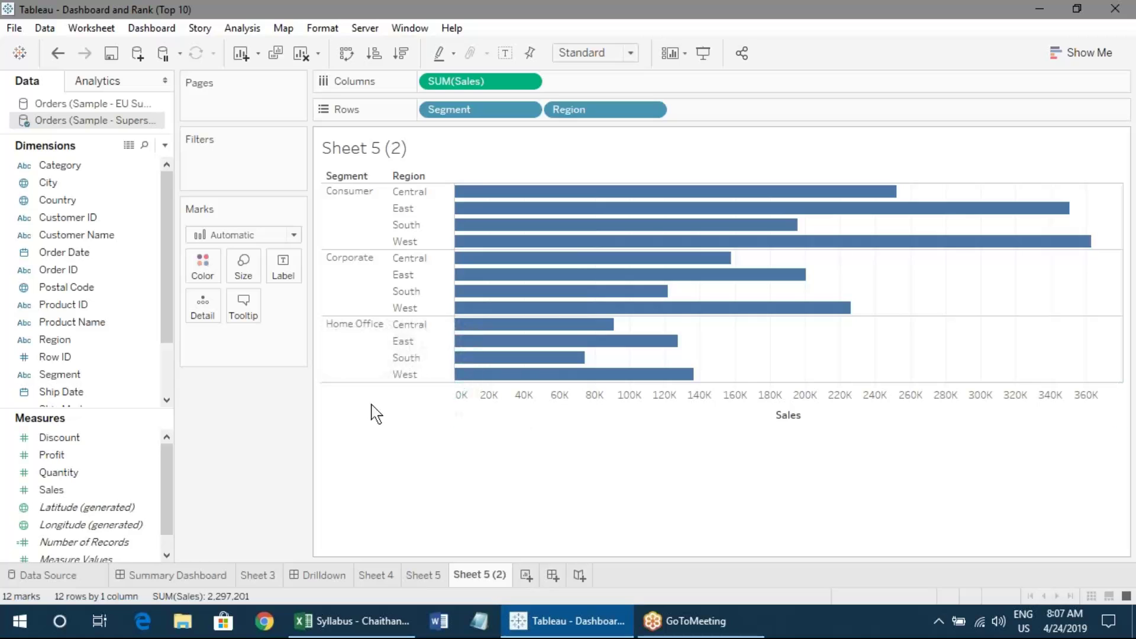
left_click_drag(83, 174, 487, 109)
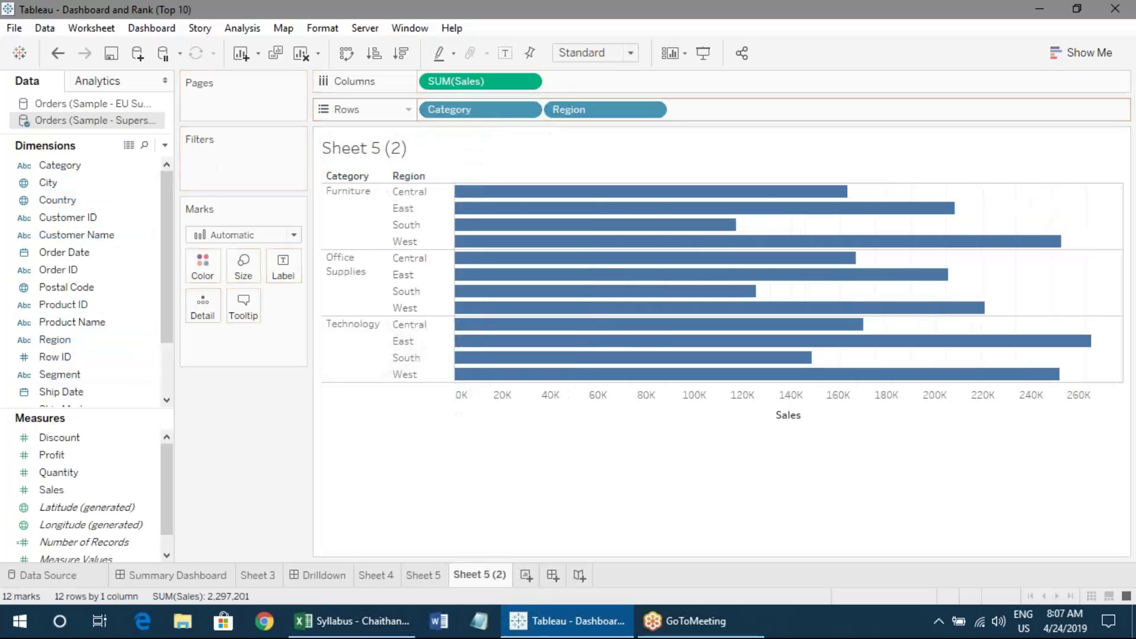
key("ctrl+z")
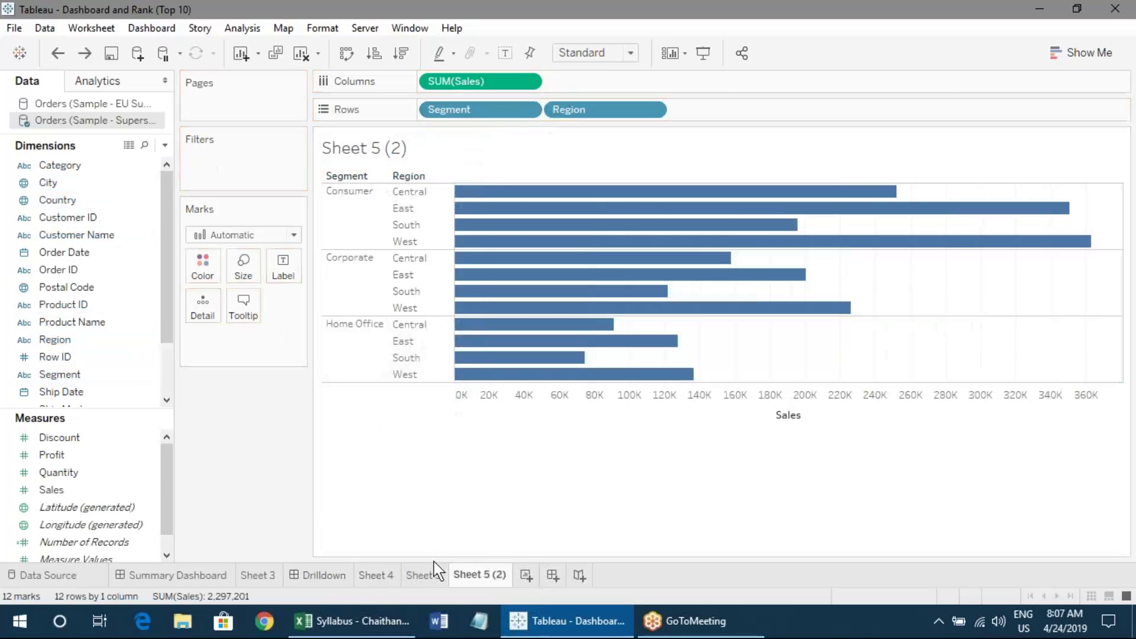
left_click(423, 575)
left_click(479, 575)
- Change the chart on Sheet 5 (2) to a treemap and compare it with the bars on Sheet 5
left_click(1074, 59)
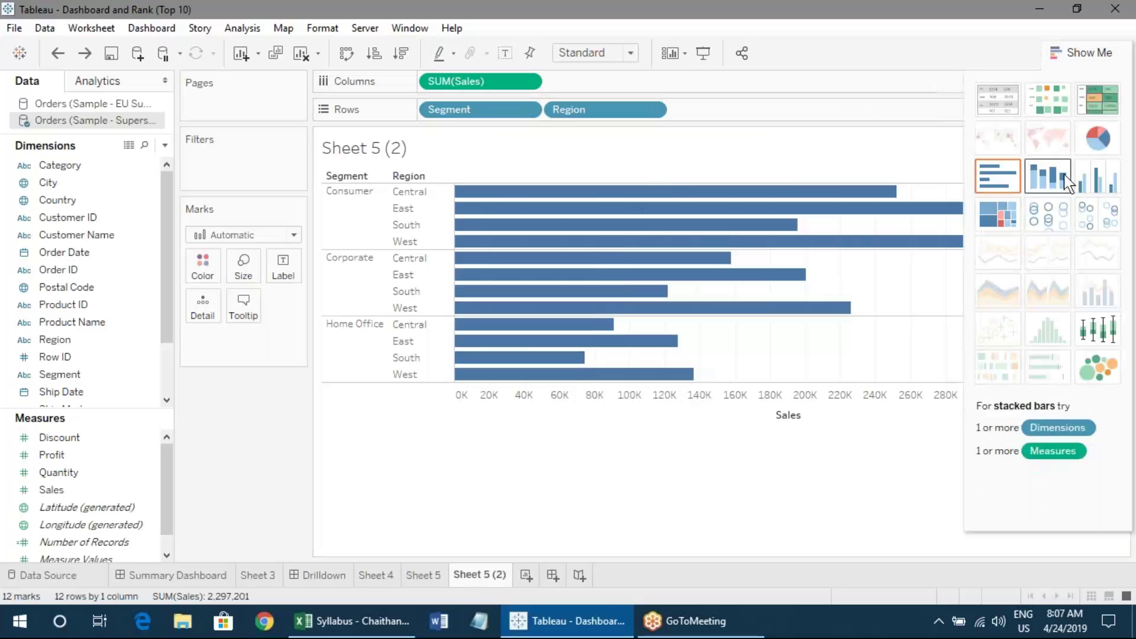
left_click(1014, 221)
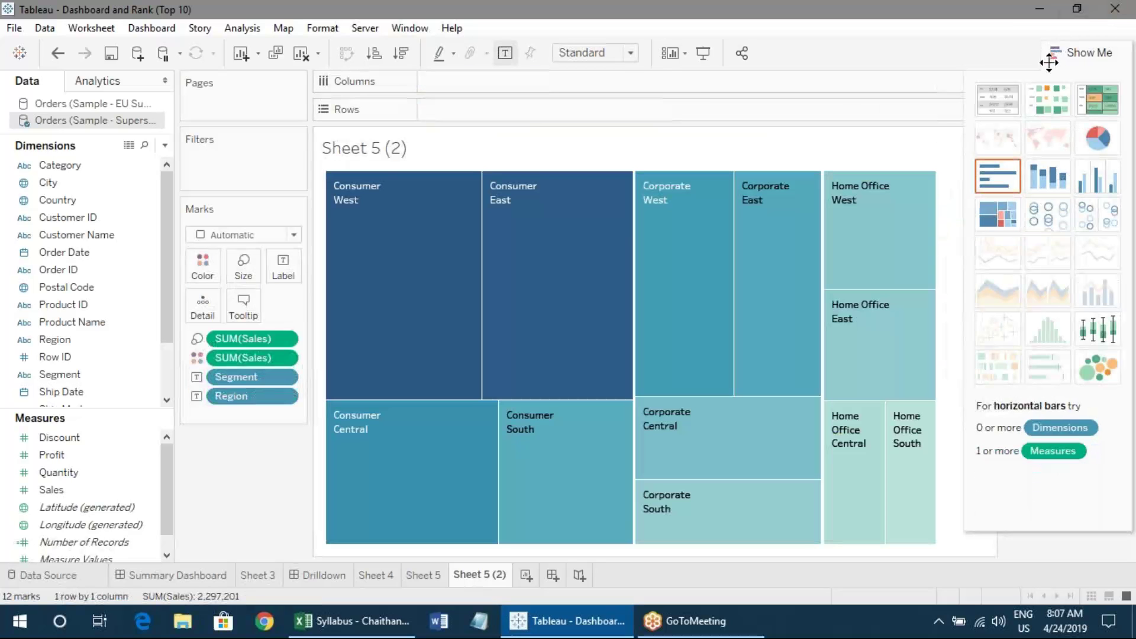
left_click(1066, 53)
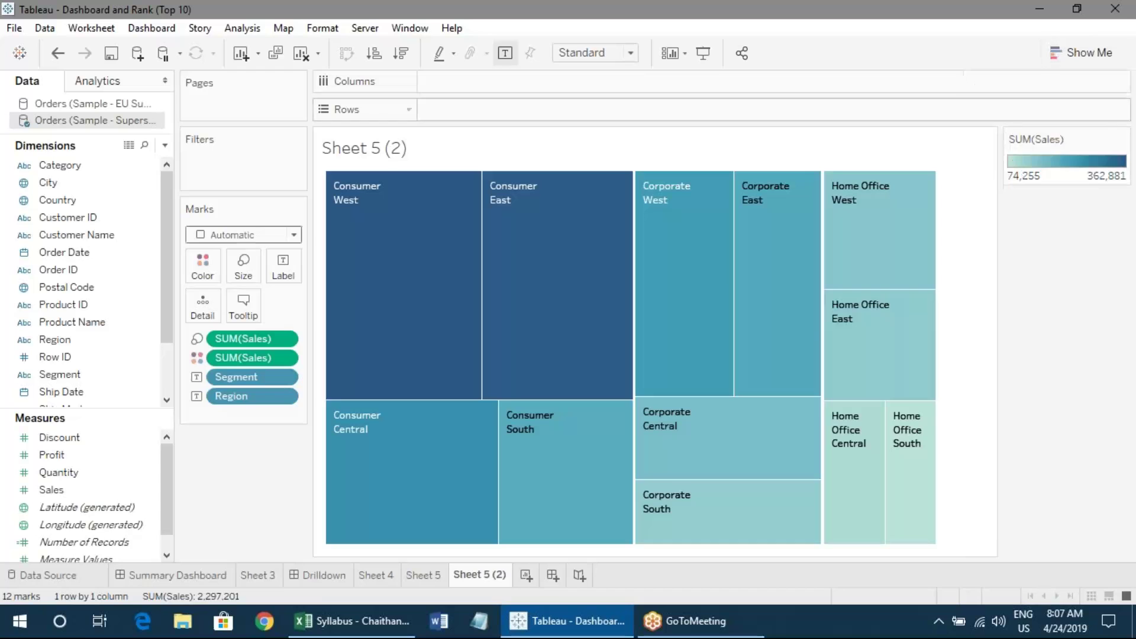
left_click(422, 575)
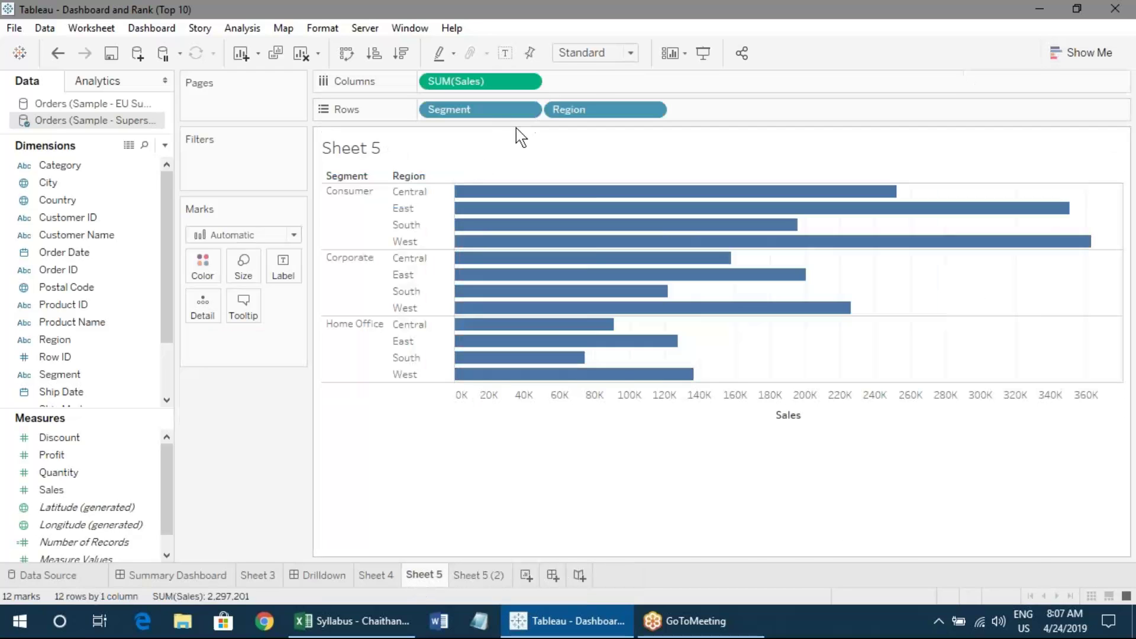
left_click(488, 575)
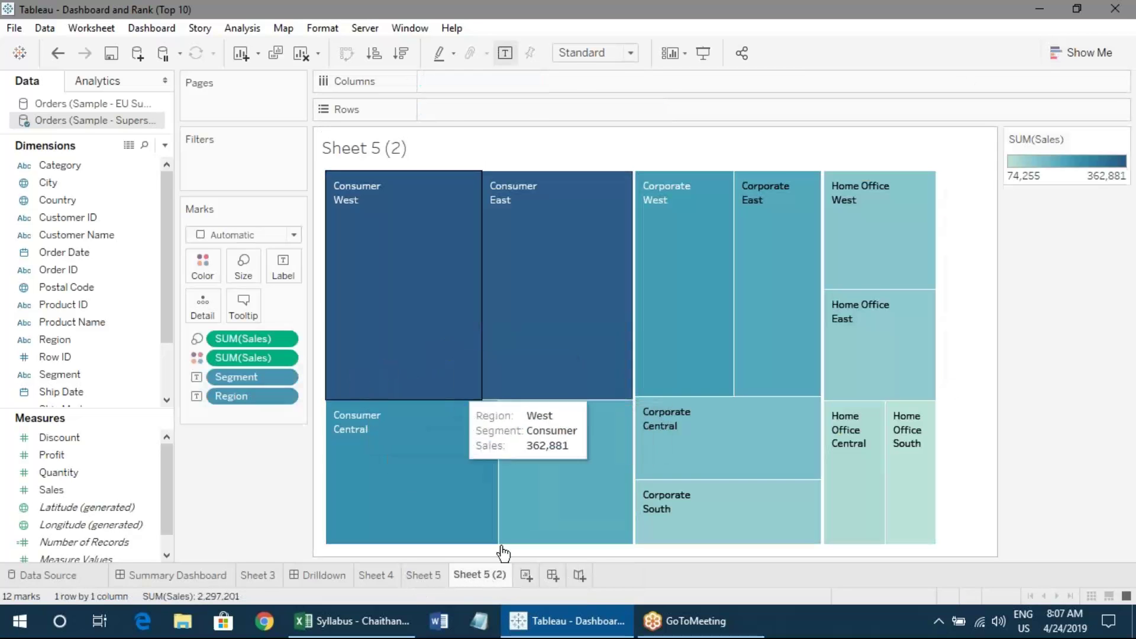
- Create a new dashboard and set its size to Automatic
left_click(554, 575)
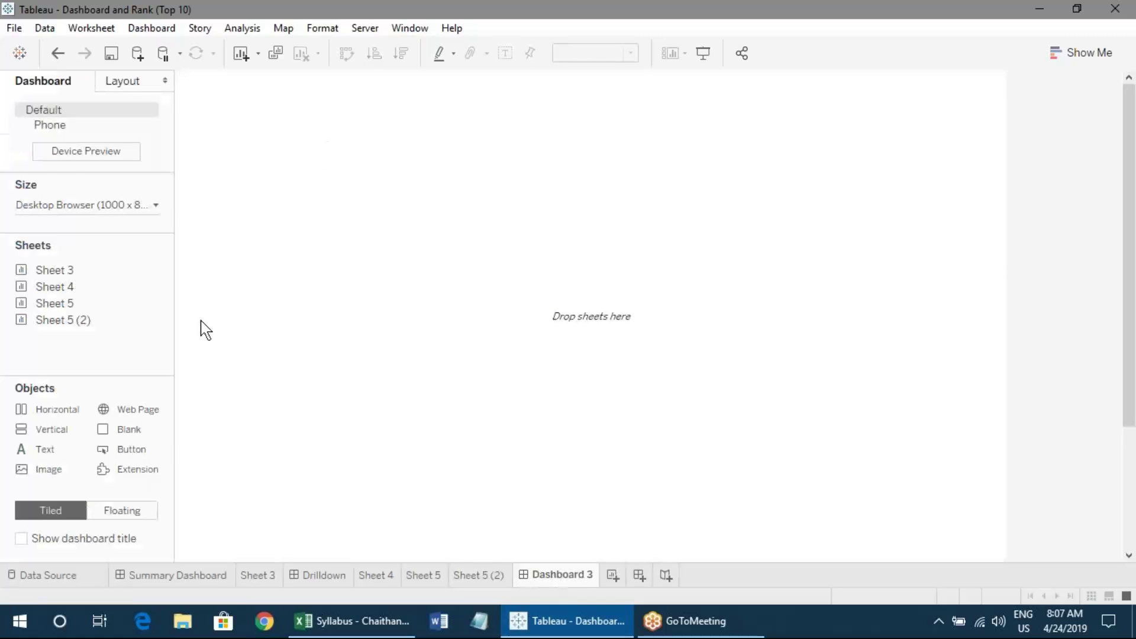
left_click(58, 204)
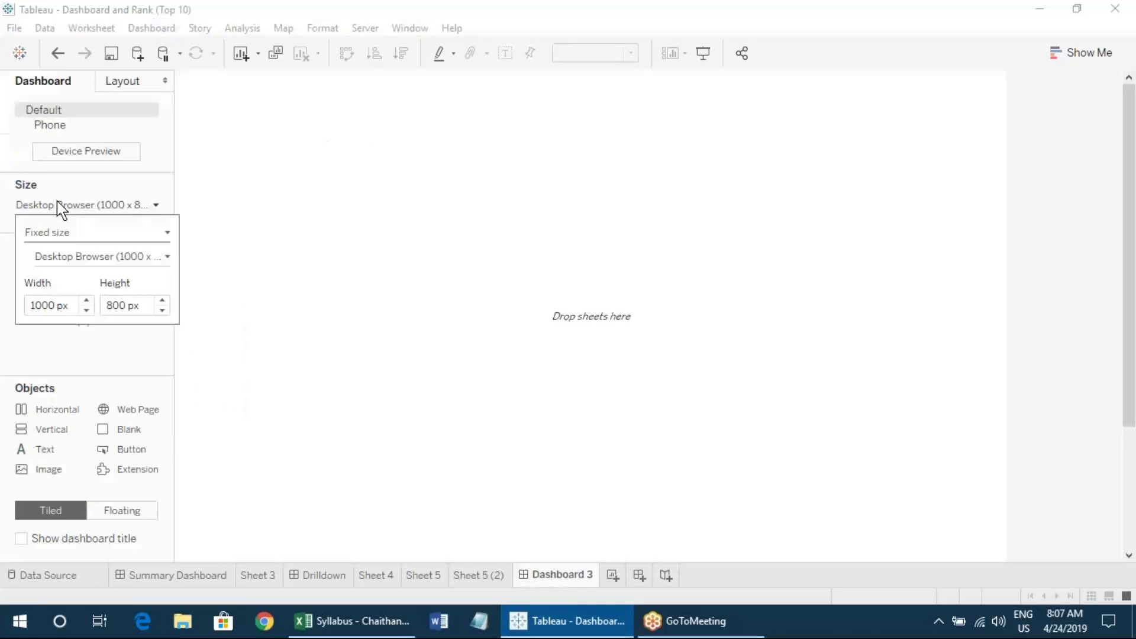
left_click(66, 234)
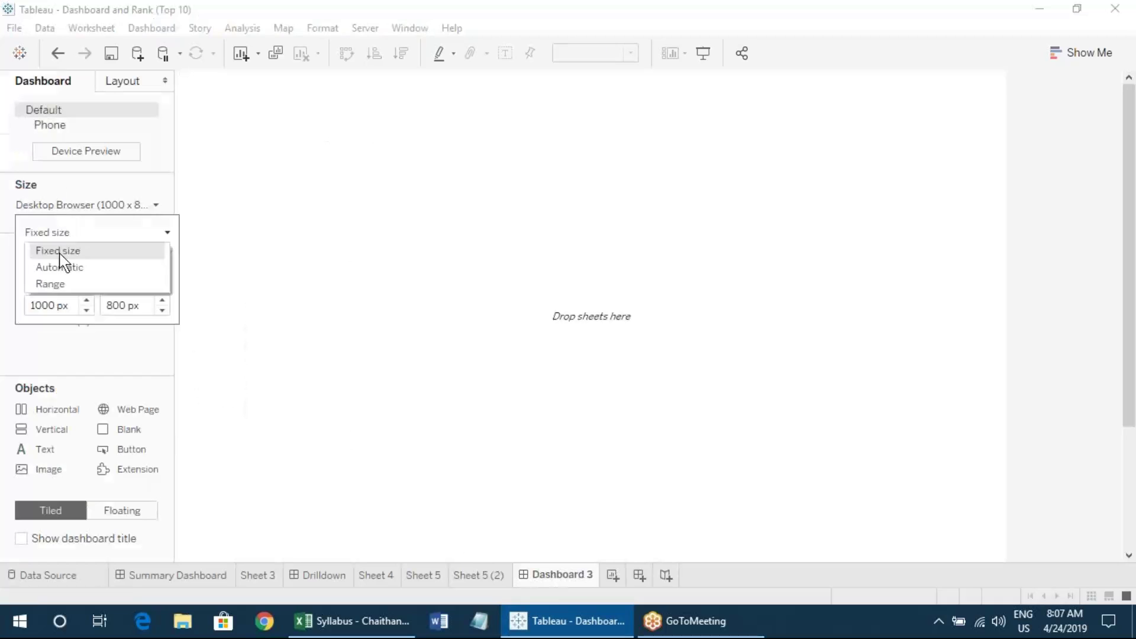
left_click(60, 268)
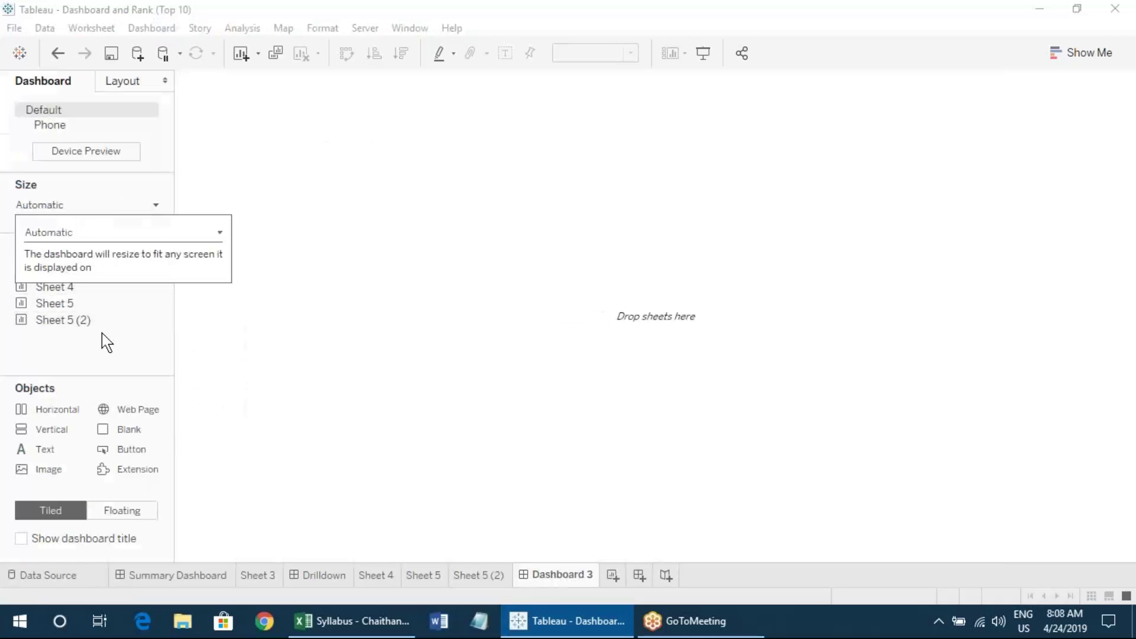
left_click(103, 333)
- Place Sheet 5 and Sheet 5 (2) side by side on the dashboard and fit both to Entire View
left_click_drag(81, 303, 273, 280)
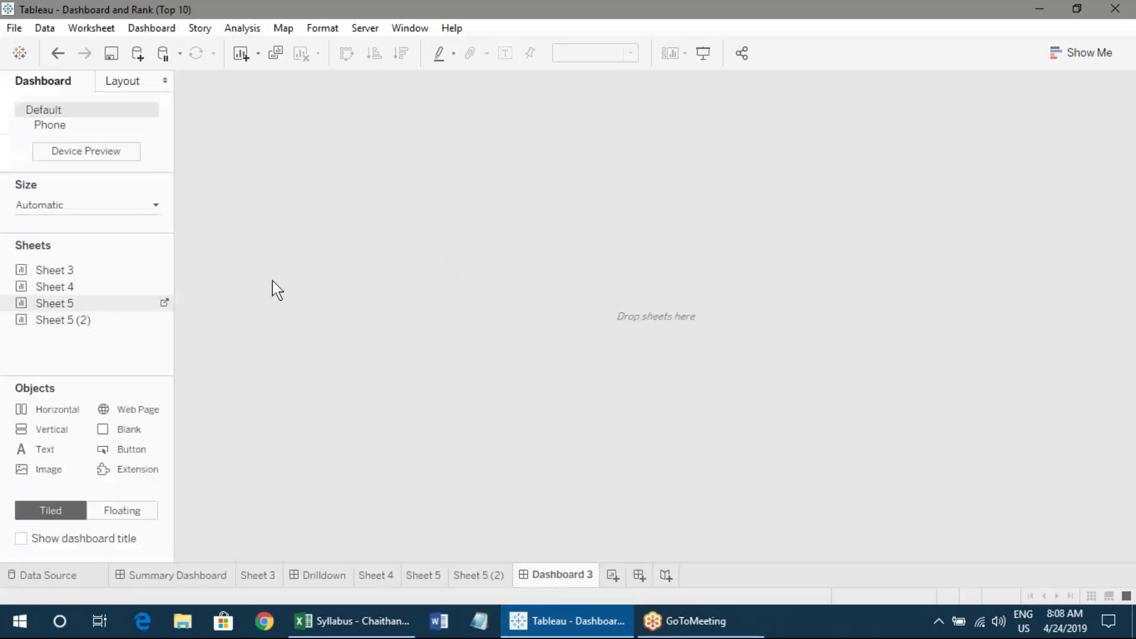
left_click_drag(104, 327, 708, 324)
left_click(454, 418)
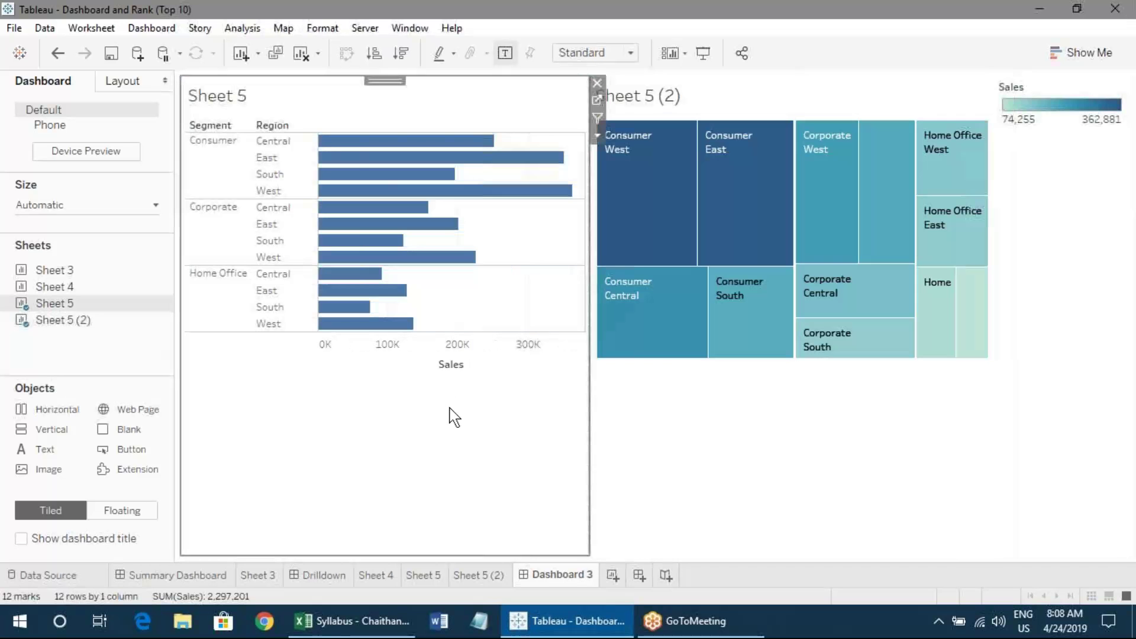
left_click(580, 55)
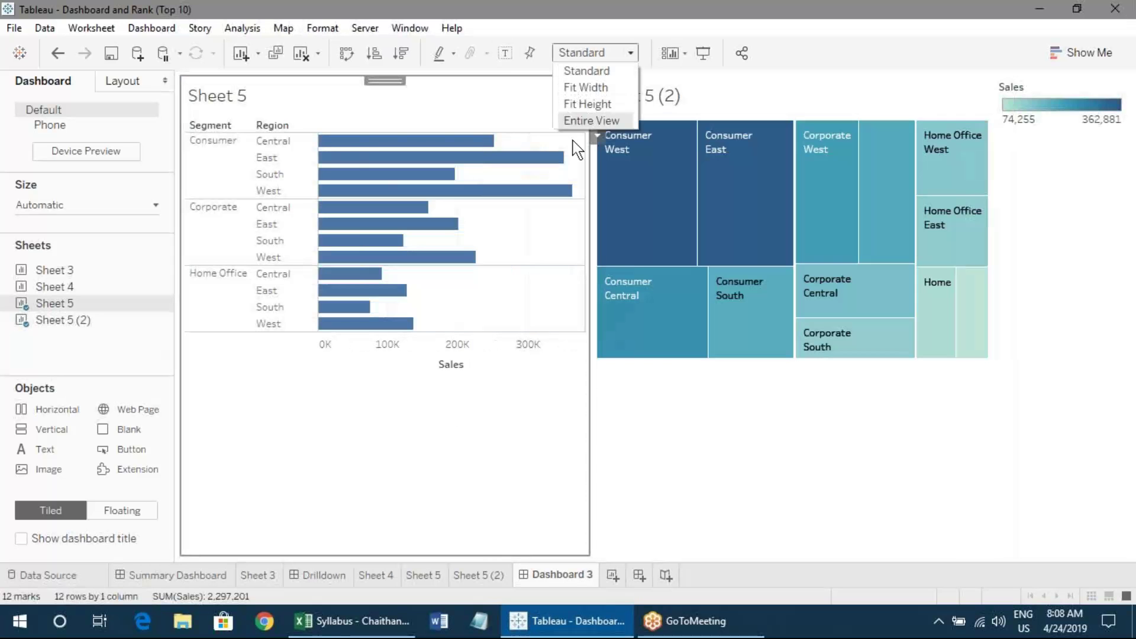
left_click(576, 122)
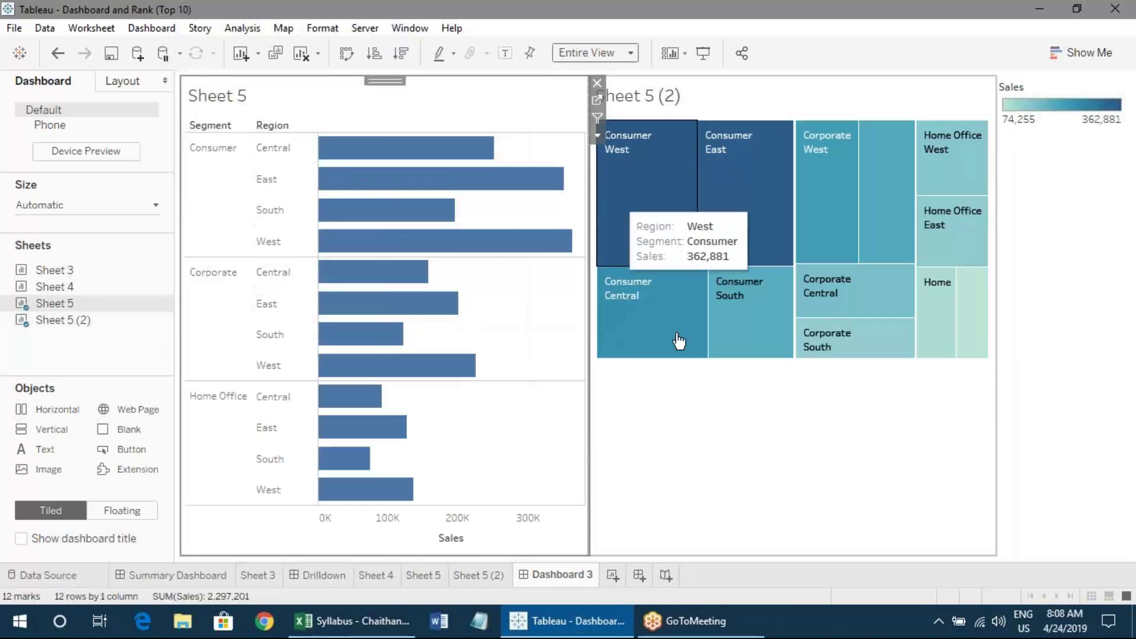
left_click(736, 449)
left_click(618, 54)
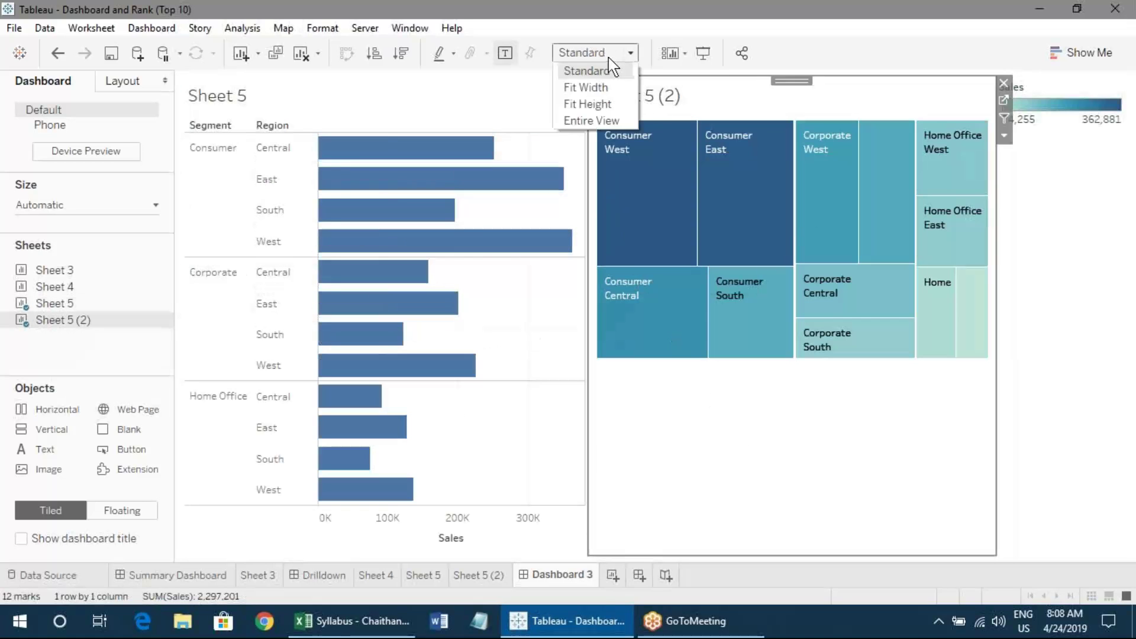
left_click(628, 119)
- Delete the layout container that holds the Sales color legend from the dashboard
left_click(1082, 161)
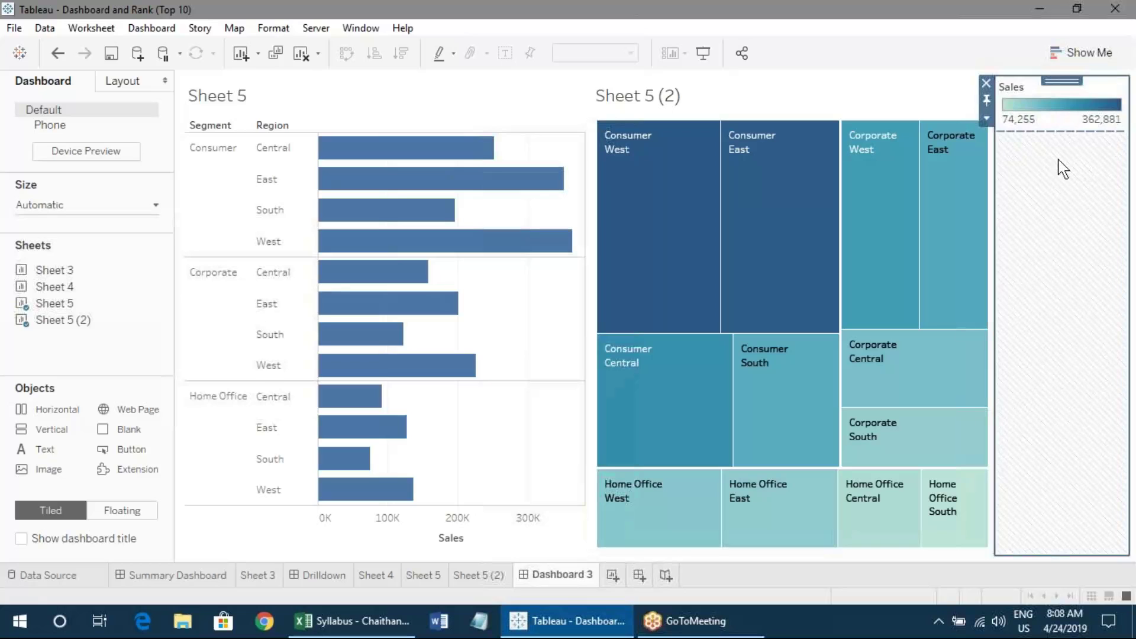
left_click(985, 83)
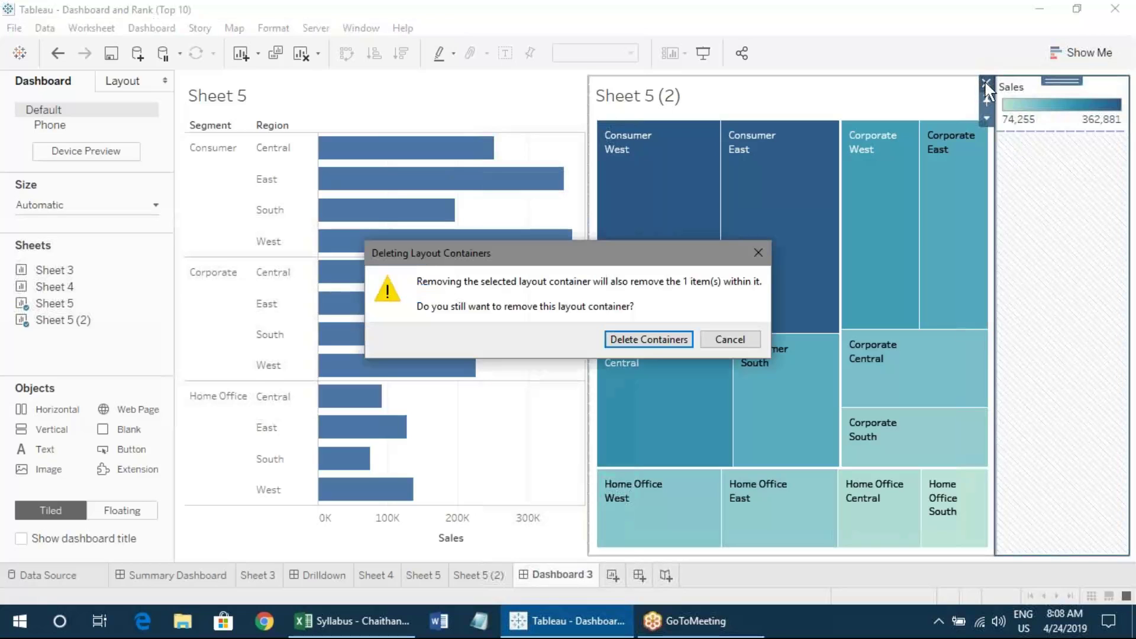
left_click(648, 341)
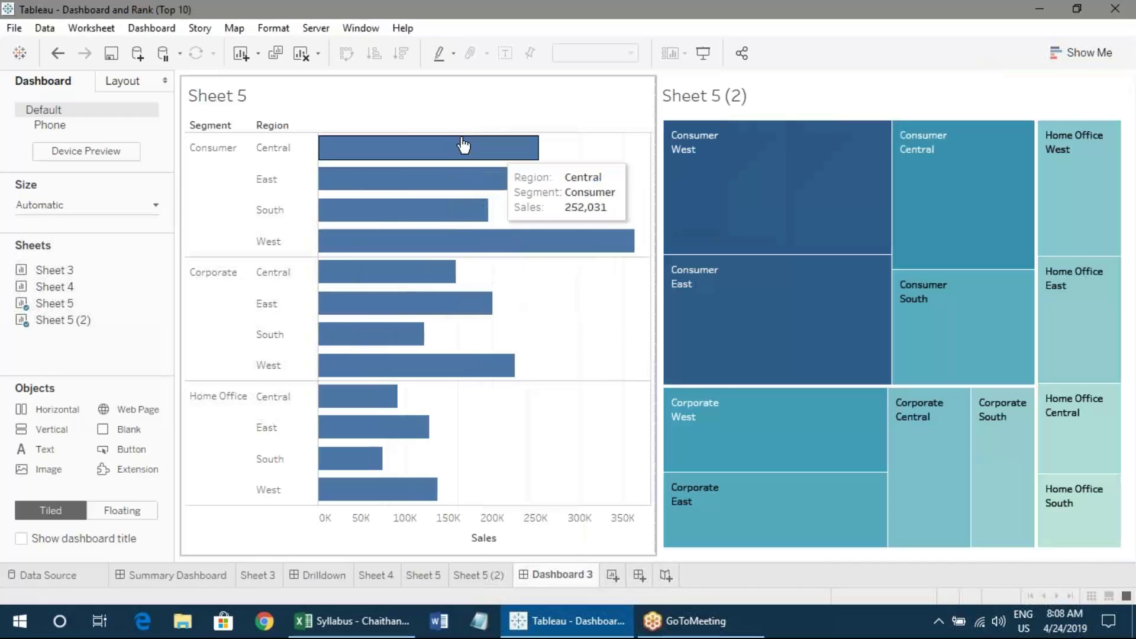
- Add a highlight action to Dashboard 3 that runs on Select, with both sheets as source and target and All Fields highlighted
left_click(155, 30)
left_click(204, 243)
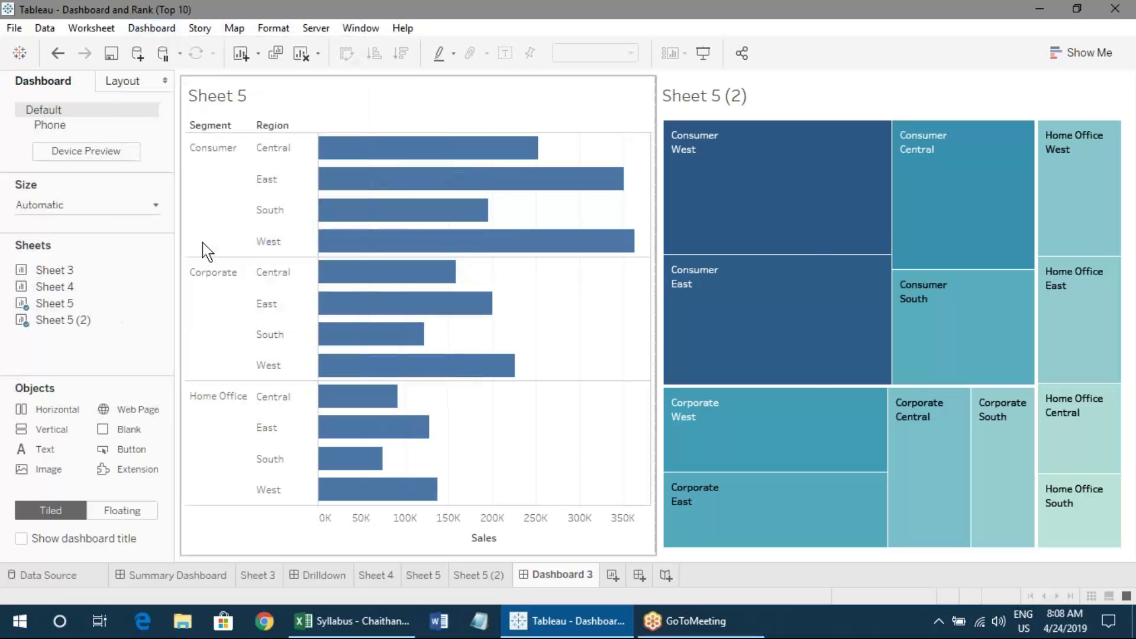
left_click(378, 382)
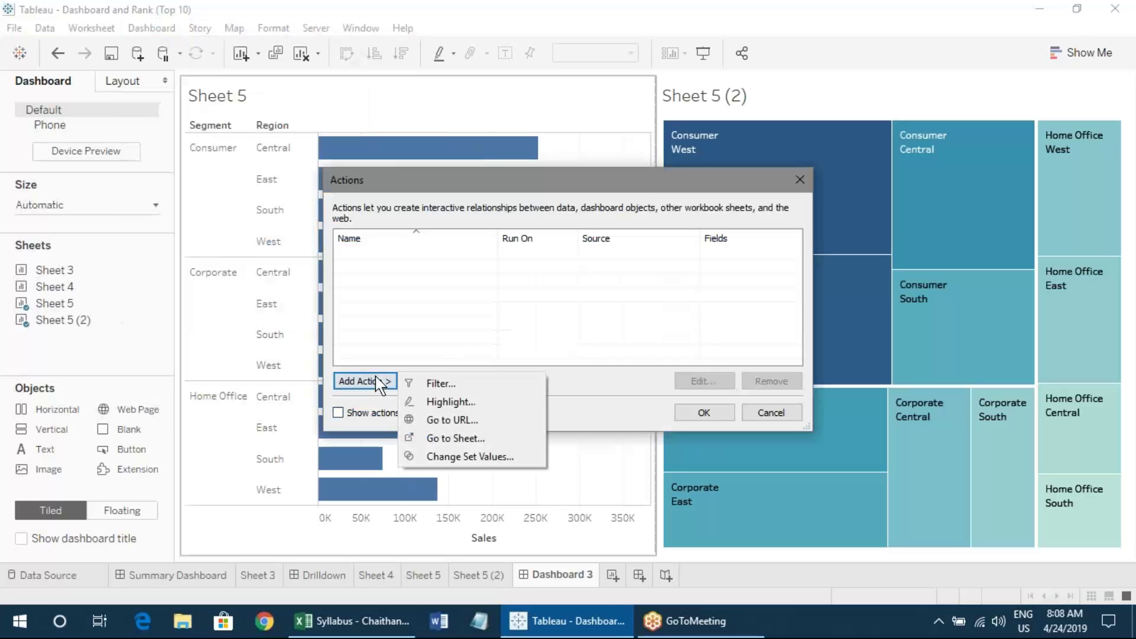
left_click(406, 399)
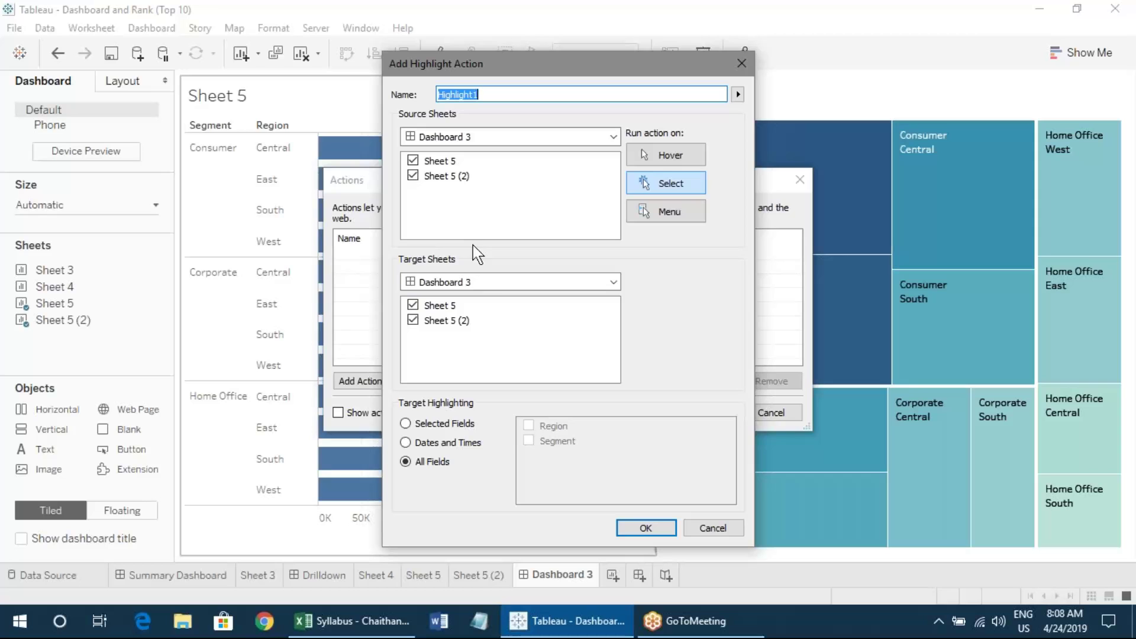
left_click(648, 529)
left_click(704, 413)
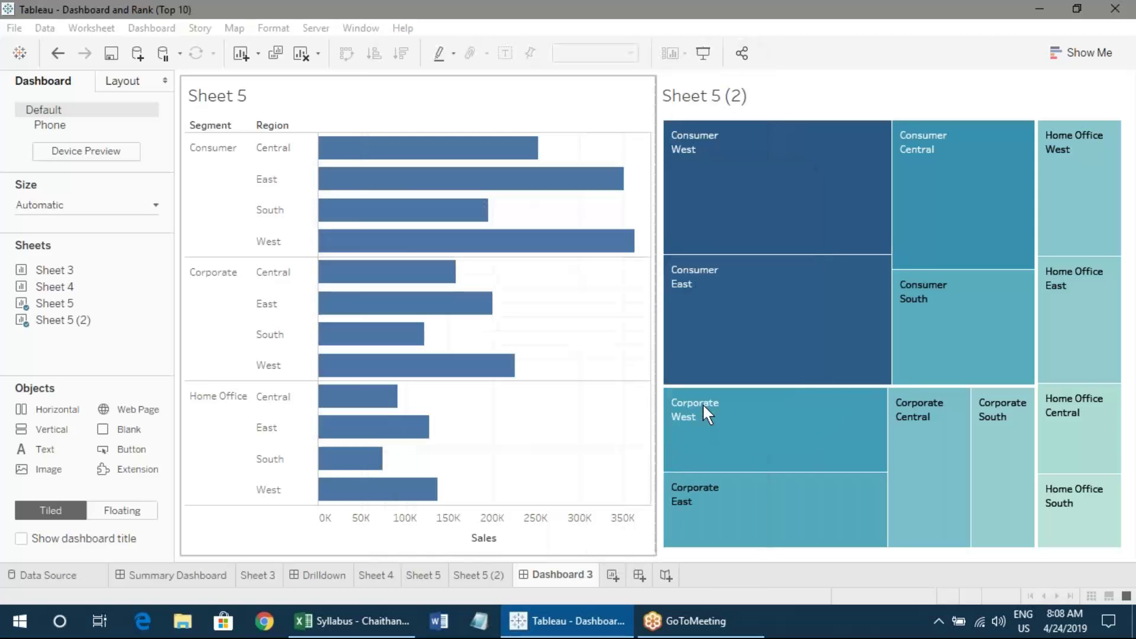
- Test the highlight action by selecting the Consumer West and Home Office Central bars in Sheet 5
left_click(365, 246)
left_click(363, 250)
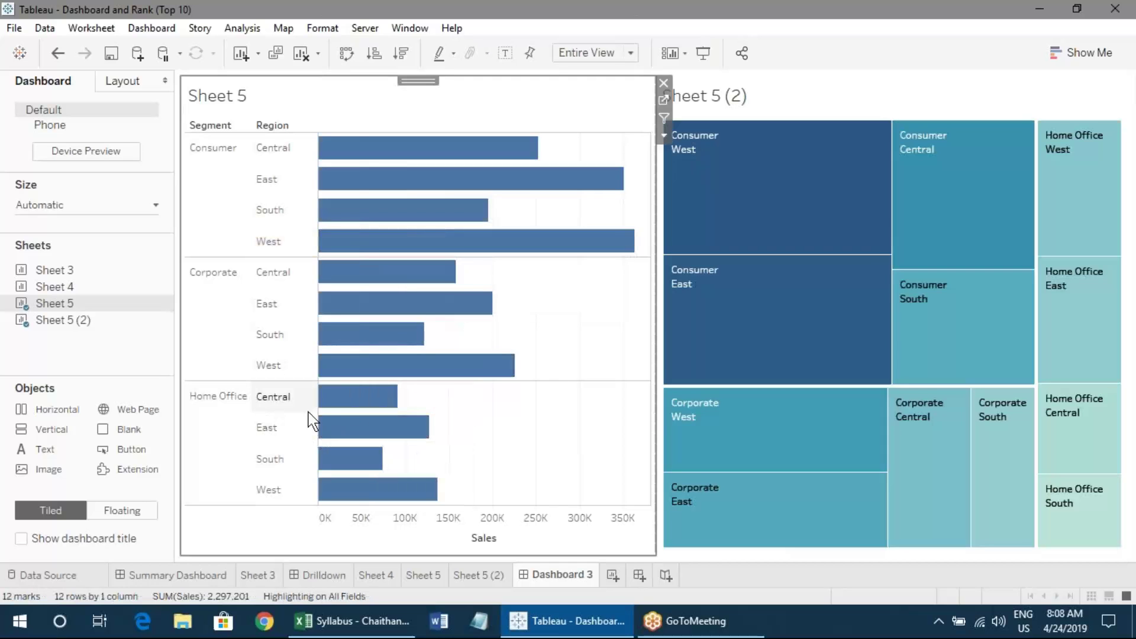
left_click(335, 398)
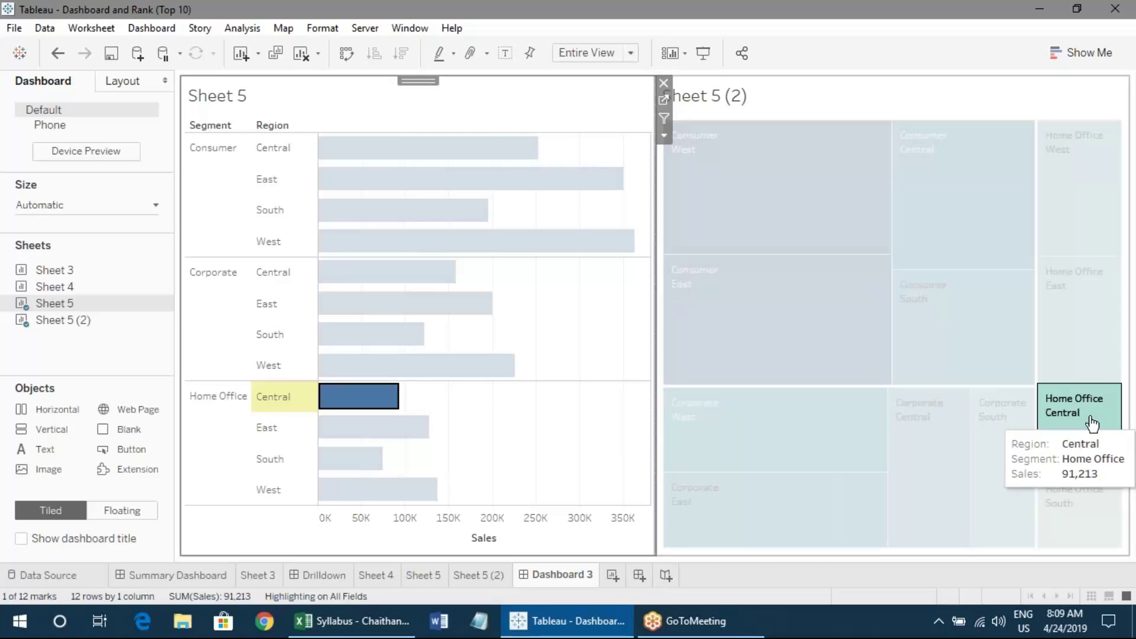
- Test the highlight action by selecting the Consumer West and Consumer Central bars in Sheet 5, and clear the selection
left_click(361, 252)
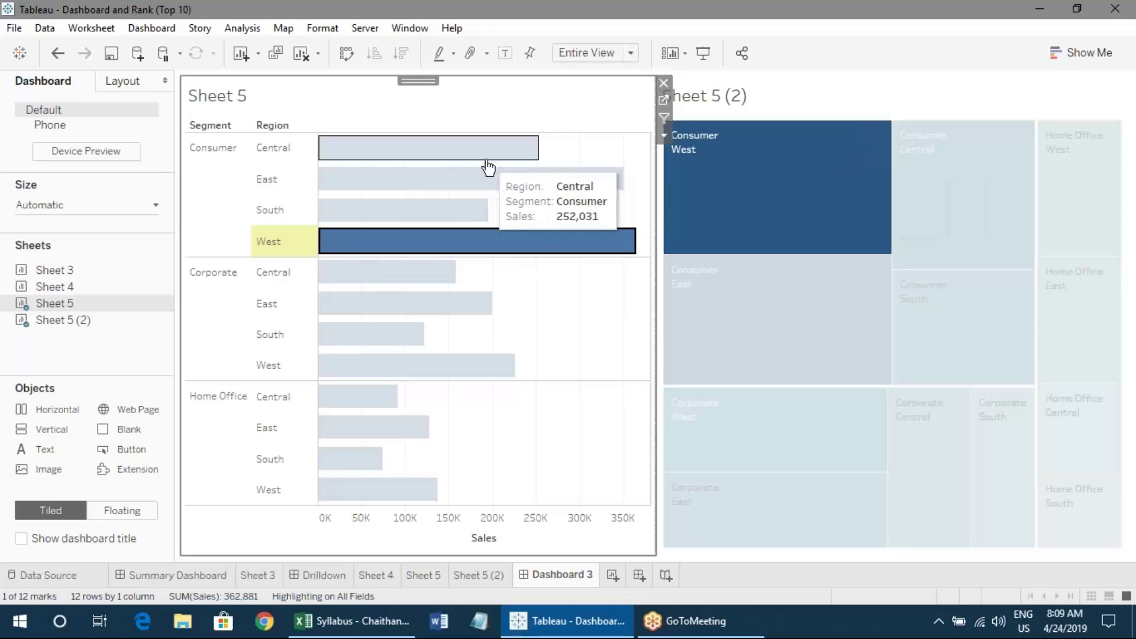
left_click(447, 159)
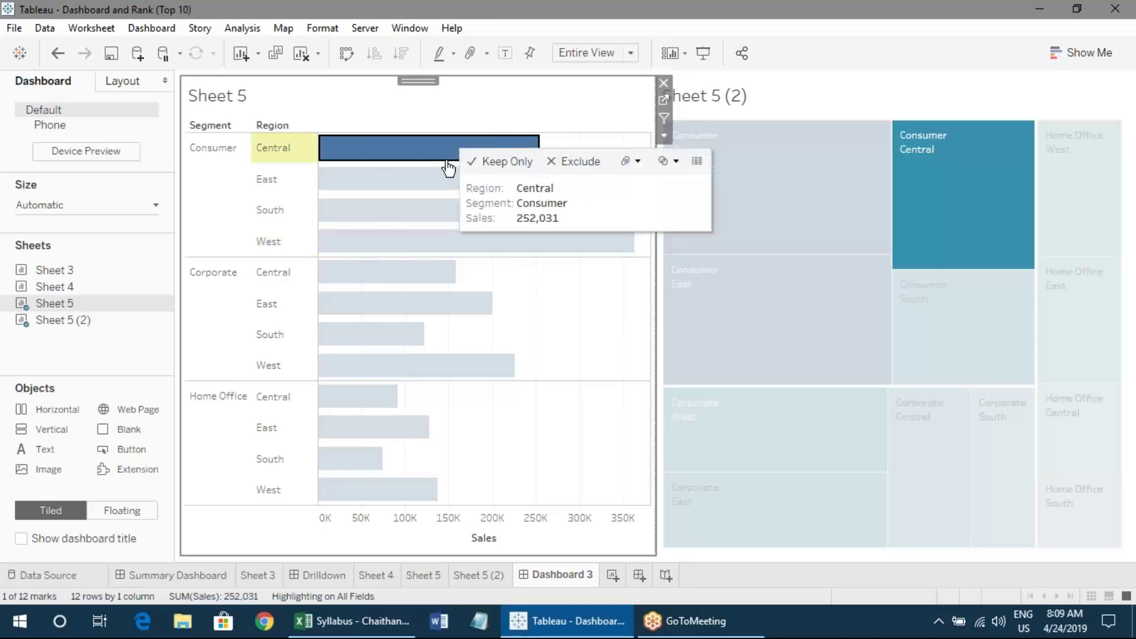
left_click(568, 459)
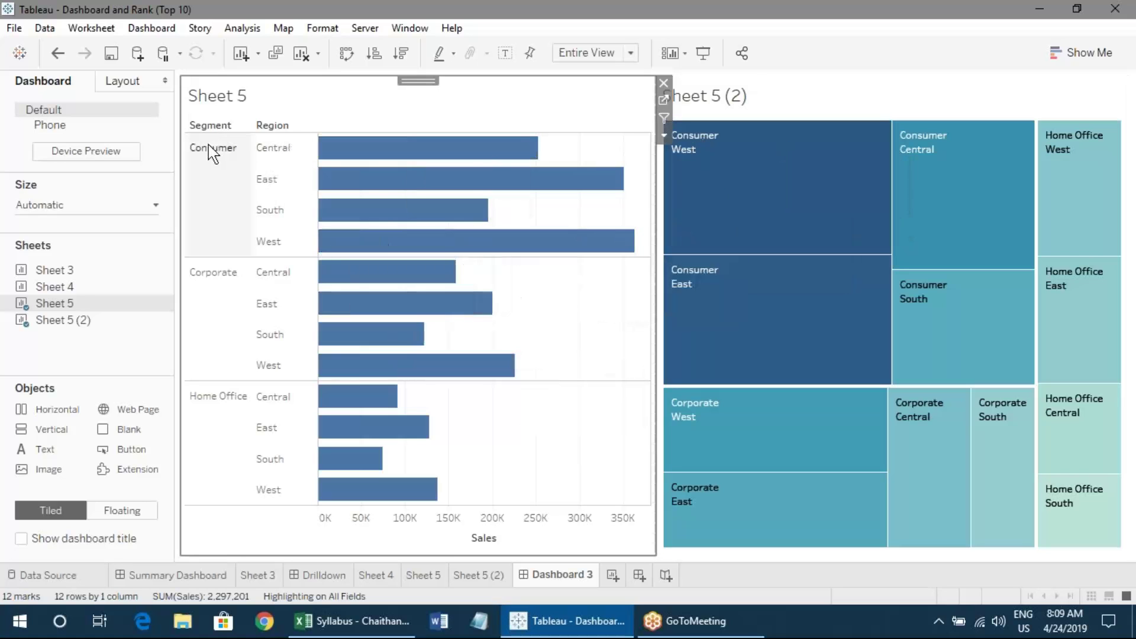
- Add Customer Name to the treemap labels in Sheet 5 (2) and return to Dashboard 3
left_click(484, 580)
left_click_drag(59, 241, 283, 271)
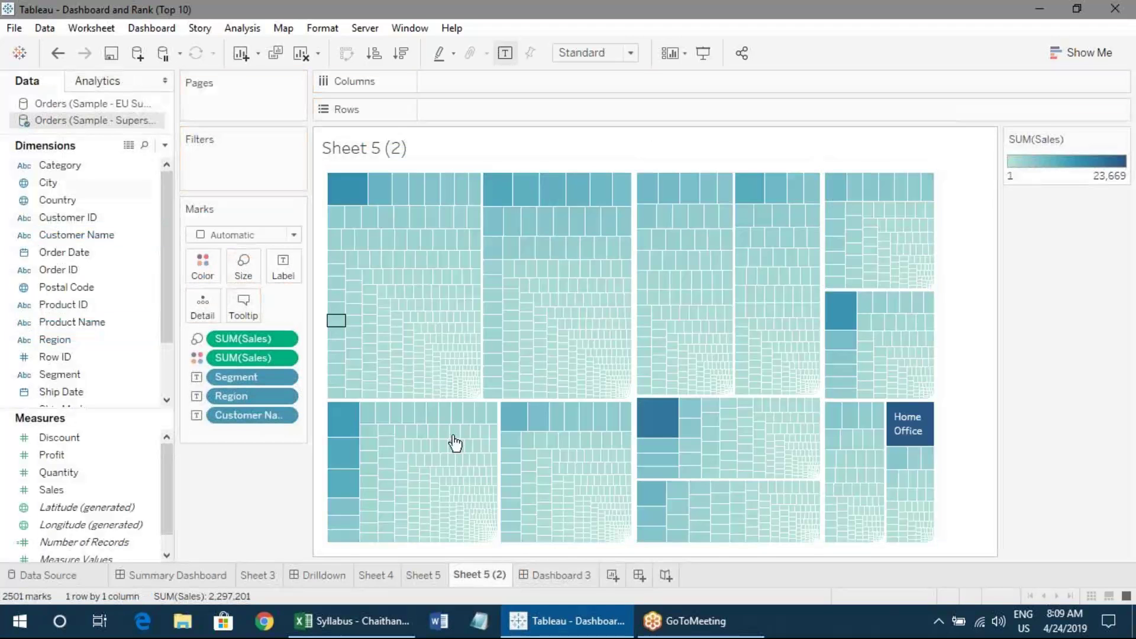
left_click(567, 574)
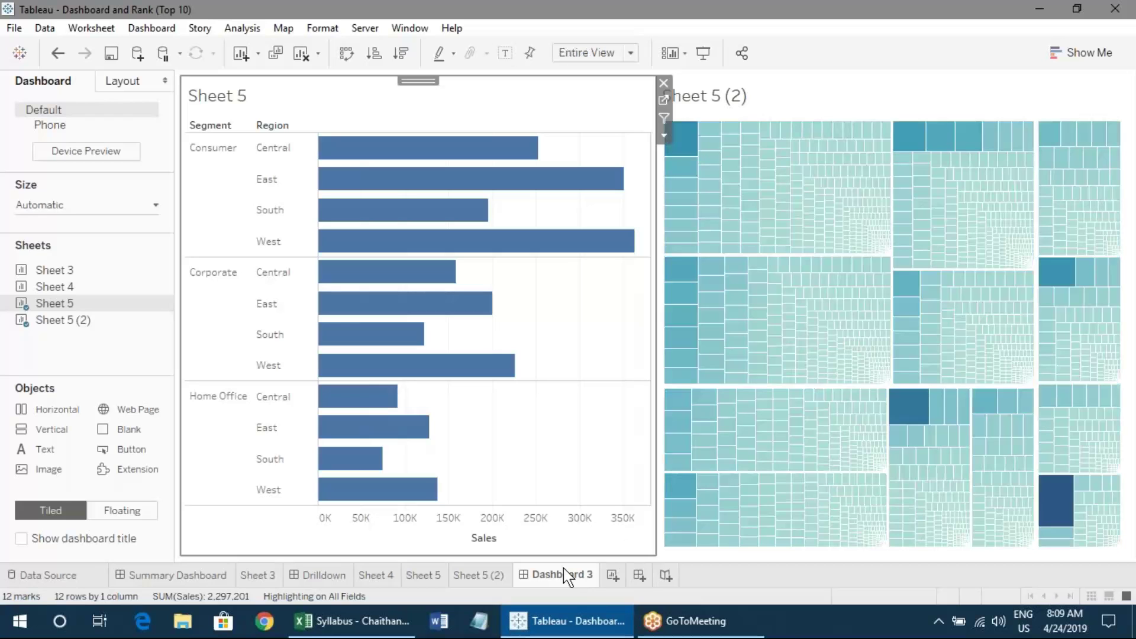
- Check the highlighting of the customer-level treemap by selecting the Consumer Central and Corporate East bars in Sheet 5
mouse_move(710, 155)
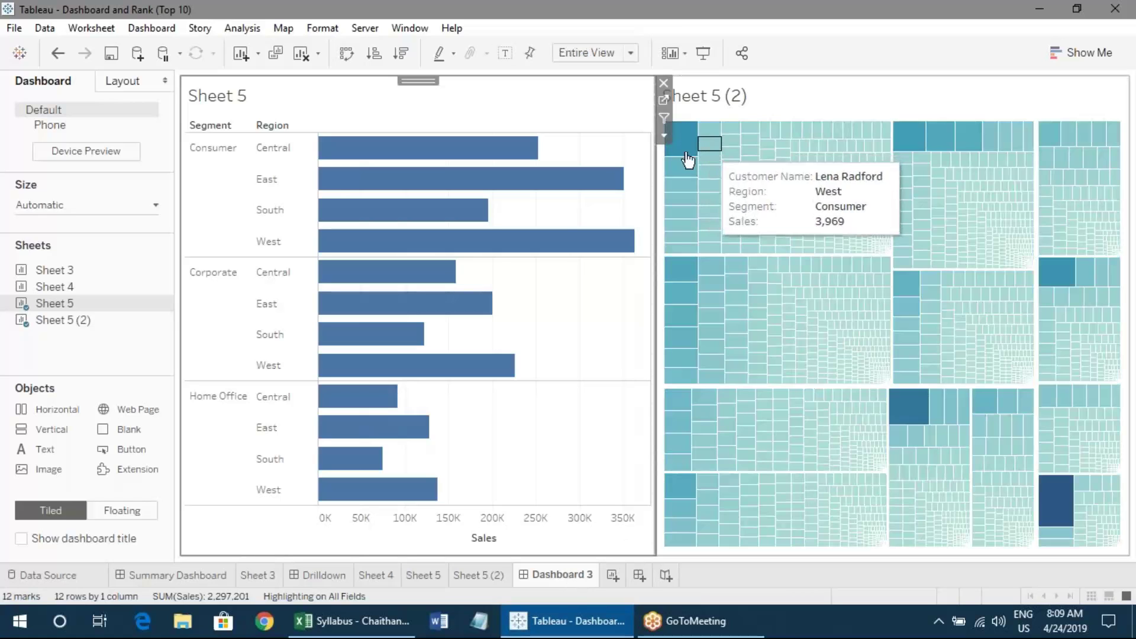
left_click(333, 148)
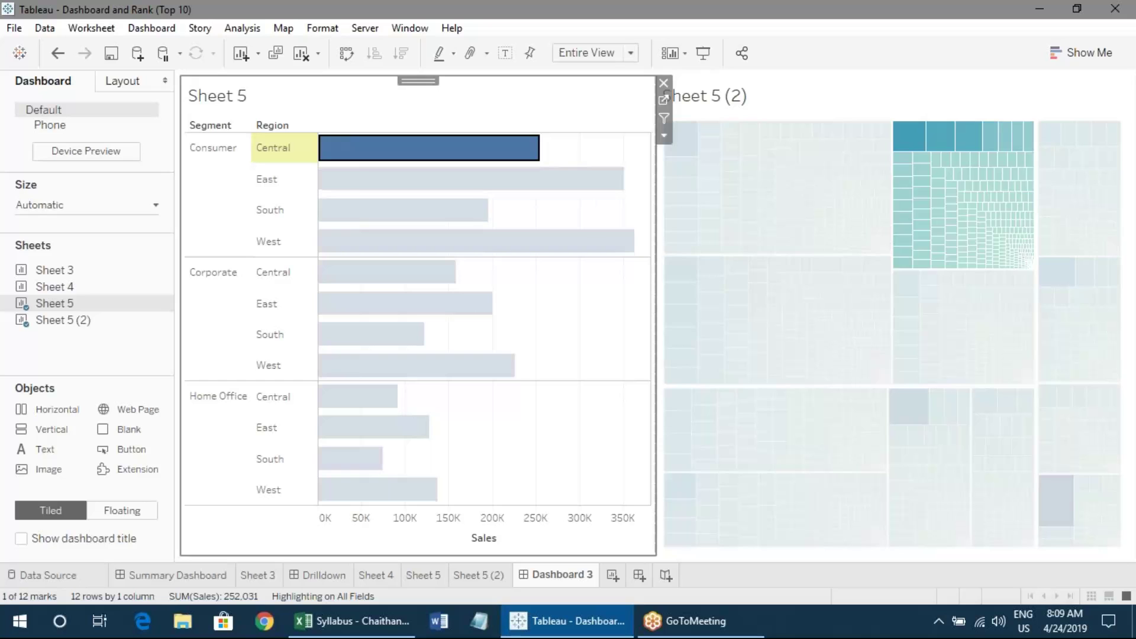
mouse_move(923, 155)
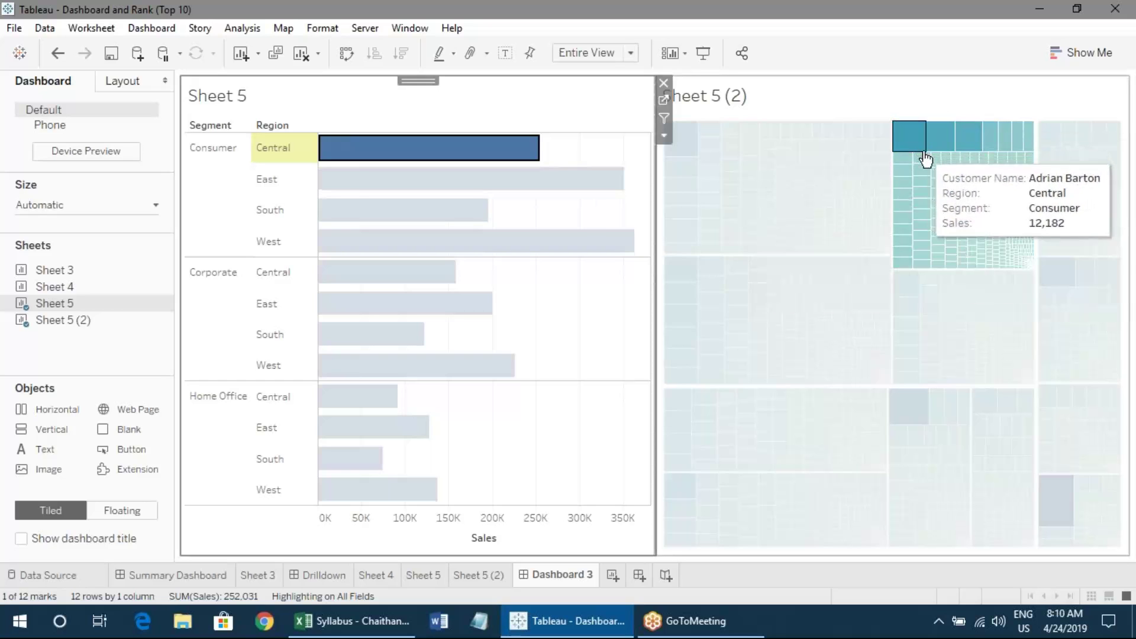
mouse_move(962, 211)
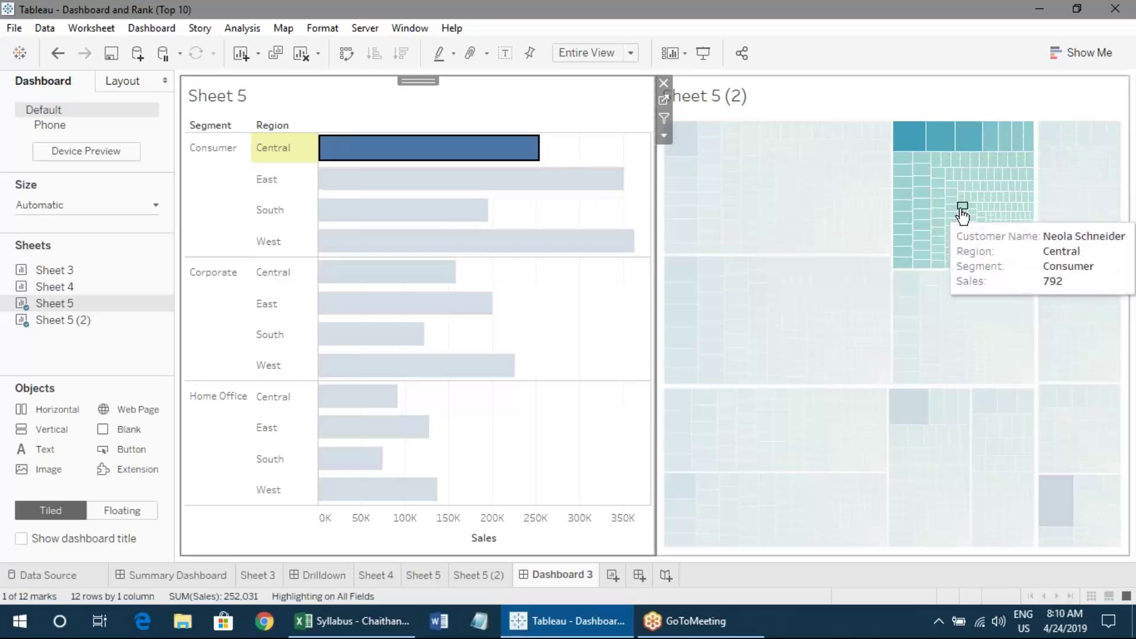
left_click(346, 314)
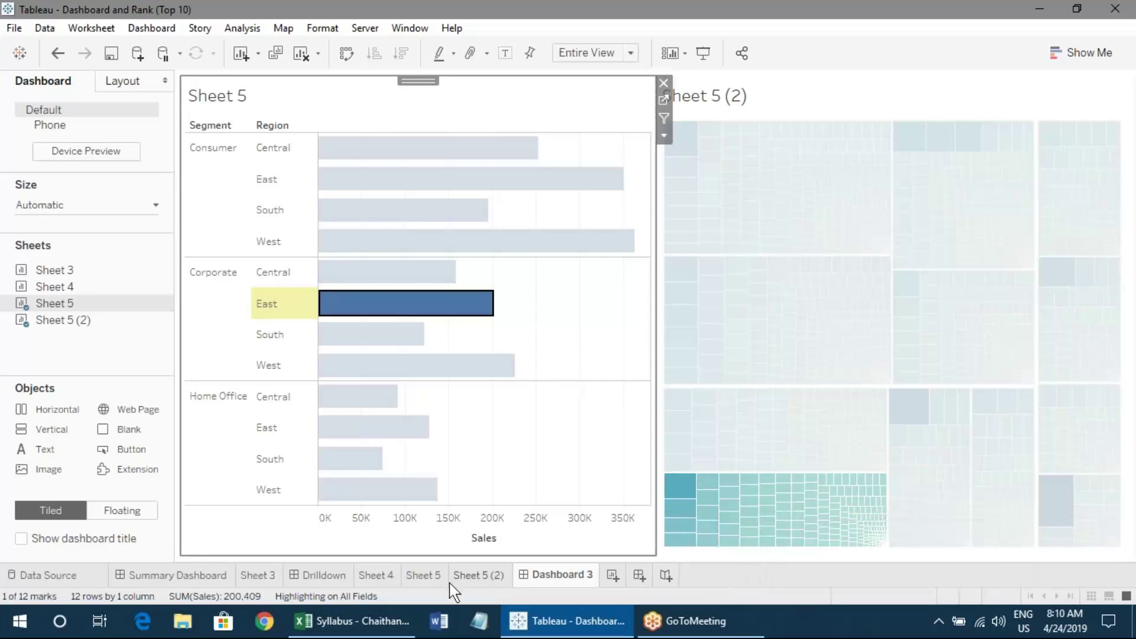
- Replace Customer Name with Category on the treemap labels in Sheet 5 (2) and return to Dashboard 3
left_click(469, 576)
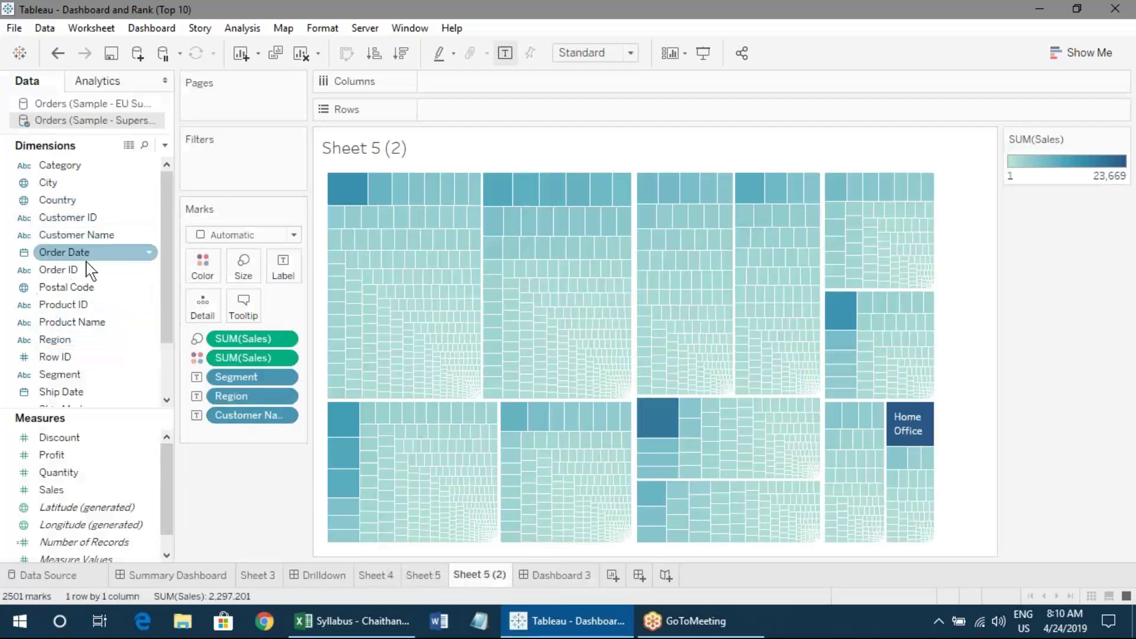
mouse_move(418, 297)
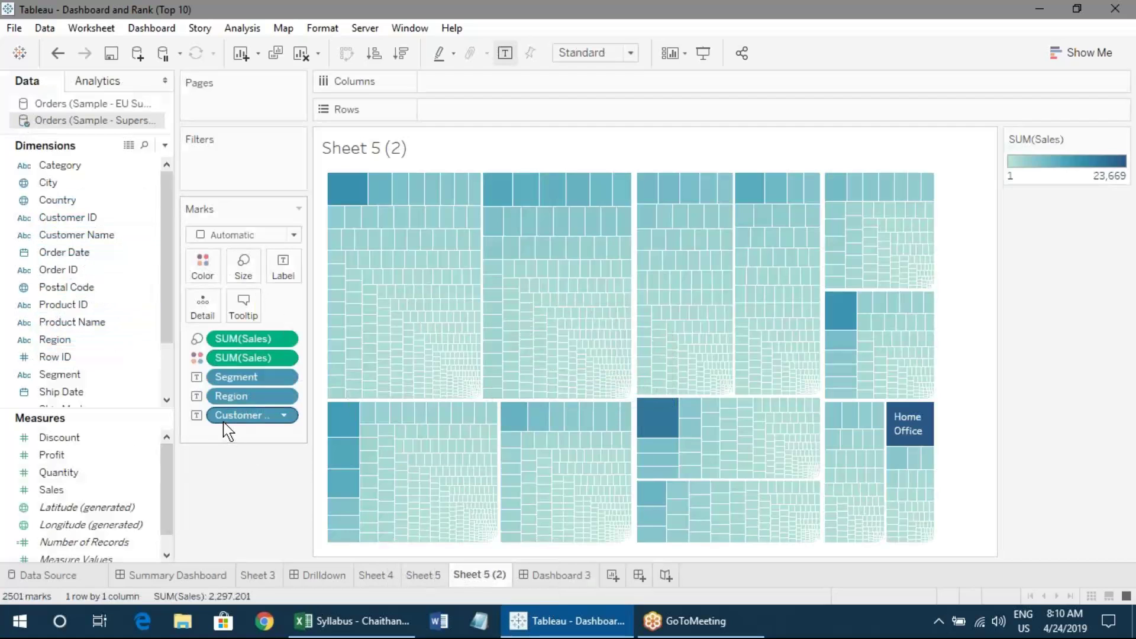
left_click_drag(225, 417, 154, 355)
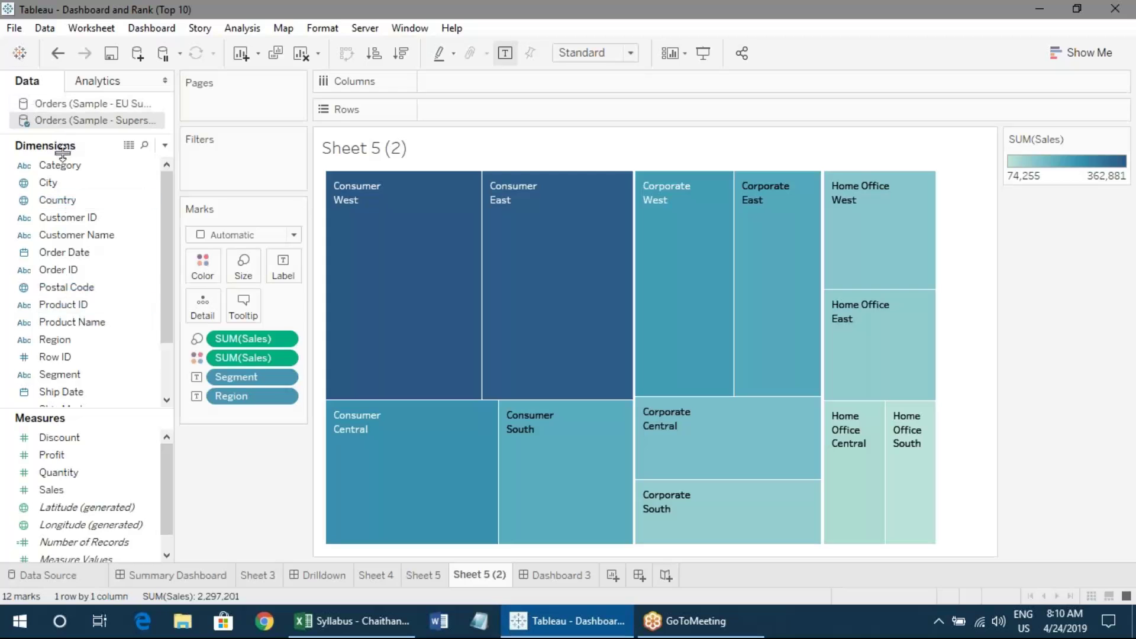
left_click_drag(55, 165, 283, 267)
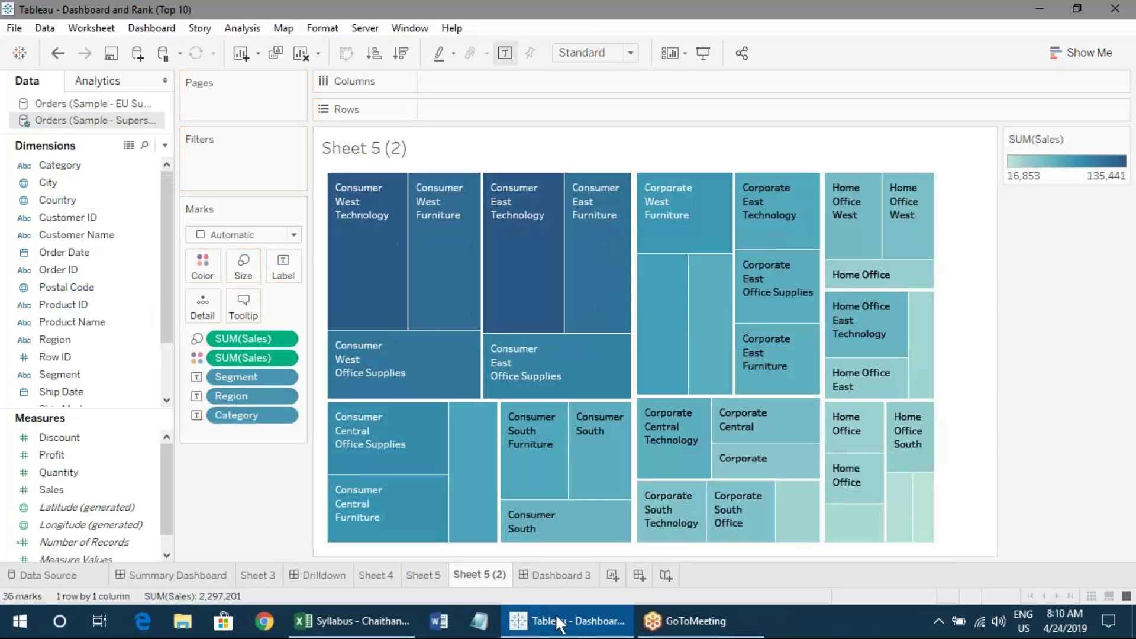
left_click(551, 576)
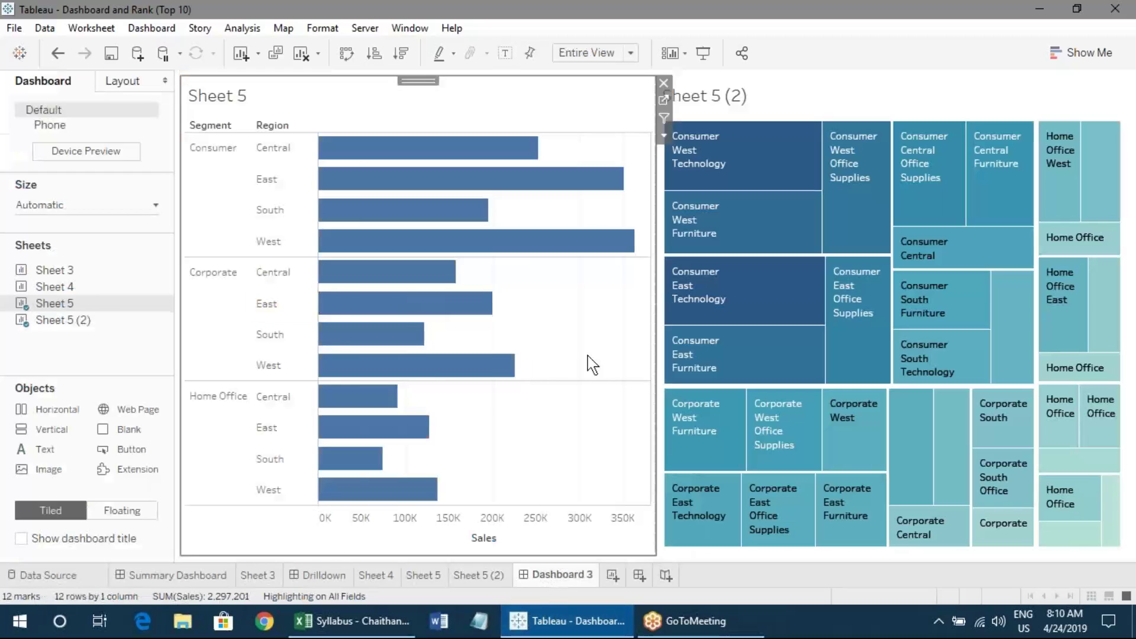
- Check the highlighted categories in the treemap by selecting the Corporate East bar, and clear the selection
left_click(350, 308)
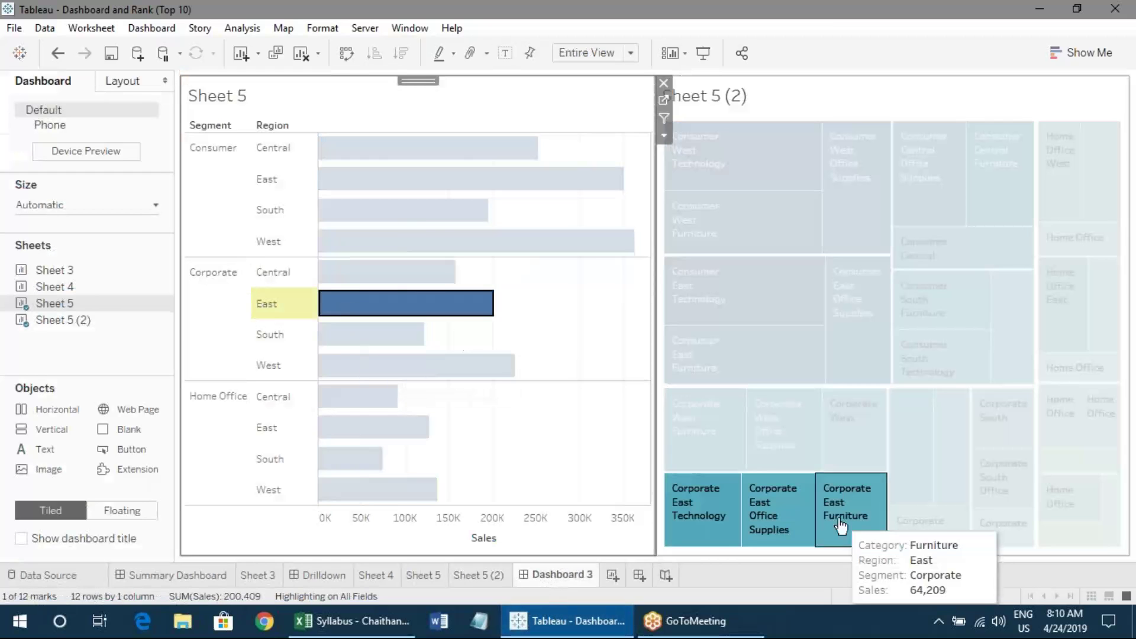
mouse_move(810, 516)
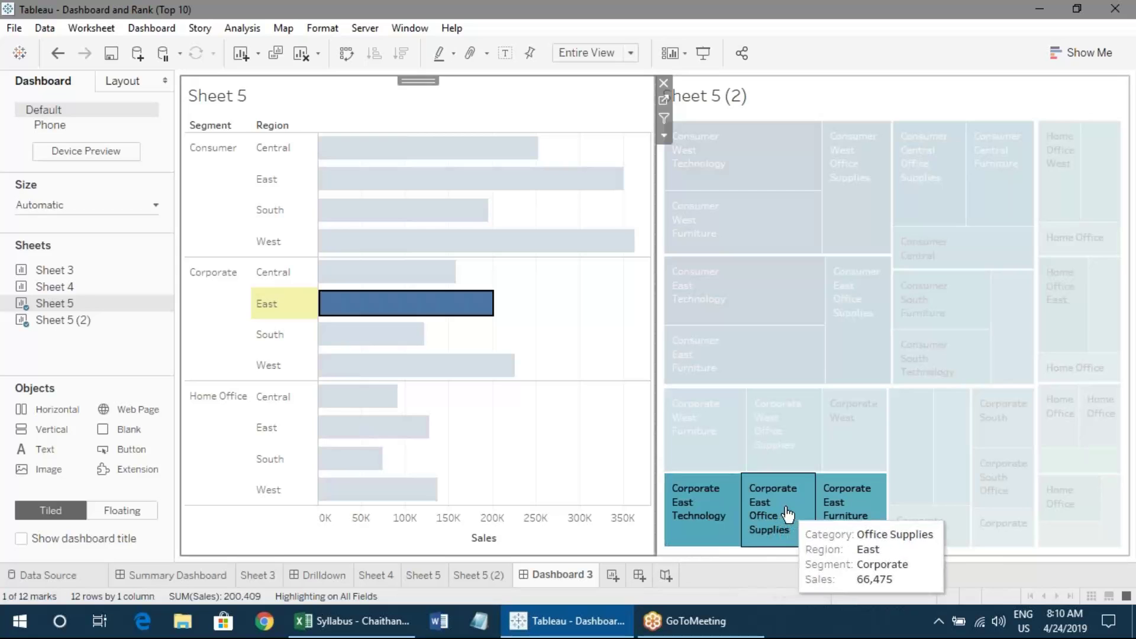
left_click(609, 364)
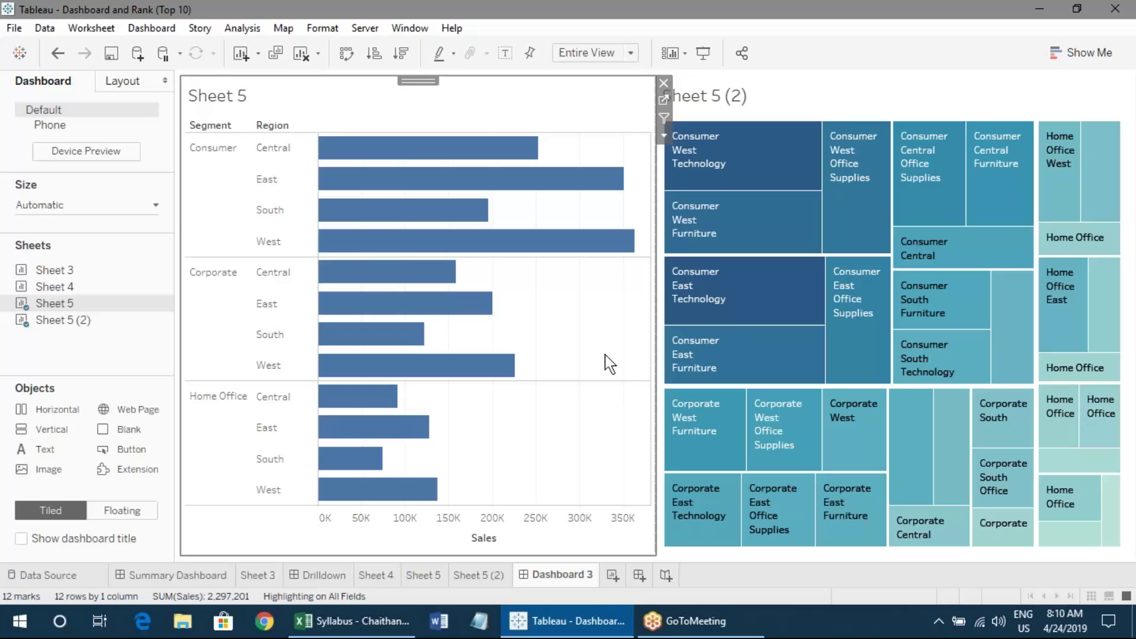
- Remove Segment from the treemap labels in Sheet 5 (2) and test the dashboard highlighting with the Corporate Central bar
left_click(477, 577)
left_click_drag(245, 375, 267, 542)
left_click(562, 574)
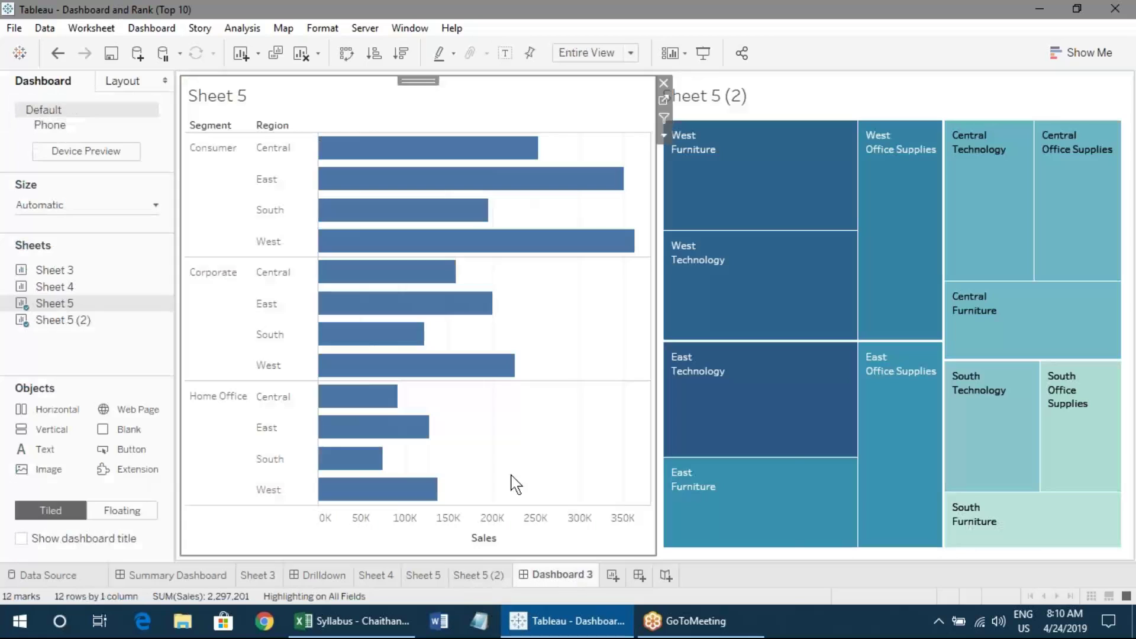
left_click(349, 273)
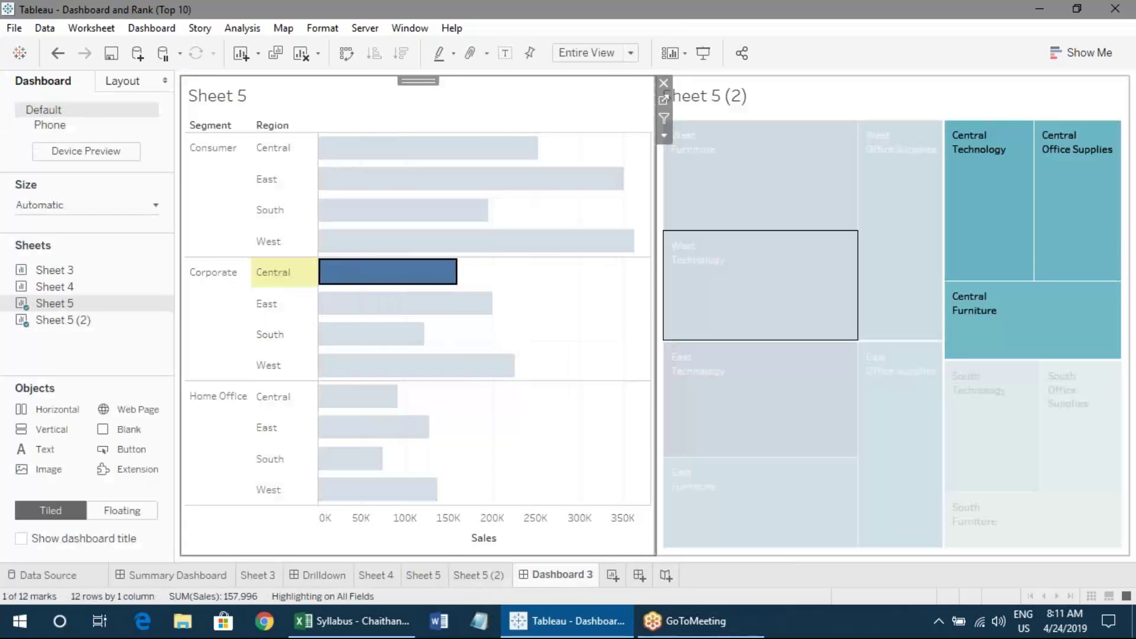
mouse_move(1001, 215)
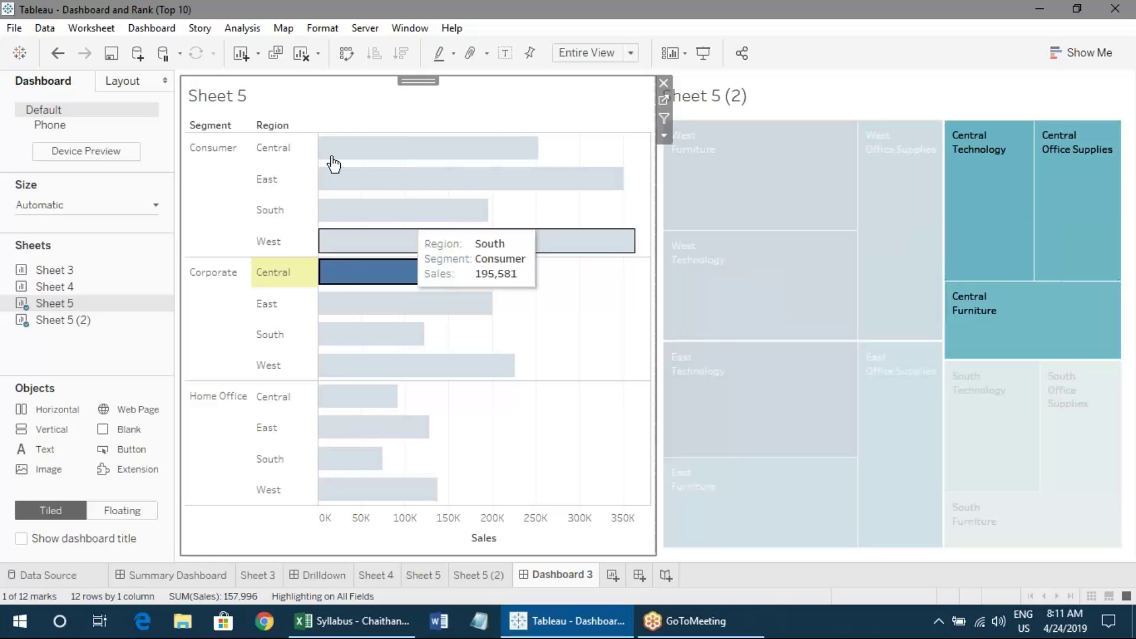
- Open the existing highlight action of Dashboard 3 for editing
left_click(166, 28)
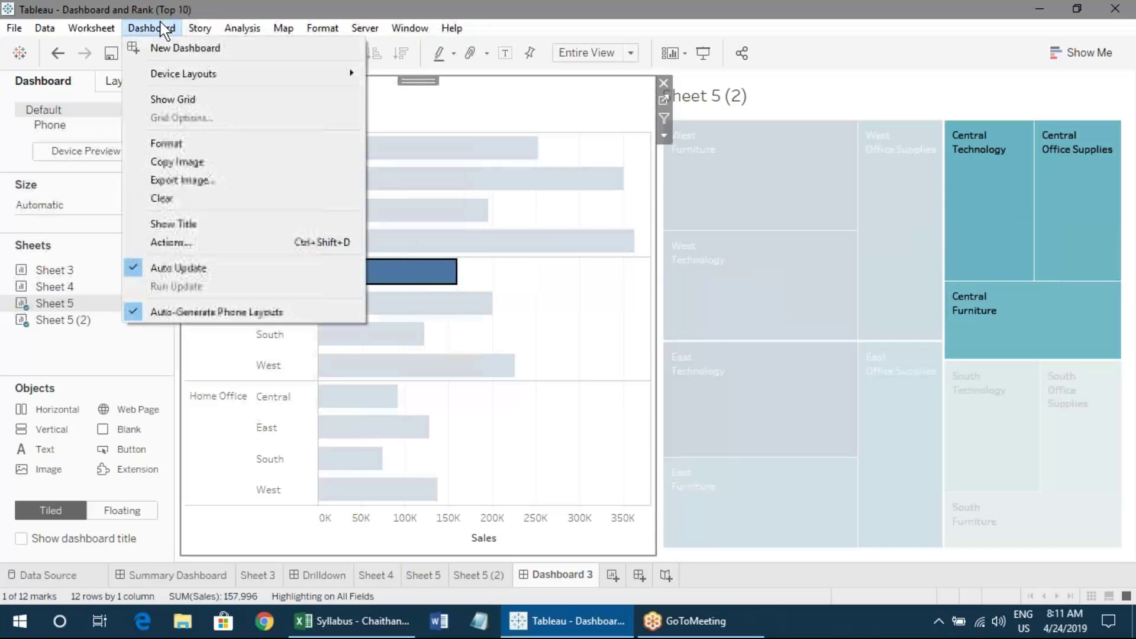
left_click(166, 242)
left_click(362, 259)
double_click(363, 254)
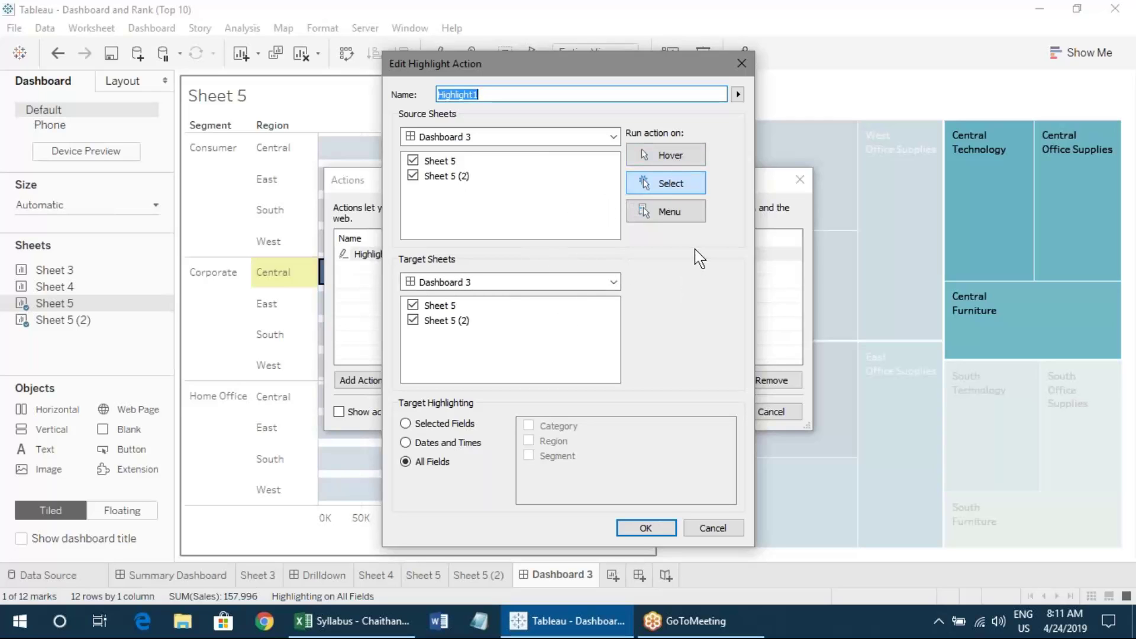
- Try the Hover and Menu triggers for the highlight action, return it to Select, and view the target sheet choices
left_click(675, 153)
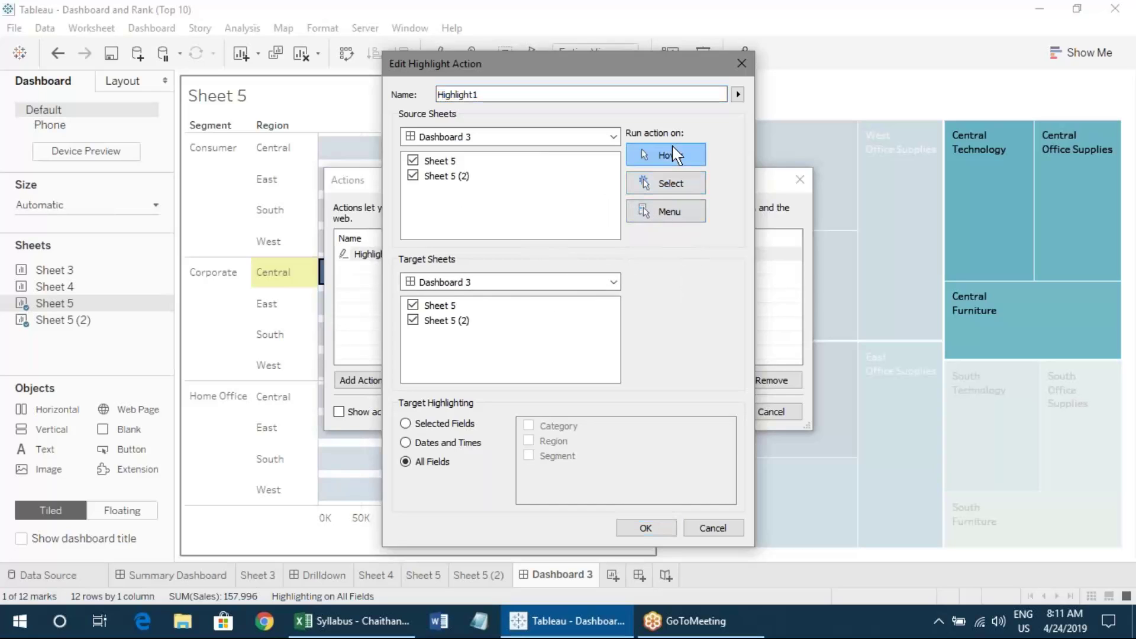
left_click(658, 222)
left_click(668, 181)
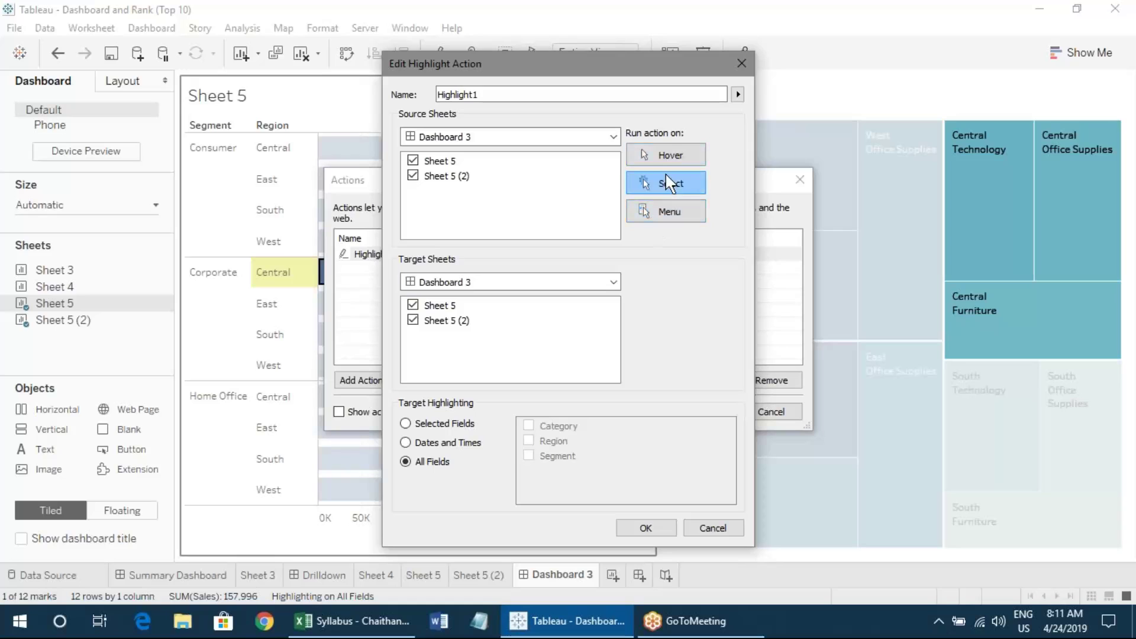
left_click(653, 161)
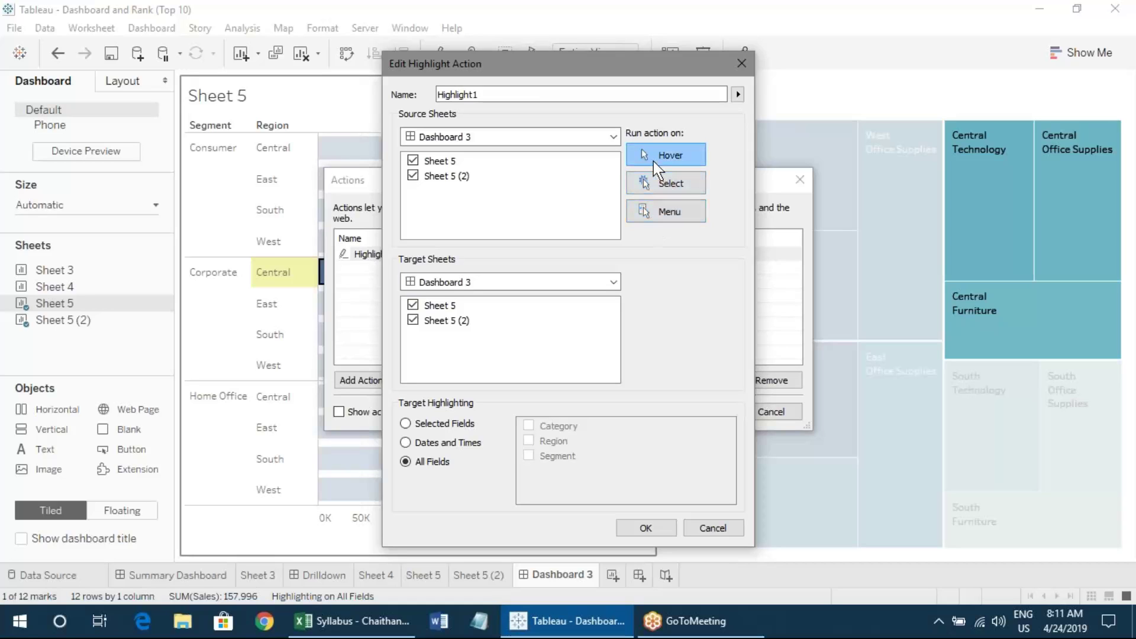
left_click(670, 207)
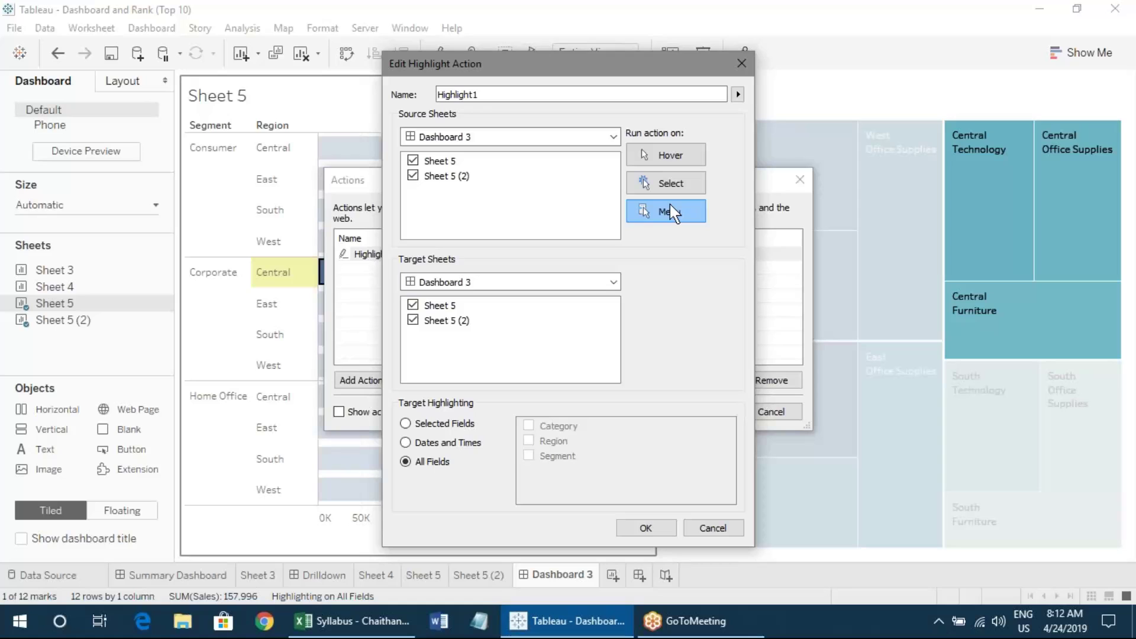
left_click(673, 184)
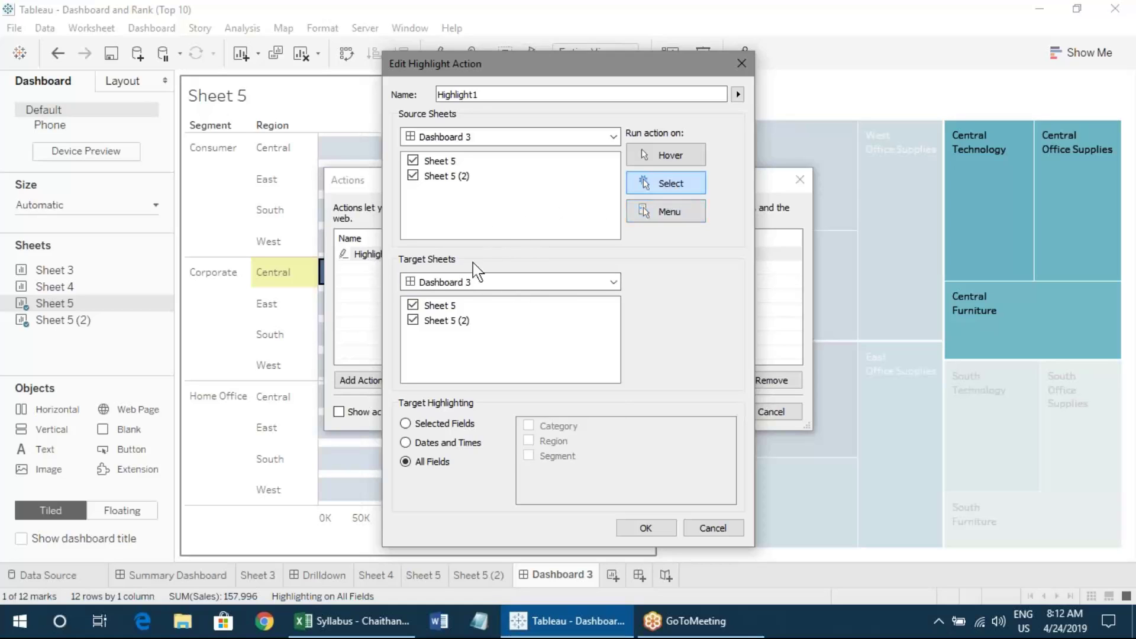
left_click(457, 283)
left_click(456, 284)
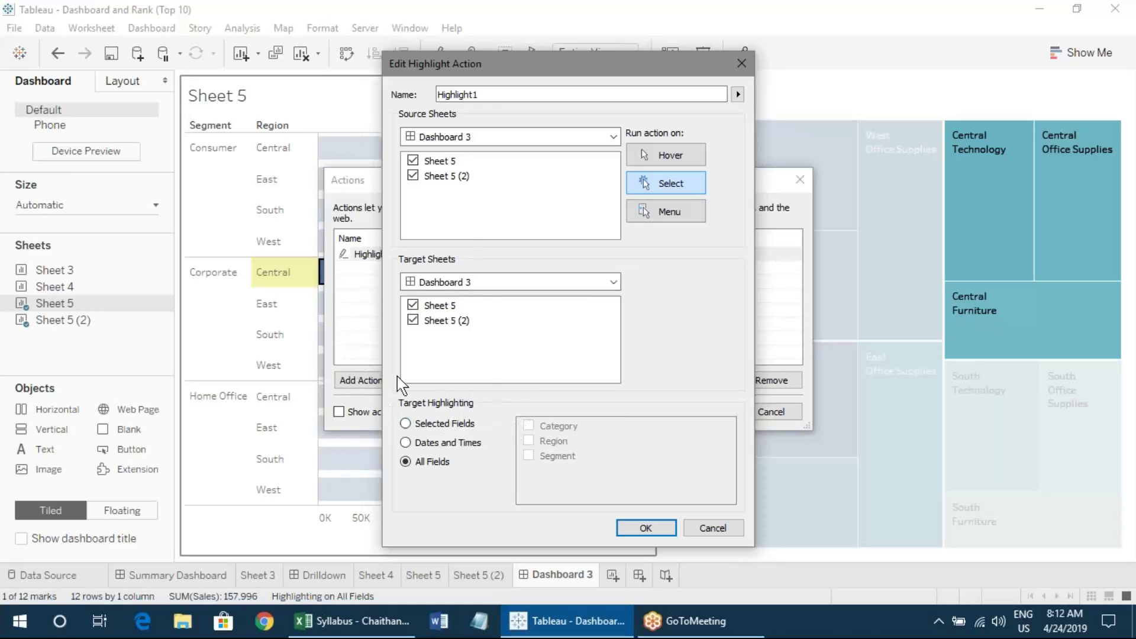
- Switch the action's target highlighting to Selected Fields with Category as the field, and apply the change to the dashboard
left_click(429, 424)
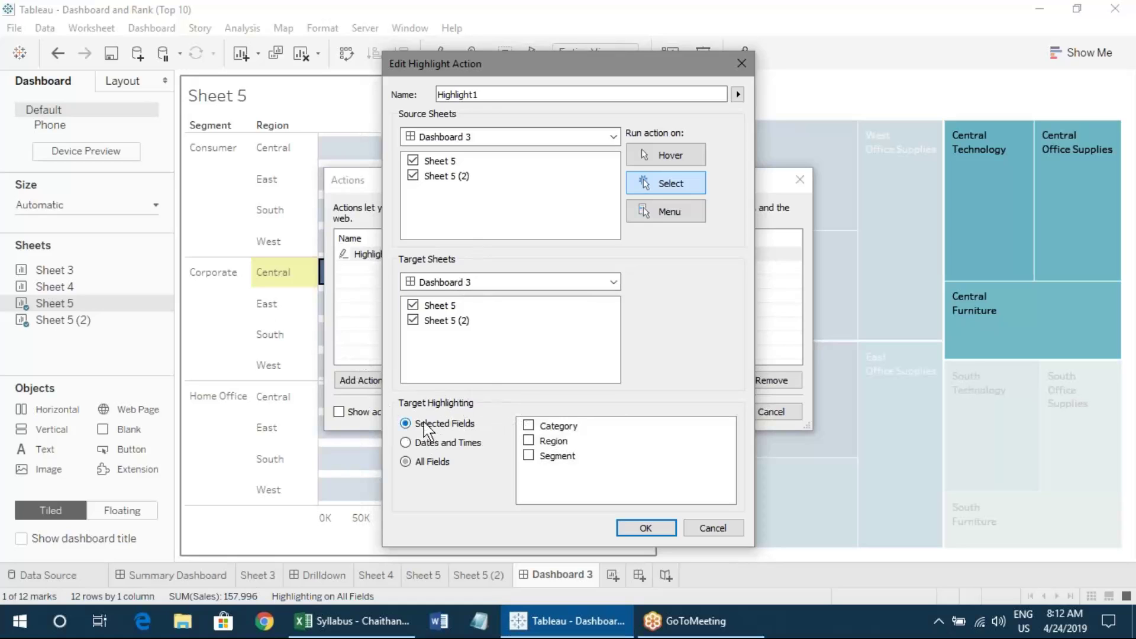
left_click(529, 456)
left_click(529, 456)
left_click(529, 440)
left_click(647, 528)
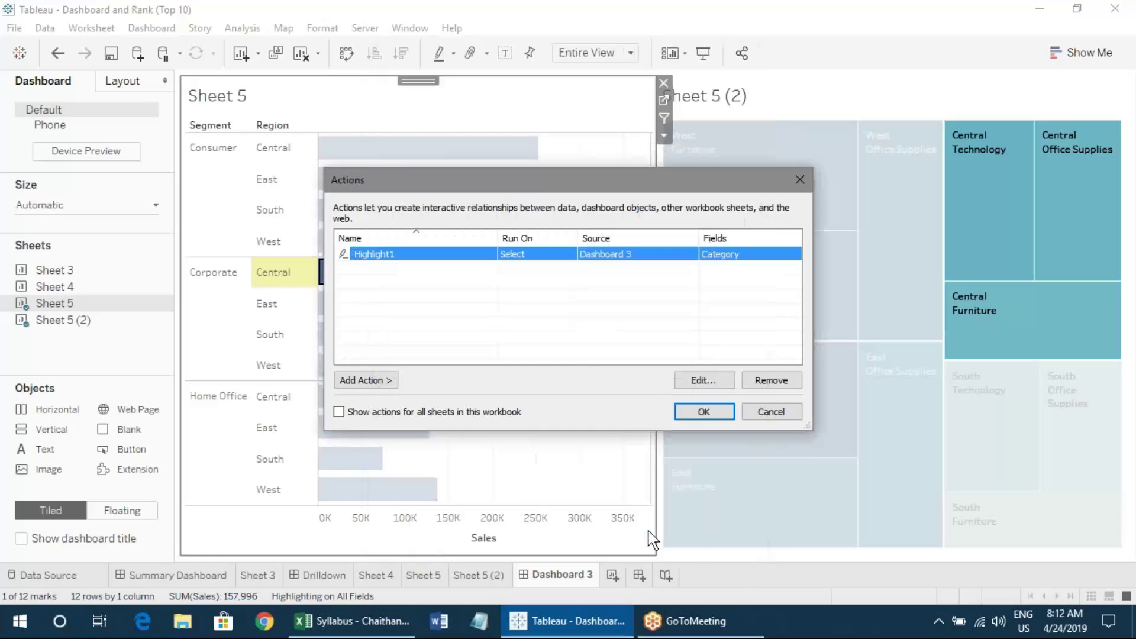
left_click(708, 411)
- Test the Category-only highlight action by selecting the Corporate East and Corporate West bars in Sheet 5
left_click(615, 403)
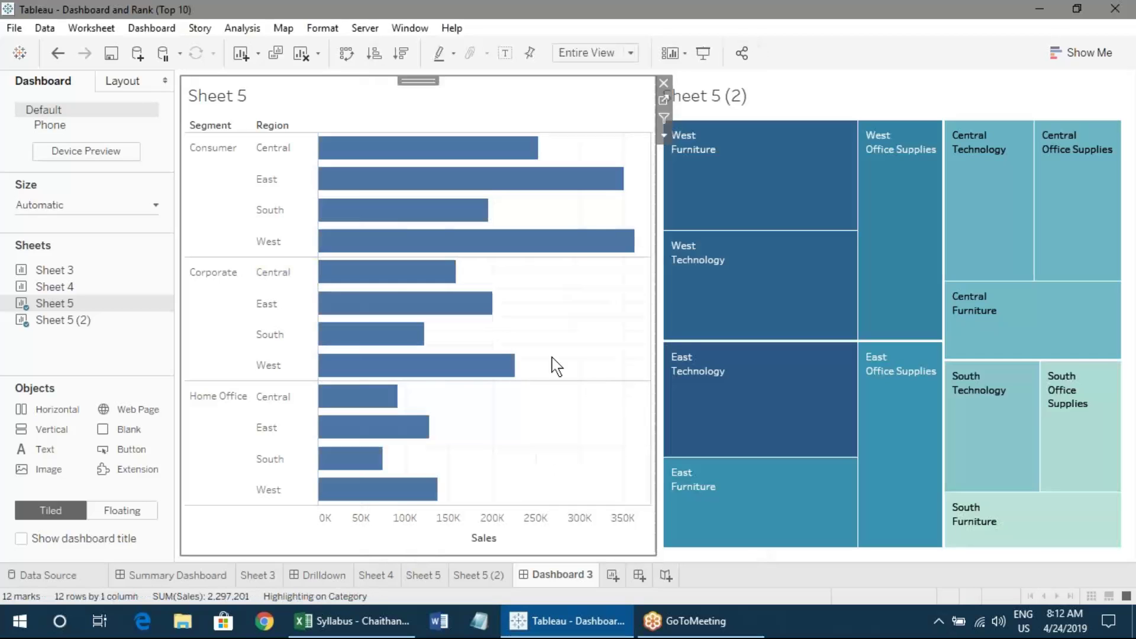
left_click(457, 313)
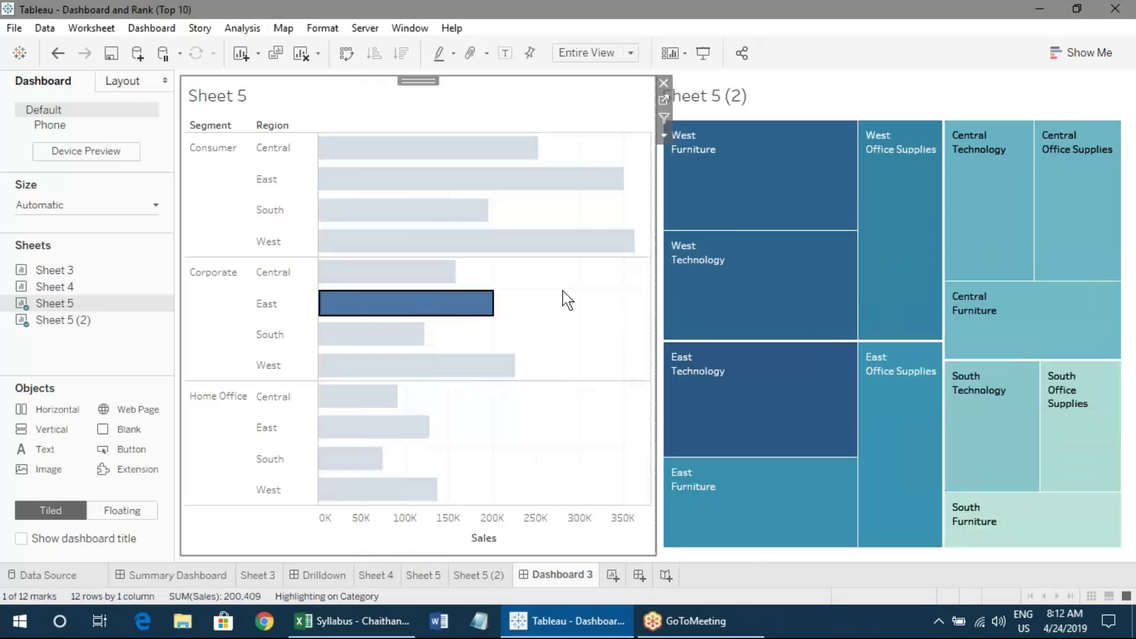
left_click(546, 338)
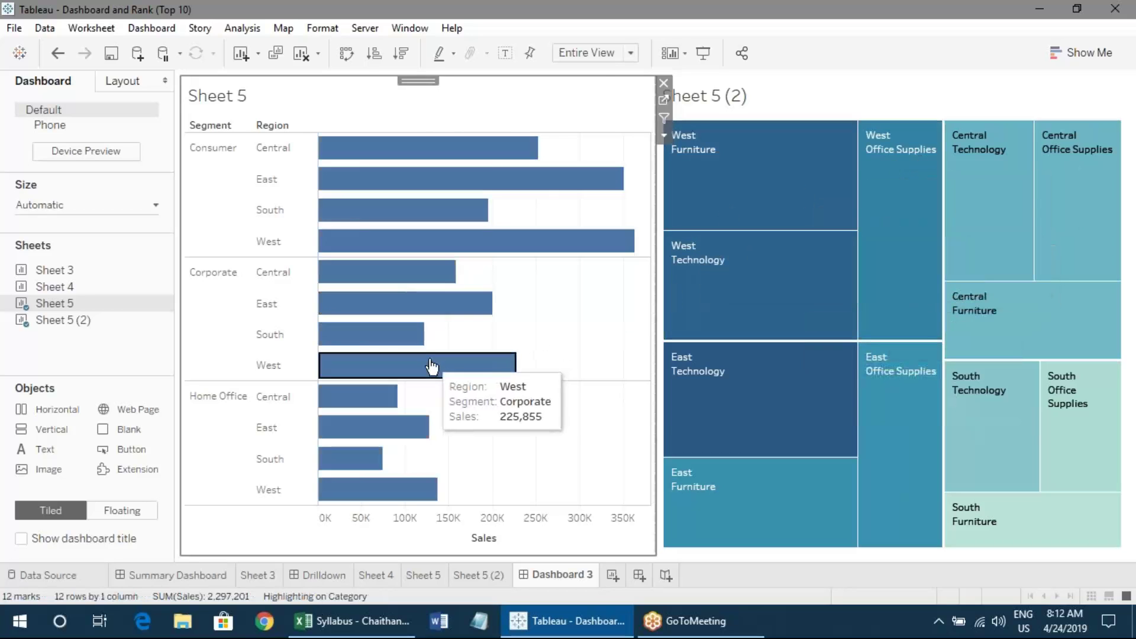
left_click(395, 365)
left_click(395, 374)
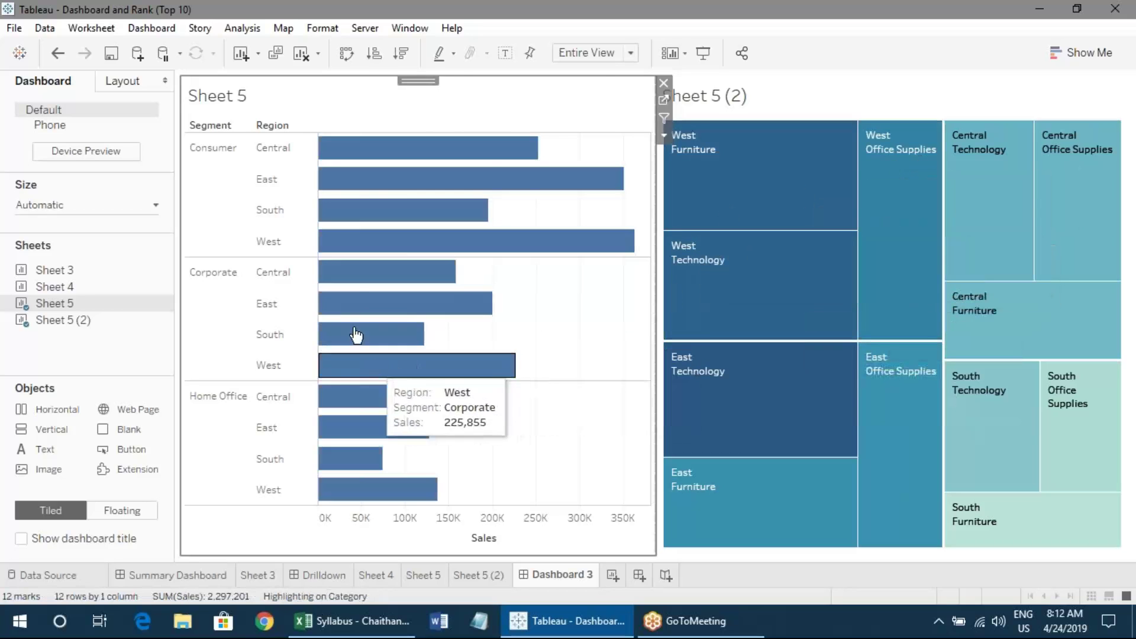
- Check the highlight action on the Corporate South bar, and add the Category dimension to the rows of Sheet 5 after Region
left_click(363, 346)
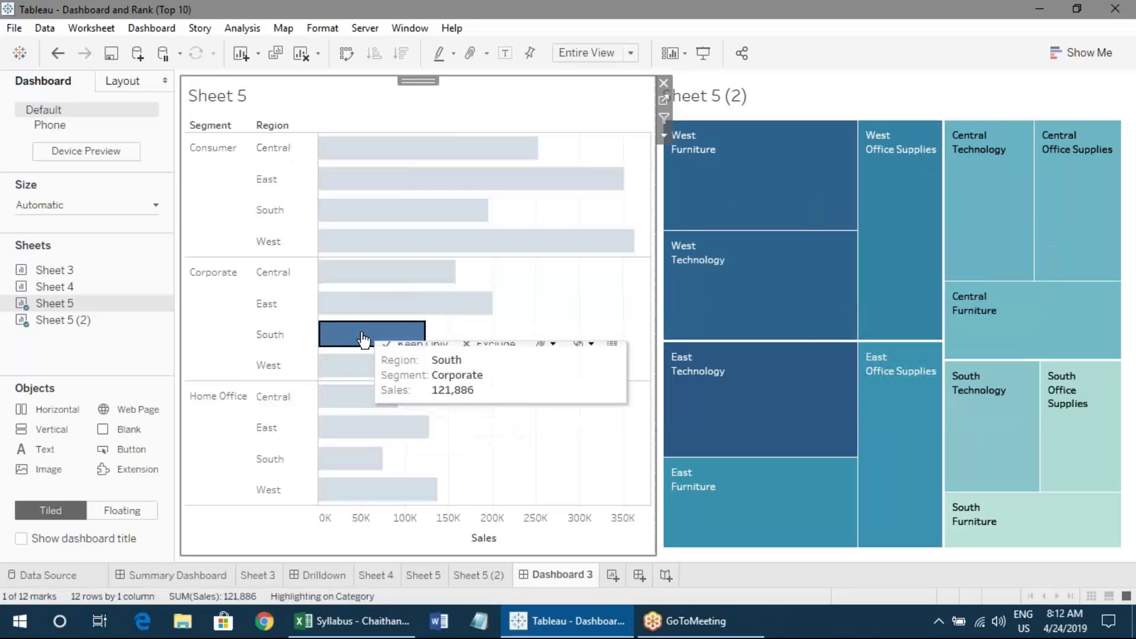
left_click(414, 574)
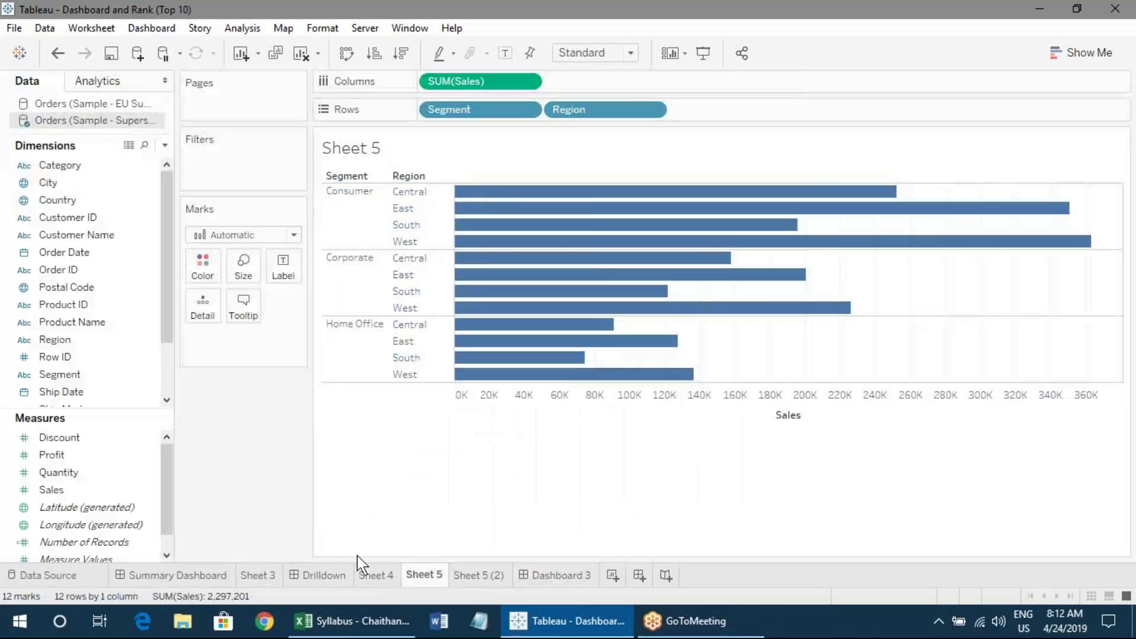
left_click_drag(61, 174, 731, 113)
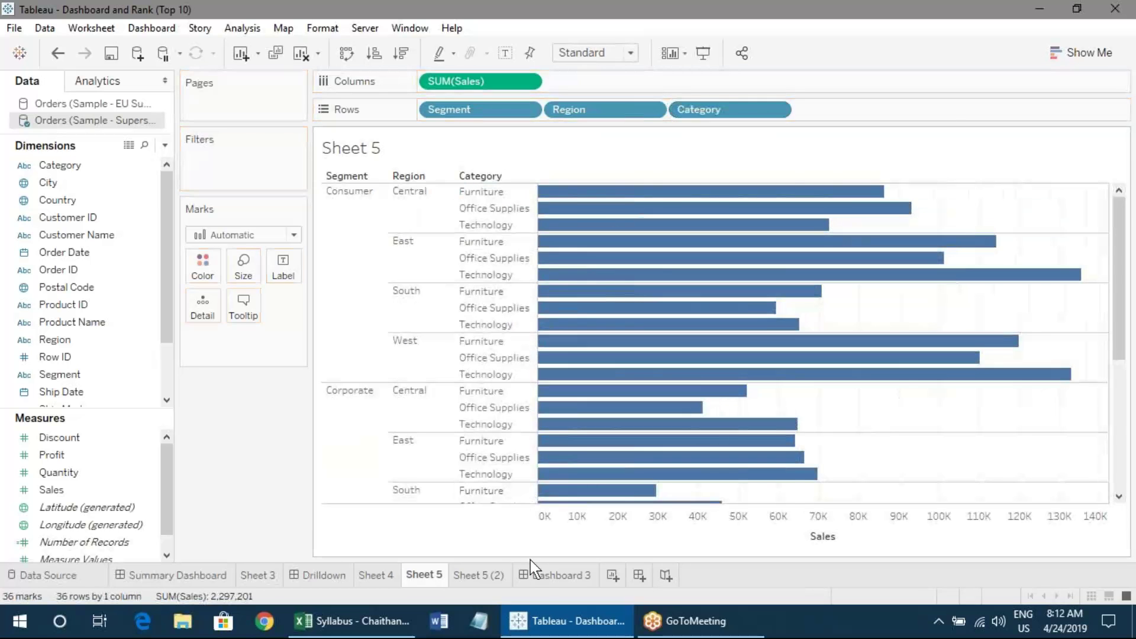
- Test the Category highlighting on Dashboard 3 with the Corporate Central Office Supplies bar and the Home Office Central Furniture bar
left_click(542, 575)
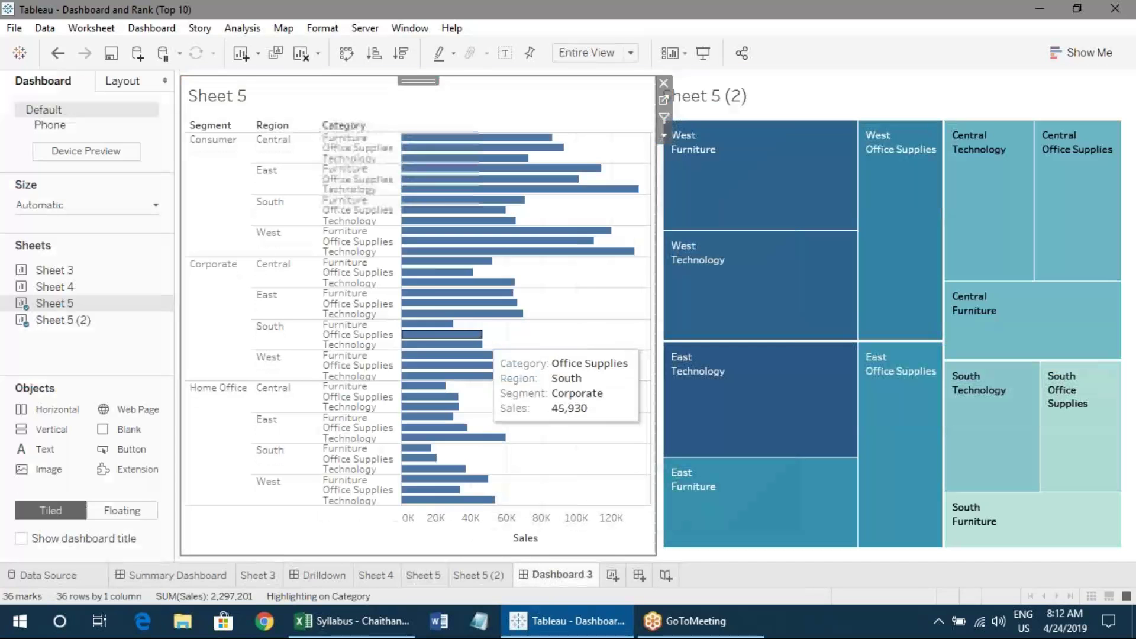
left_click(421, 273)
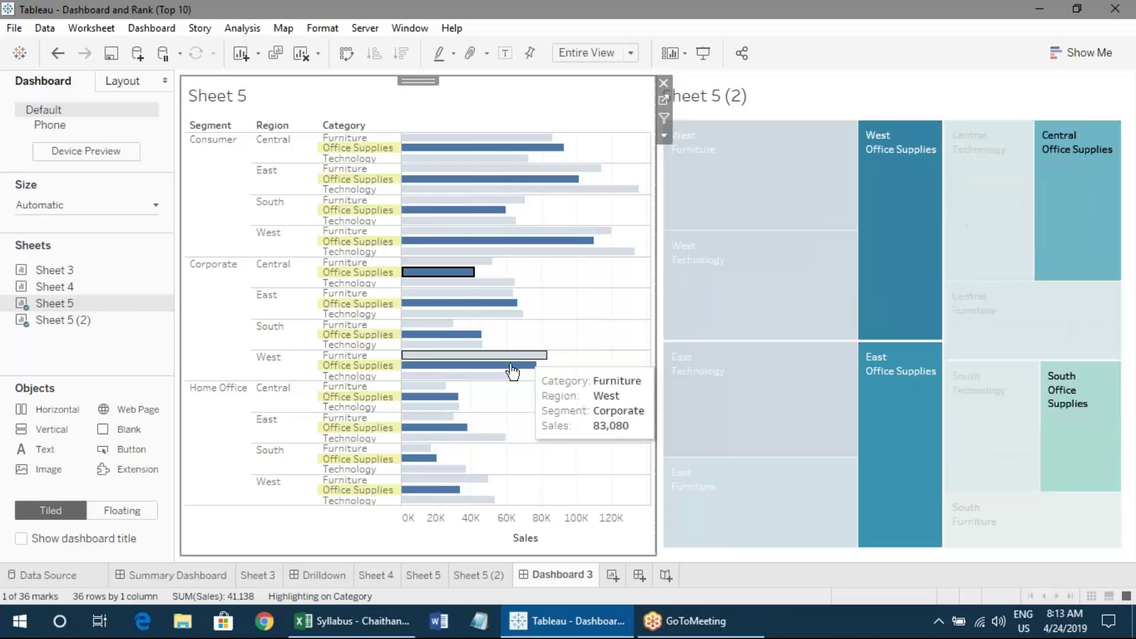
left_click(429, 388)
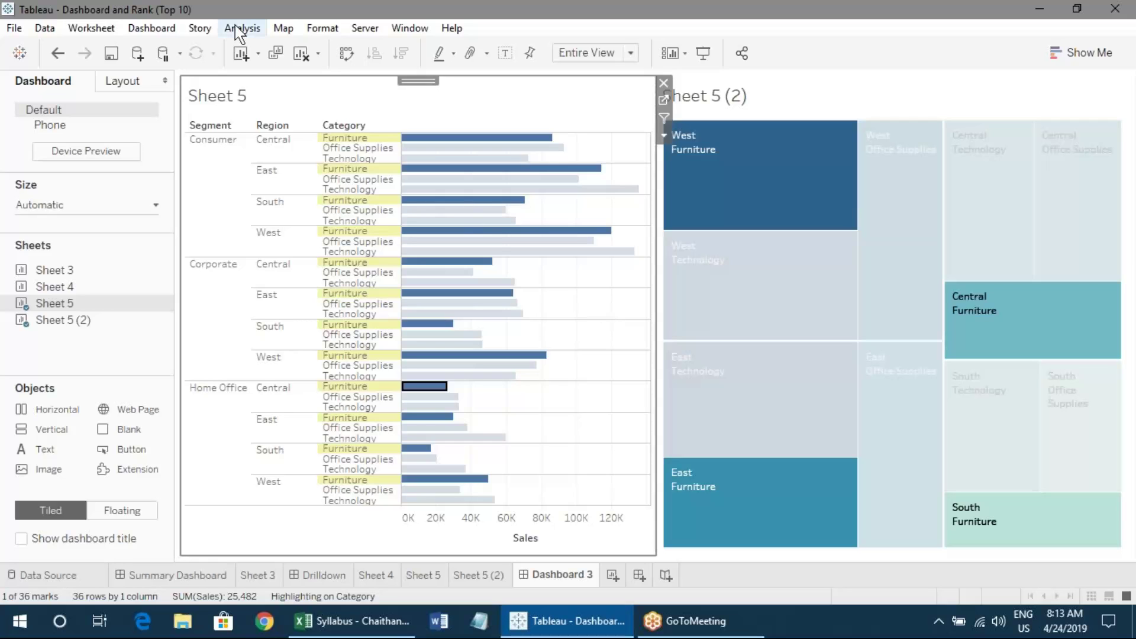
- Review the settings of Dashboard 3's highlight action and the action types available to add, and leave the actions list
left_click(151, 28)
left_click(177, 160)
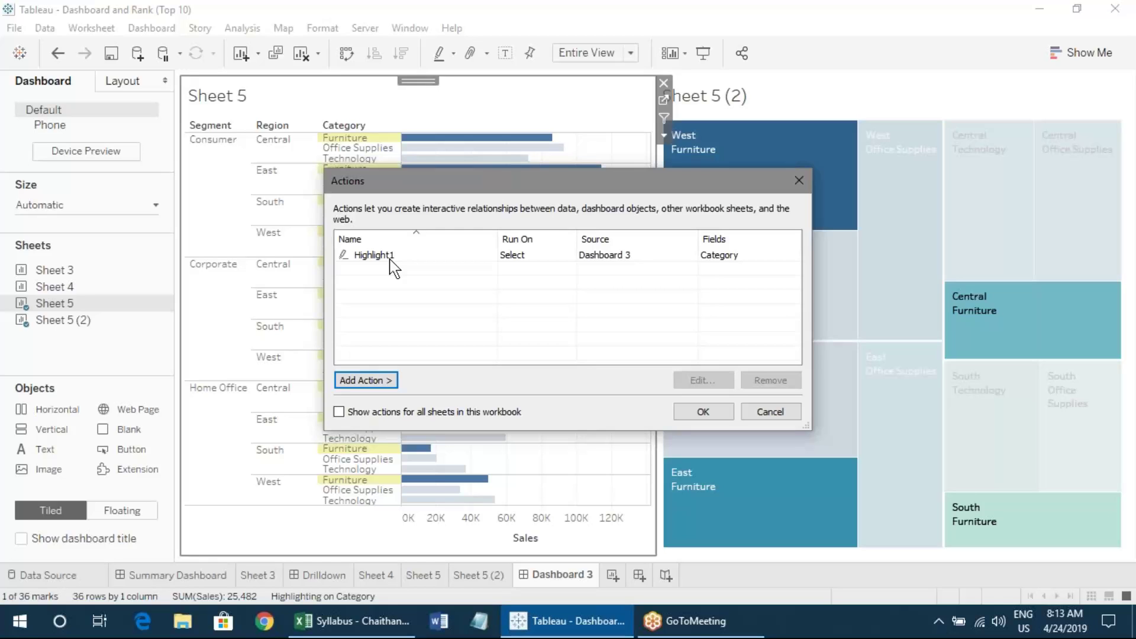
left_click(390, 260)
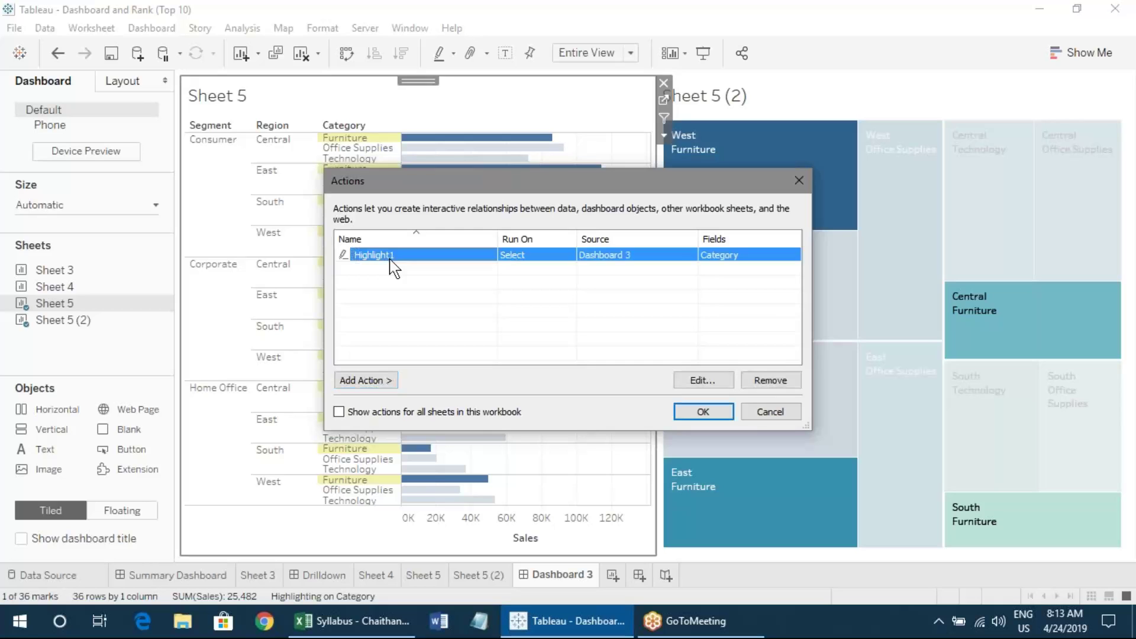
double_click(390, 266)
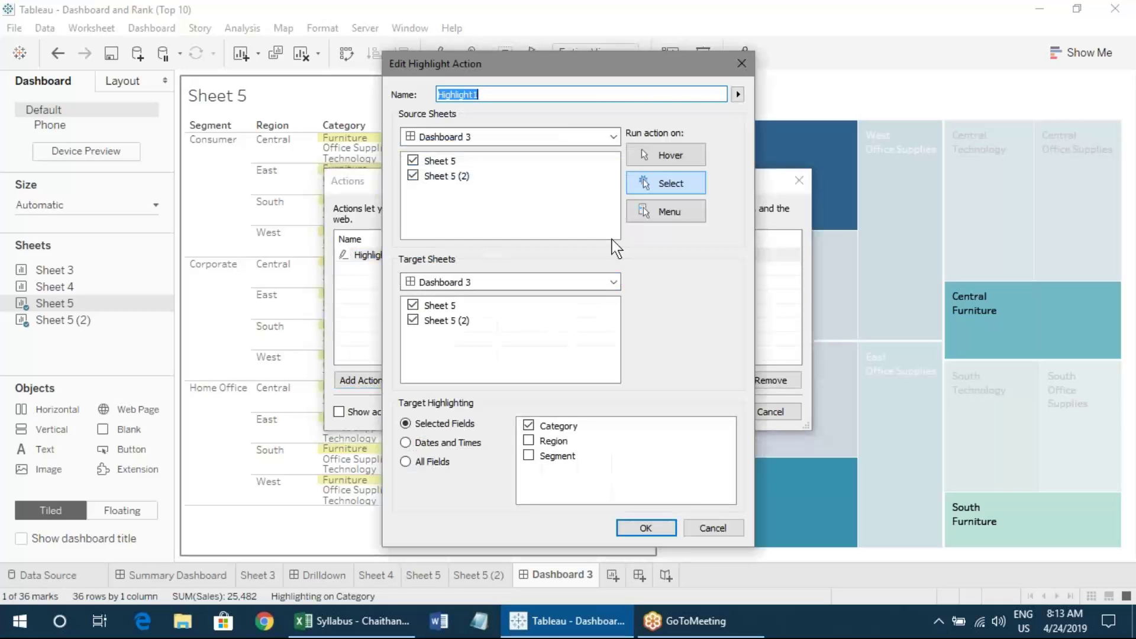
left_click(713, 529)
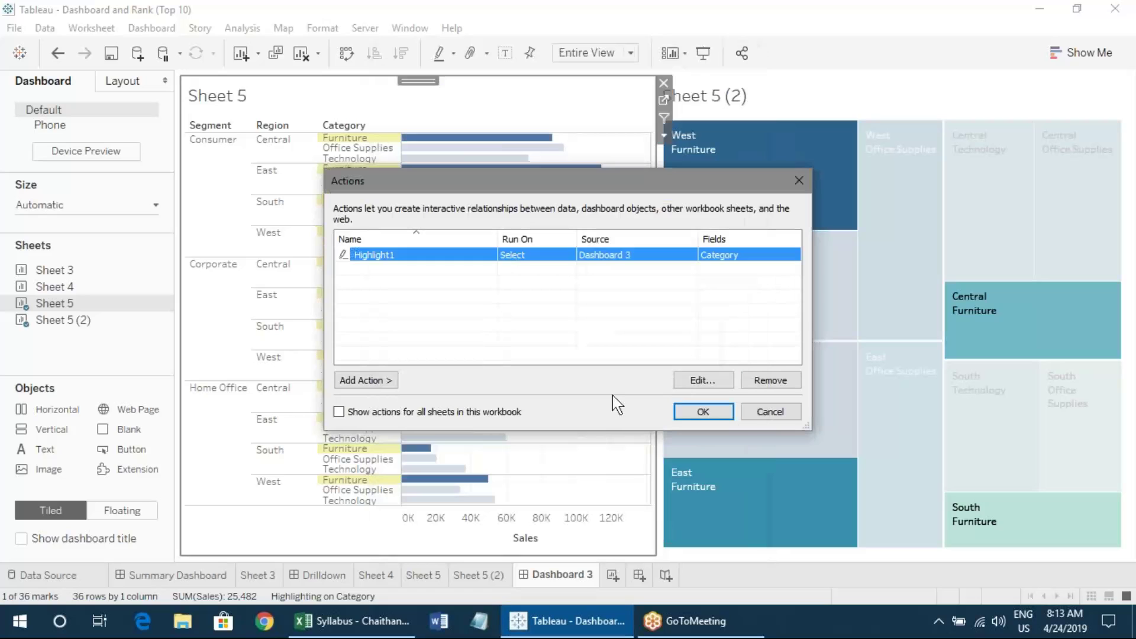
double_click(405, 268)
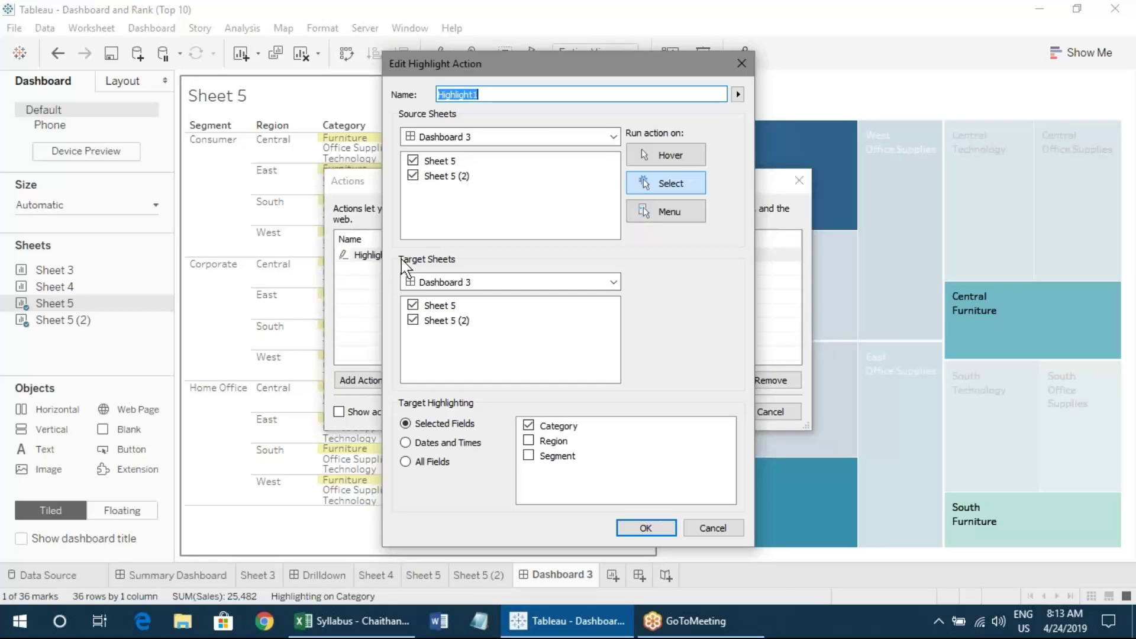
key("Return")
left_click(371, 383)
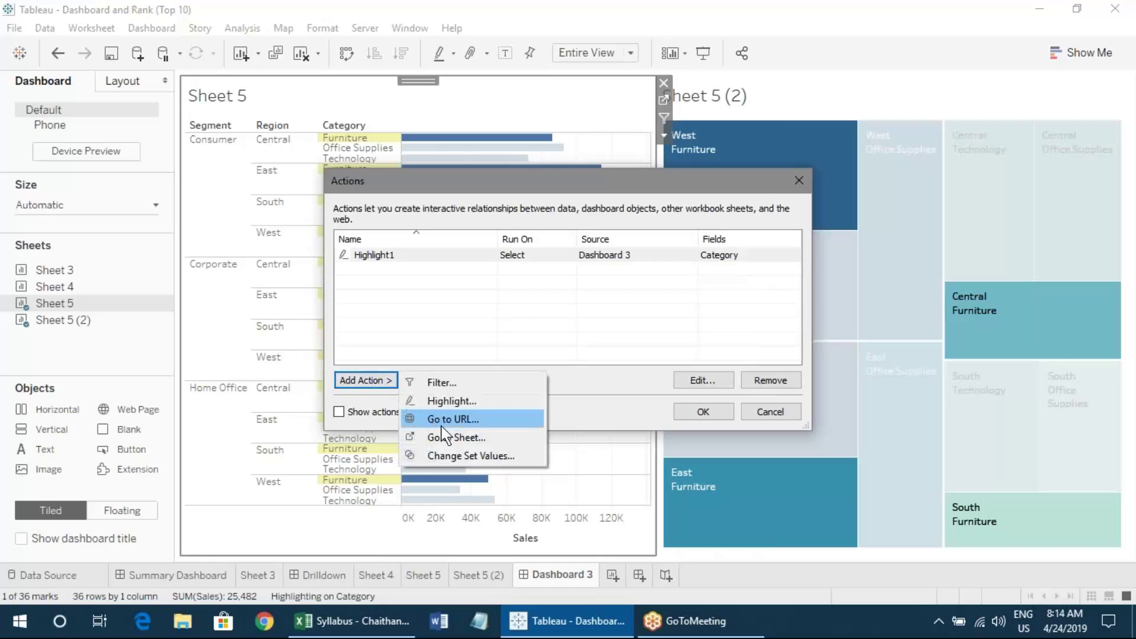
left_click(440, 345)
left_click(796, 178)
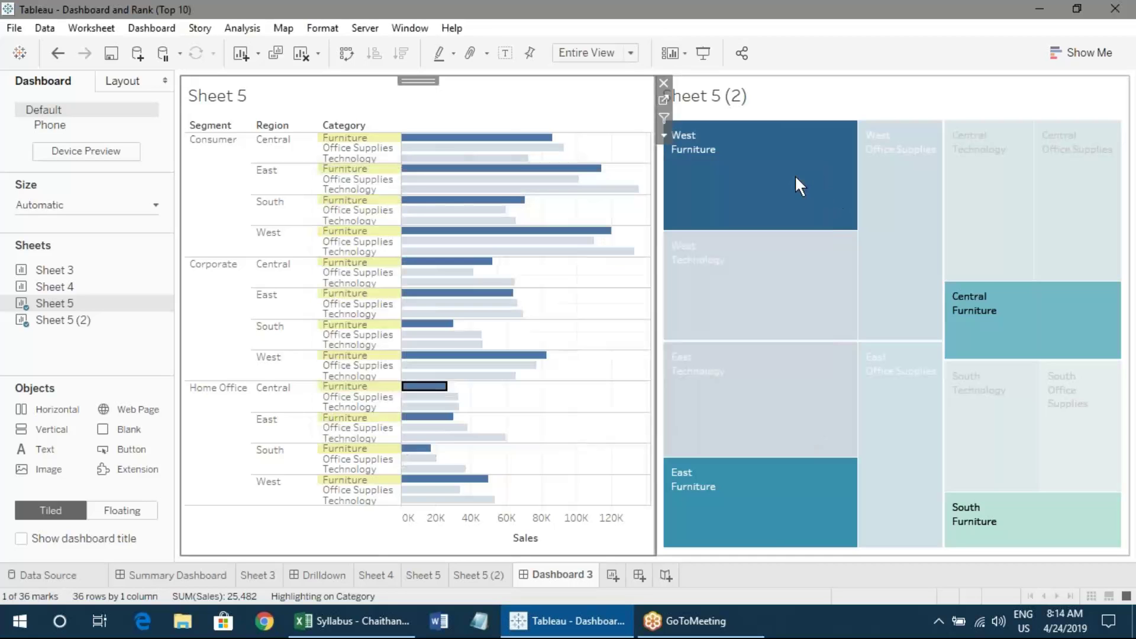
- Create a new worksheet charting Sales by State as horizontal bars, sorted descending with mark labels shown
left_click(613, 578)
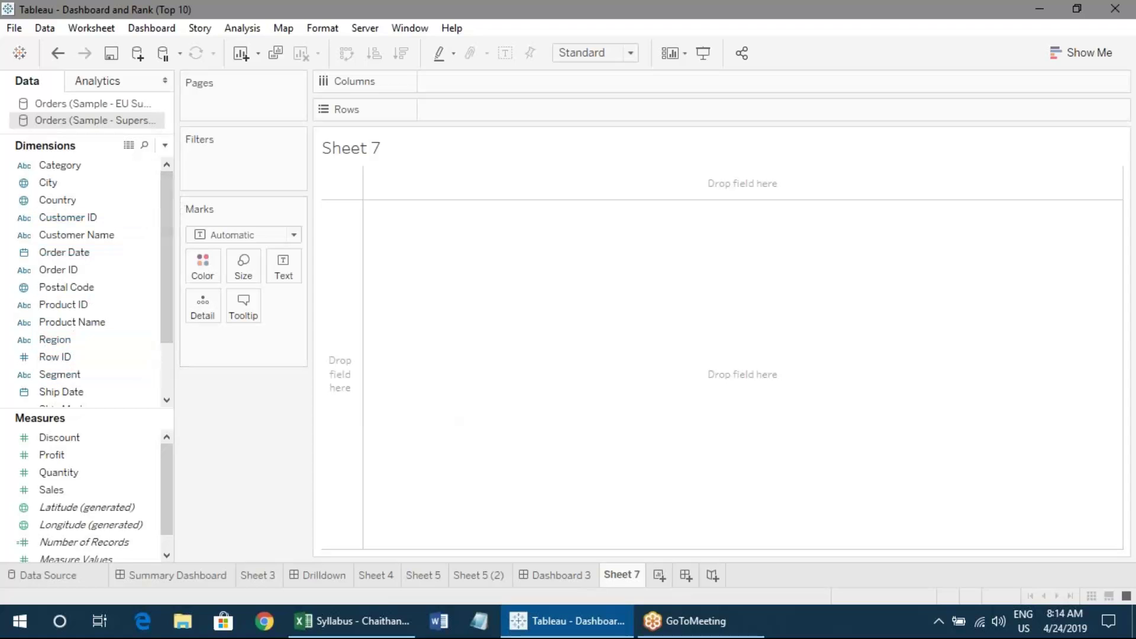
scroll(170, 243, "down", 1)
mouse_move(76, 375)
left_mouse_down()
mouse_move(327, 269)
mouse_move(494, 81)
mouse_move(482, 111)
mouse_move(520, 111)
mouse_move(450, 110)
left_mouse_up()
mouse_move(52, 490)
left_mouse_down()
mouse_move(75, 507)
mouse_move(413, 214)
mouse_move(479, 86)
left_mouse_up()
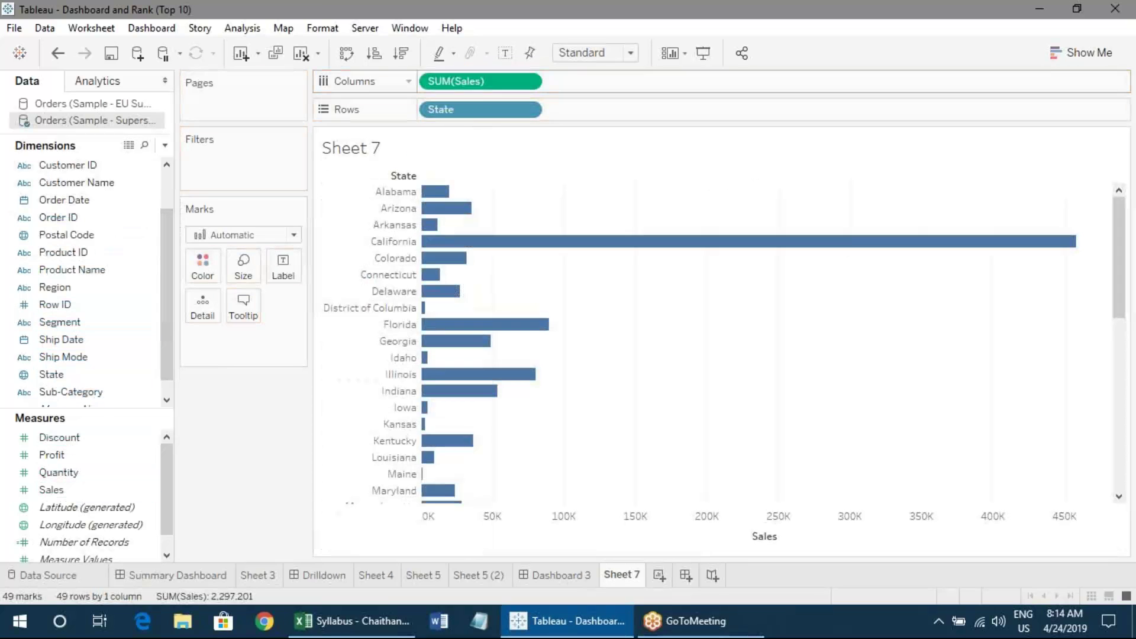
left_click(400, 56)
left_click(506, 53)
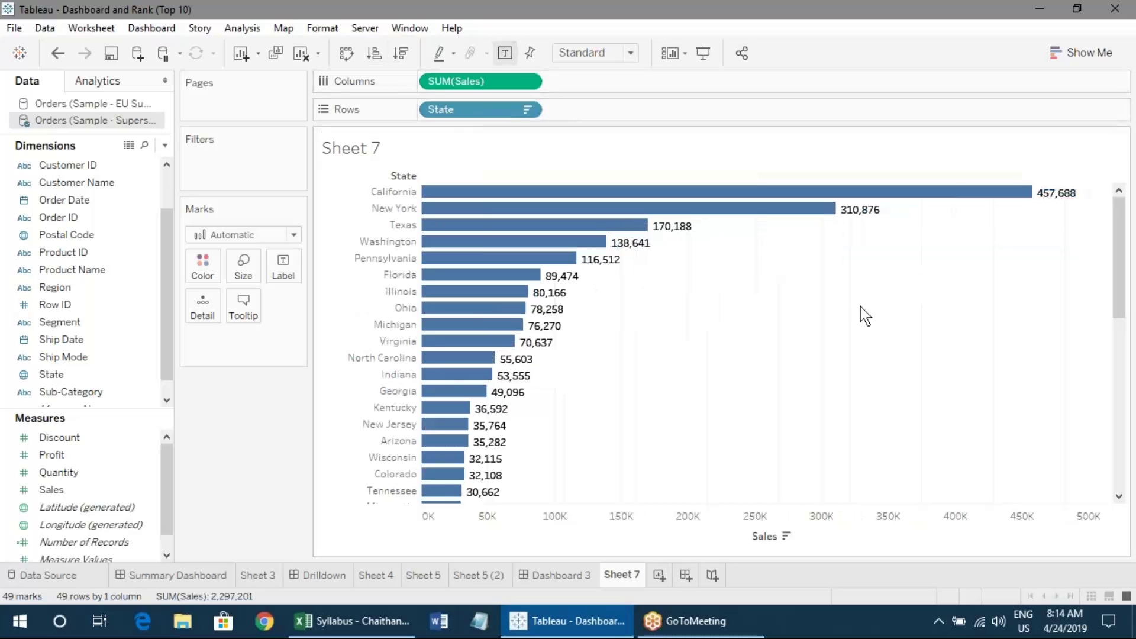
- Convert the State sales bar chart to a filled map using Show Me, and close the chart chooser
left_click(1082, 52)
left_click_drag(1069, 83, 1079, 53)
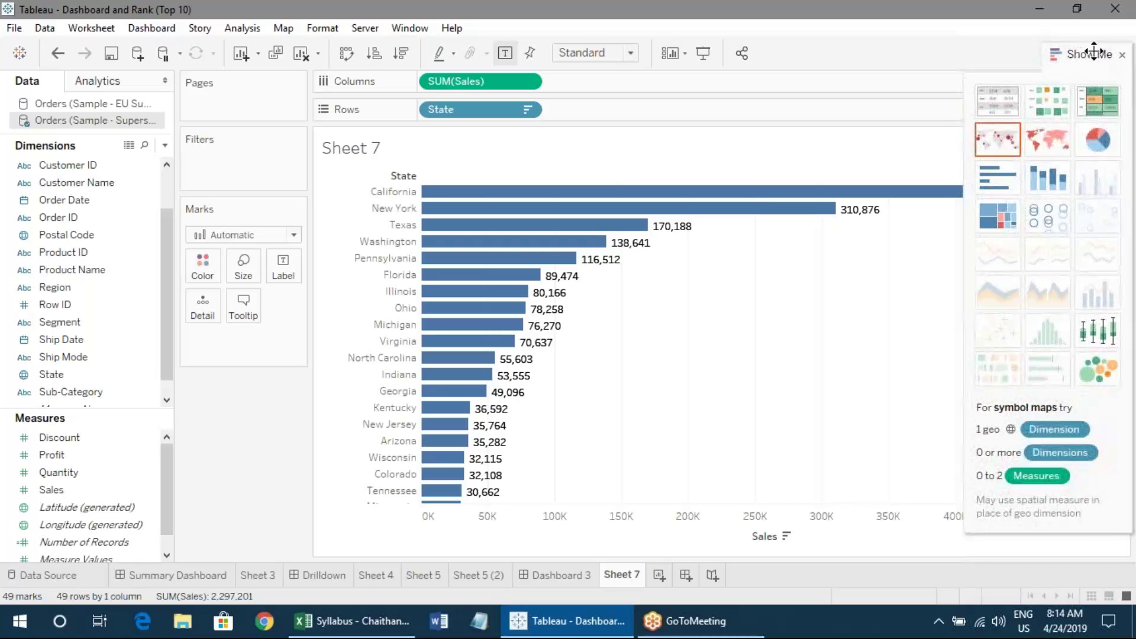
left_click(1122, 54)
left_click(1088, 52)
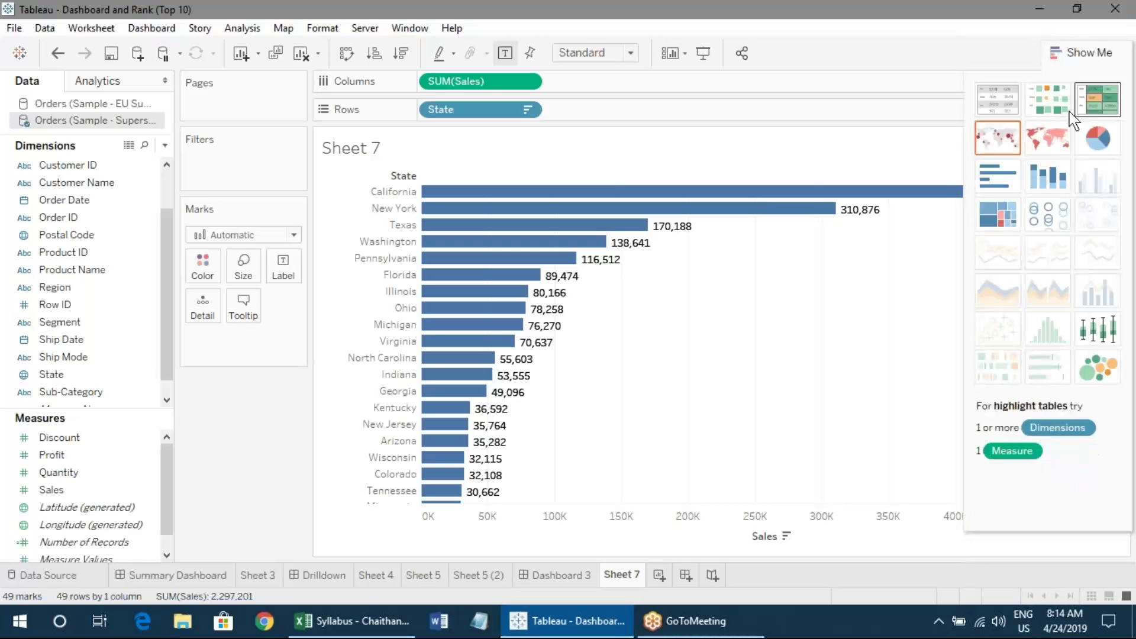
left_click(1046, 141)
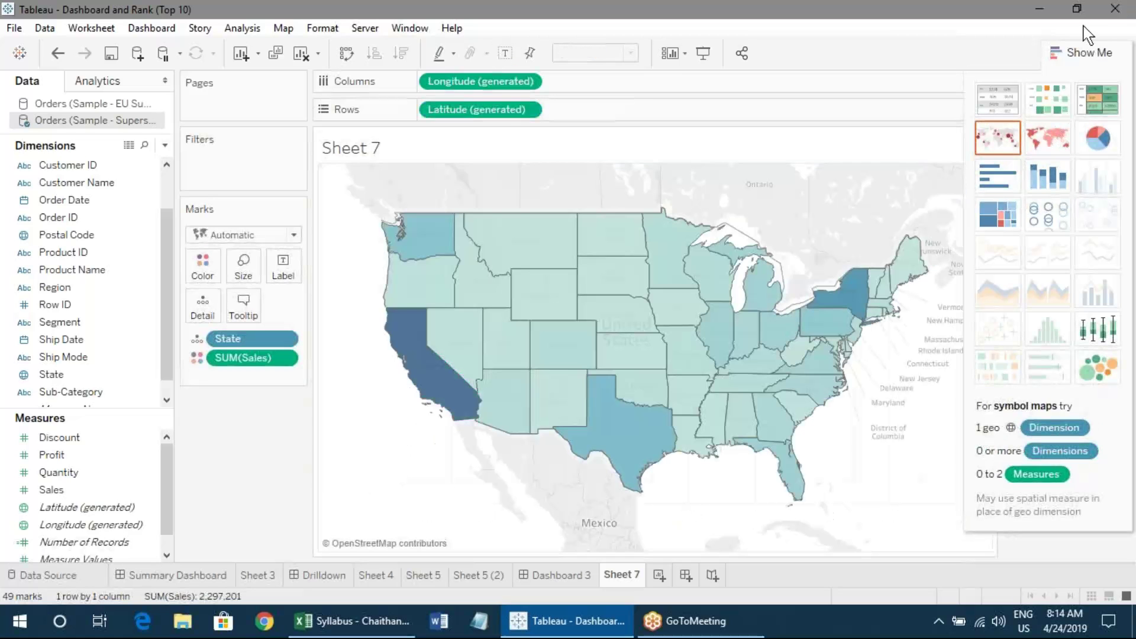
left_click(1080, 52)
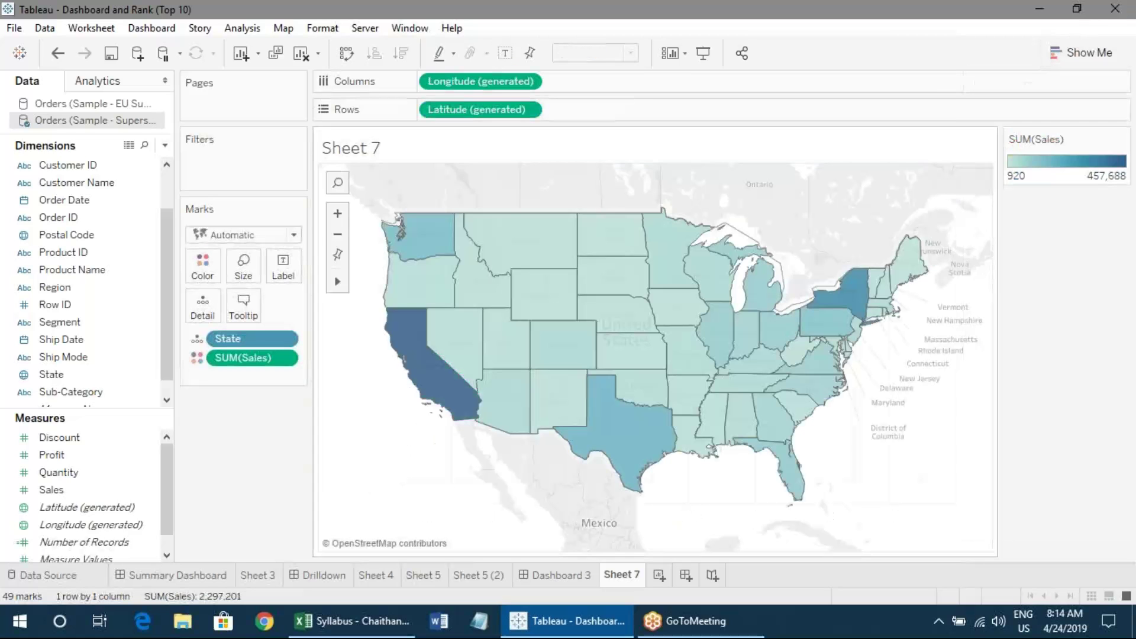
- Create a new dashboard containing the Sheet 7 map, with size Automatic and the Sales colour legend removed
left_click(686, 575)
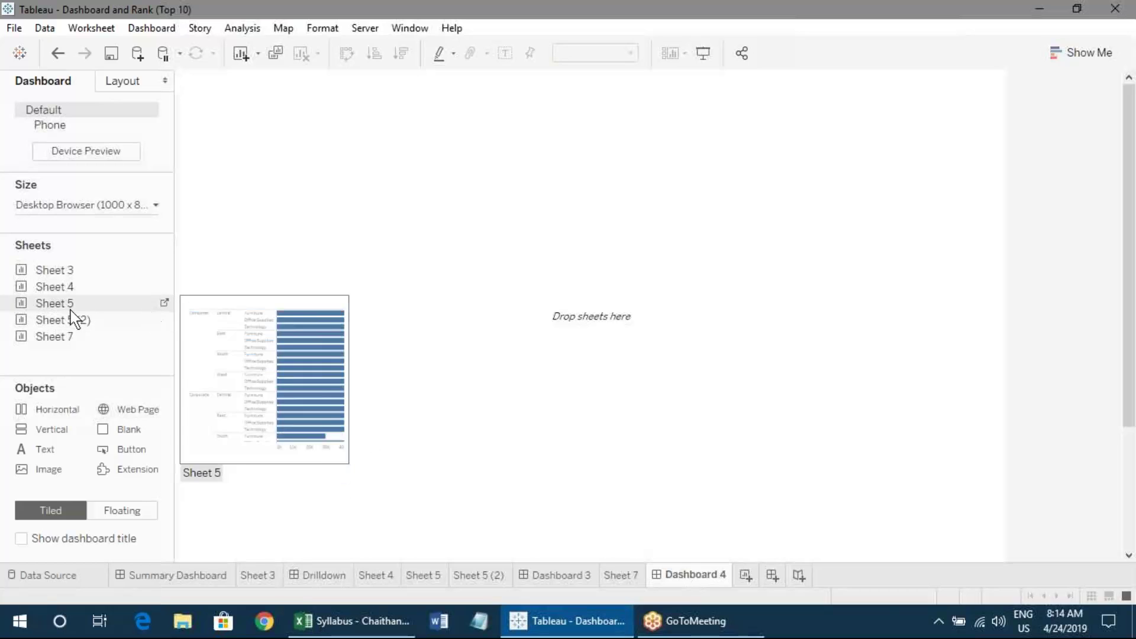
left_click_drag(59, 336, 347, 305)
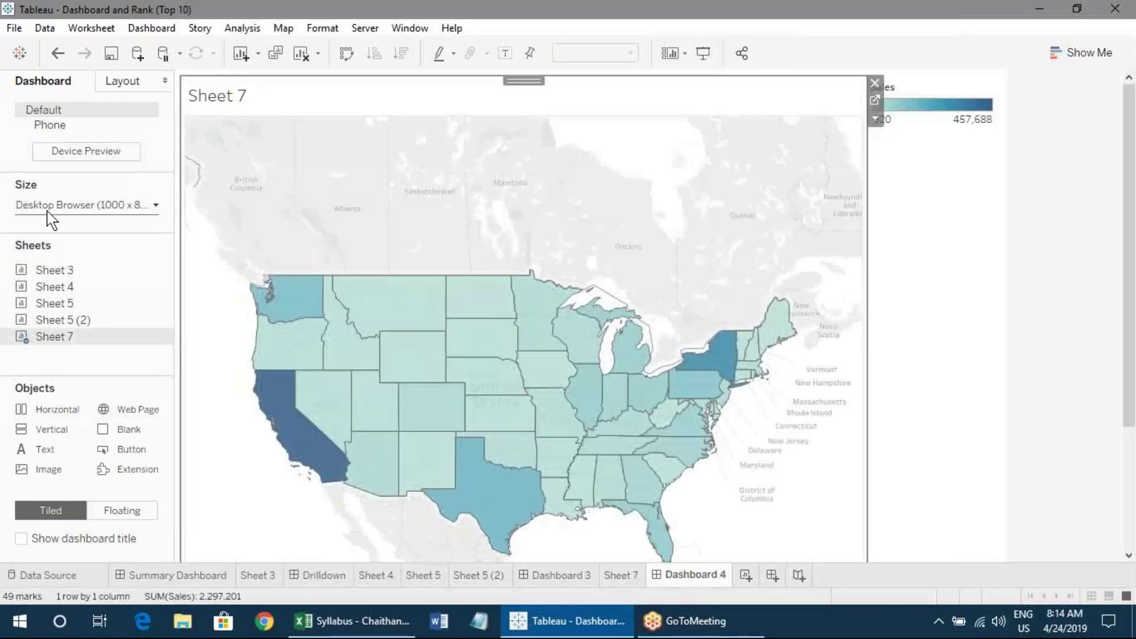
left_click(83, 205)
left_click(53, 232)
left_click(54, 267)
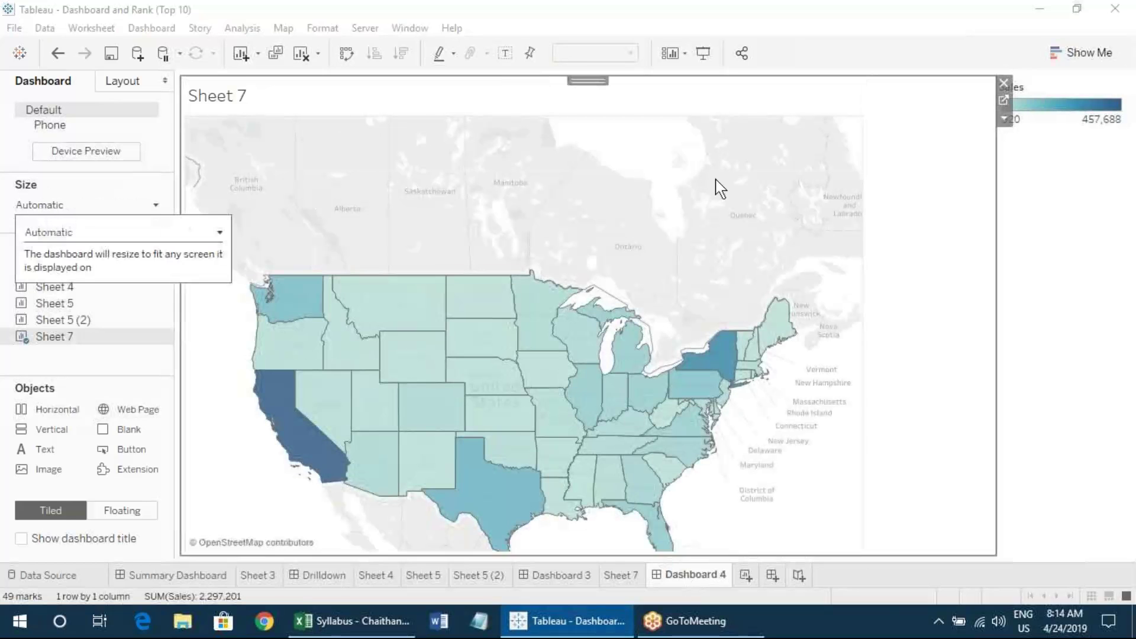
left_click(1004, 83)
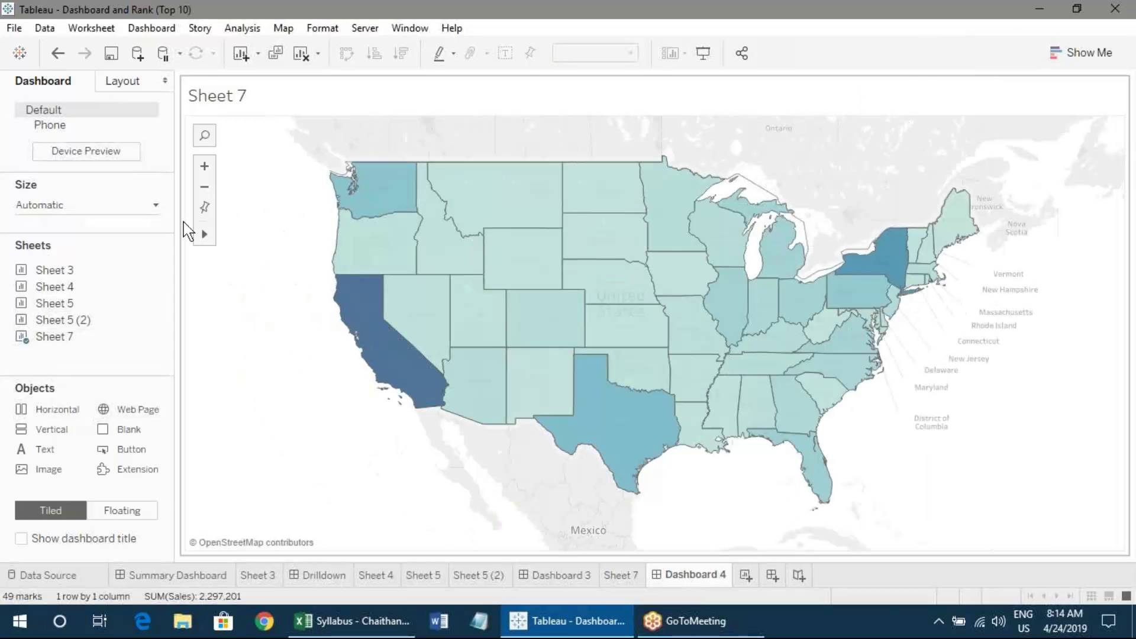
- Start a Go to URL action for Dashboard 4 with Sheet 7 as source, and set it to run on Select
left_click(153, 28)
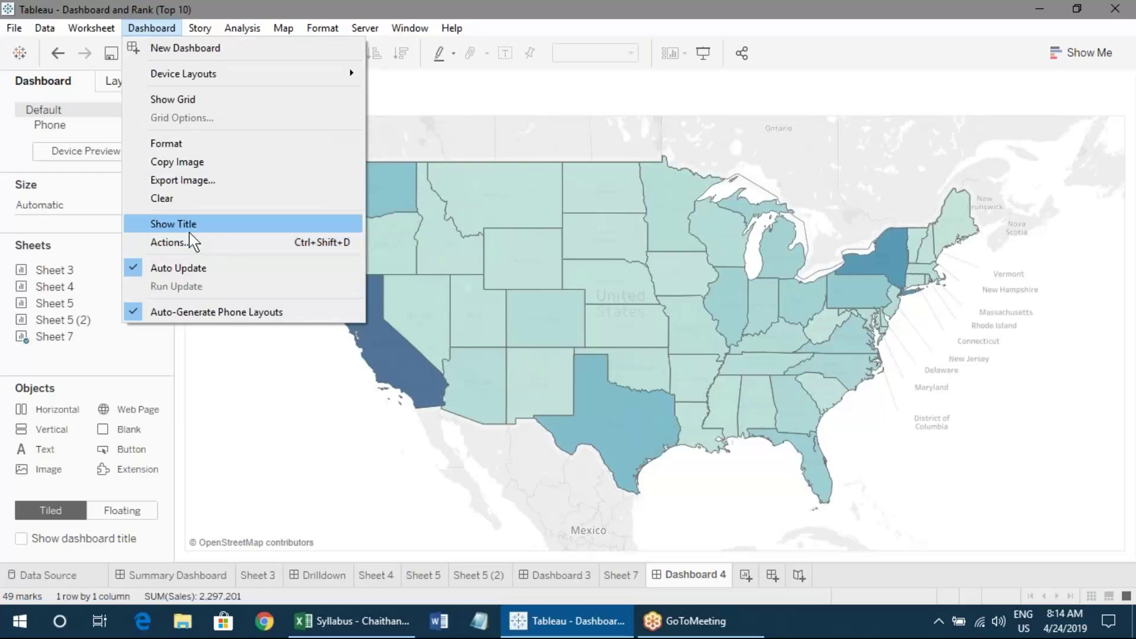
left_click(221, 244)
left_click(385, 380)
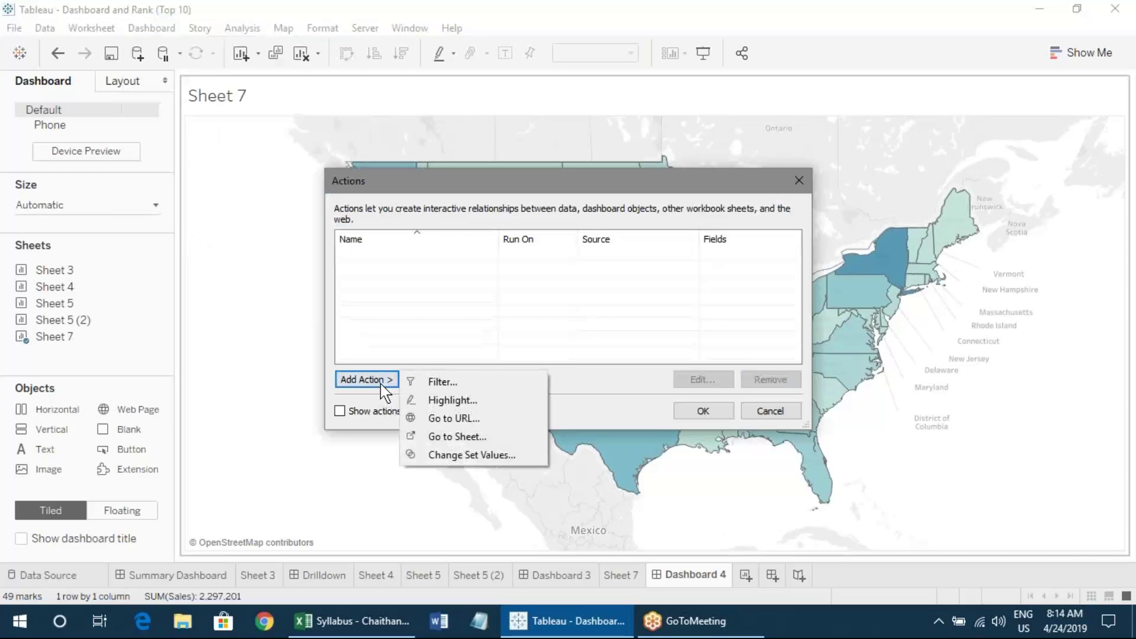
left_click(421, 420)
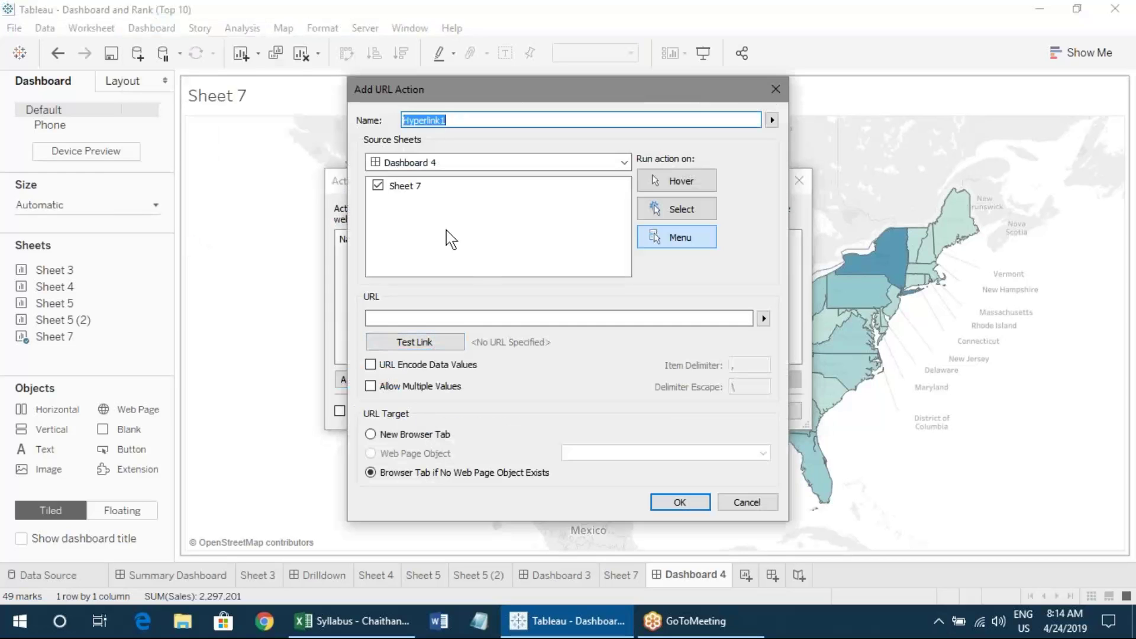
left_click(680, 204)
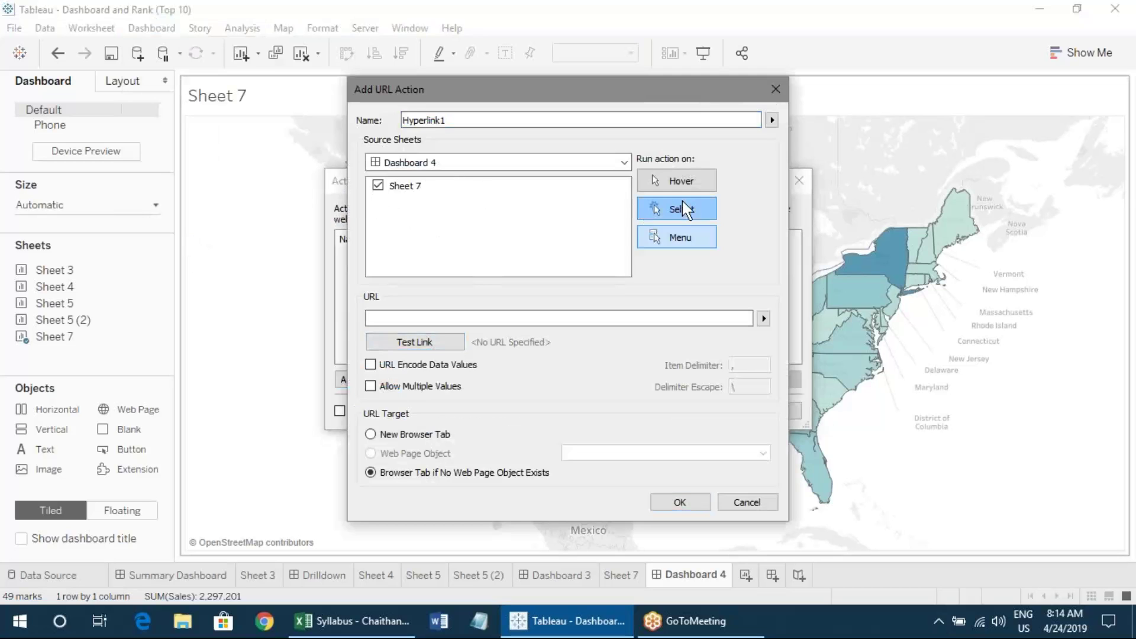
left_click(447, 320)
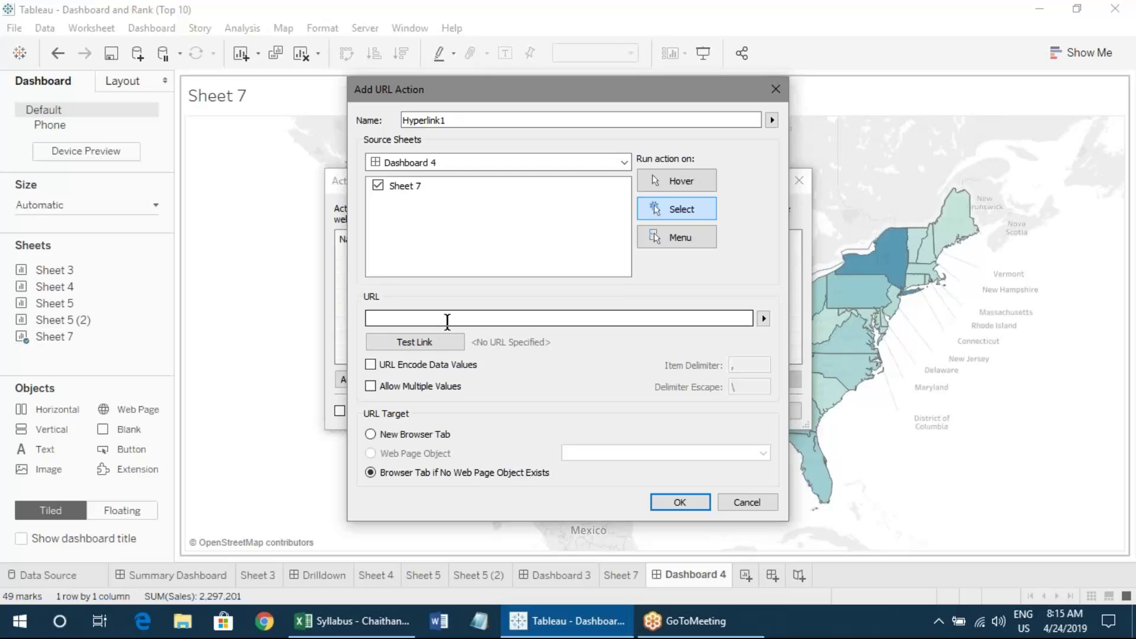
type("www.goog")
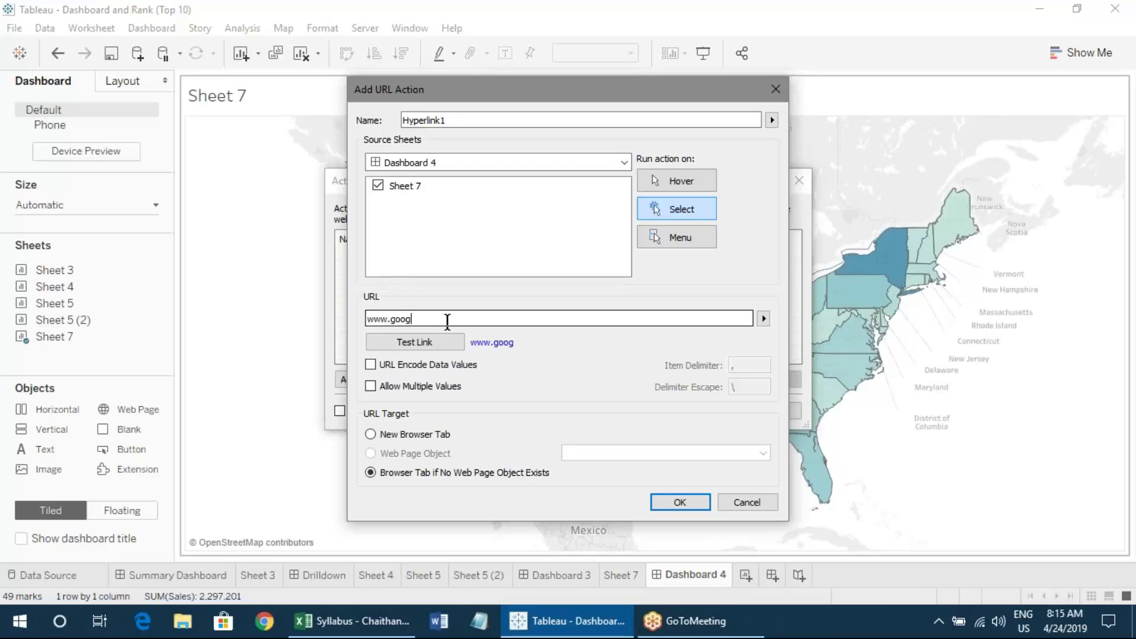
type("le.com/search?q=")
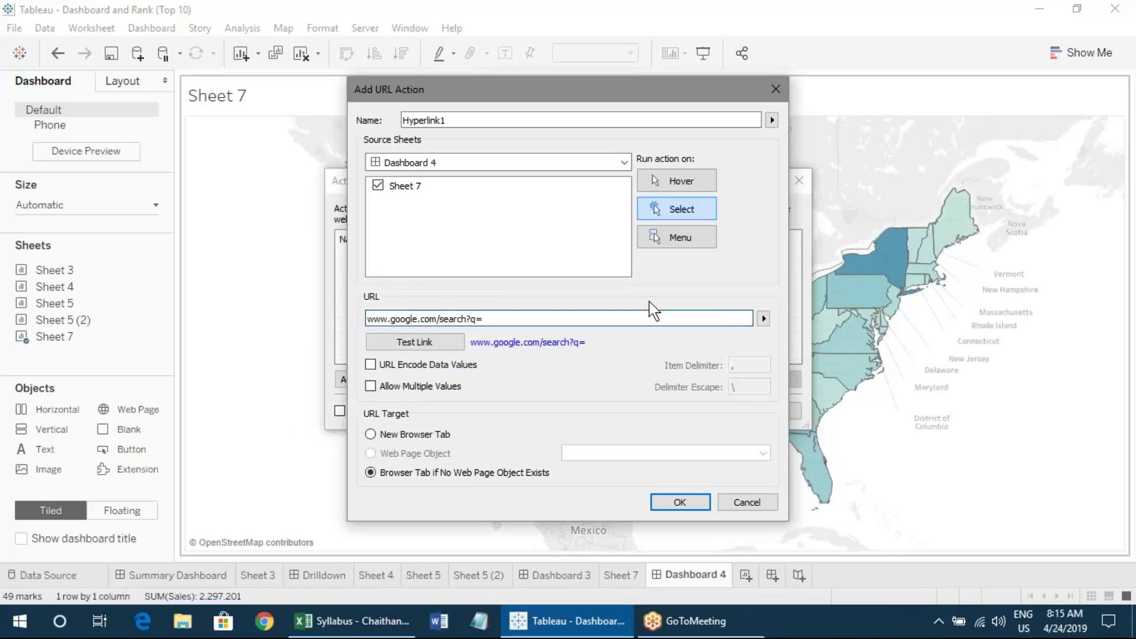
left_click(763, 319)
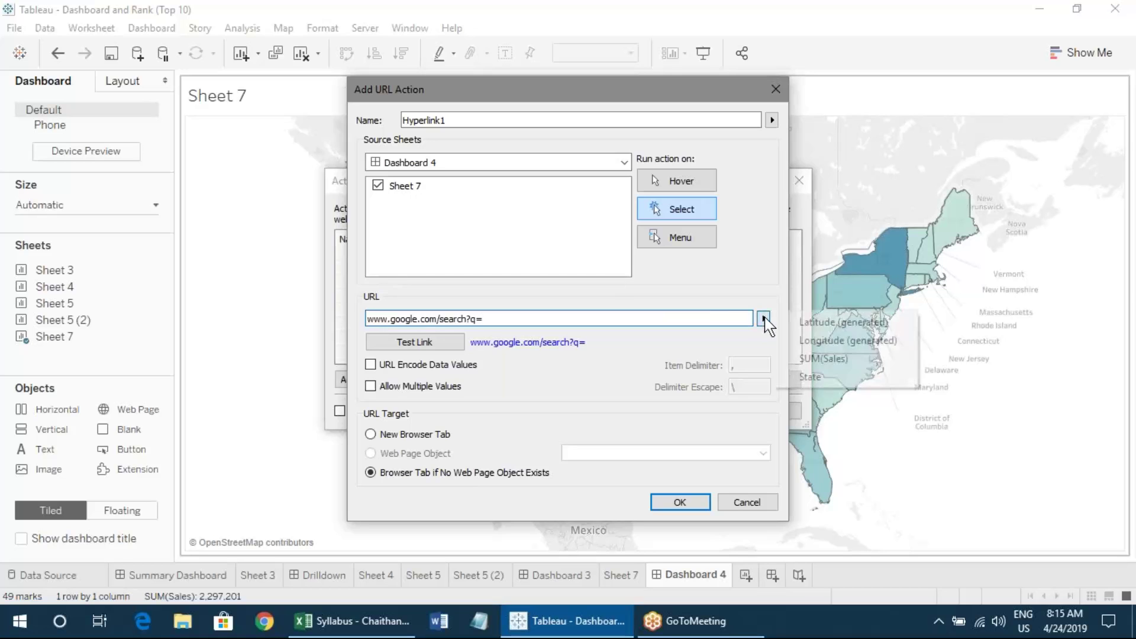
left_click(796, 377)
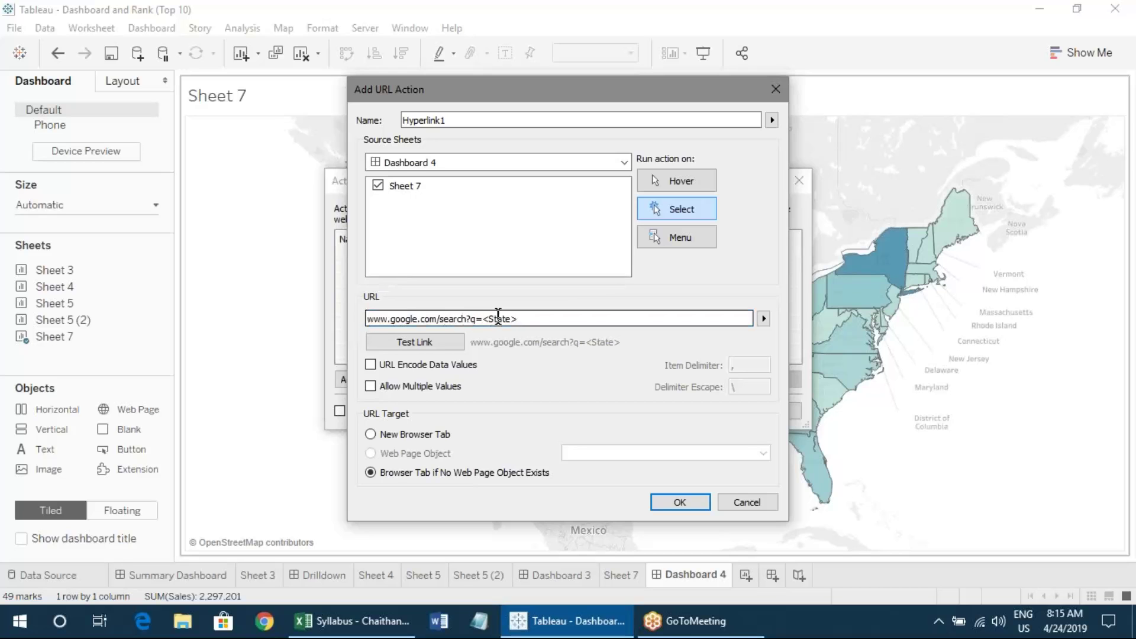
left_click_drag(485, 318, 540, 310)
left_click(526, 319)
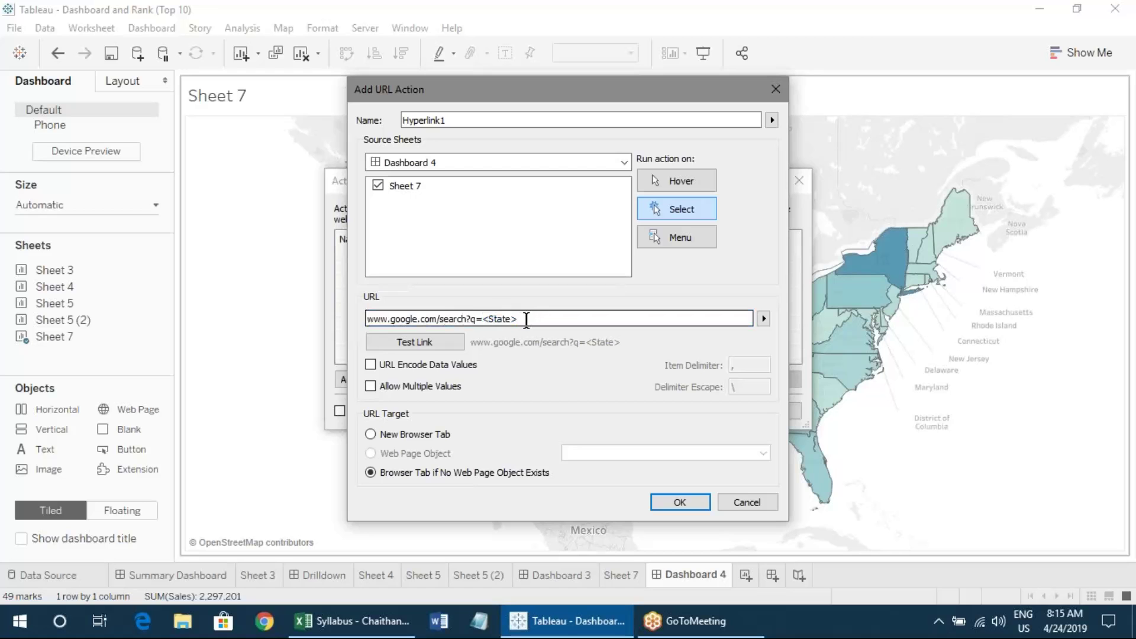
left_click(418, 343)
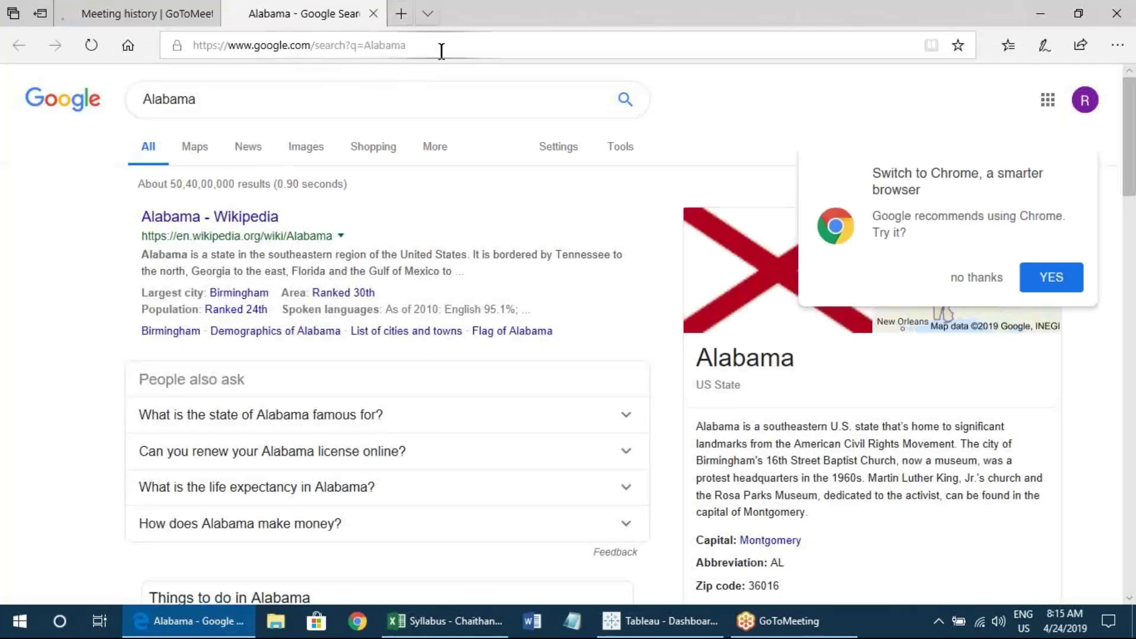
- Open the Wikipedia home page in a new browser tab and compare it with the Alabama Google results page
left_click(395, 13)
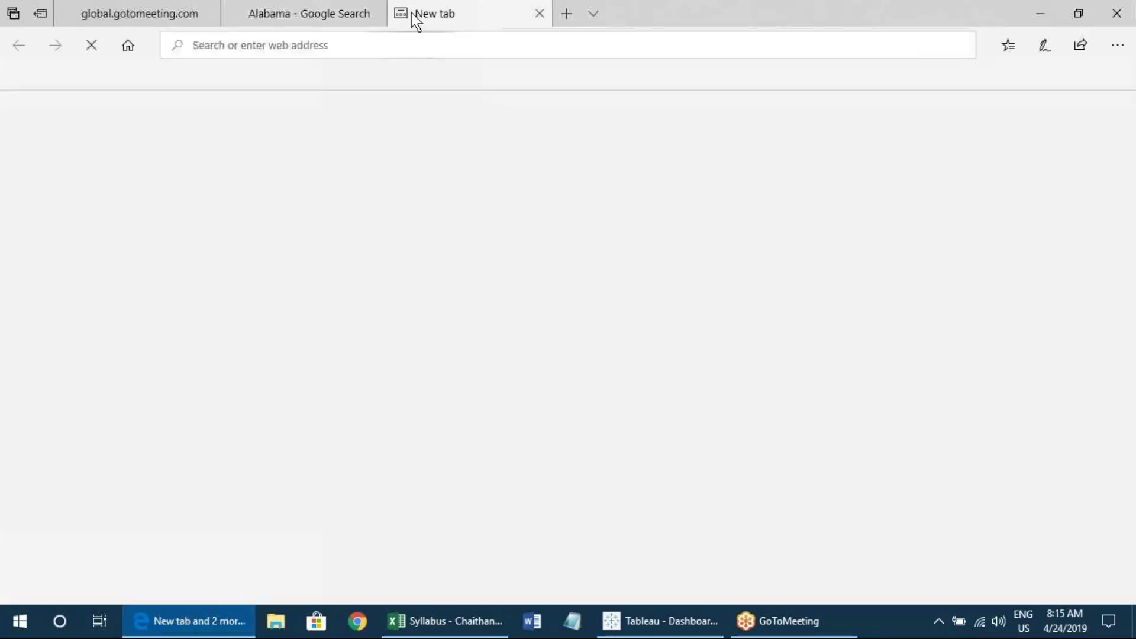
type("wikiped")
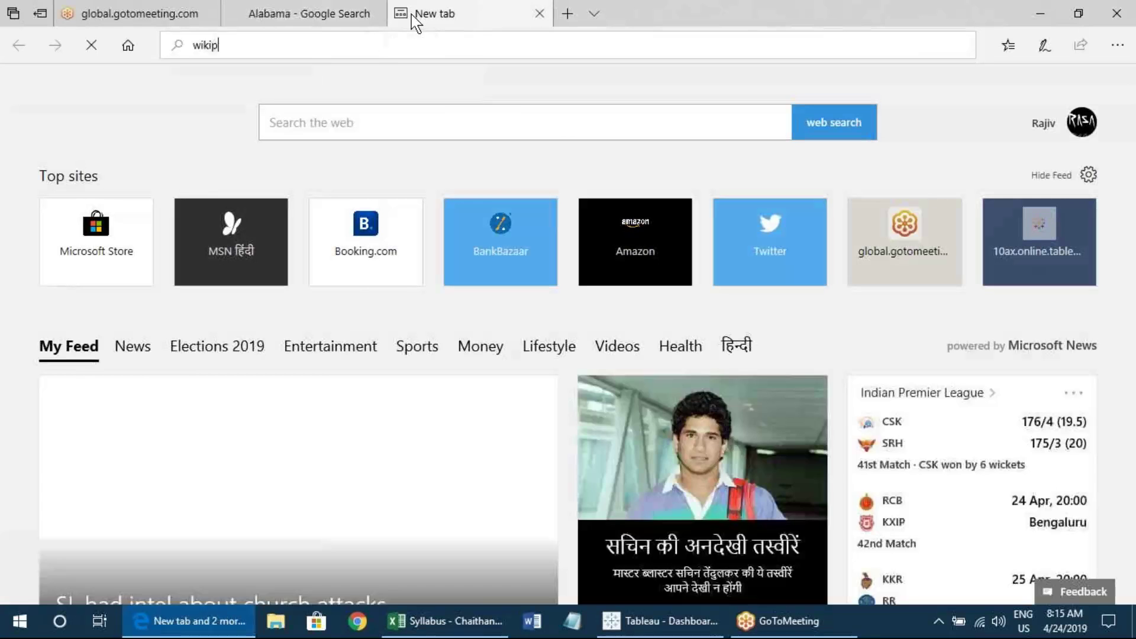
type("ia.com")
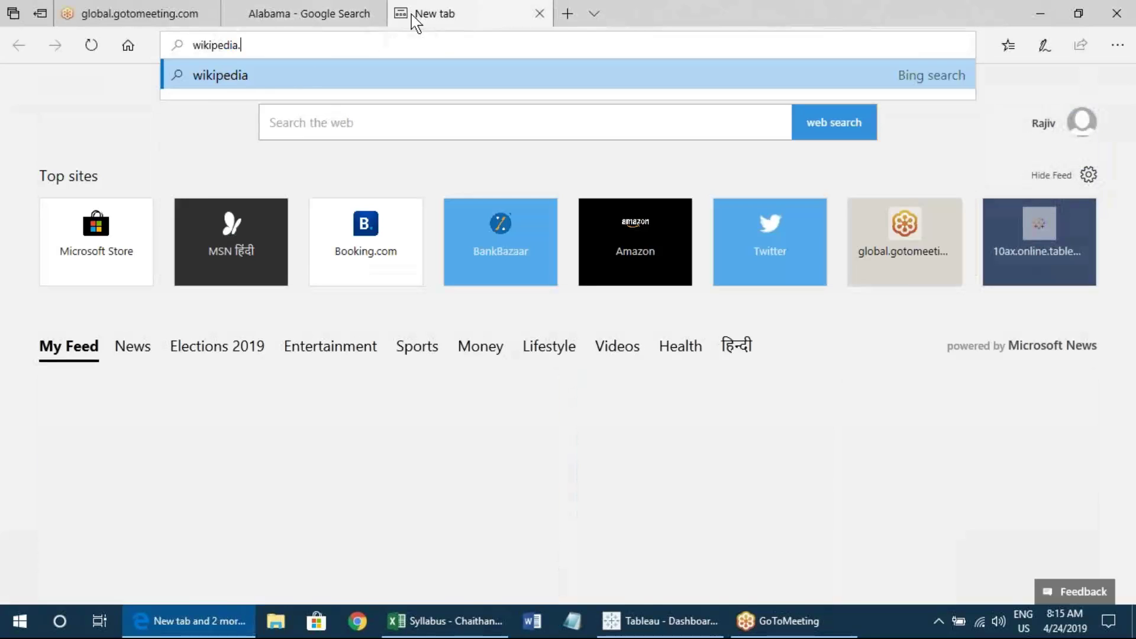
key("Return")
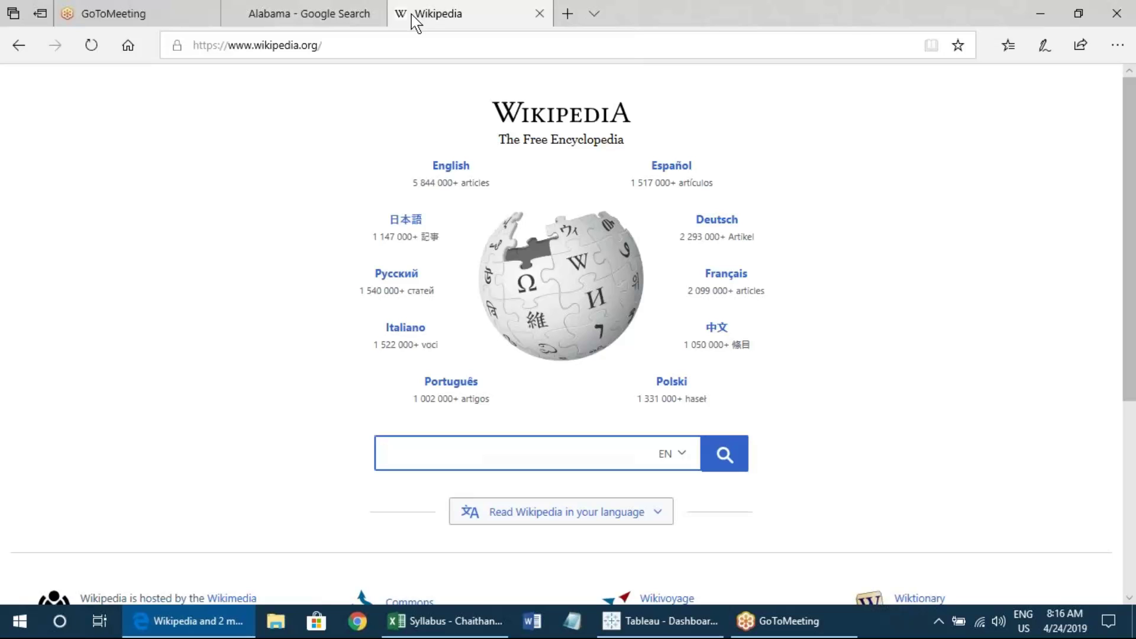
left_click(338, 16)
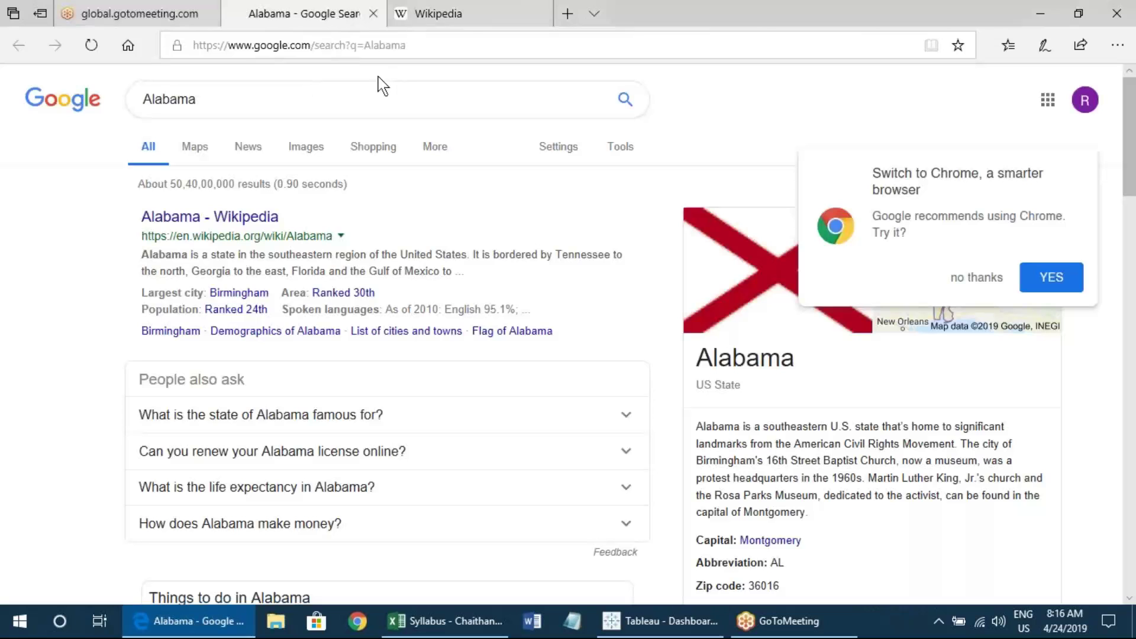
mouse_move(415, 23)
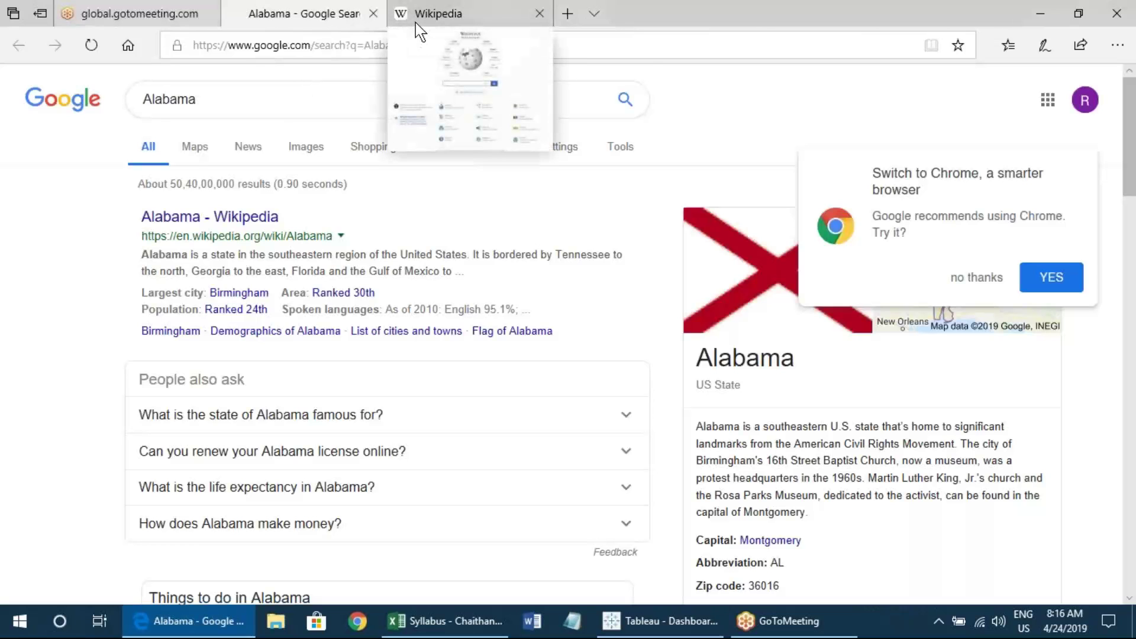
left_click(416, 23)
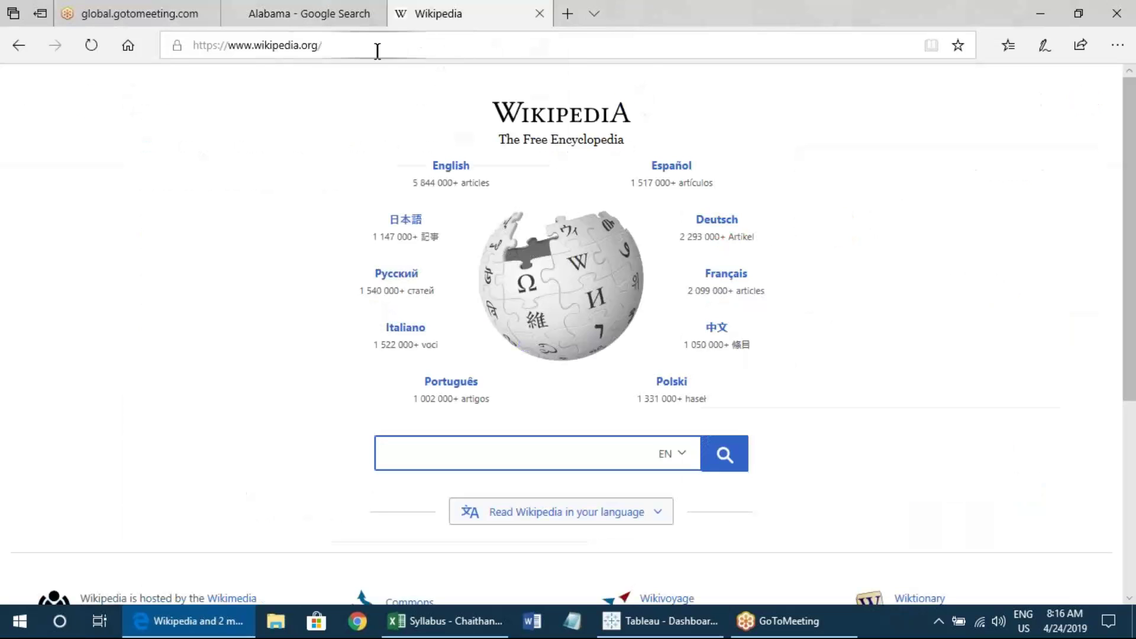
- Search Wikipedia for asdasdasdasdasdasdasd and examine where the search term sits in the results page's address
type("asdasdasdasdasdasdasd")
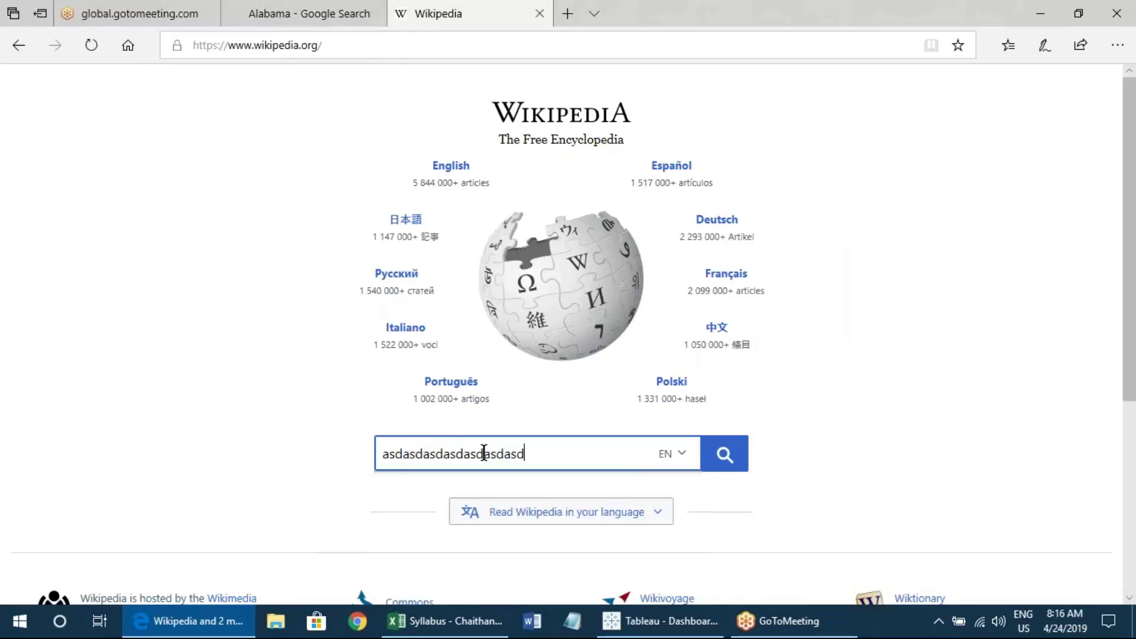
left_click(725, 454)
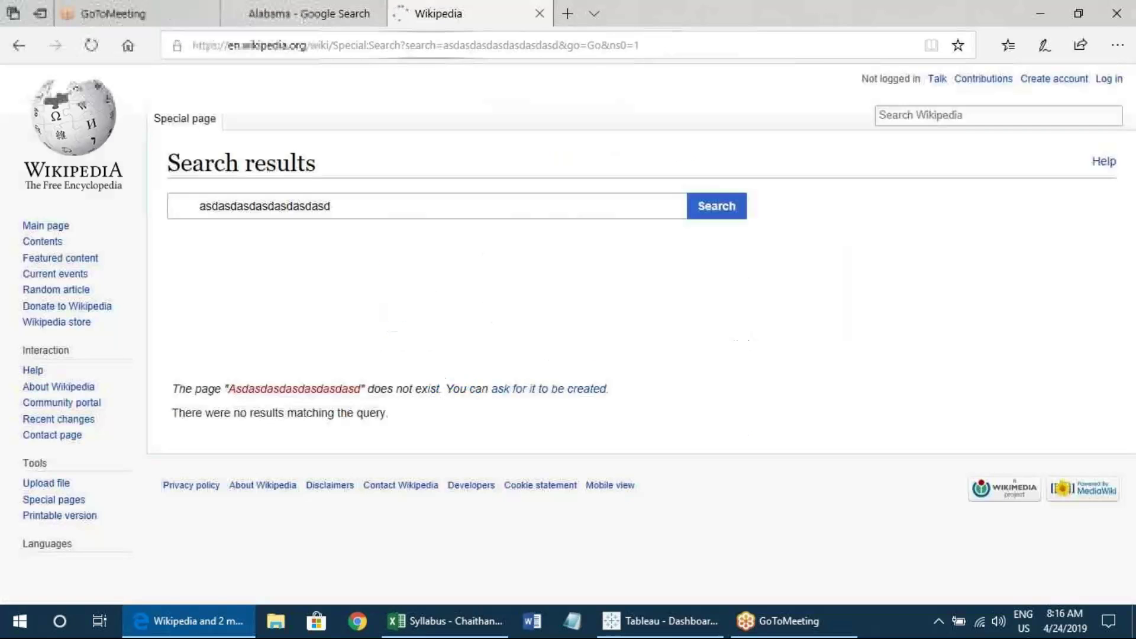
left_click_drag(443, 46, 558, 46)
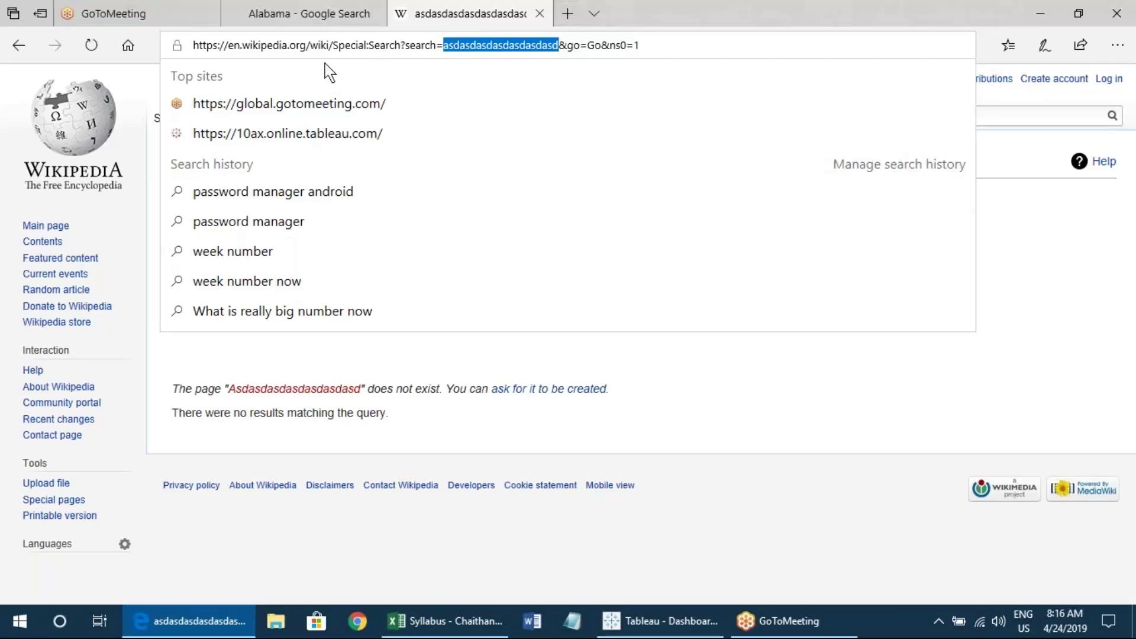
left_click(650, 51)
left_click_drag(660, 52, 151, 74)
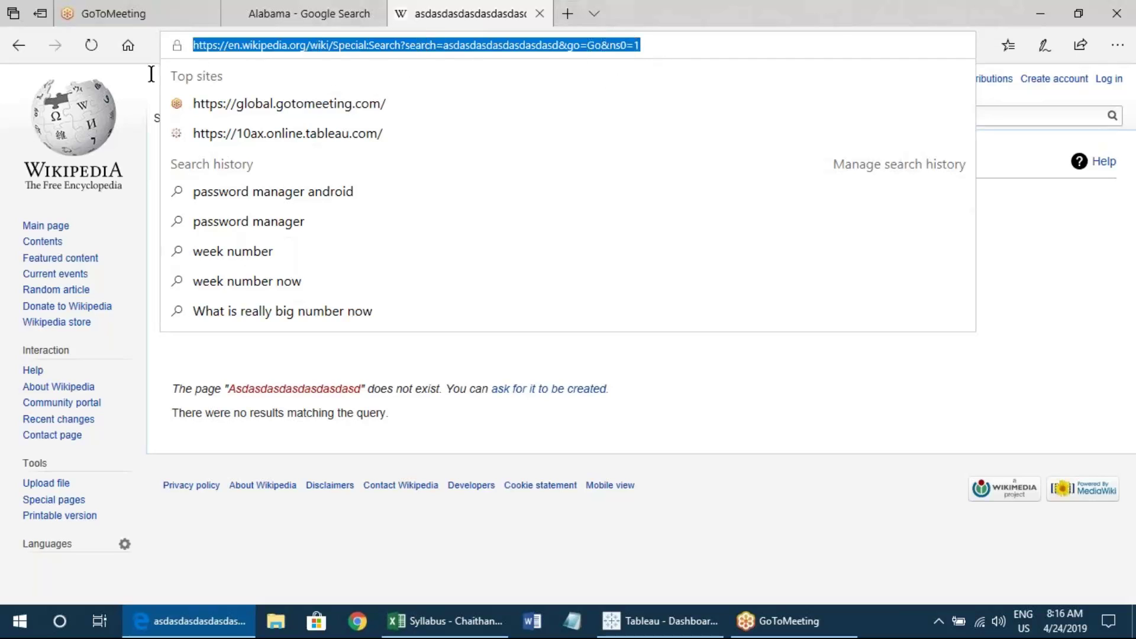
- Search google.co.in for asdasdasdasdasd in the Alabama results tab, examine the q parameter, and copy the whole results address
left_click(297, 18)
left_click(280, 46)
type("google.co.in/")
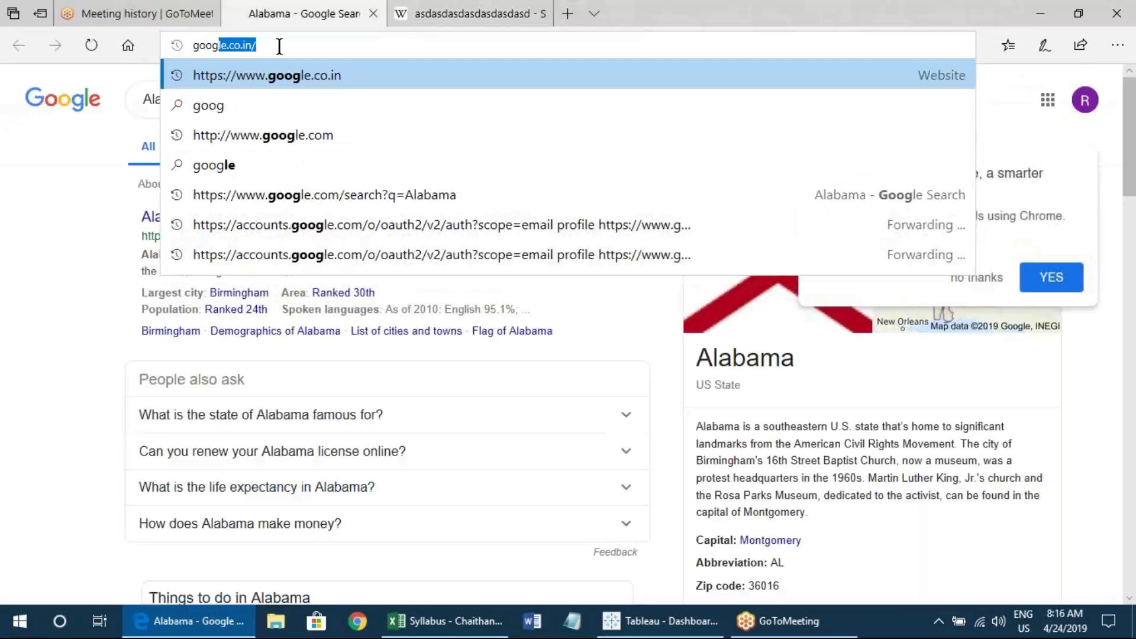
key("Right")
key("Return")
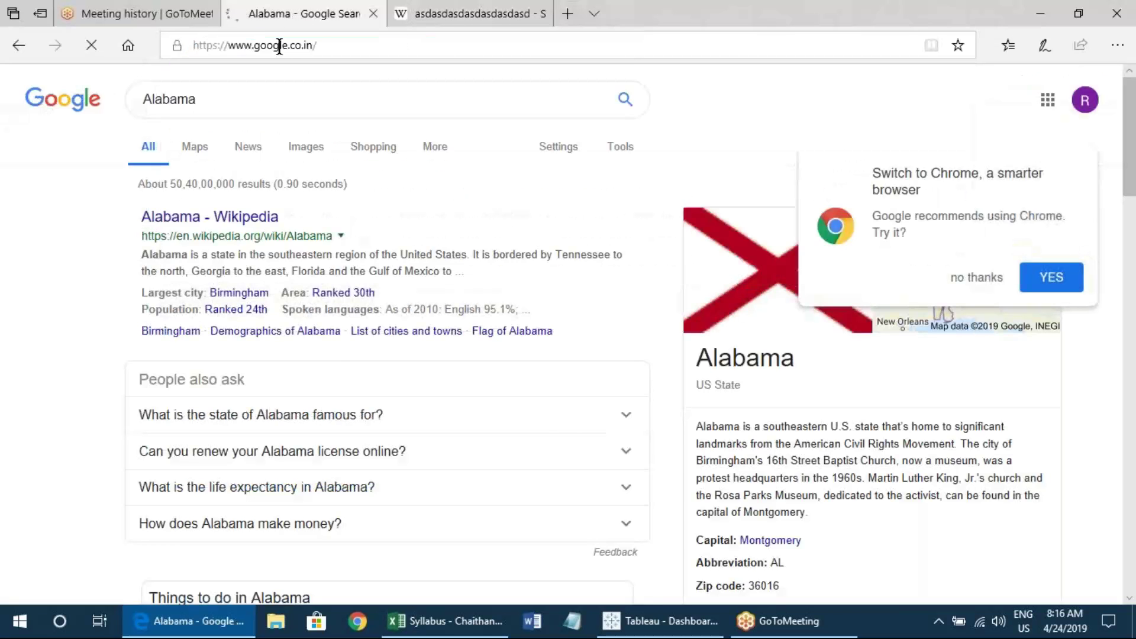
type("asdasdasdasdasd")
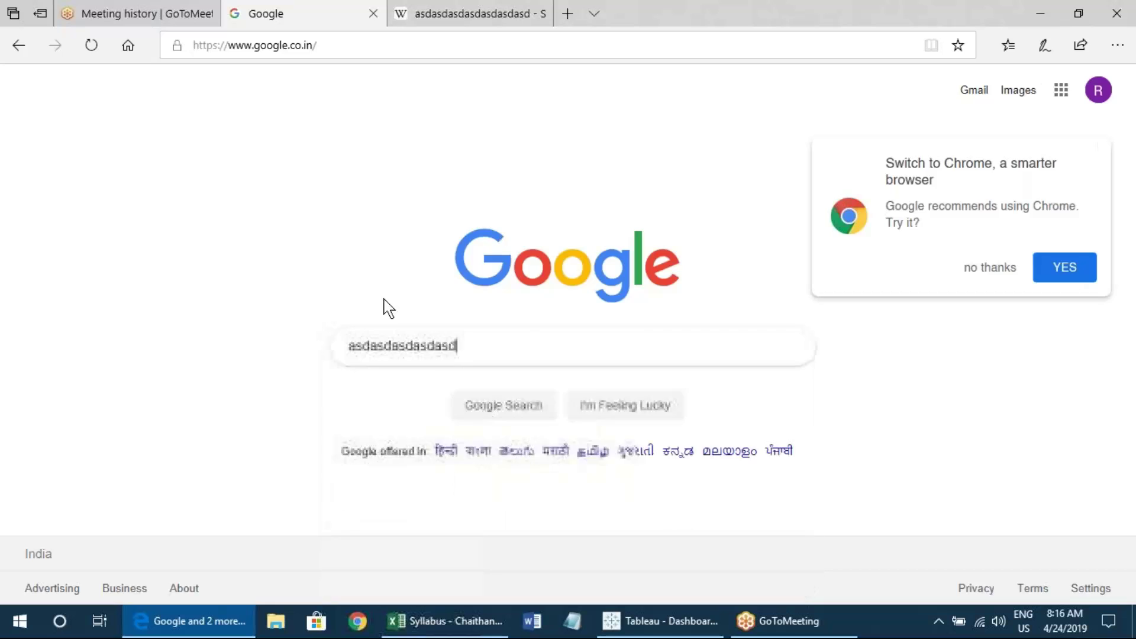
key("Return")
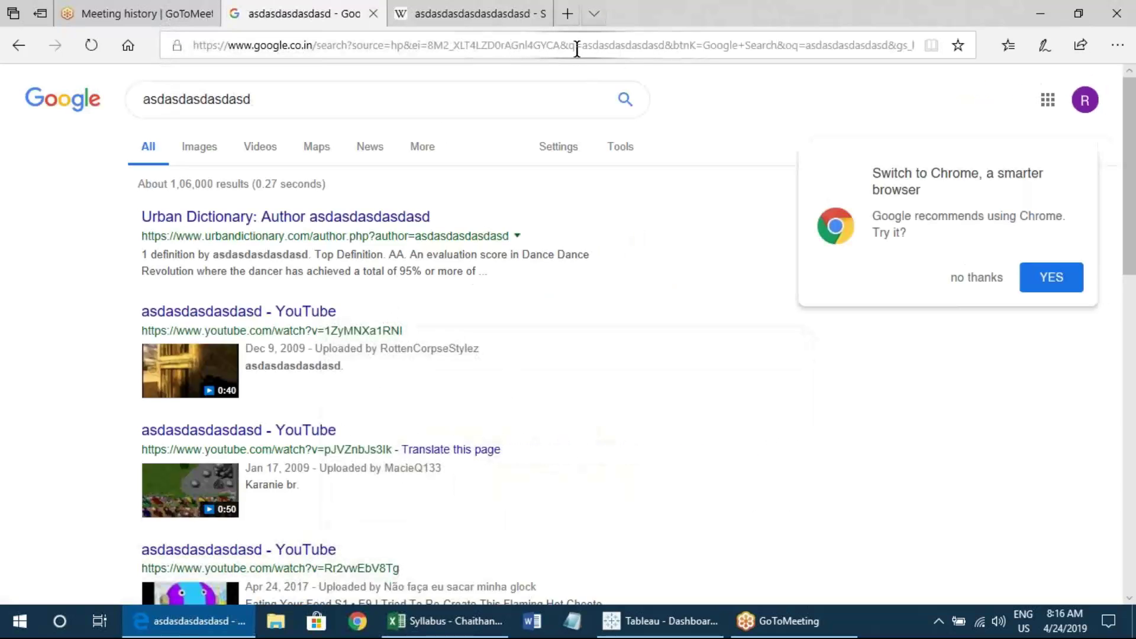
left_click_drag(580, 50, 661, 51)
left_click(668, 49)
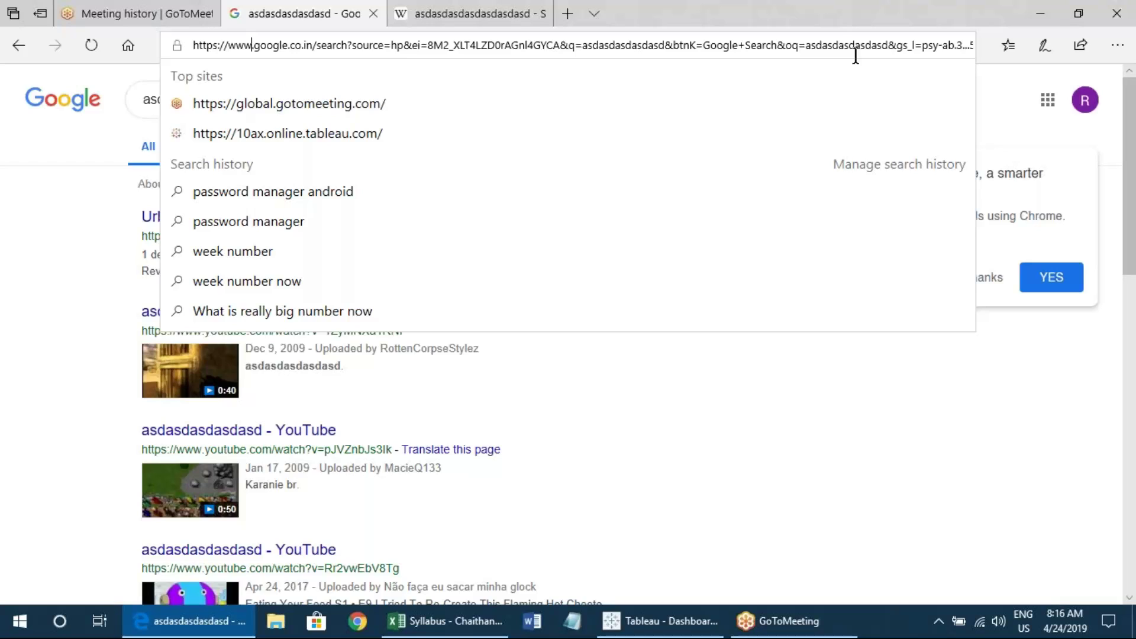
key("ctrl+a")
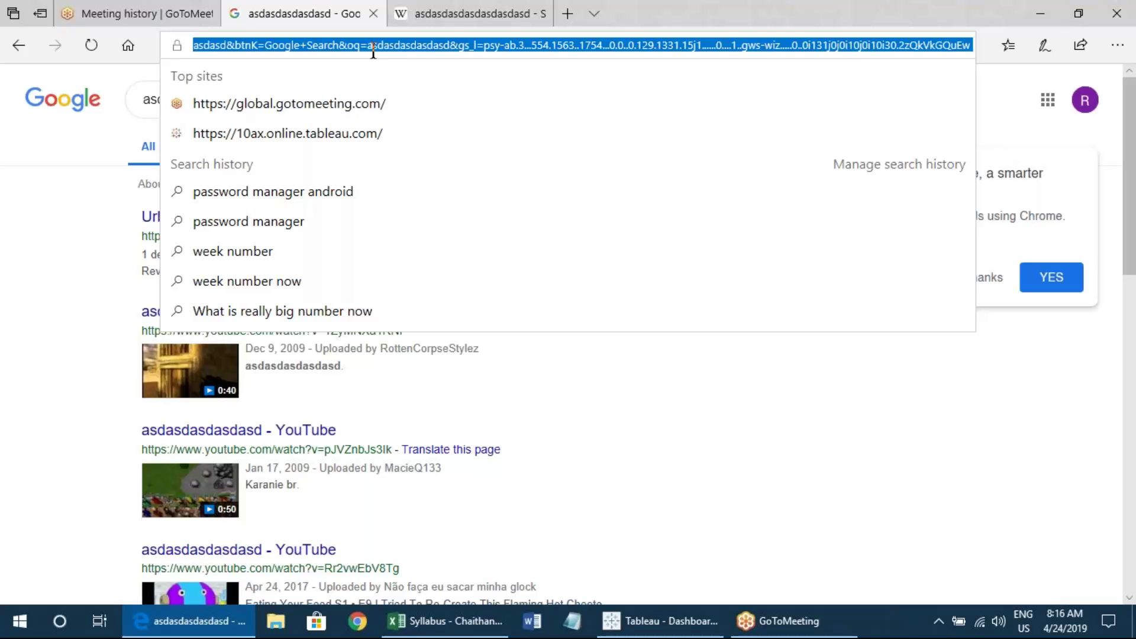
- Switch back to Tableau and replace the action's URL with the copied Google search address
left_click(644, 613)
left_click(545, 313)
key("ctrl+a")
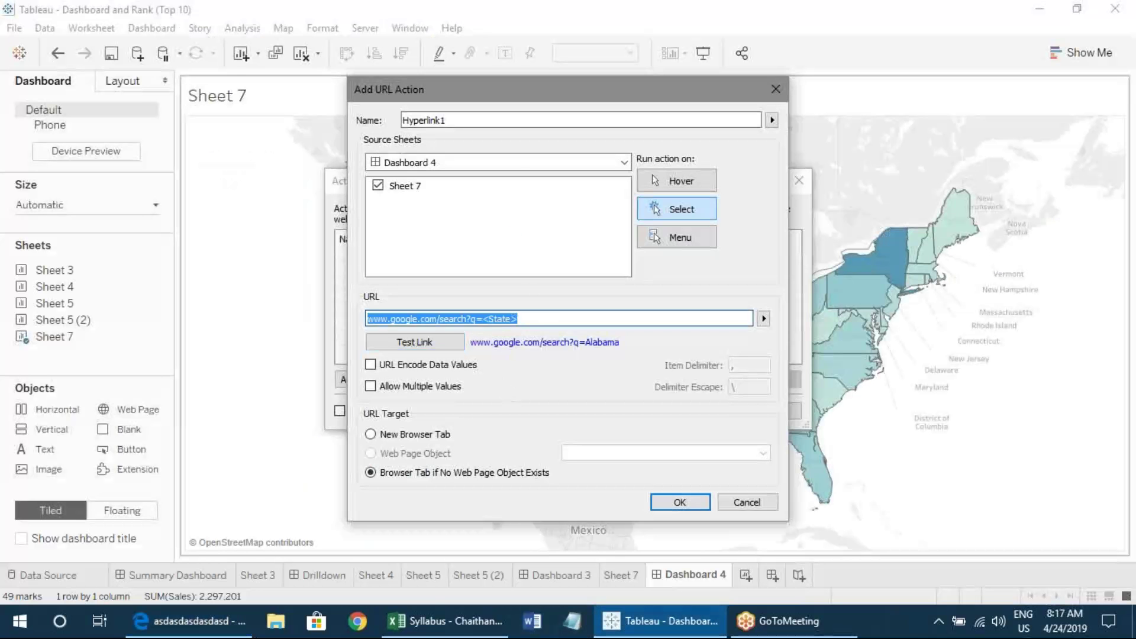
key("BackSpace")
type("V")
key("BackSpace")
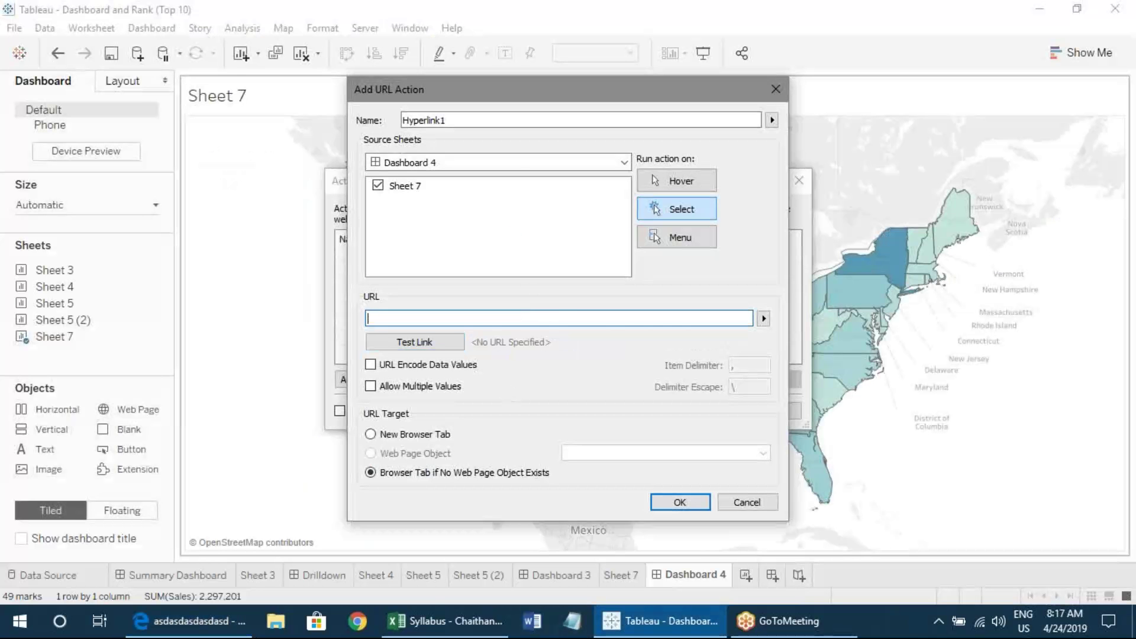
key("ctrl+v")
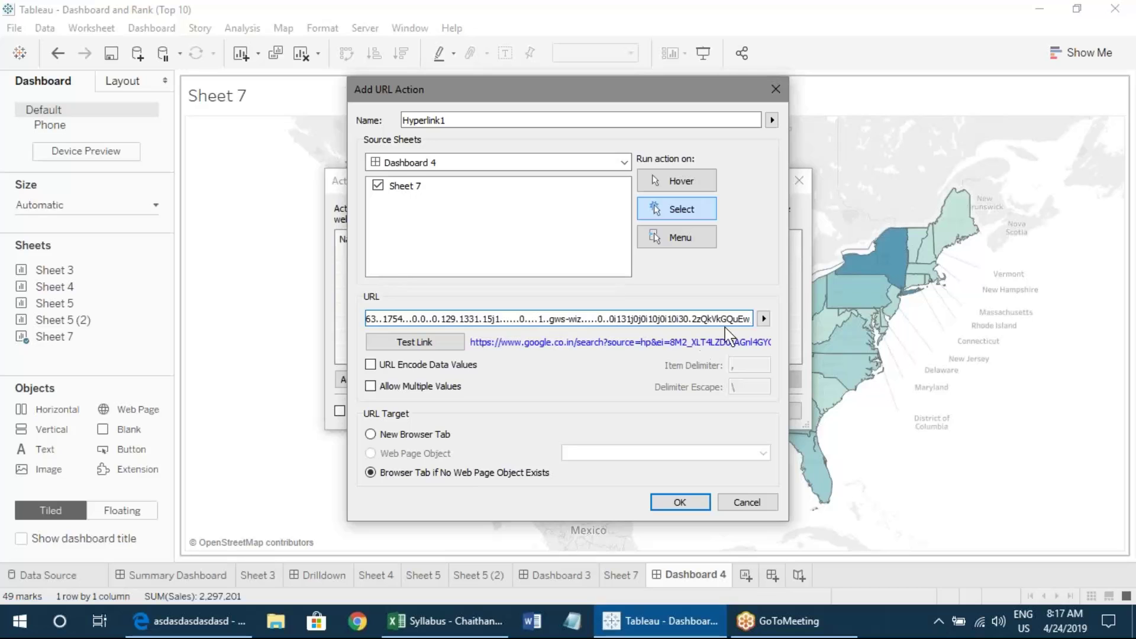
- Replace the search term after q= in the action's URL with the State field, test the link in the browser, and return to Tableau
key("Home")
left_click(696, 320)
left_click_drag(696, 319, 718, 323)
key("Delete")
key("Delete")
key("Delete")
key("Delete")
key("Delete")
key("Delete")
key("Delete")
key("Delete")
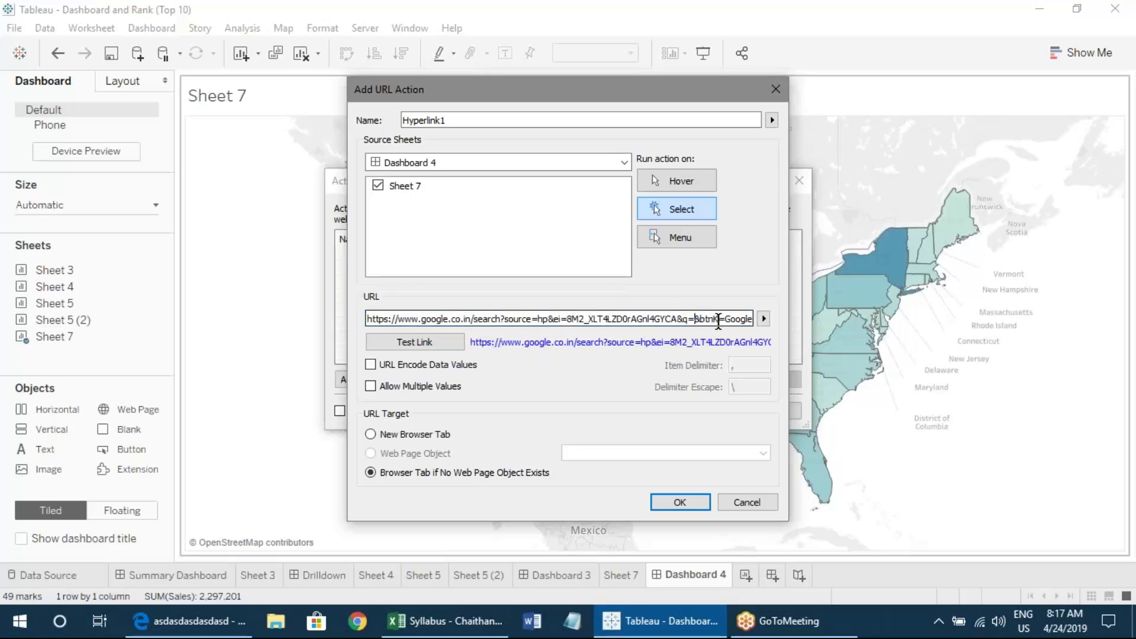
left_click(764, 318)
left_click(804, 377)
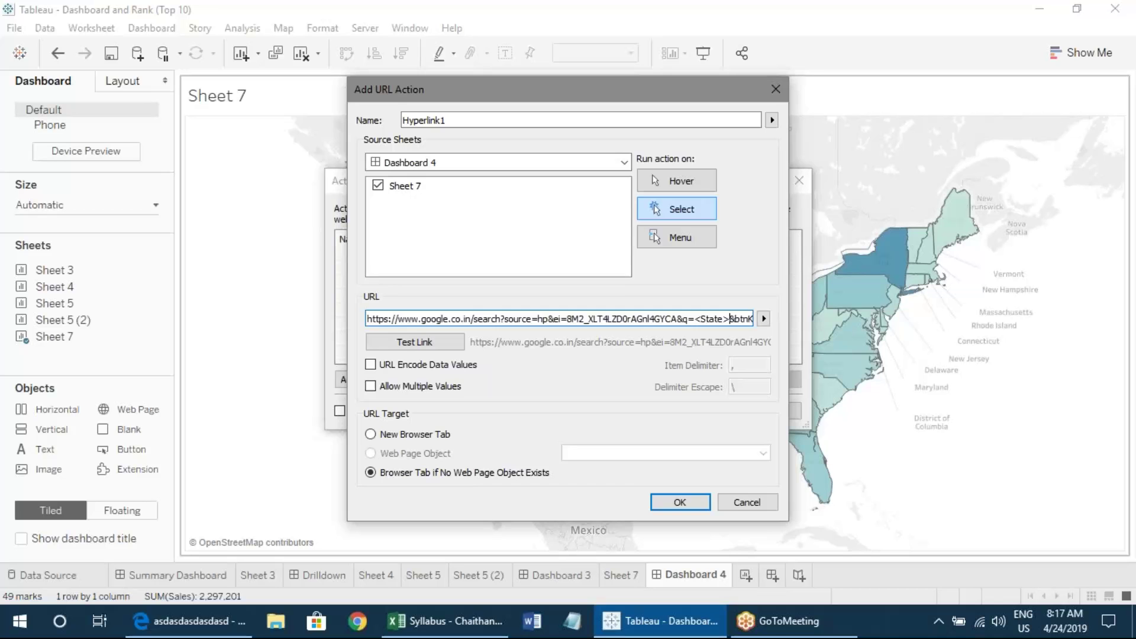
left_click(402, 344)
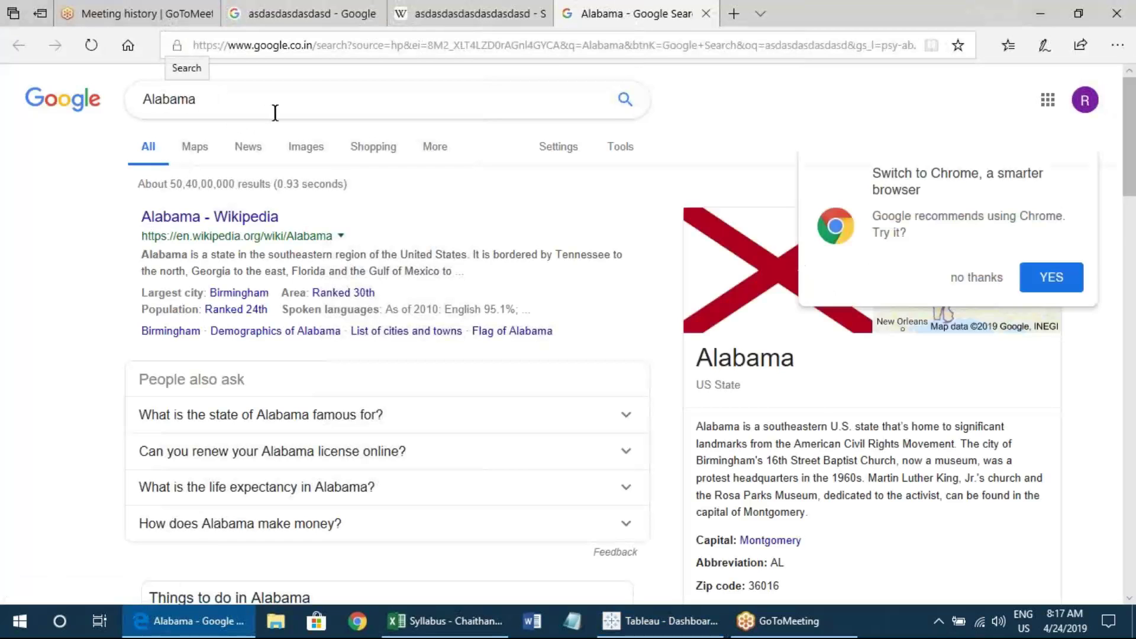
left_click(660, 621)
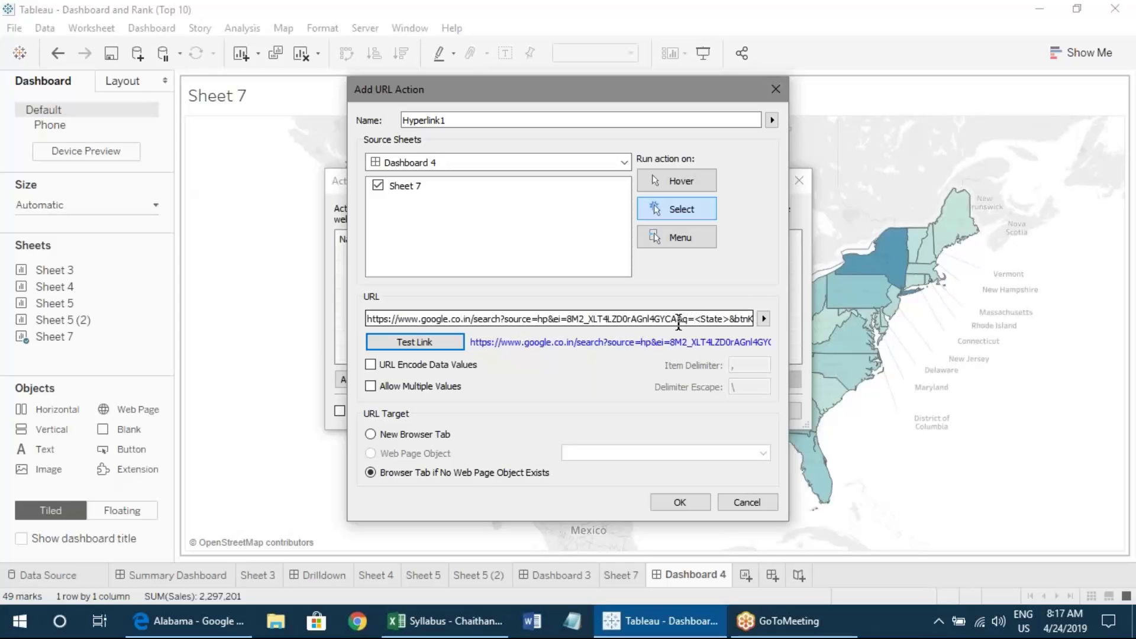
left_click_drag(679, 319, 514, 319)
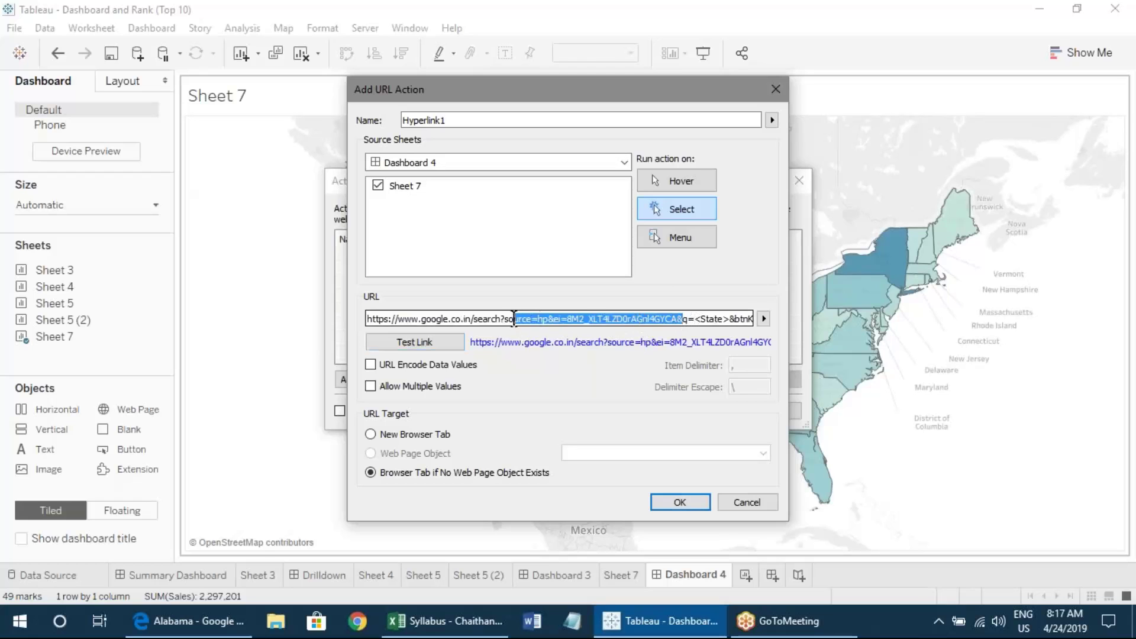
key("Delete")
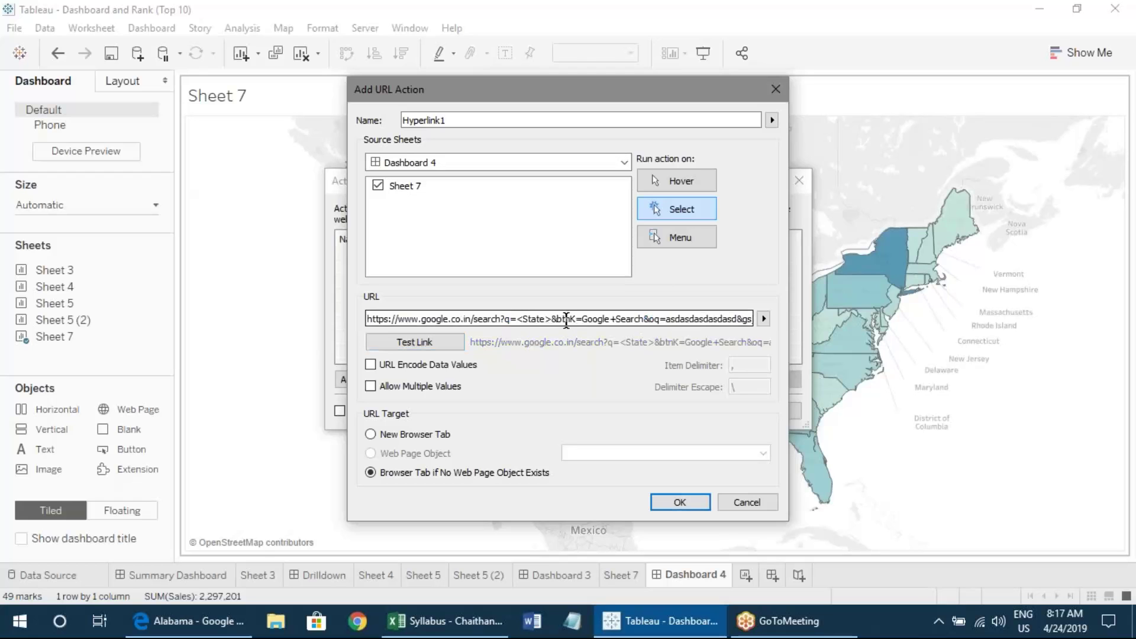
left_click_drag(551, 319, 1065, 324)
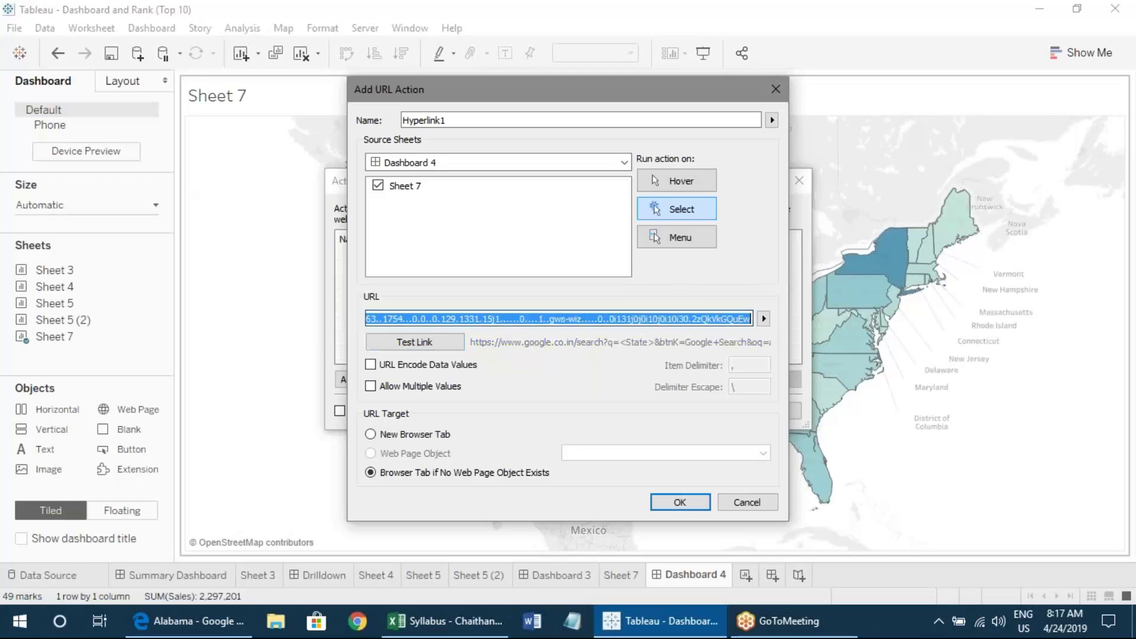
key("Delete")
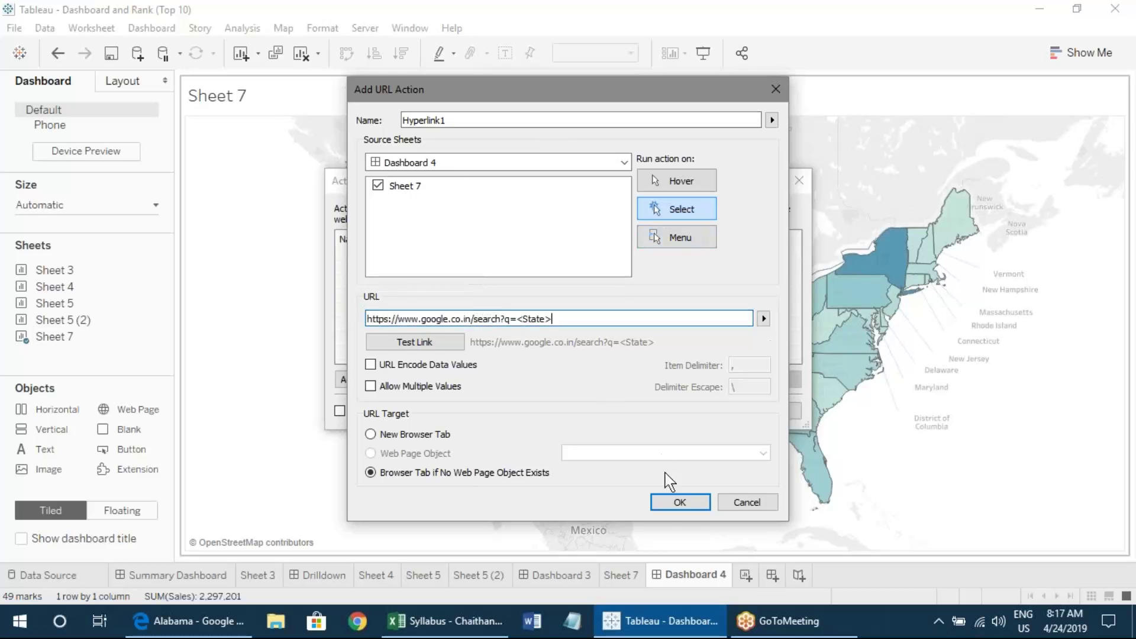
- Save the URL action, close the actions list, and select South Dakota on the map to run it
left_click(674, 503)
left_click(697, 407)
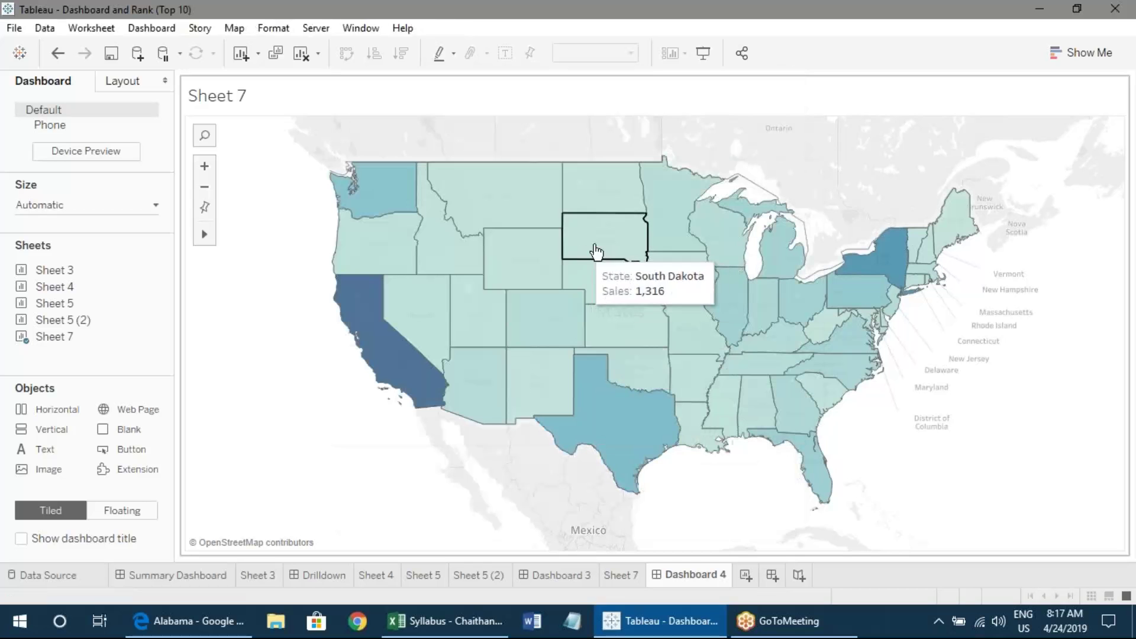
left_click(596, 248)
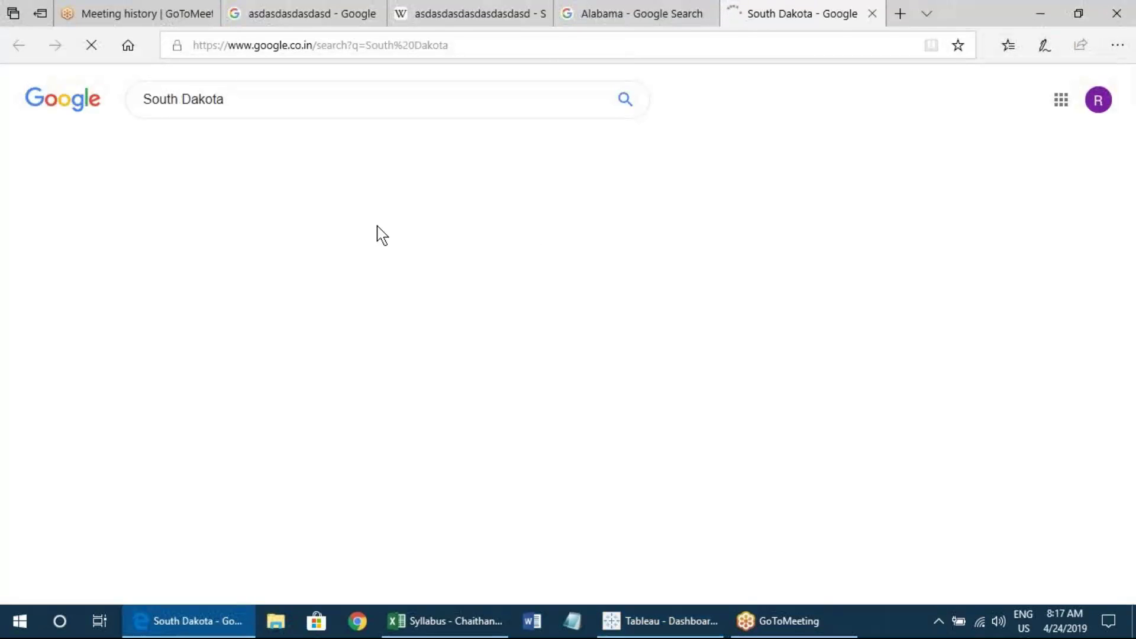
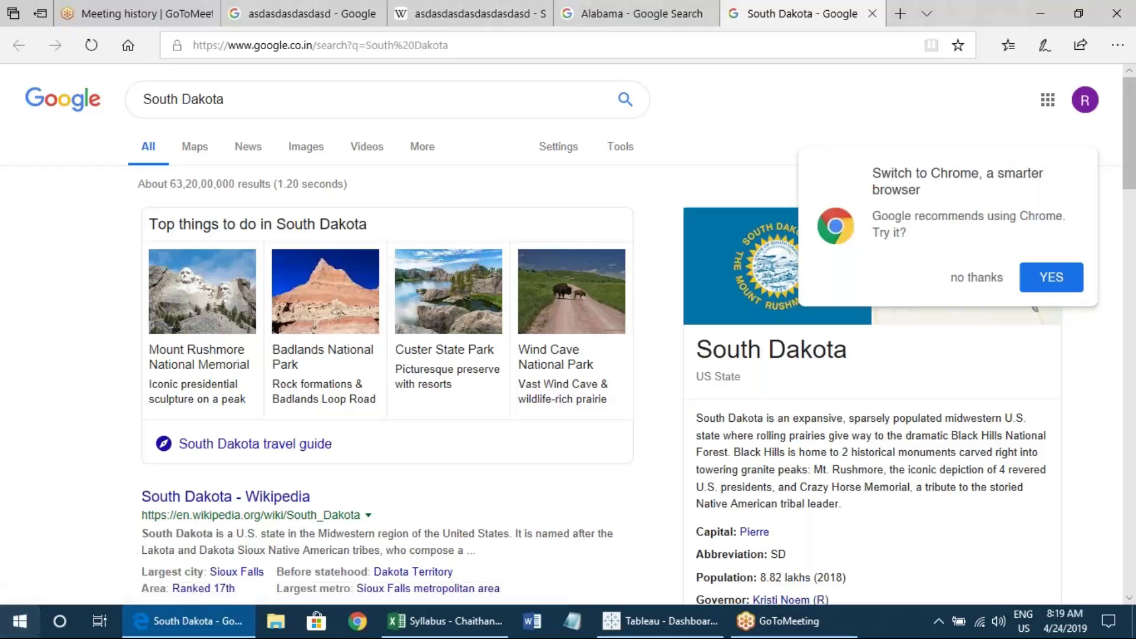
- Examine the address of the South Dakota search results page, including how the state name is passed in the q parameter
mouse_move(455, 624)
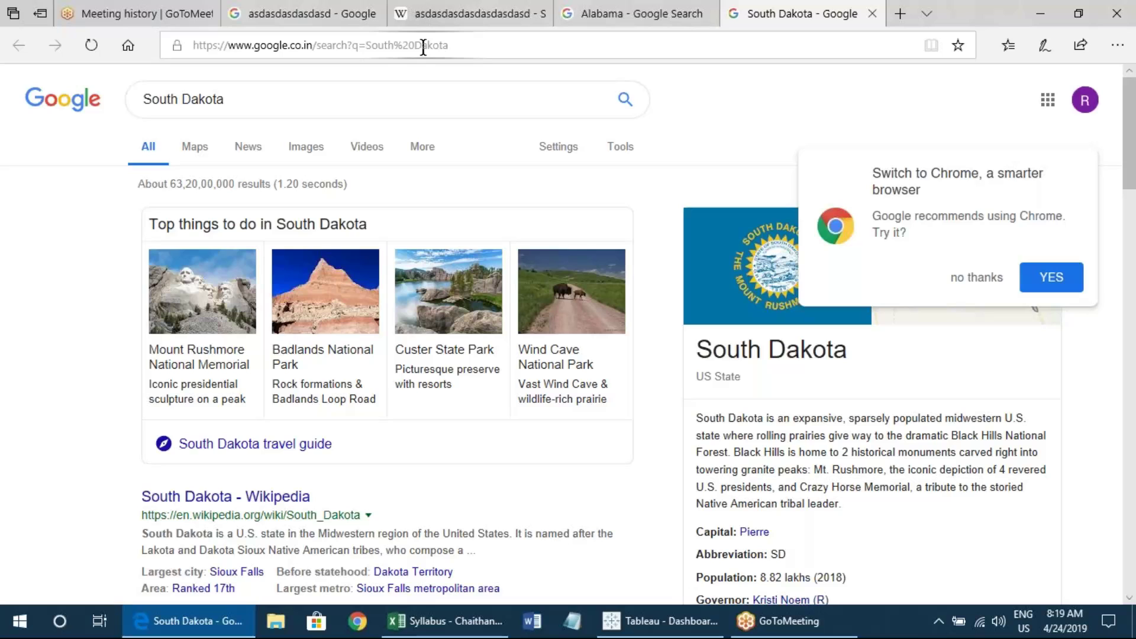
left_click(464, 45)
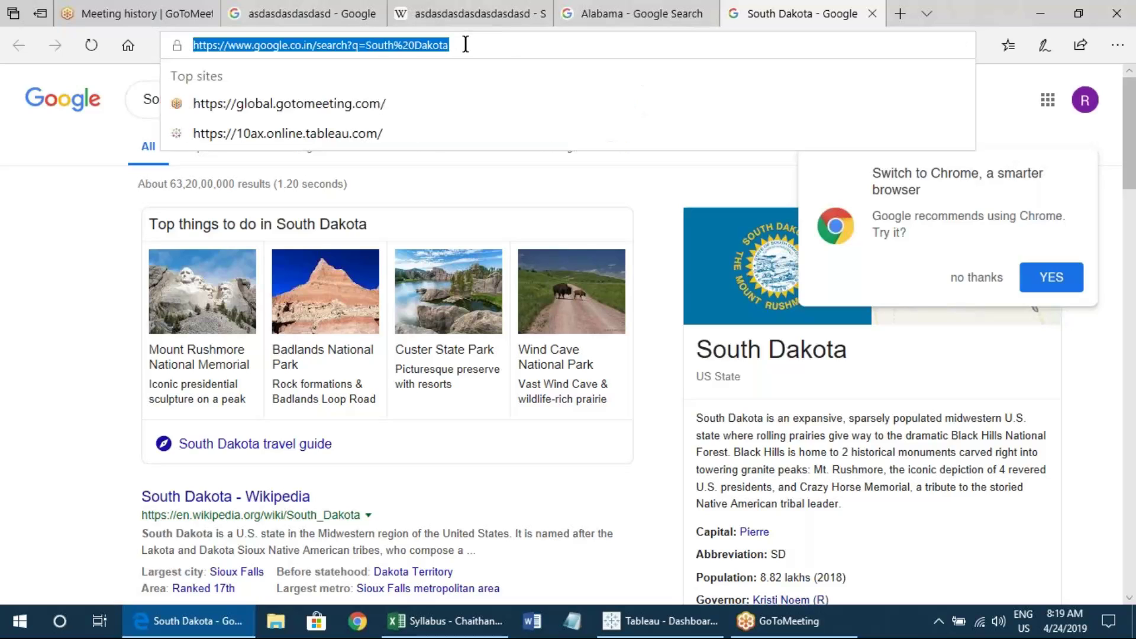
left_click(82, 207)
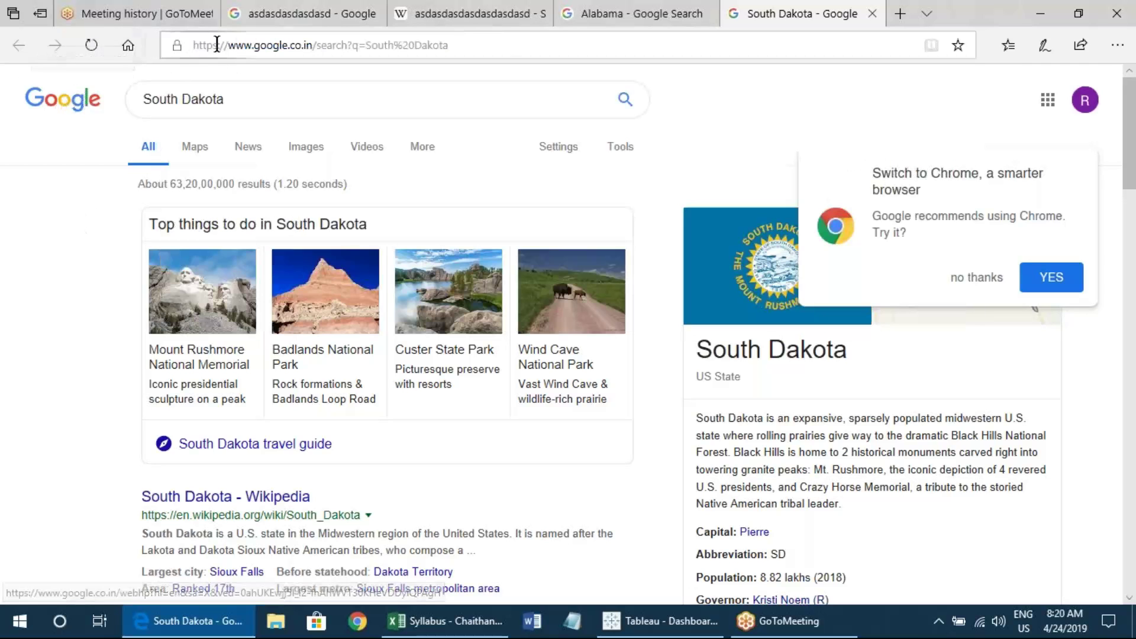
left_click(460, 48)
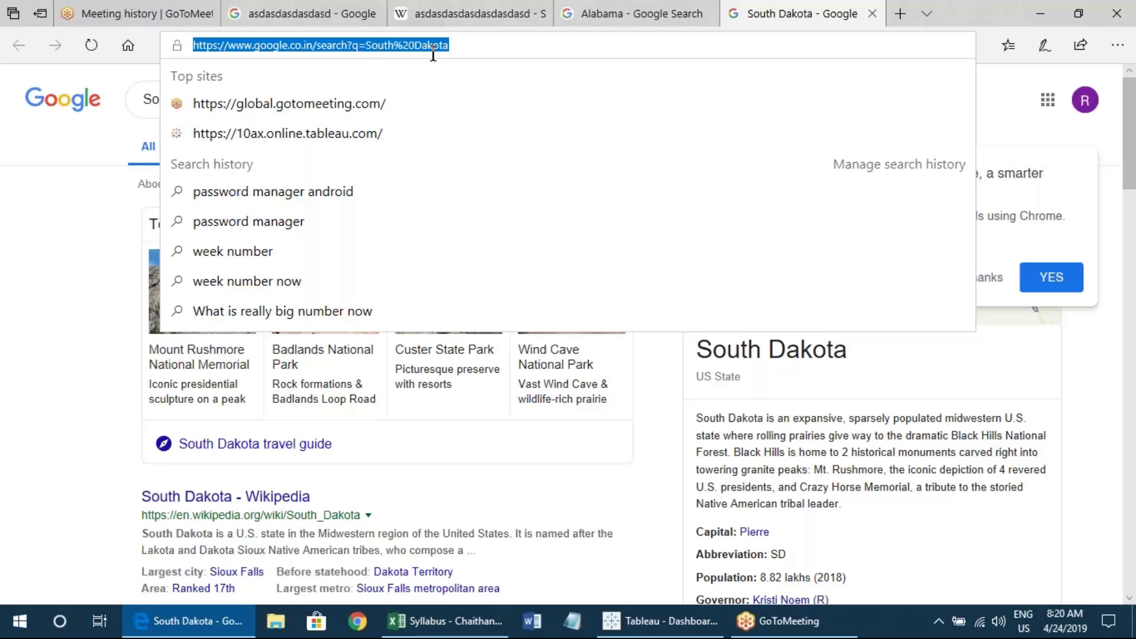
- Search Google for sdfsdf, examine the q parameter in the results page's address, and return to Tableau
left_click(121, 187)
triple_click(187, 95)
type("sdfsdf&oq=sdfsdf&gs_l=psy-ab.3..0l10.153470.153813..153948...0.0..0.104.529.5j1")
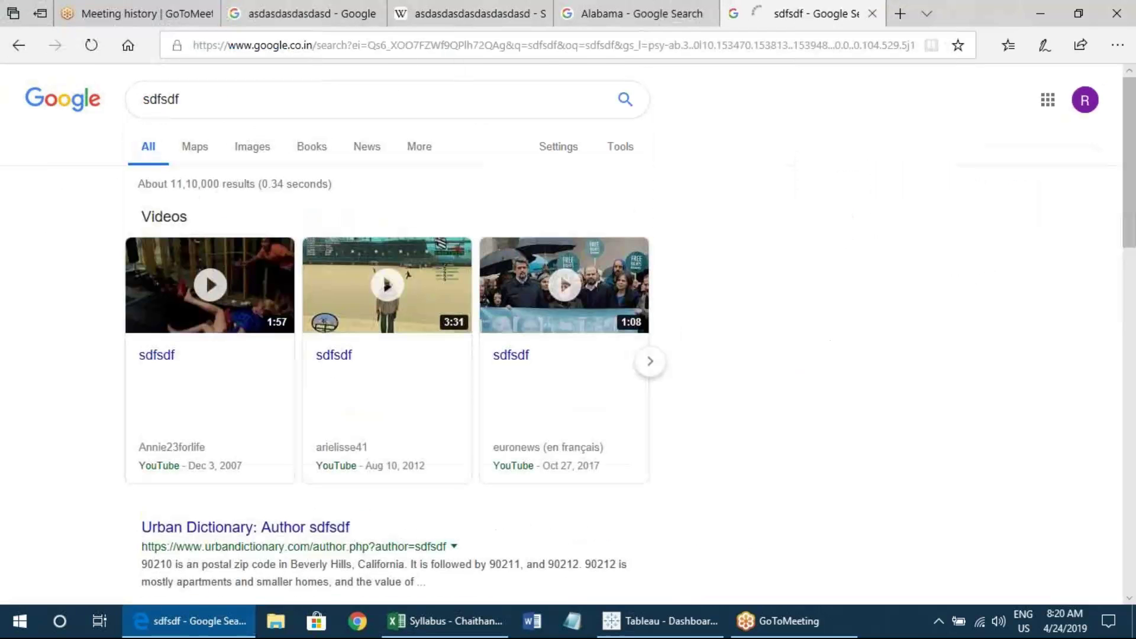
left_click(334, 45)
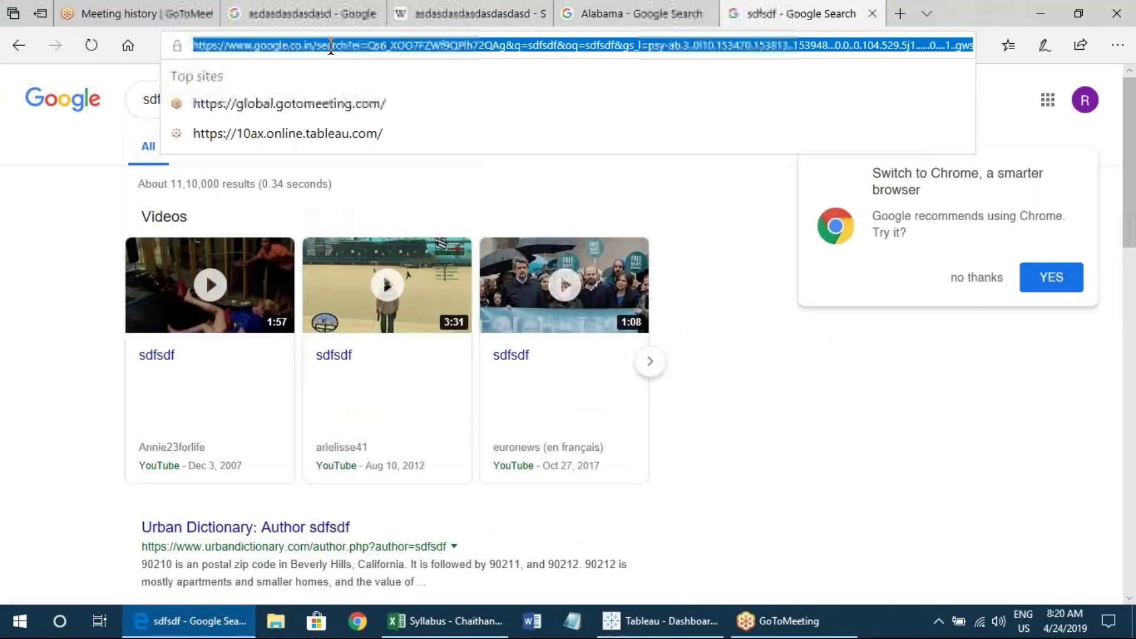
left_click(659, 622)
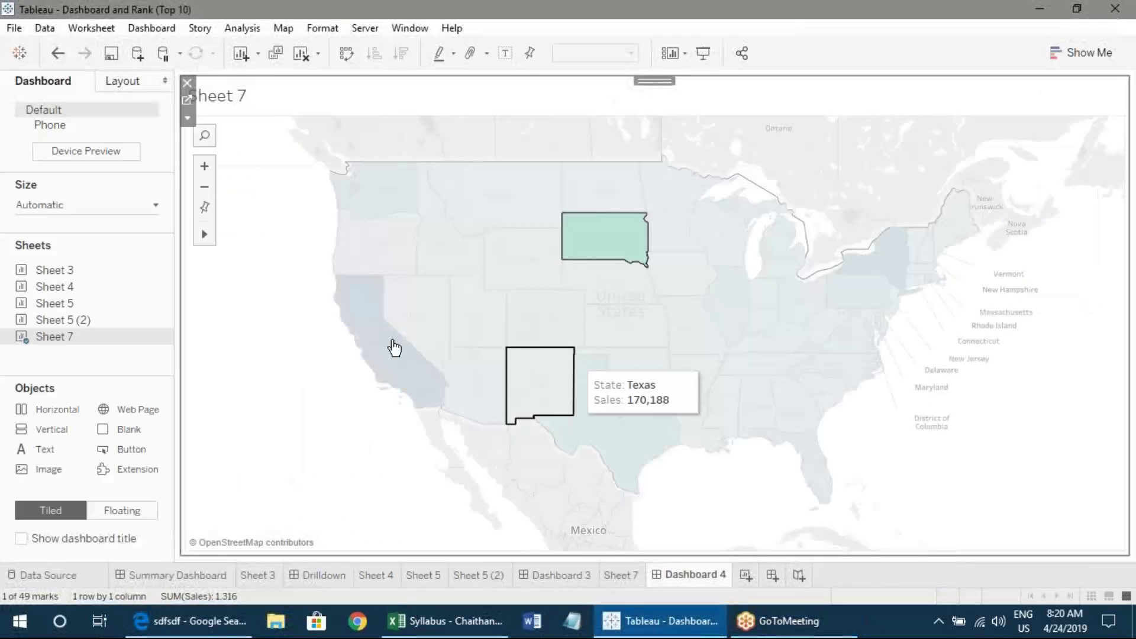
- Open the Hyperlink1 URL action, compare its URL with the browser's search page, and close the dialogs without saving
left_click(153, 27)
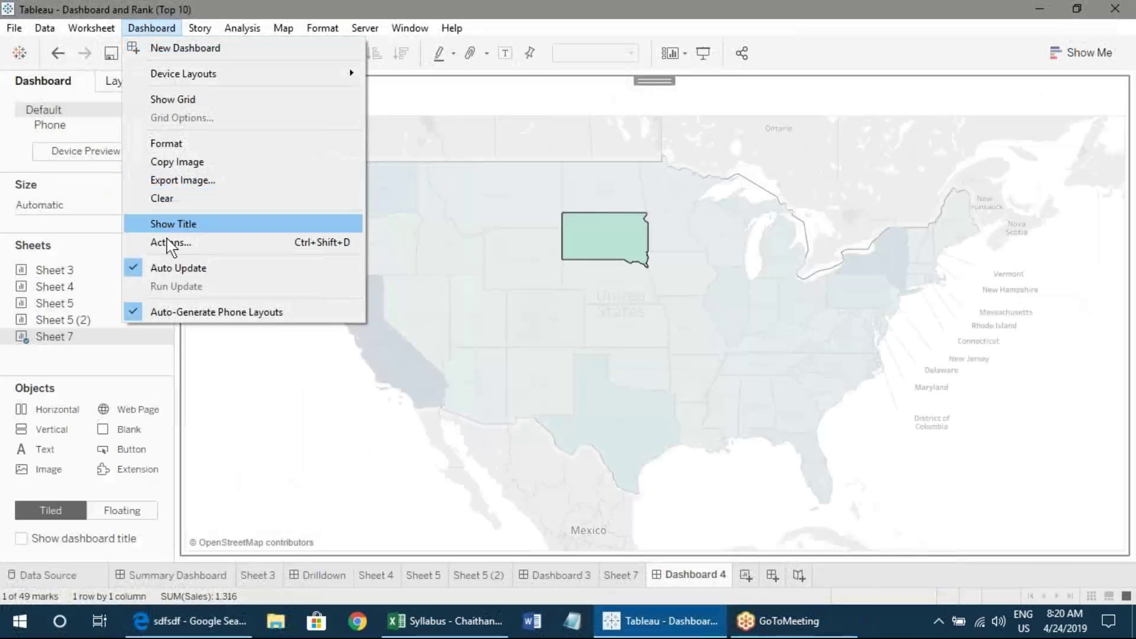
left_click(169, 240)
double_click(372, 256)
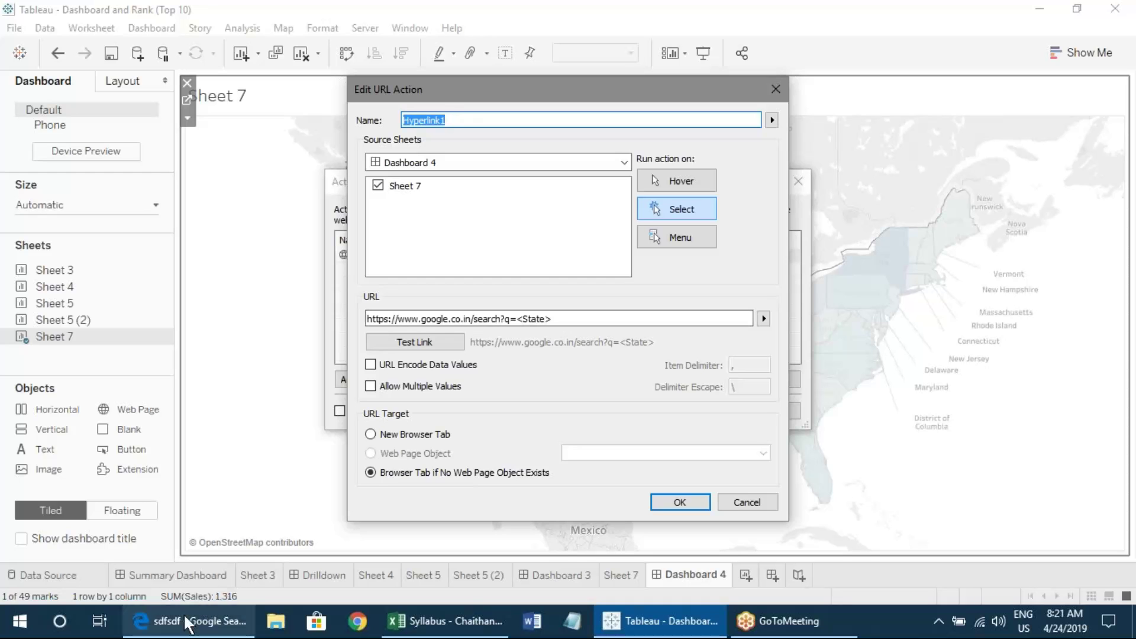
left_click(204, 619)
key("alt+Tab")
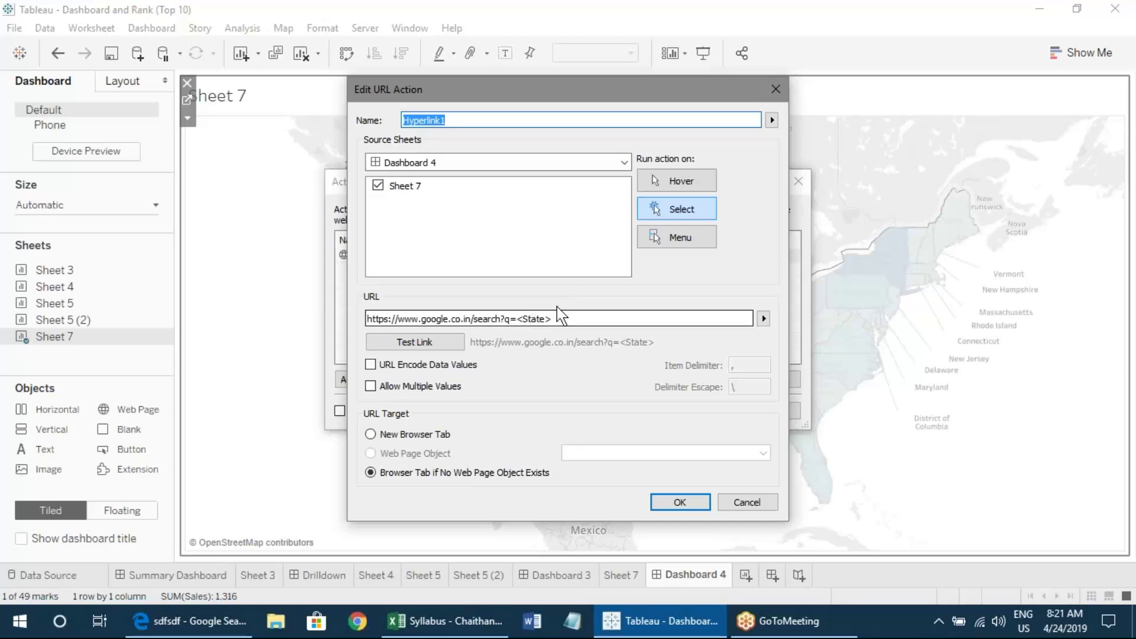
type("`")
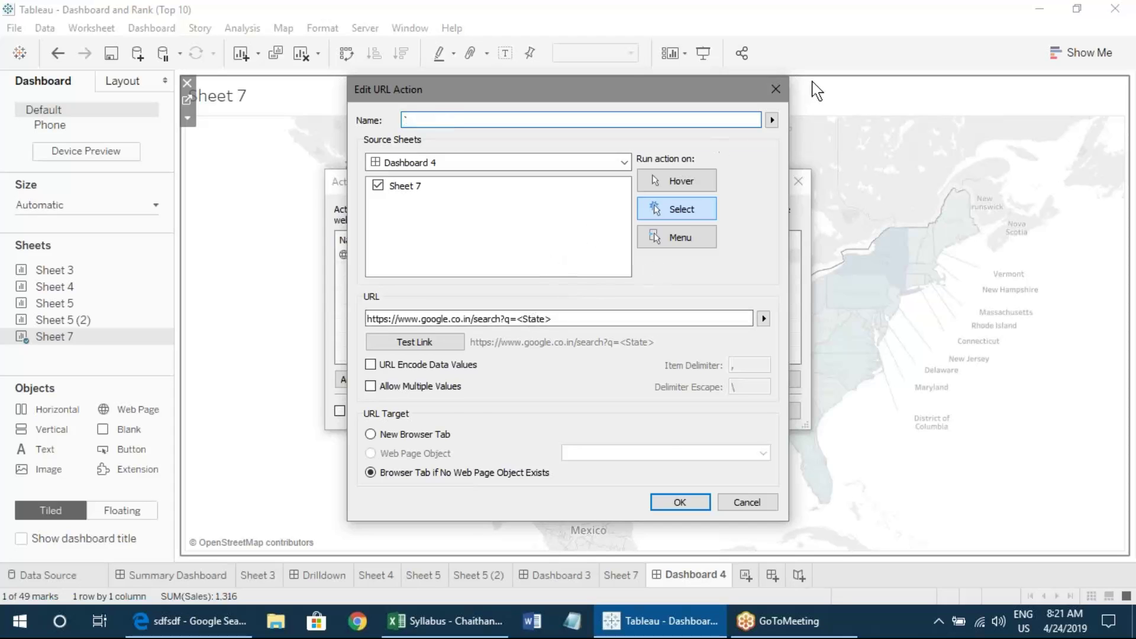
left_click(776, 89)
key("Escape")
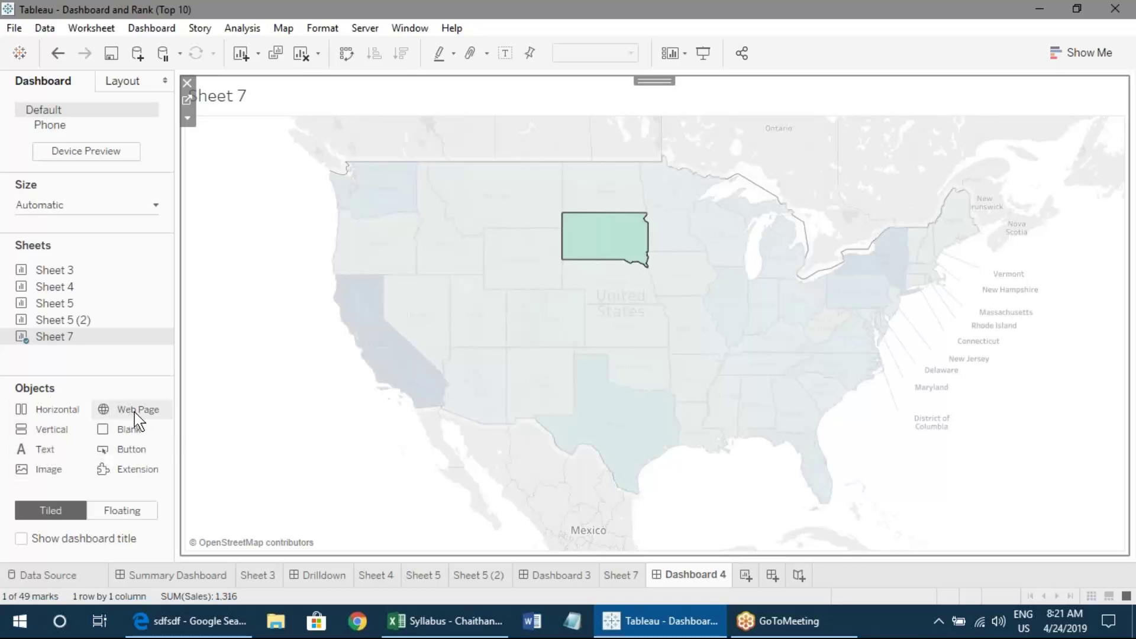
- Add a Web Page object with an empty URL beside the Sheet 7 map and select Texas to load its search inside it
left_click_drag(113, 414, 793, 292)
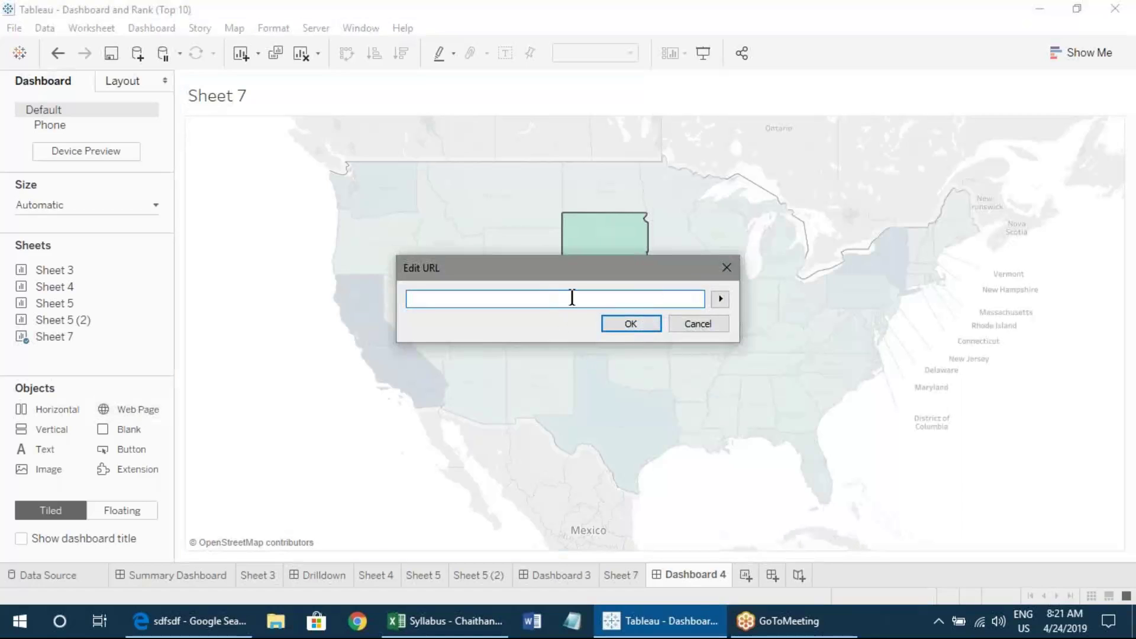
left_click(631, 326)
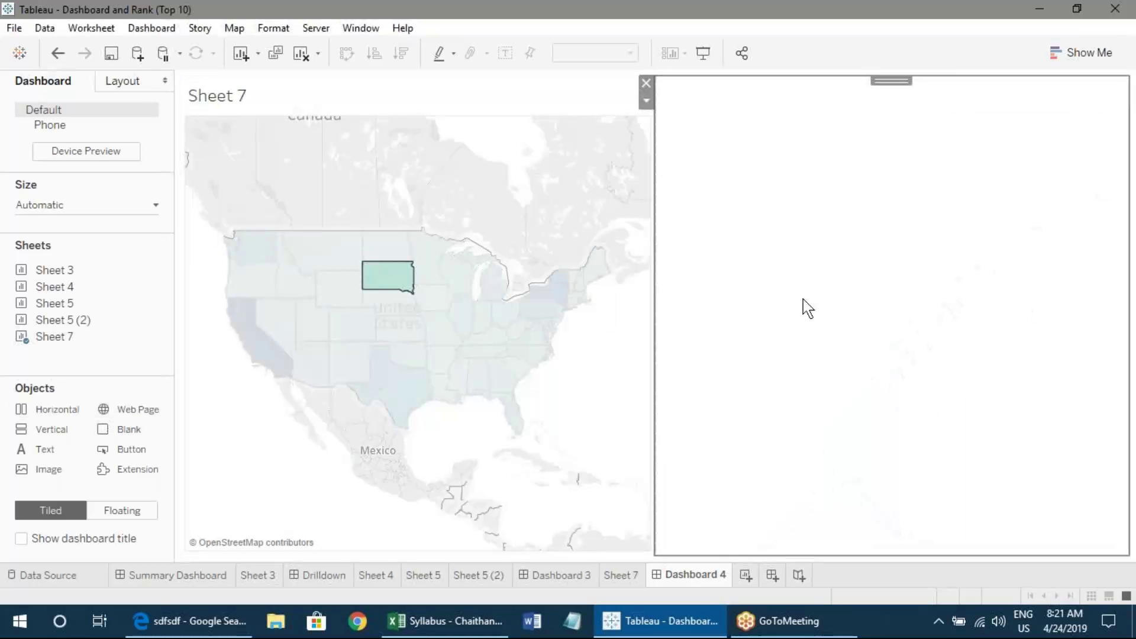
left_click(575, 413)
left_click(390, 387)
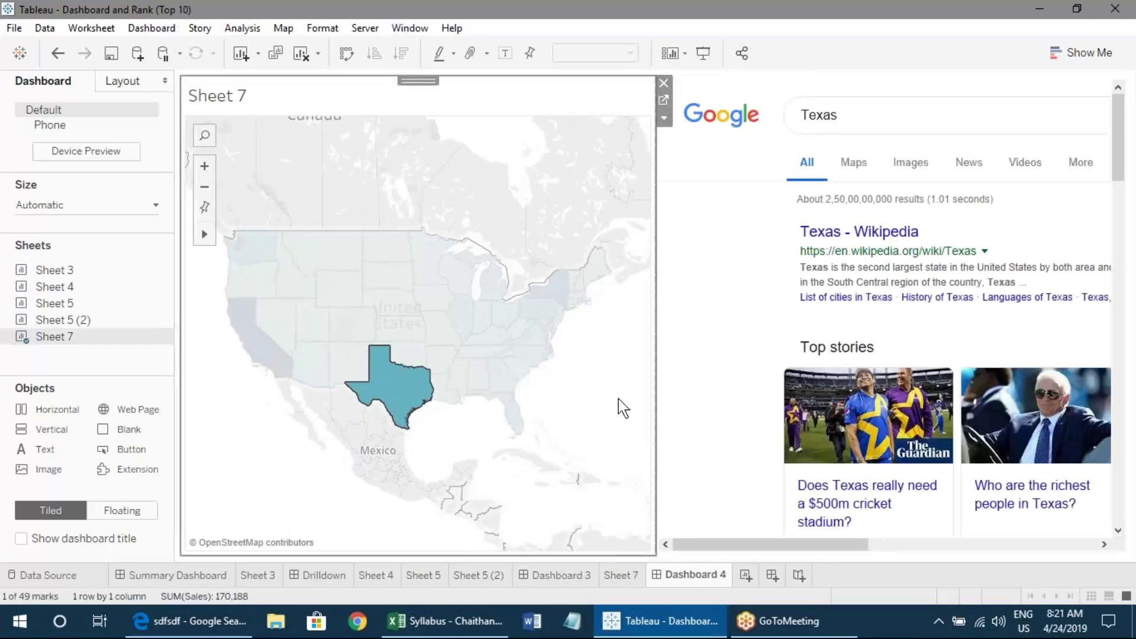
- Widen the web page object by narrowing the Sheet 7 map, and clear the state selection
left_click_drag(811, 552, 881, 548)
left_click_drag(739, 554, 751, 515)
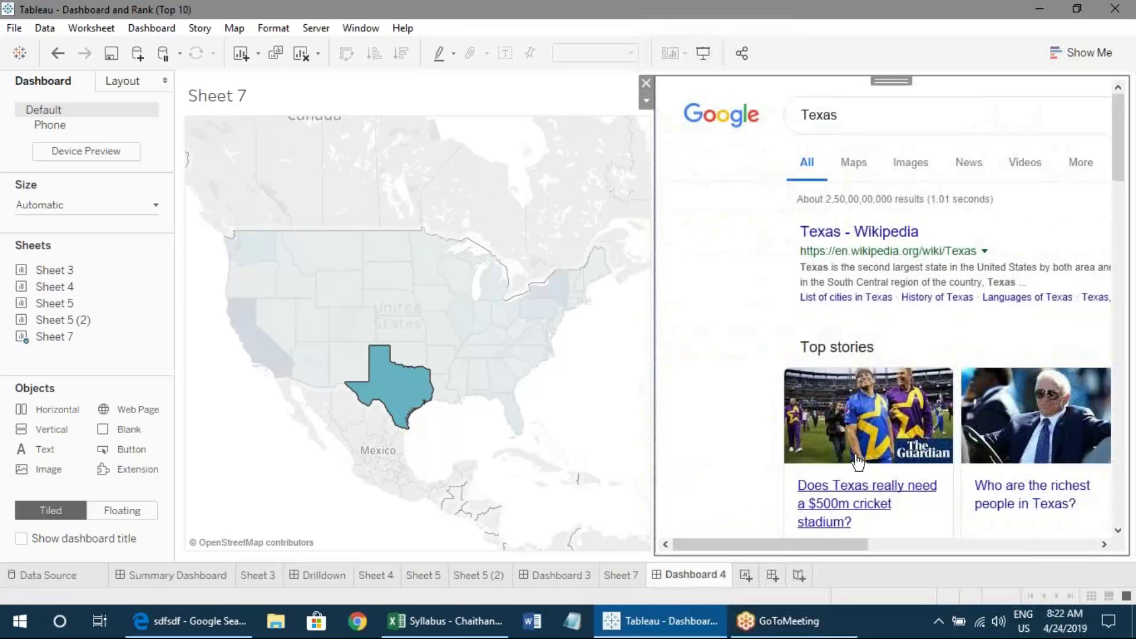
left_click_drag(749, 543, 721, 592)
left_click_drag(667, 439, 342, 406)
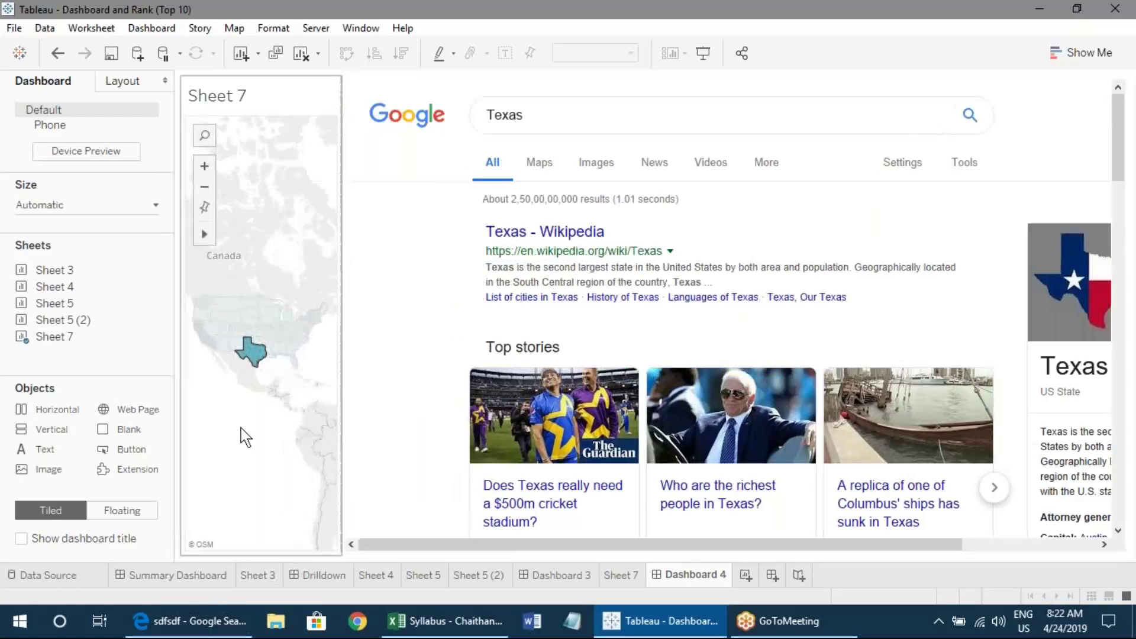
left_click(243, 436)
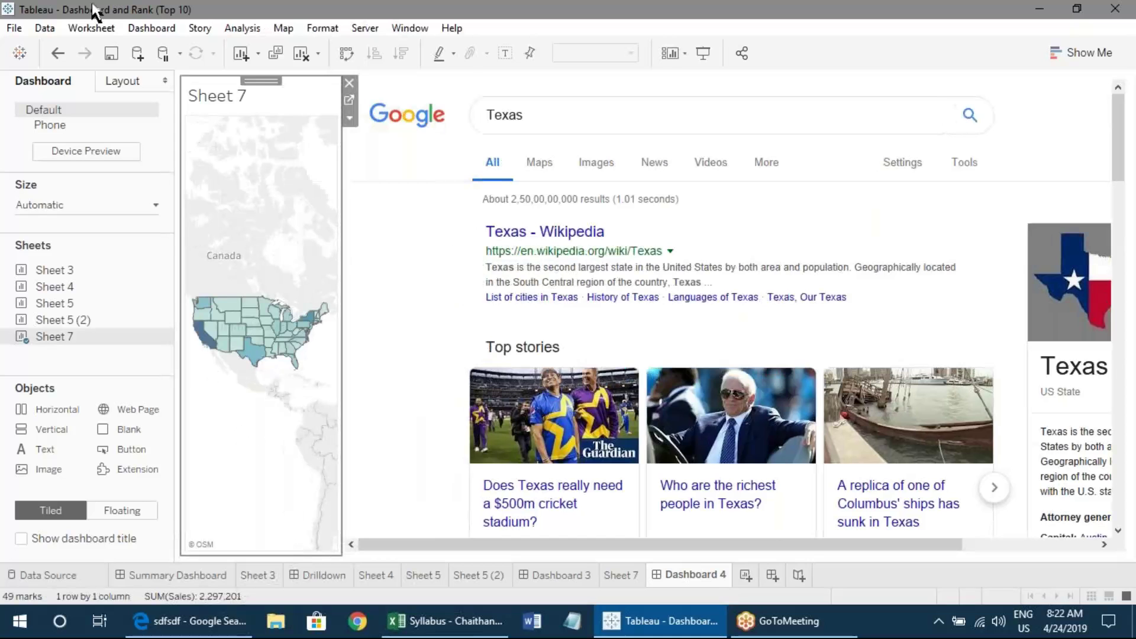
- Examine the Hyperlink1 action's URL and URL target settings in the dashboard's actions
left_click(152, 29)
left_click(200, 246)
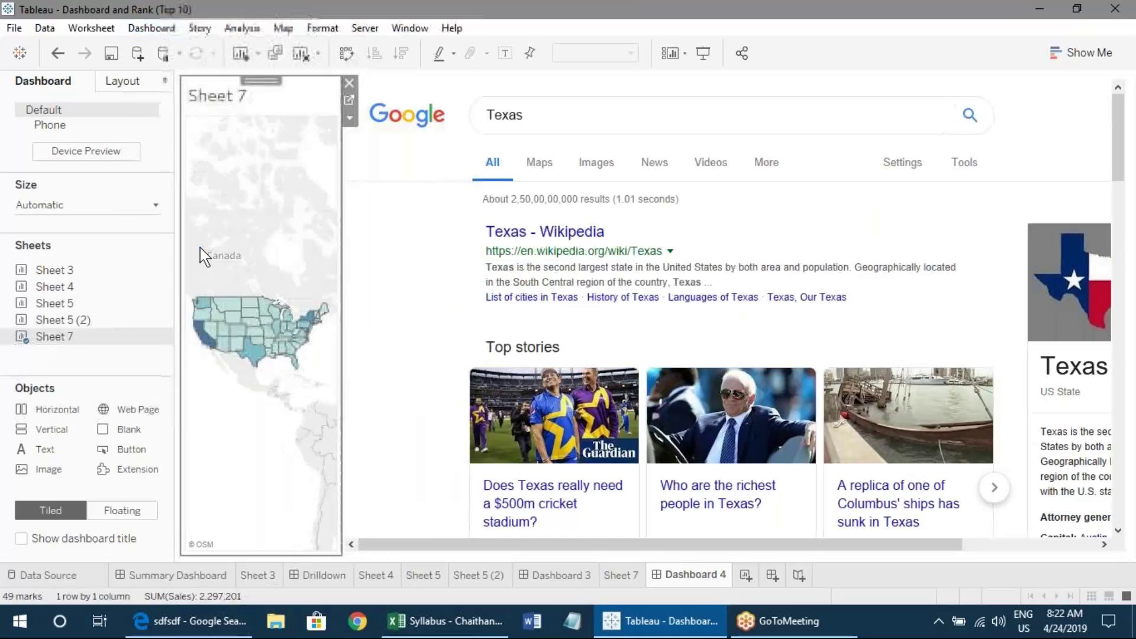
double_click(426, 254)
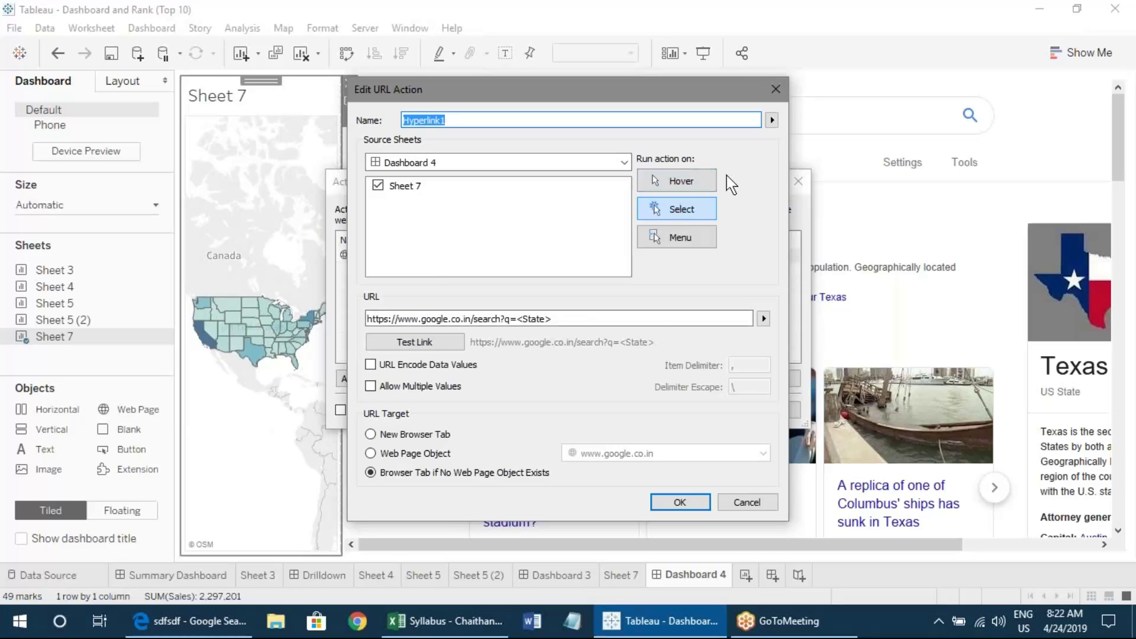
key("Return")
key("Return")
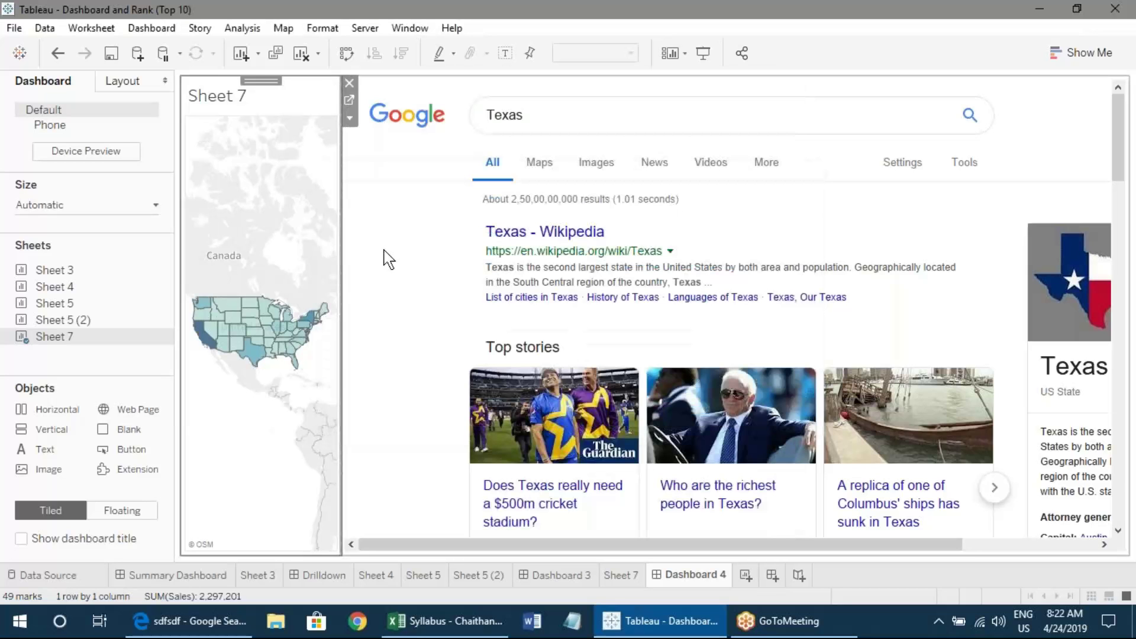
left_click(149, 27)
left_click(181, 242)
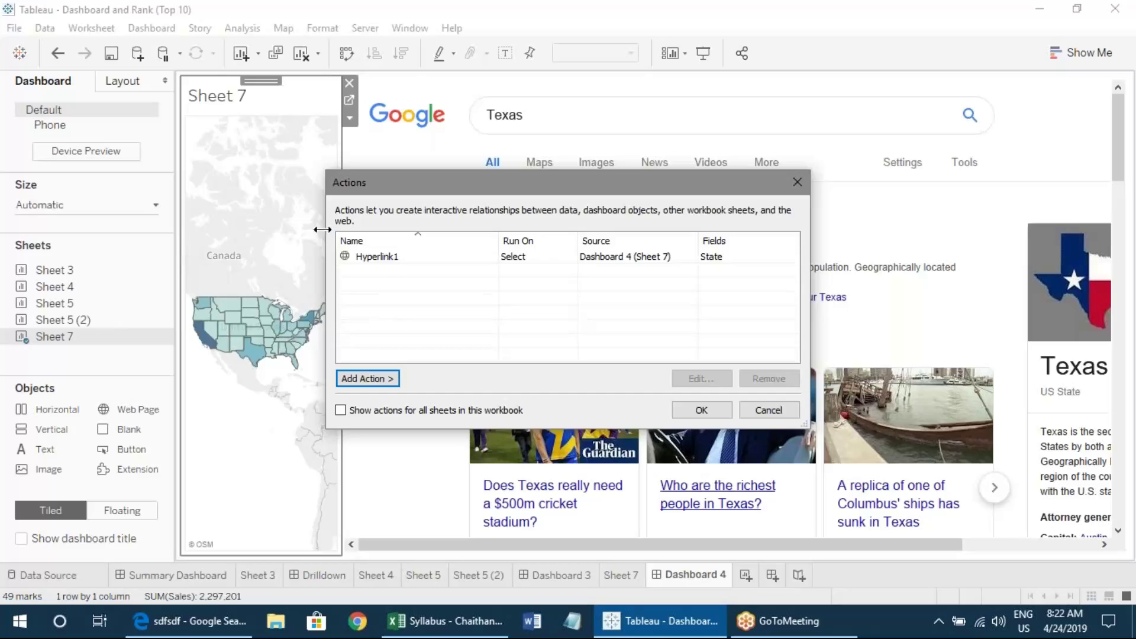
double_click(370, 263)
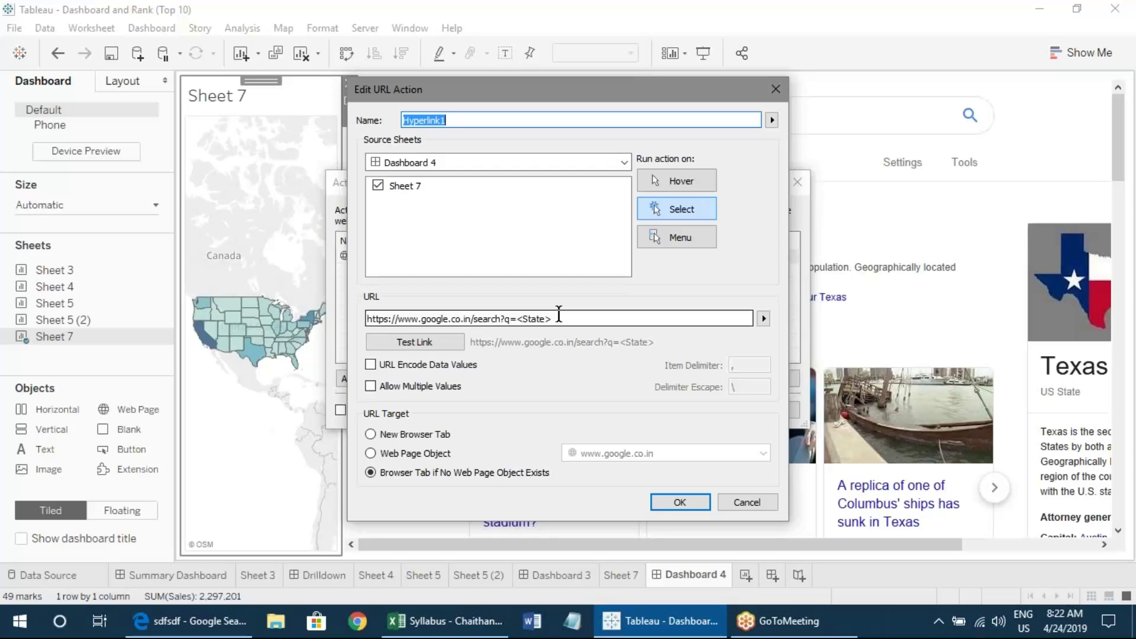
key("Return")
key("Return")
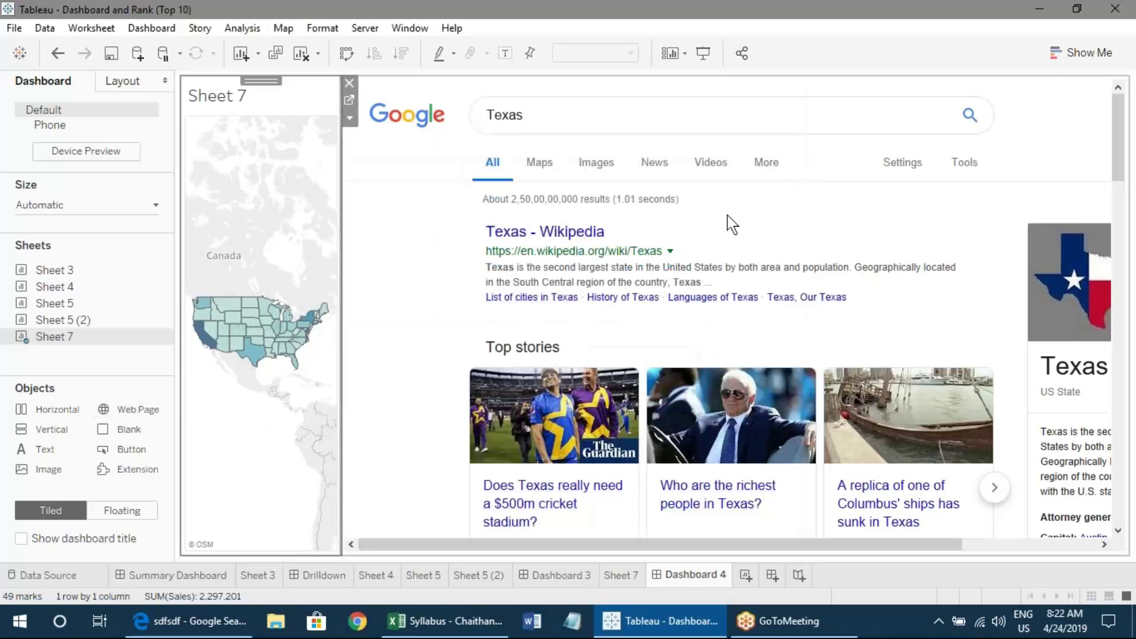
- Remove the web page object, select California to run the search in the browser, and return to Tableau to clear the selection
left_click(351, 137)
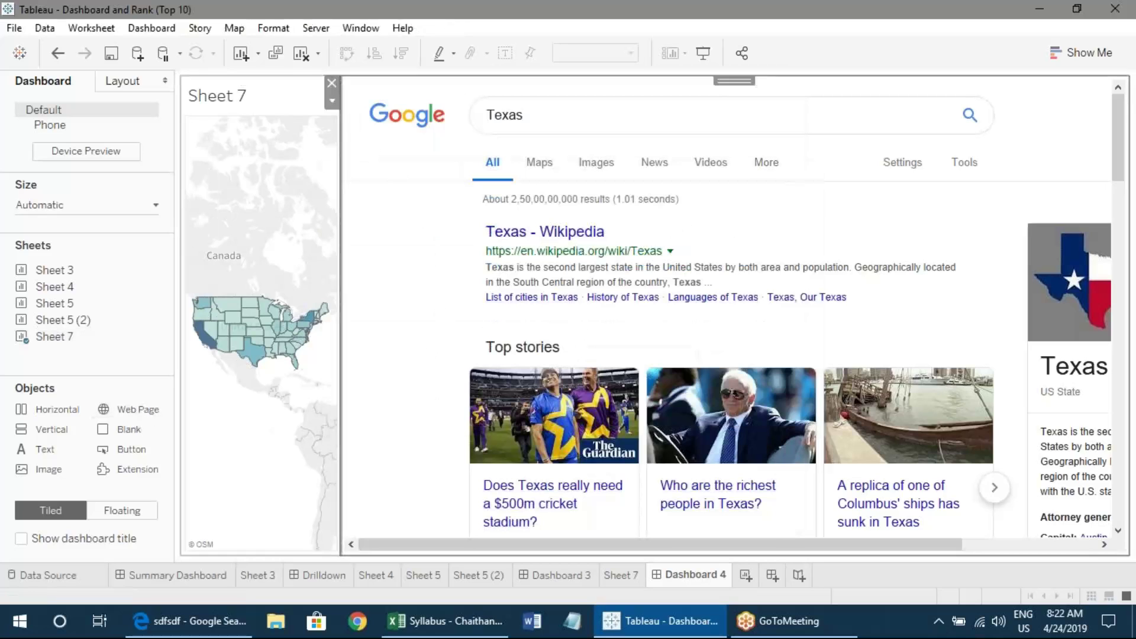
left_click(332, 83)
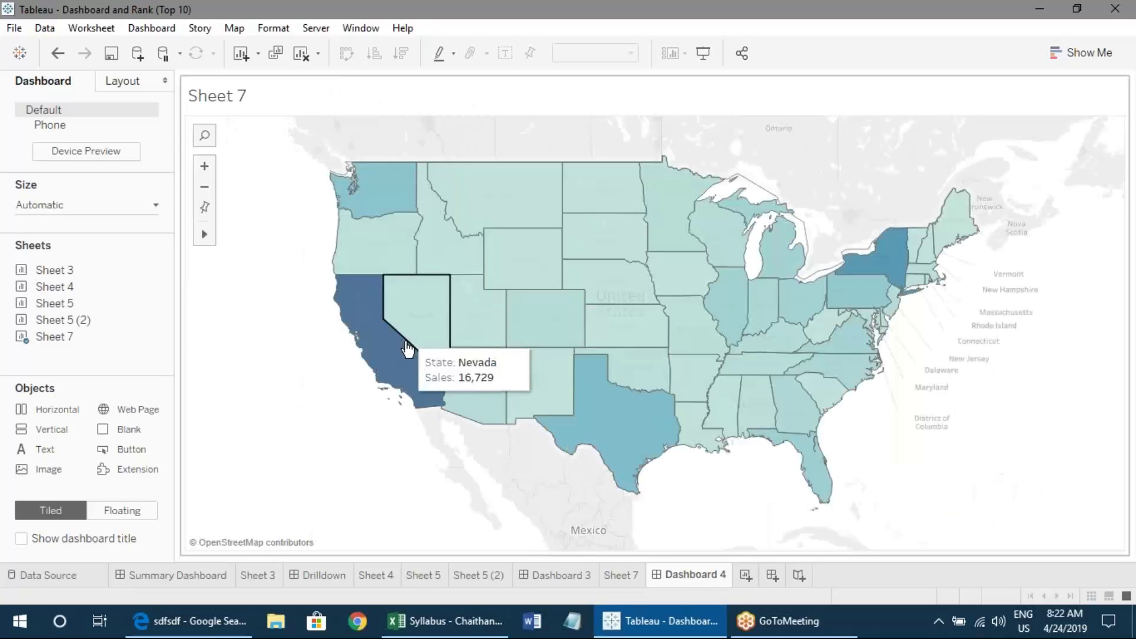
left_click(404, 363)
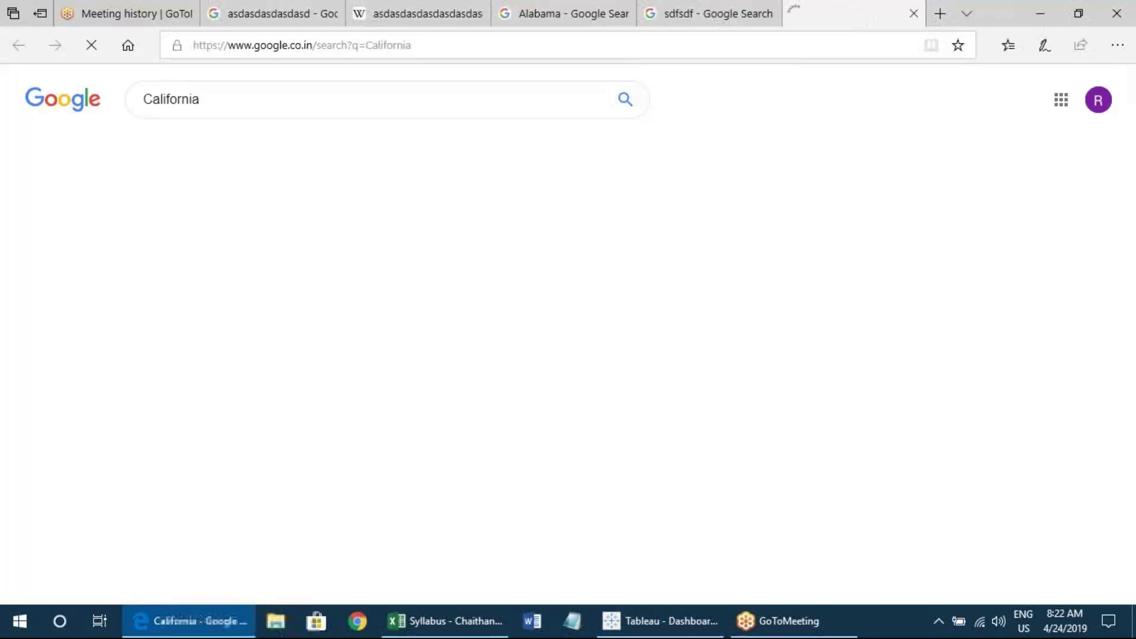
left_click(673, 622)
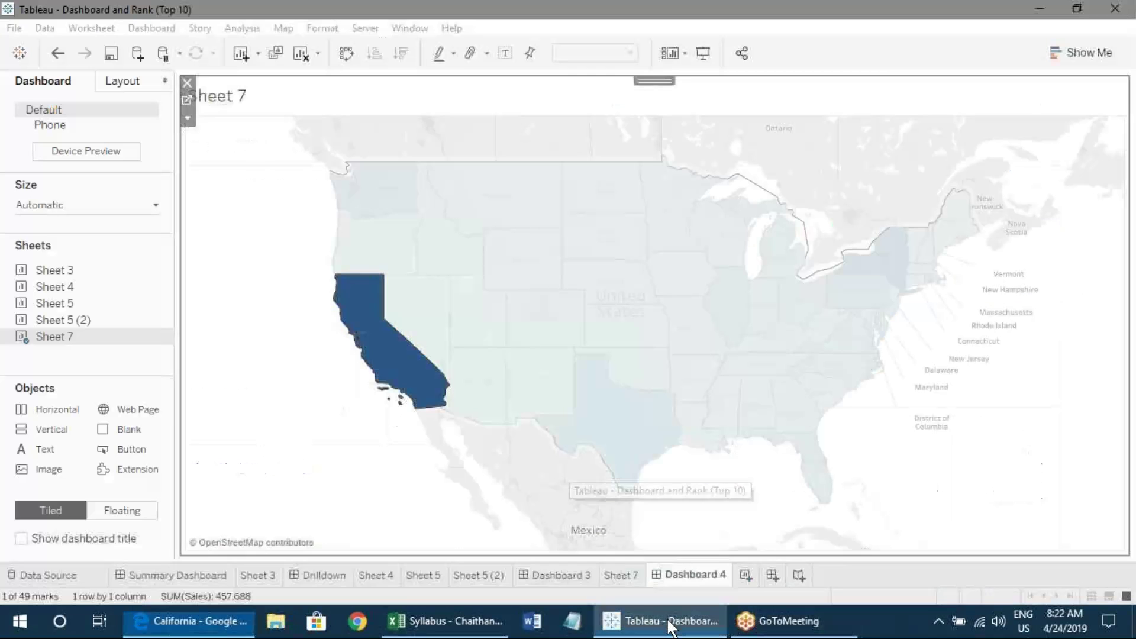
left_click(223, 372)
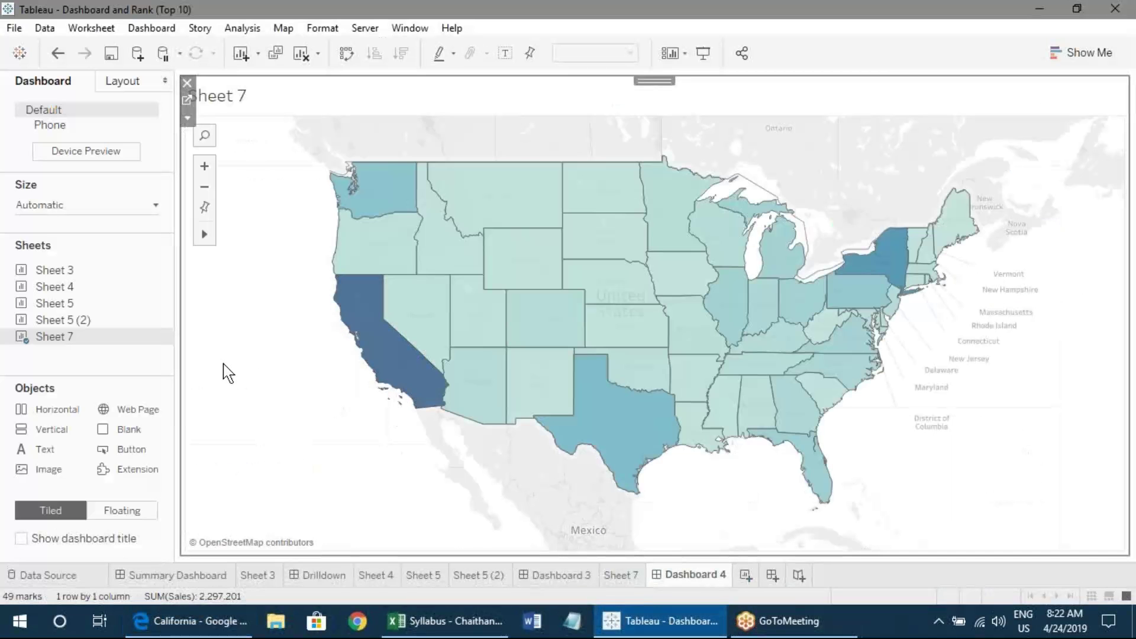
- Add a Go to Sheet action on Dashboard 4 that runs on selecting in Sheet 7 and targets Dashboard 3
left_click(150, 29)
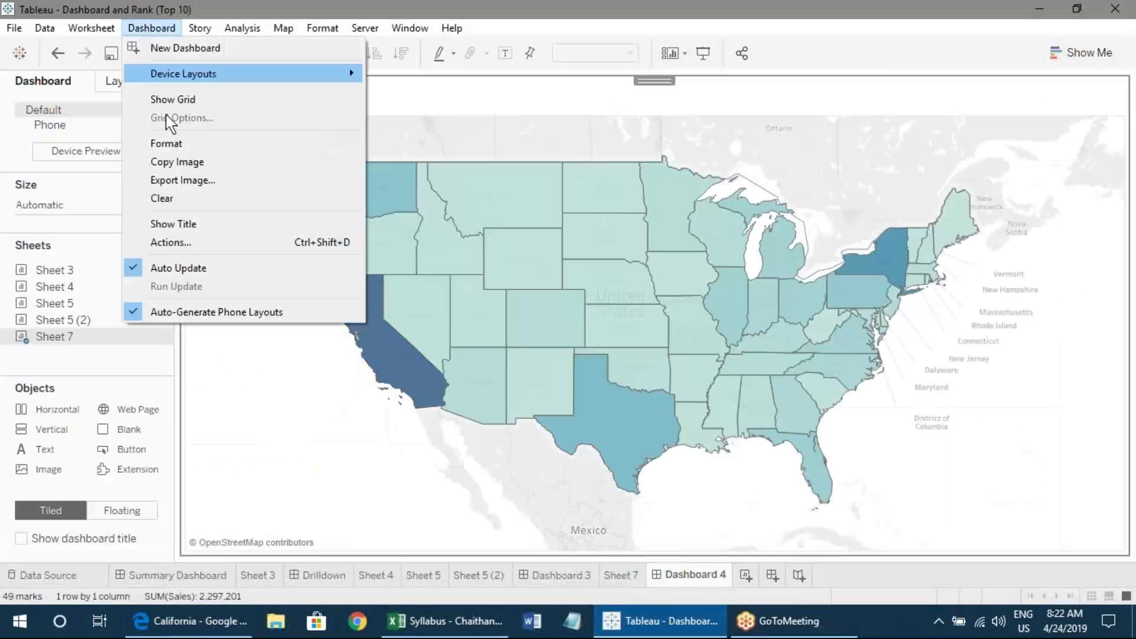
left_click(185, 242)
left_click(391, 379)
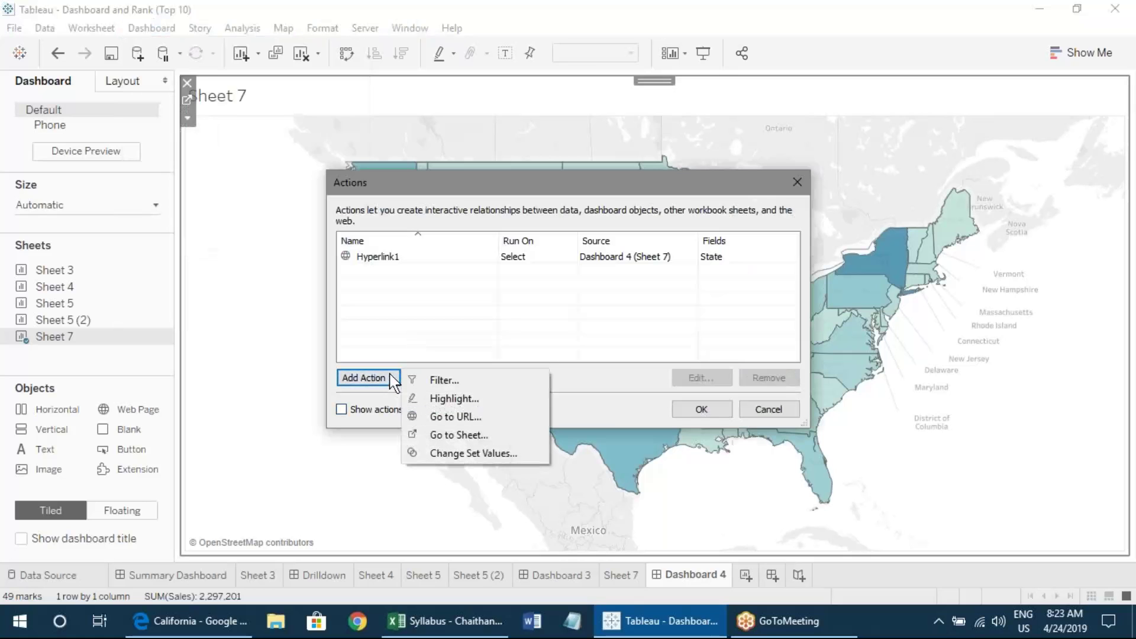
left_click(459, 435)
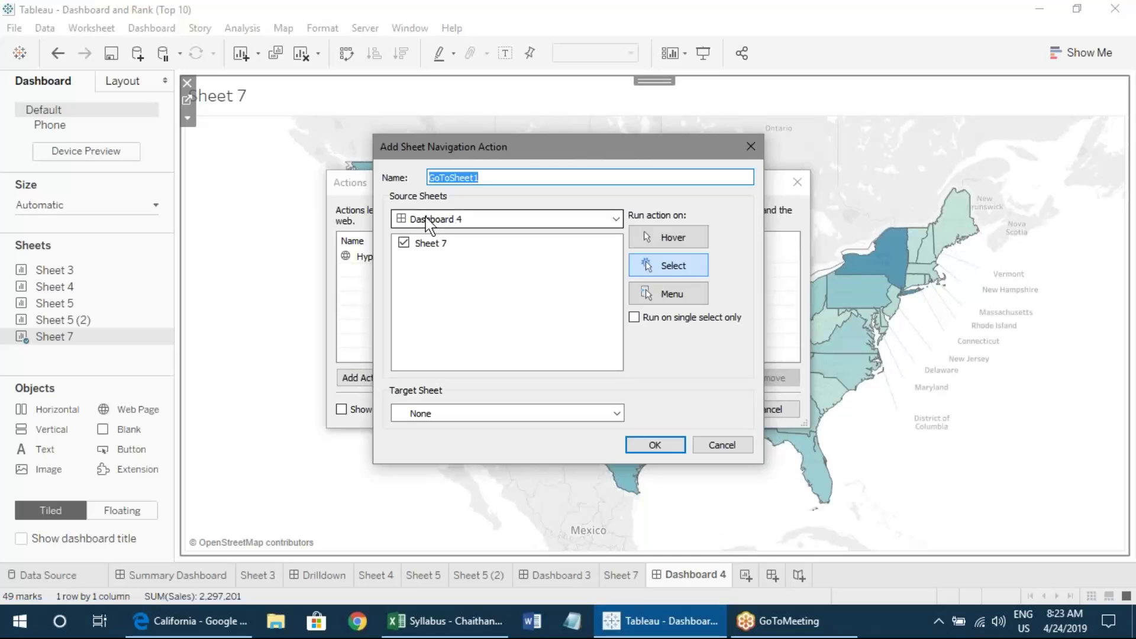
left_click(420, 414)
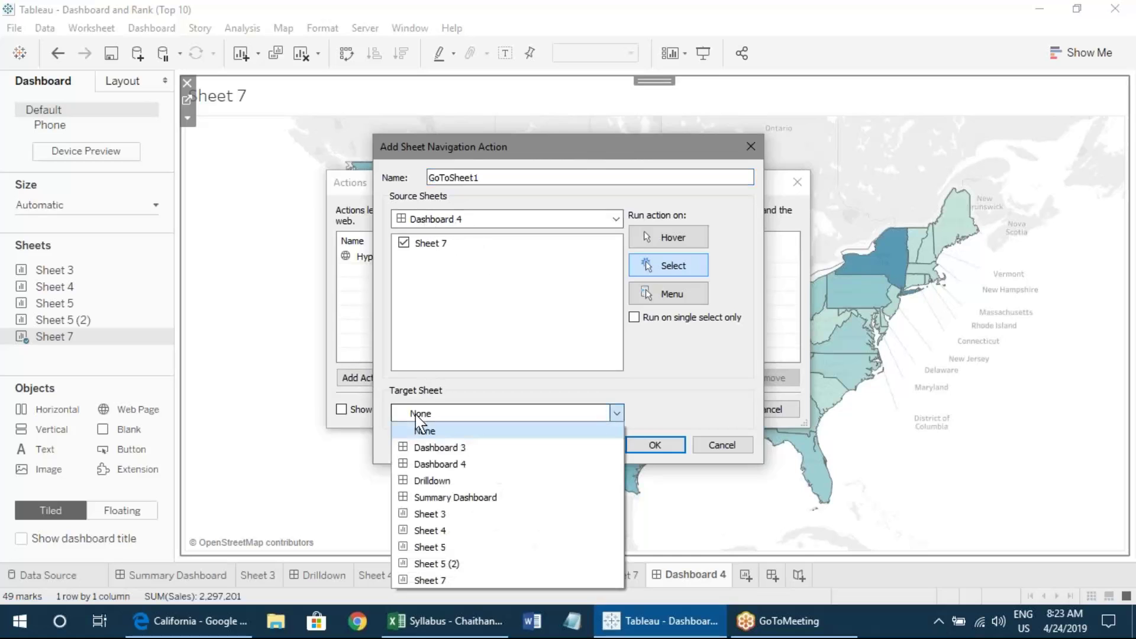
left_click(443, 448)
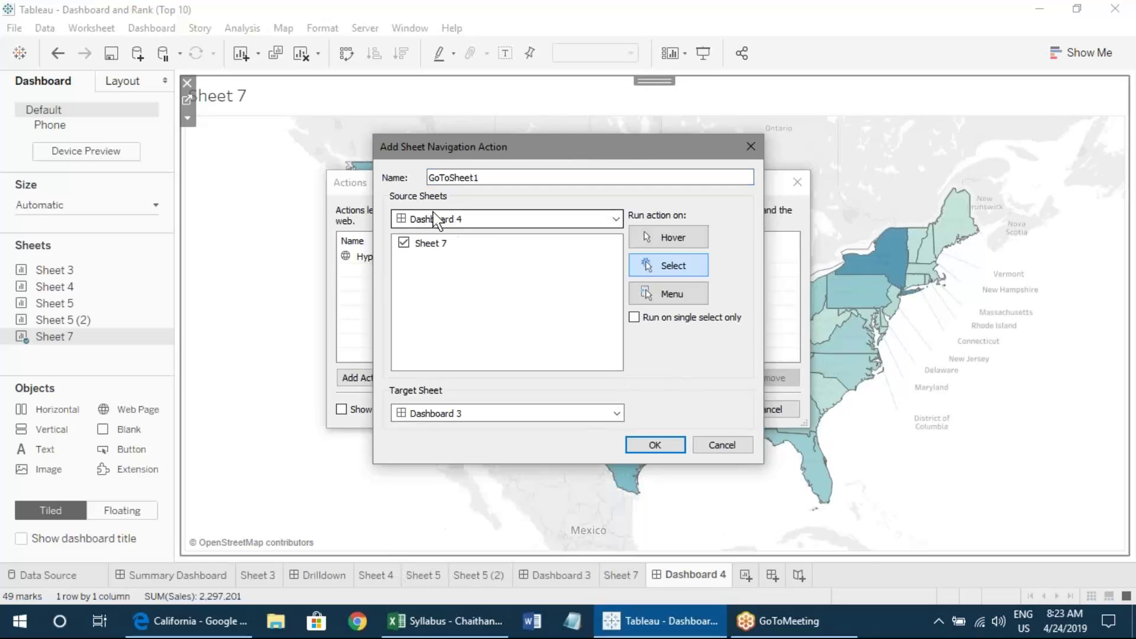
left_click(654, 446)
- Remove the Hyperlink1 action, check the GoToSheet1 action's settings, and save the dashboard actions
left_click(431, 271)
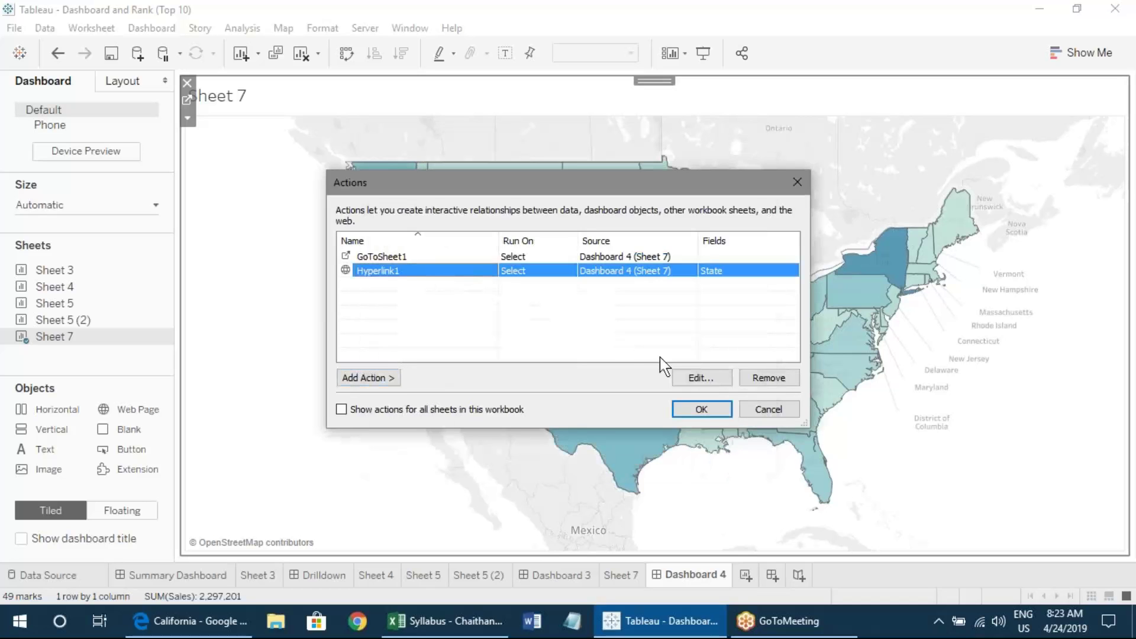
left_click(763, 379)
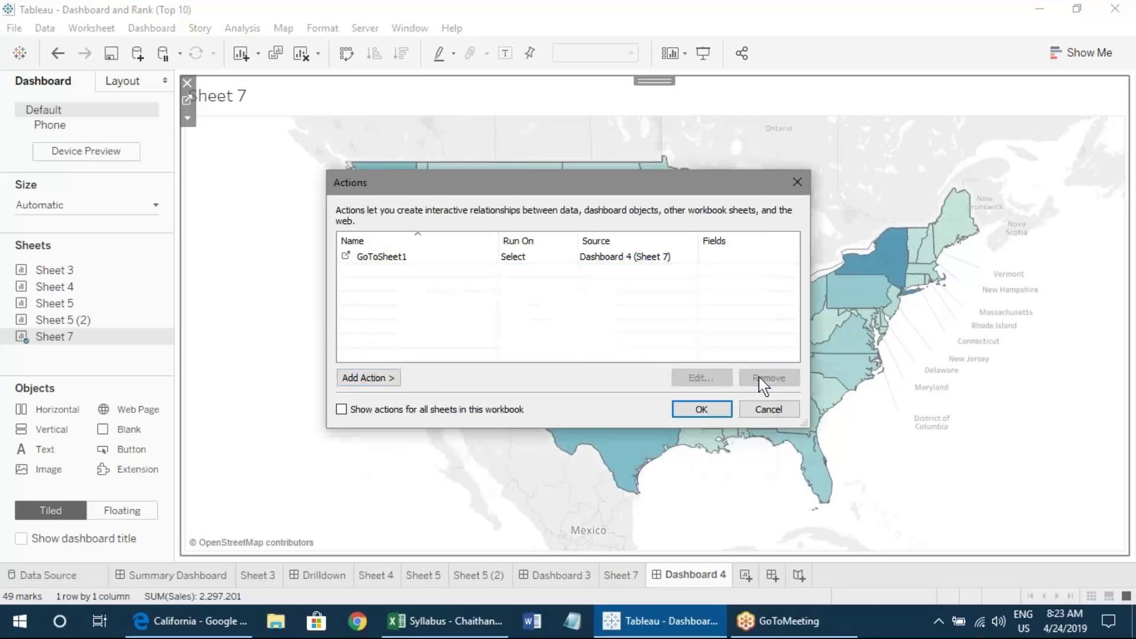
left_click(393, 256)
left_click(697, 379)
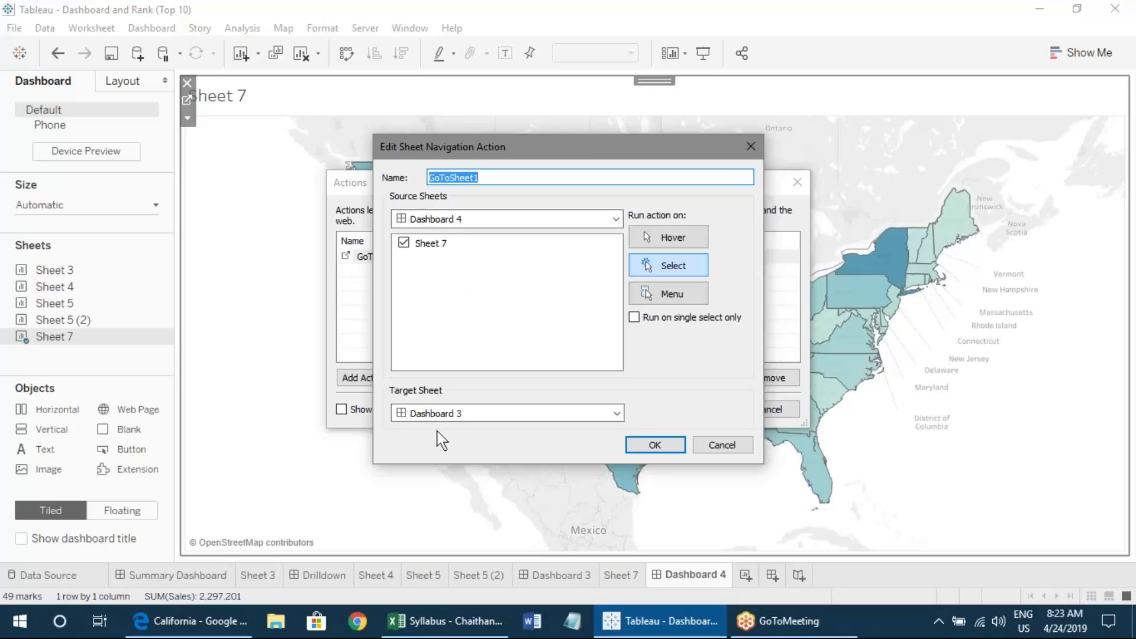
left_click(651, 442)
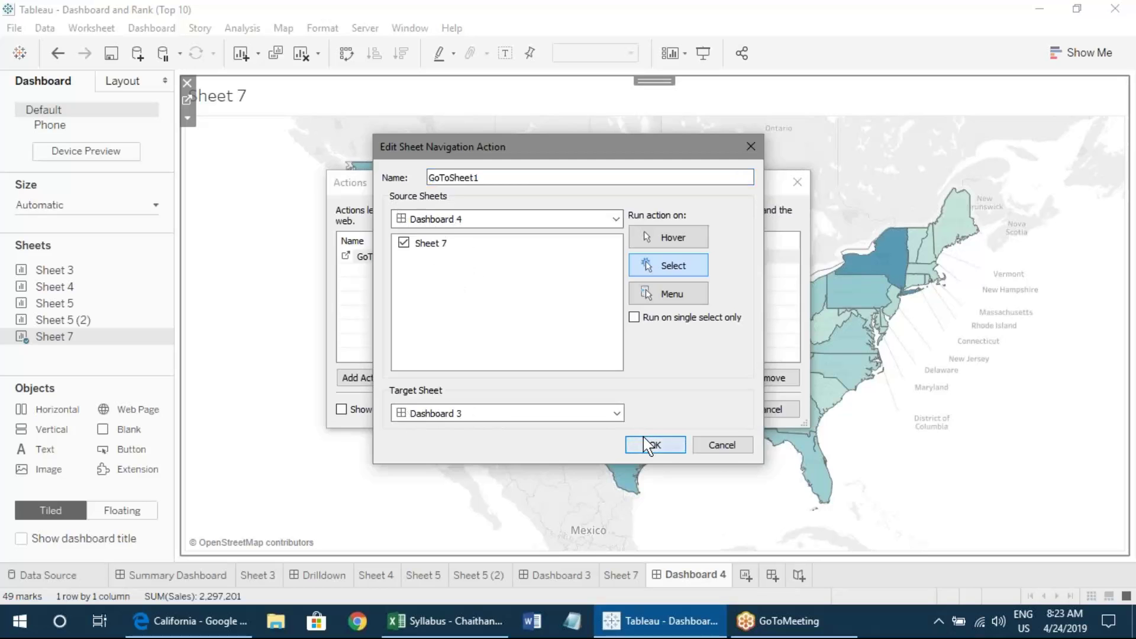
left_click(698, 409)
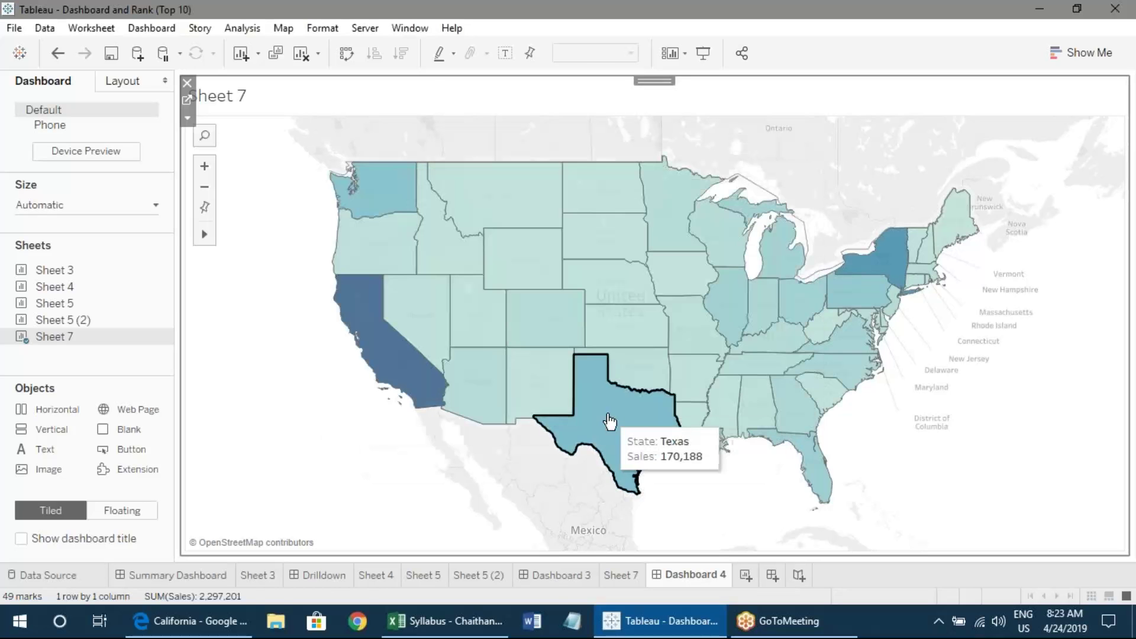
- Test the Go to Sheet action by selecting Texas and Nevada on the map, returning to Dashboard 4 in between to clear the selection
left_click(609, 422)
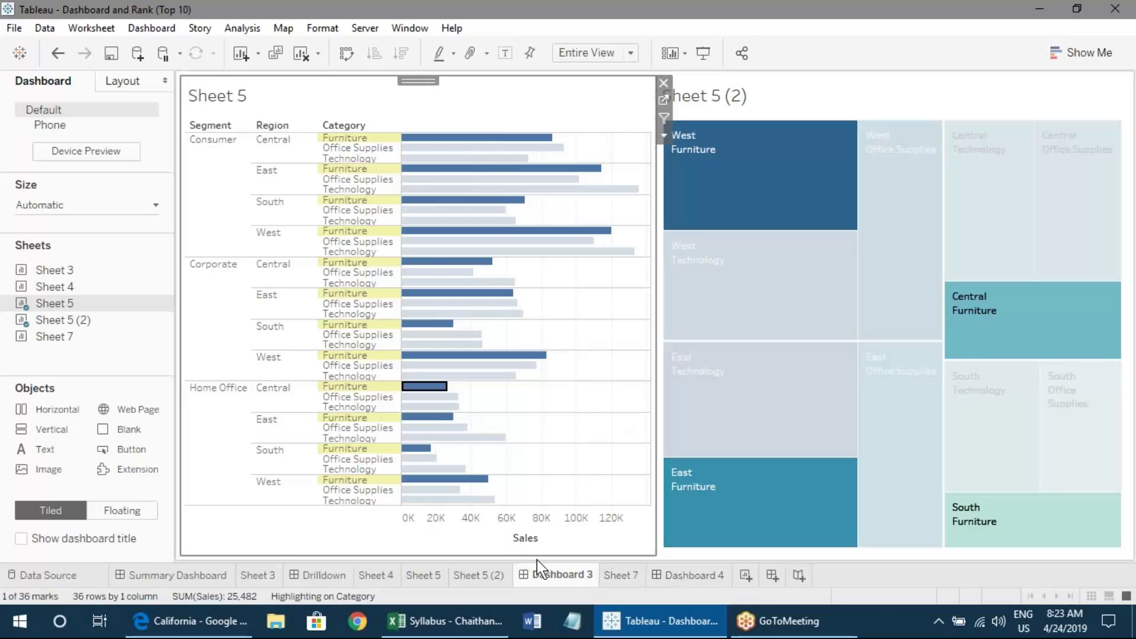
left_click(680, 576)
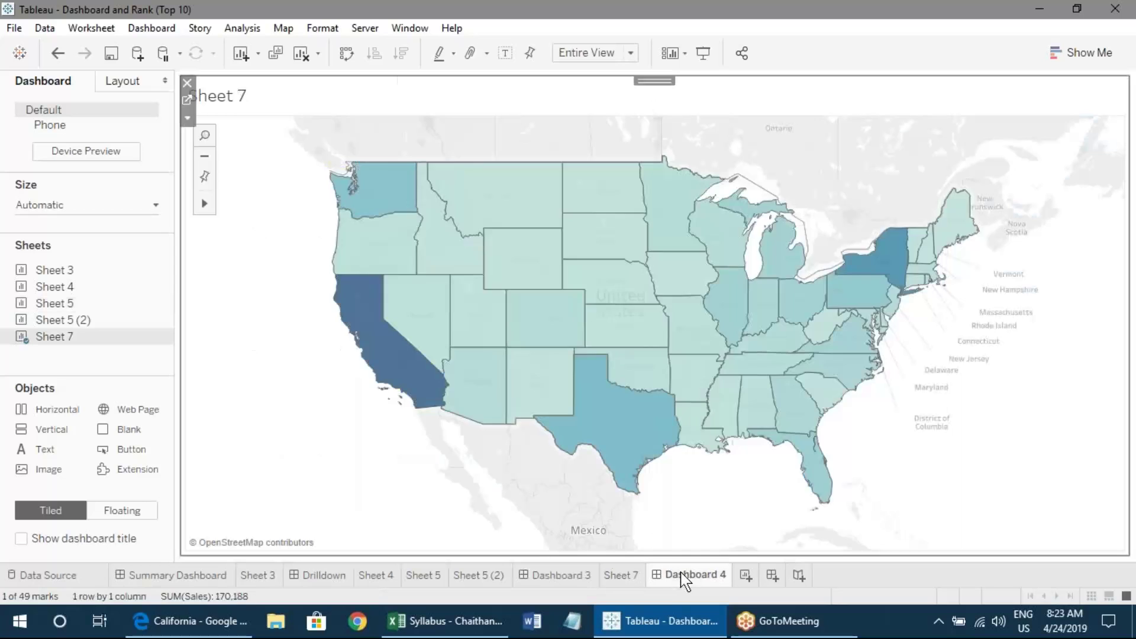
left_click(498, 518)
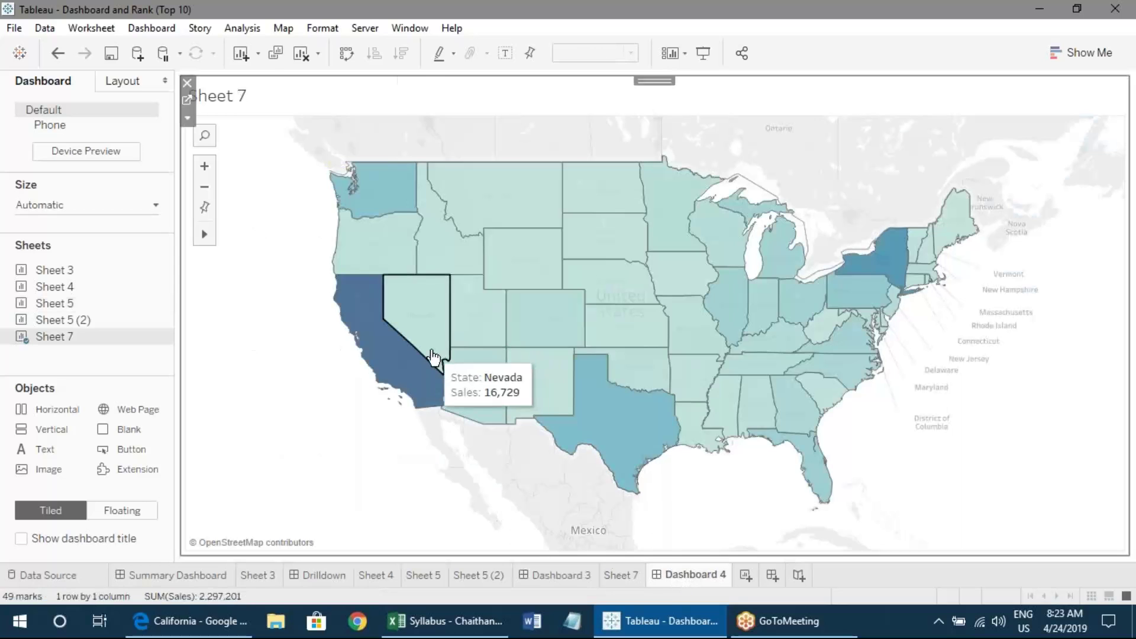
key("ctrl+z")
key("ctrl+z")
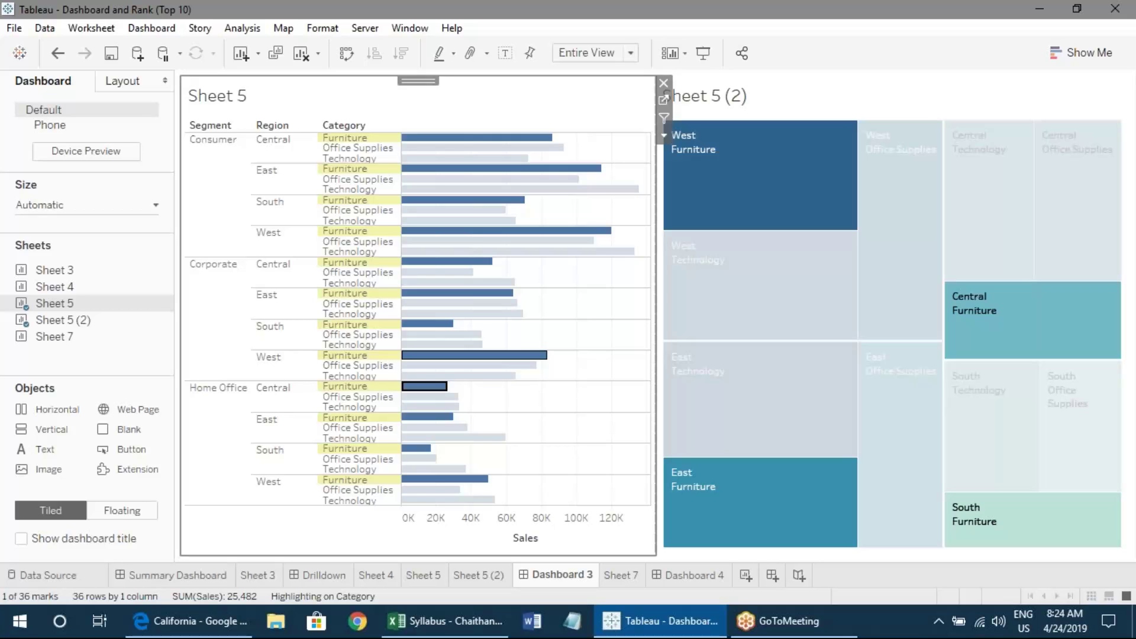
- Create a new worksheet and add a calculated field containing the text "Go To DASHBOARD 3"
left_click(747, 577)
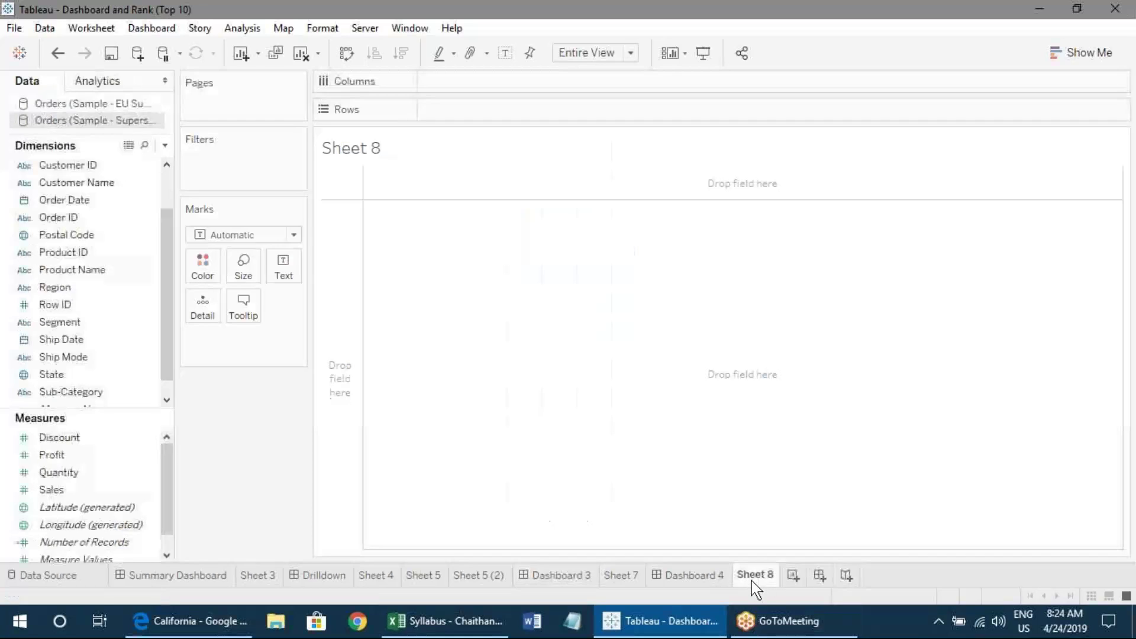
left_click(165, 143)
left_click(141, 163)
left_click(471, 399)
type("\"")
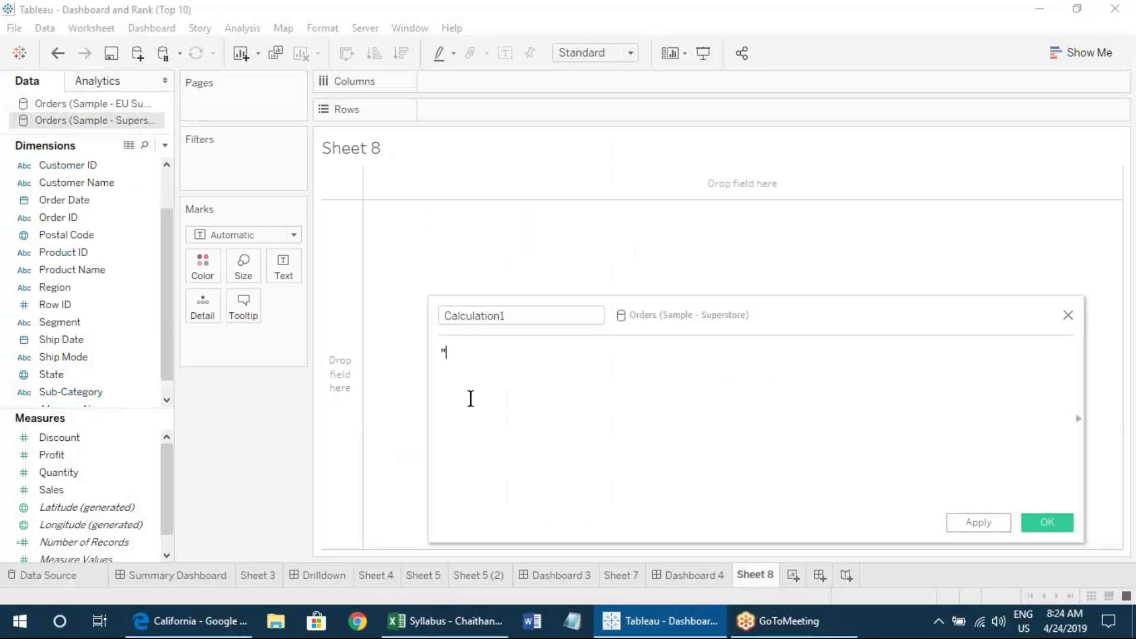
type("Home")
key("BackSpace")
key("BackSpace")
type("Go To D")
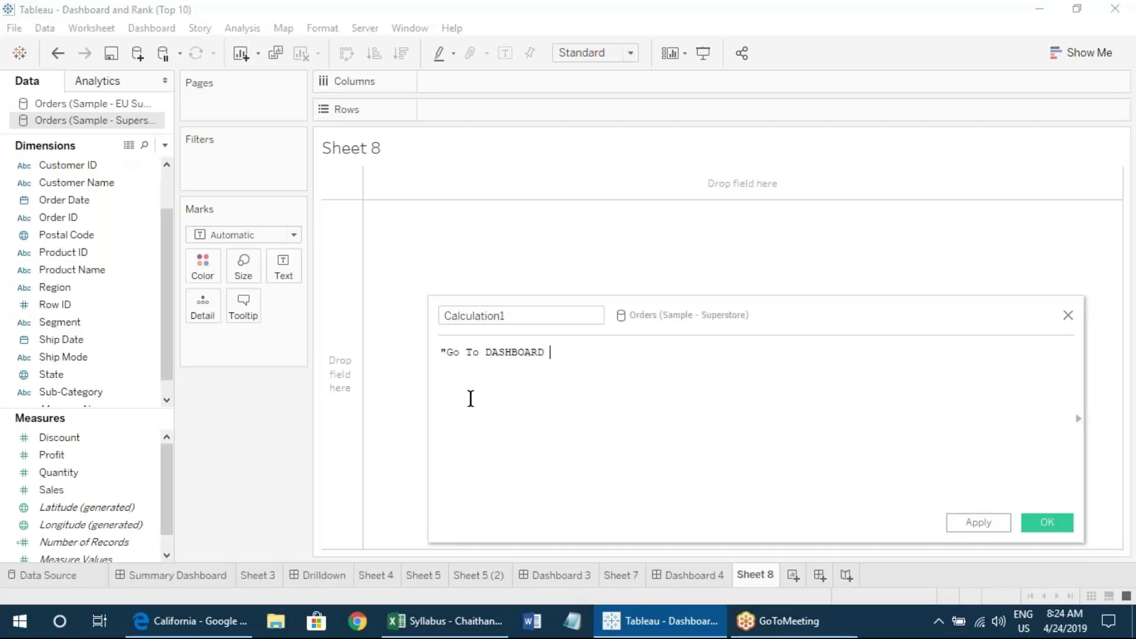
type("ASHBAC\"")
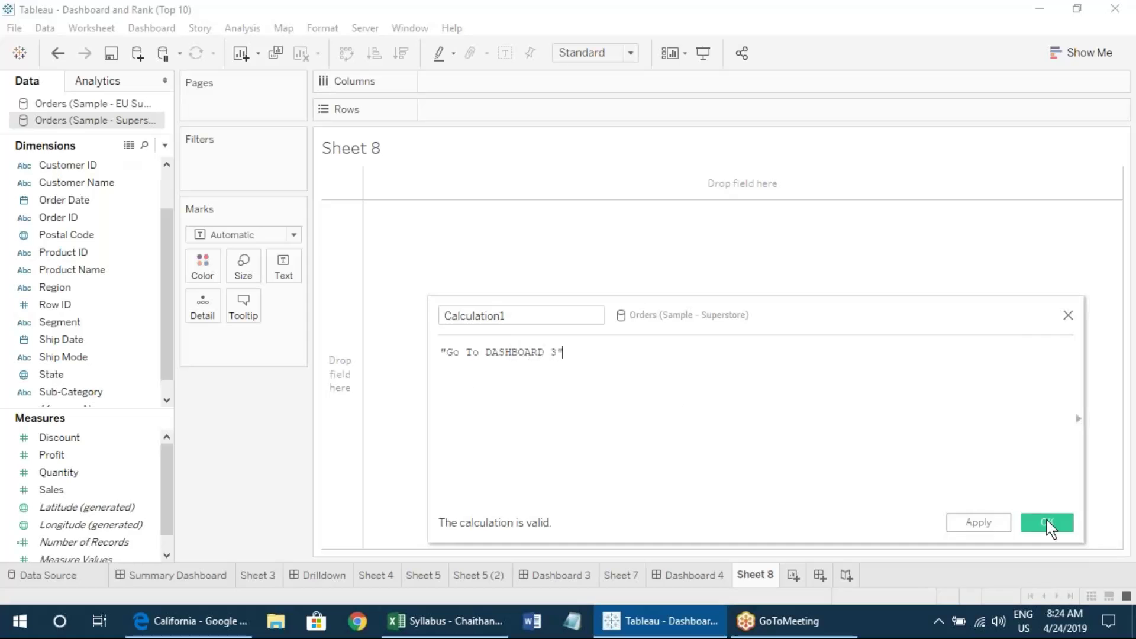
left_click(1046, 522)
- Show the new calculated field as text in Sheet 8 and fit the sheet to Entire View
left_click_drag(77, 167, 284, 267)
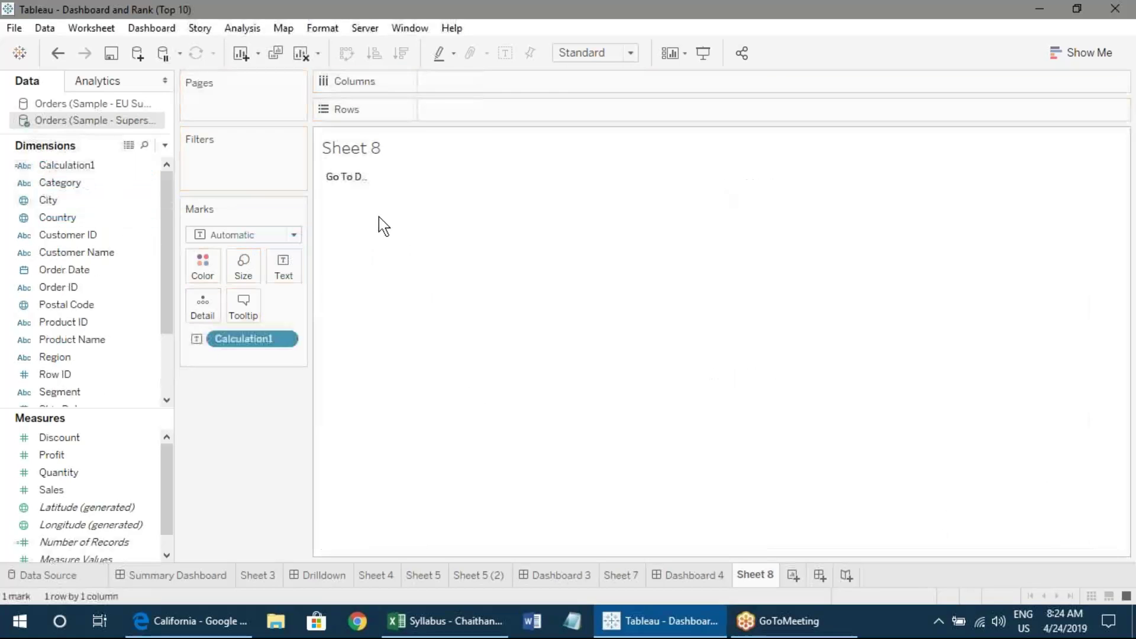
left_click(591, 60)
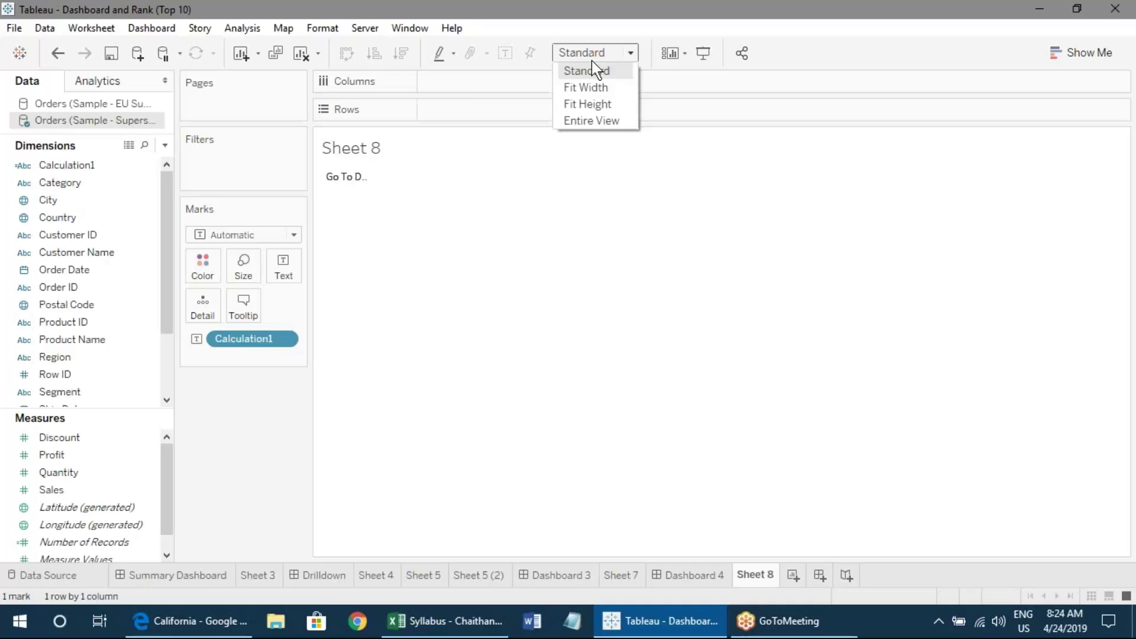
left_click(589, 119)
- Place Sheet 8 above the Sheet 7 map on Dashboard 4, hide its title, and shrink it to a thin strip
left_click(693, 575)
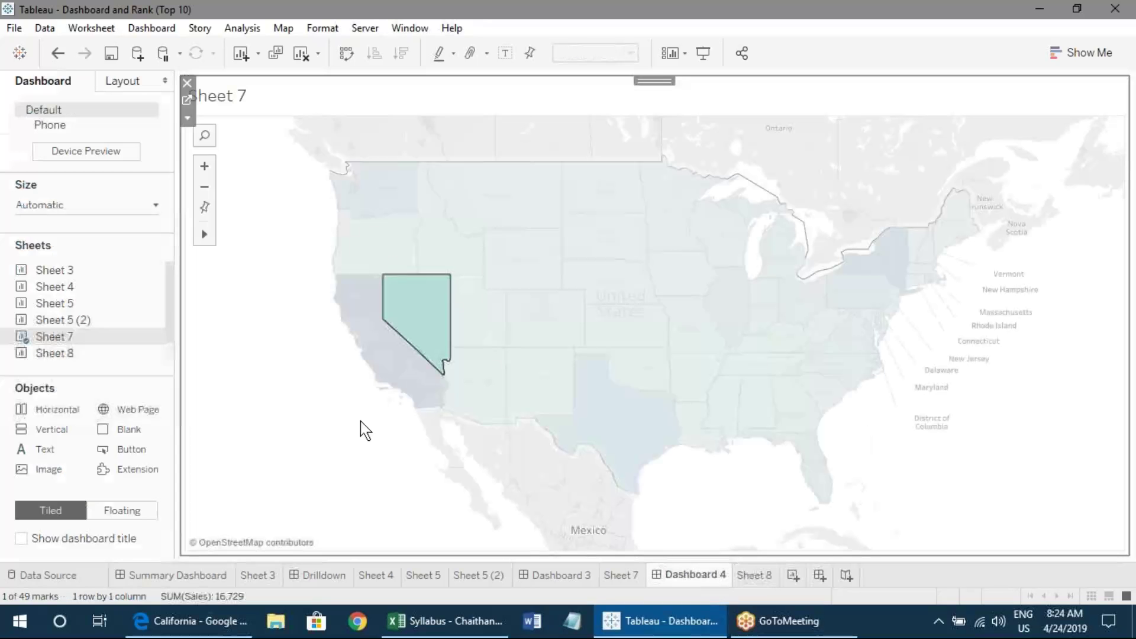
left_click_drag(54, 353, 1029, 290)
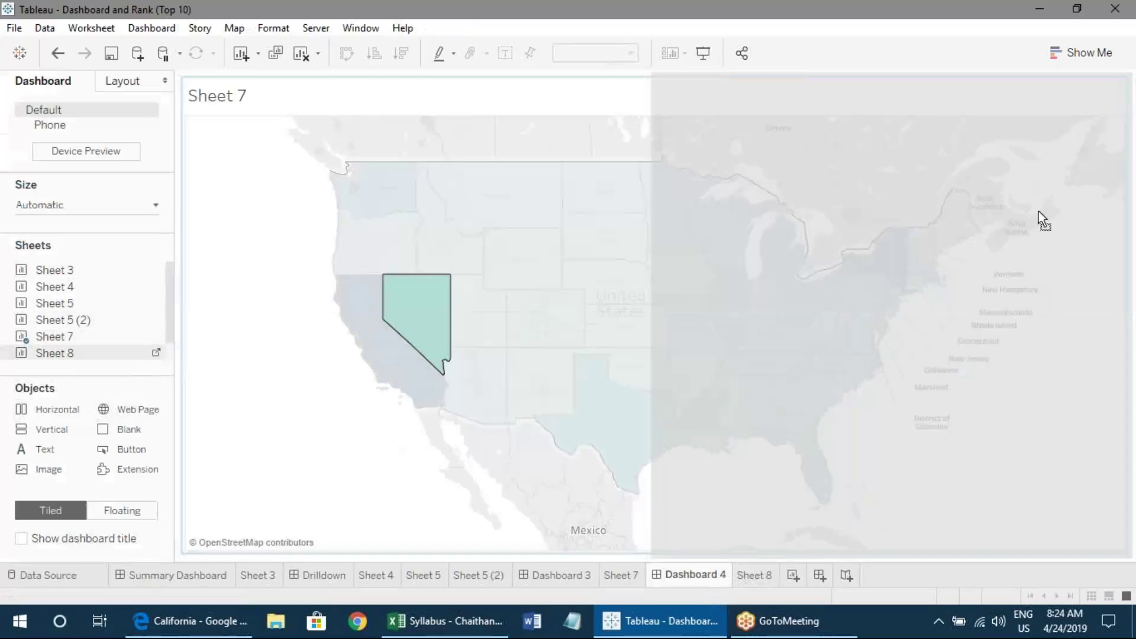
left_click_drag(1040, 202, 726, 81)
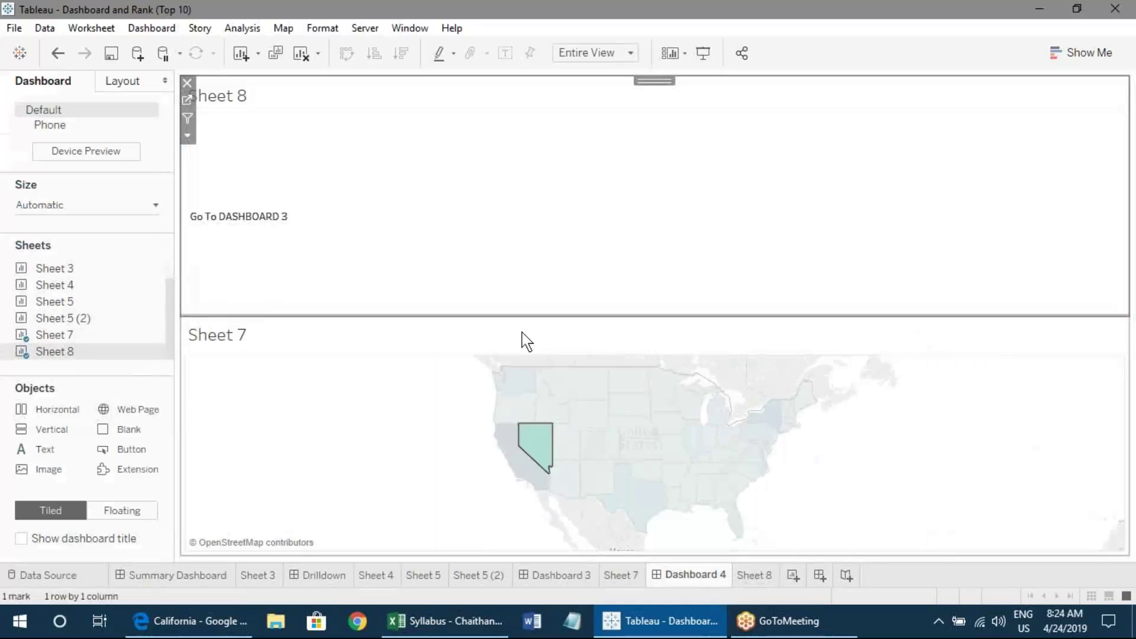
left_click_drag(515, 317, 538, 207)
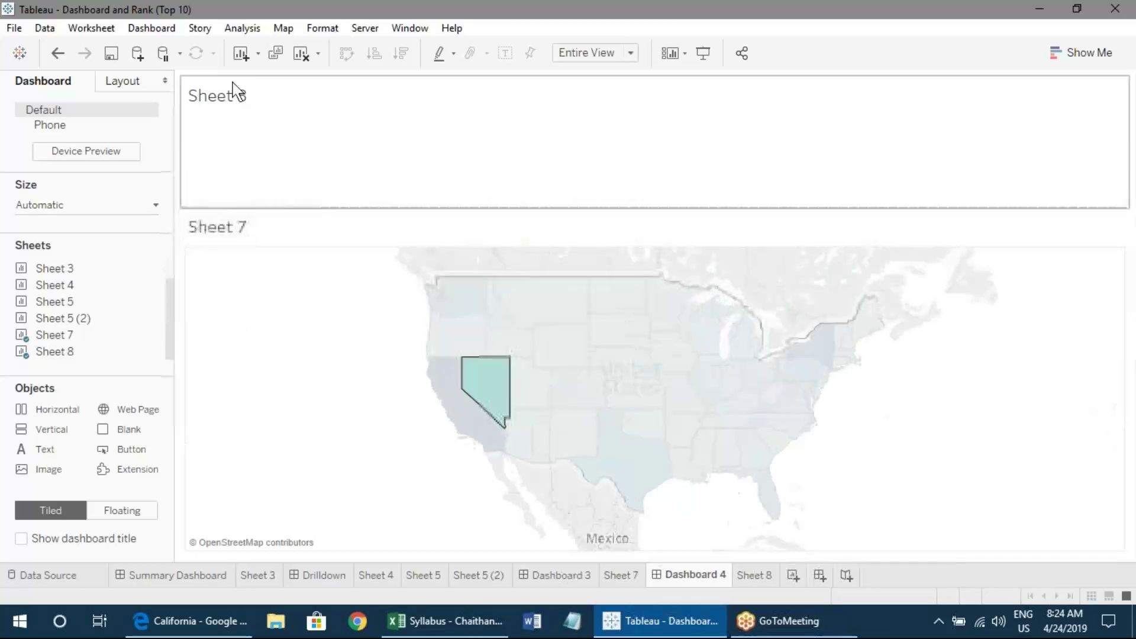
right_click(237, 94)
left_click(265, 141)
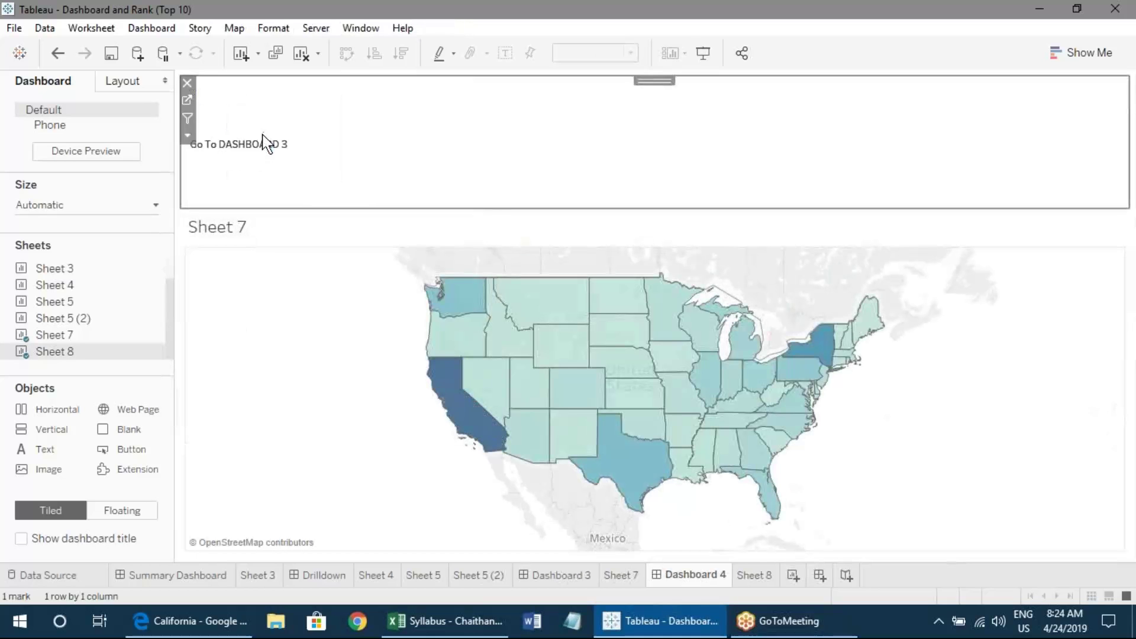
left_click_drag(292, 208, 321, 120)
- Change the mark type of Sheet 8 to Shape
left_click(754, 576)
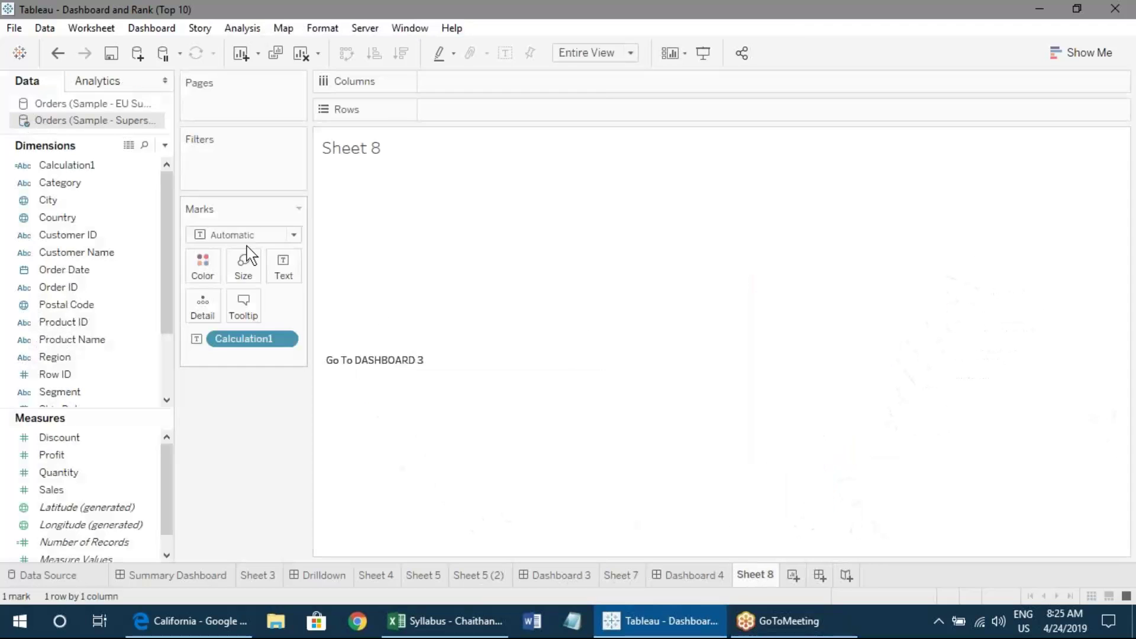
left_click(237, 235)
left_click(229, 366)
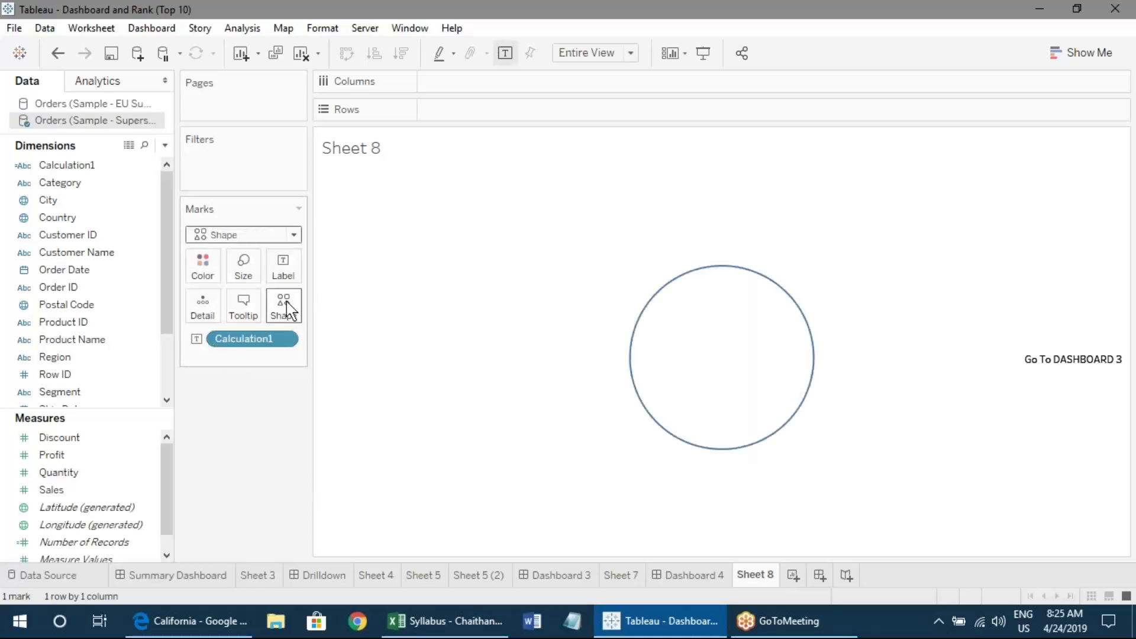
left_click(149, 179)
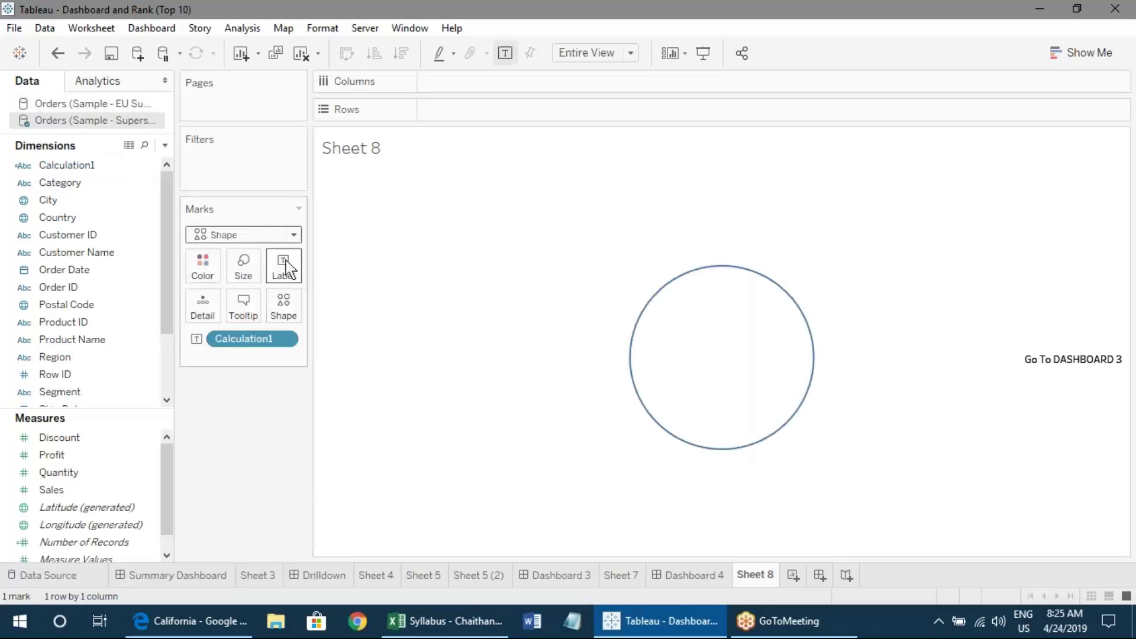
left_click(255, 237)
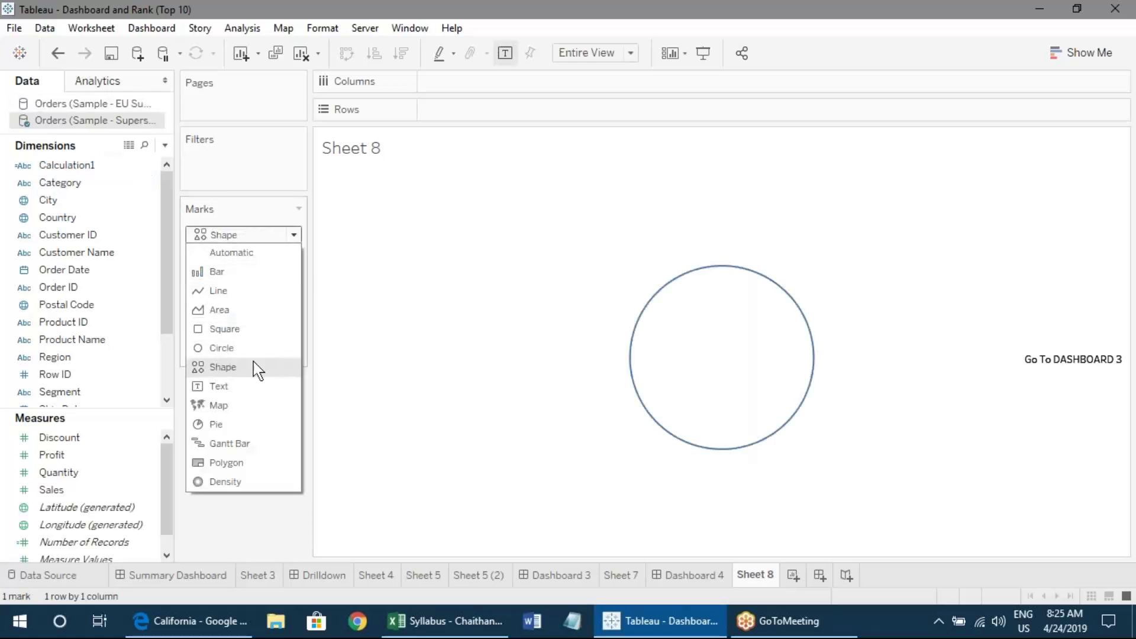
left_click(249, 507)
- Assign the black circled left arrow from the Arrows palette as the mark's shape in Sheet 8
left_click(284, 301)
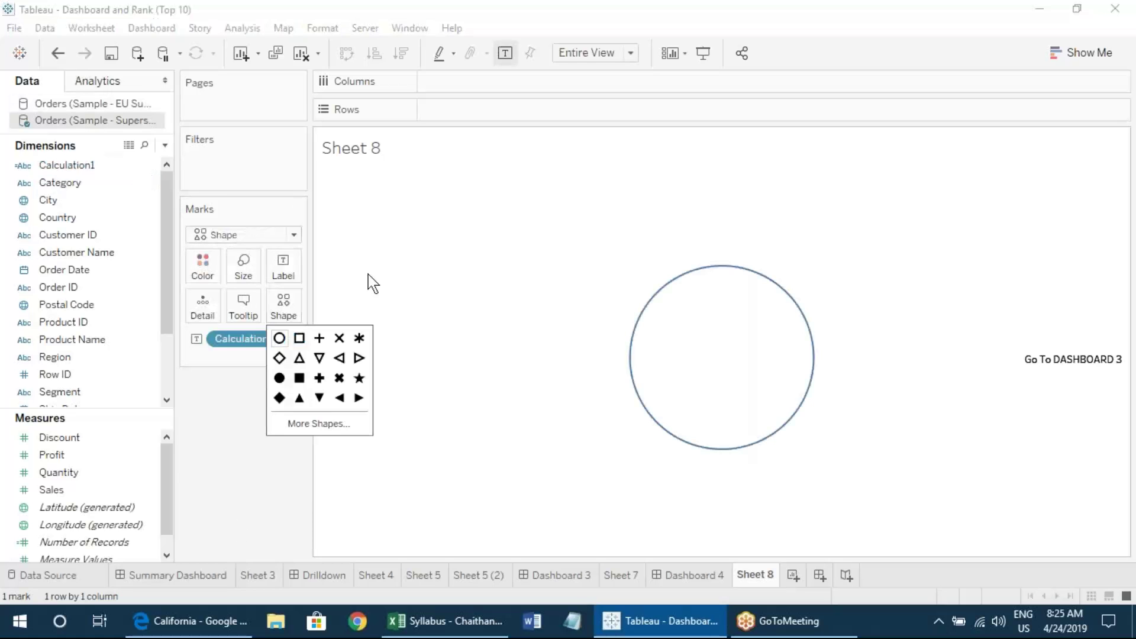
left_click(320, 424)
left_click(569, 191)
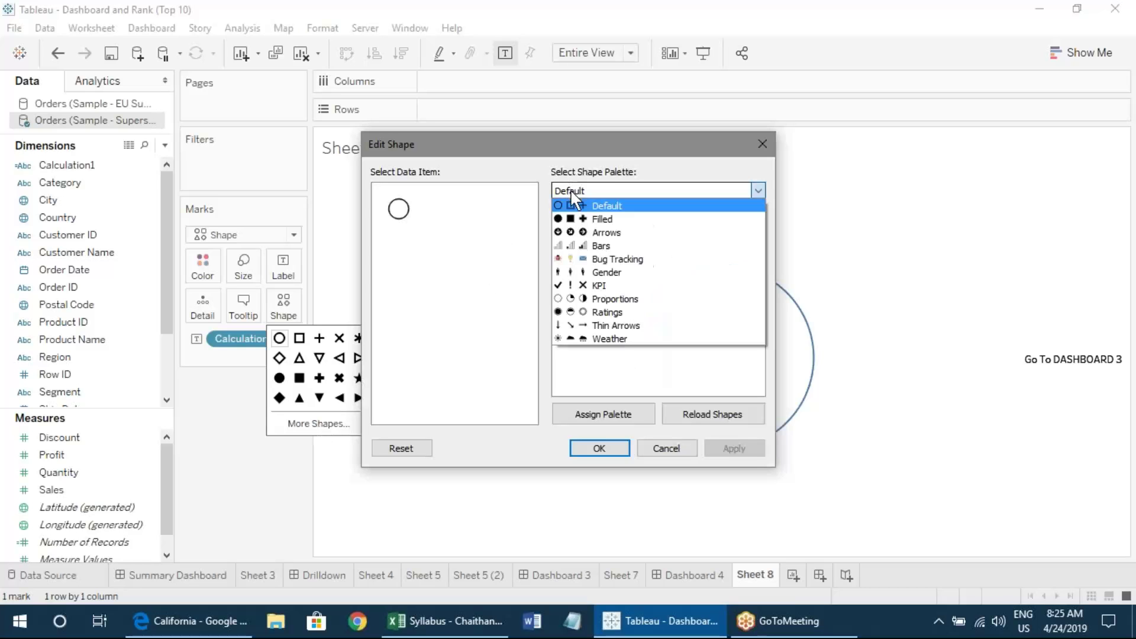
left_click(606, 230)
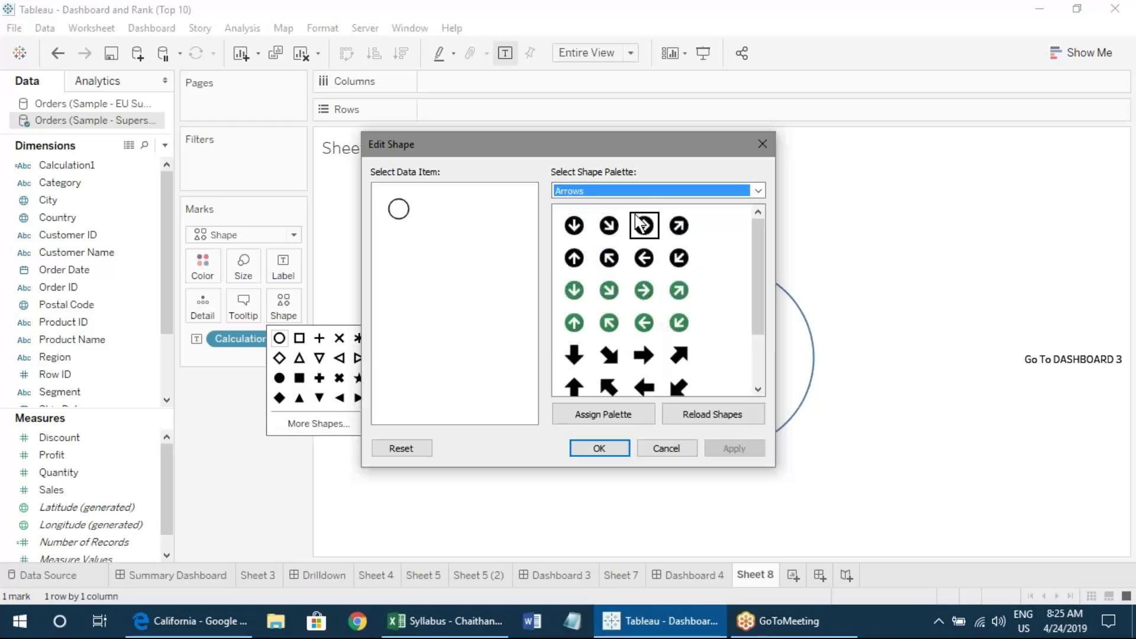
left_click(644, 259)
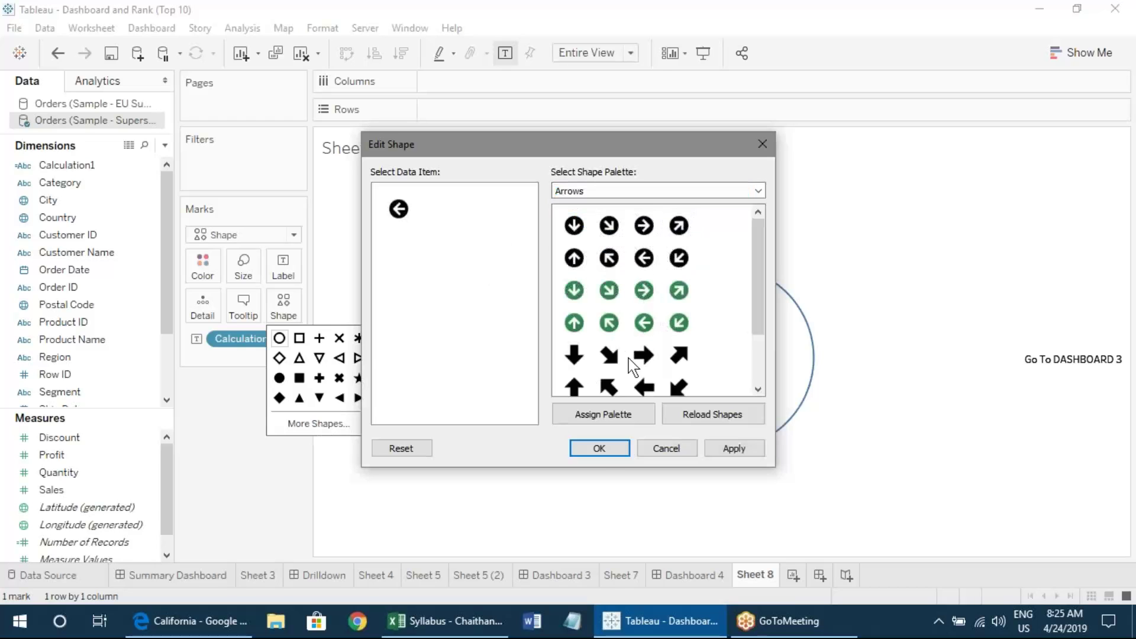
left_click(600, 453)
- Edit Dashboard 4's GoToSheet1 action so its source is Sheet 8 instead of Sheet 7, and save the actions
left_click(692, 574)
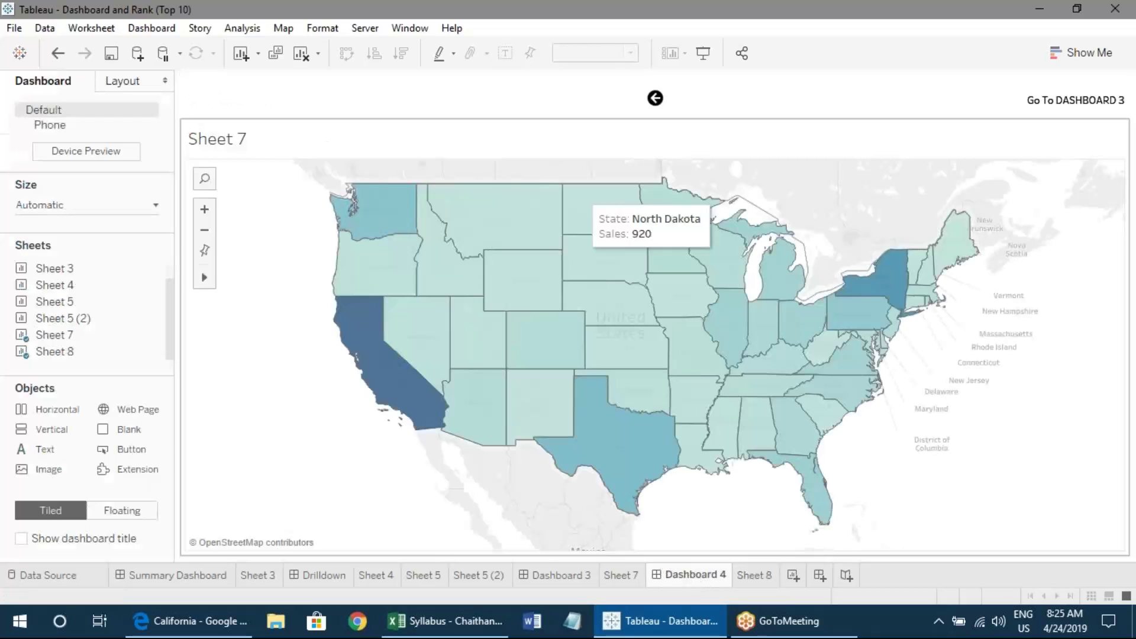
left_click(155, 30)
left_click(176, 242)
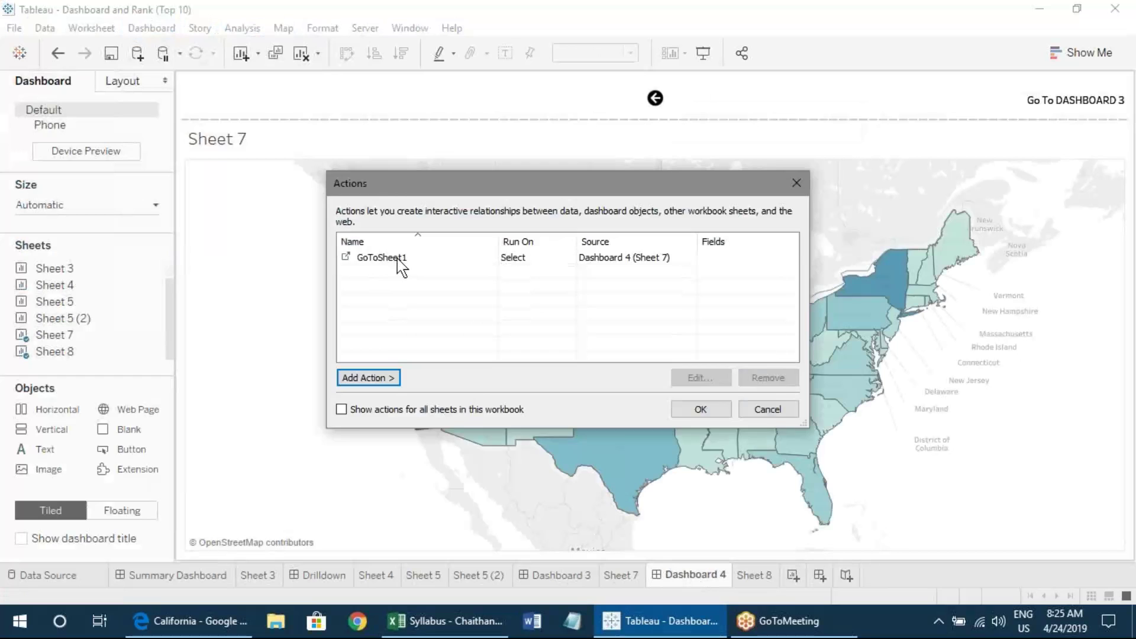
double_click(396, 258)
left_click(404, 242)
left_click(404, 258)
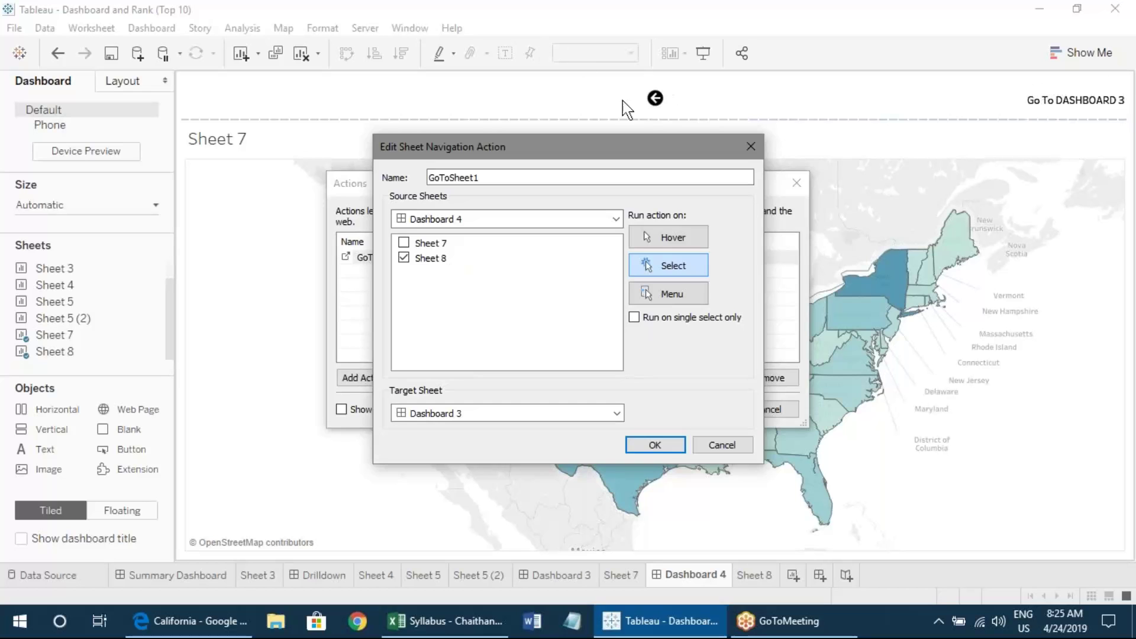
left_click(655, 445)
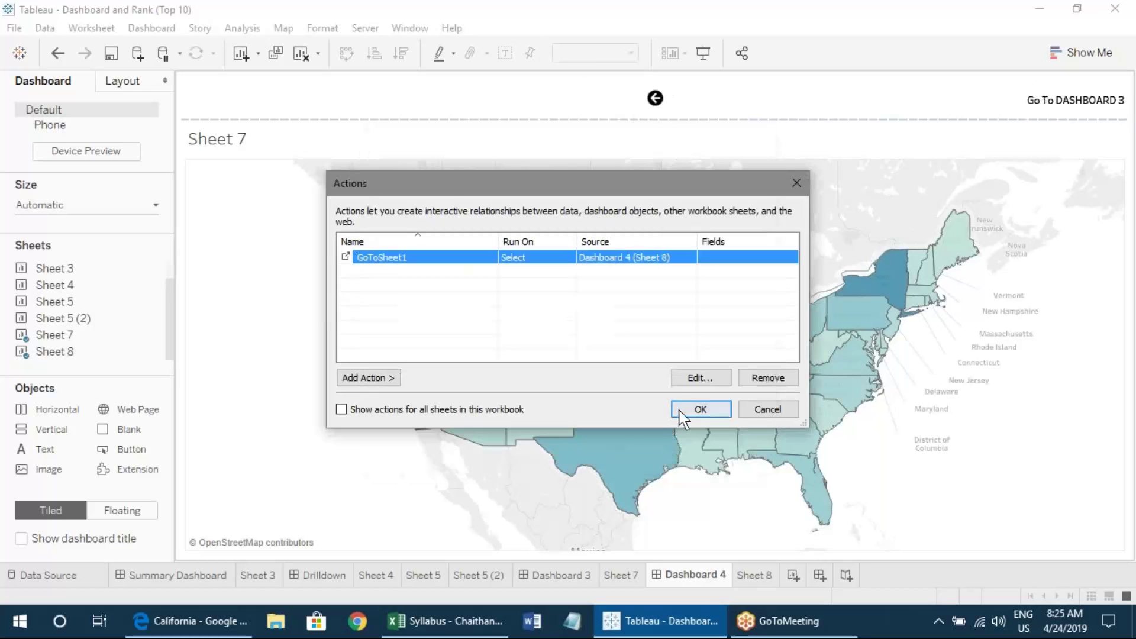
left_click(698, 408)
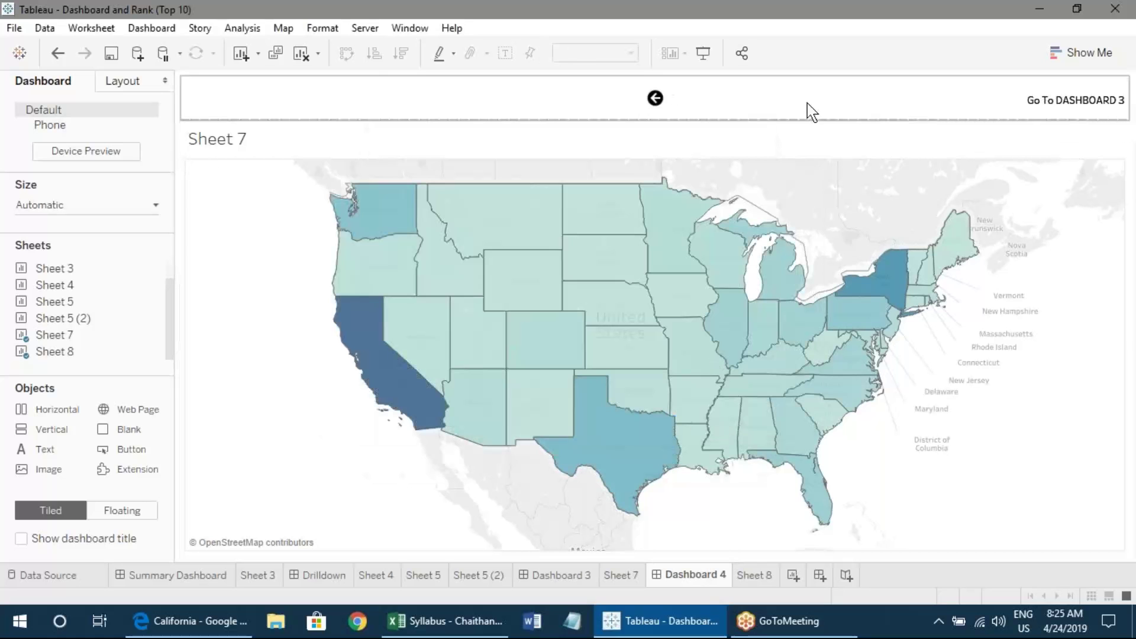
- Test the arrow mark's navigation to Dashboard 3, and return to Dashboard 4
left_click(657, 100)
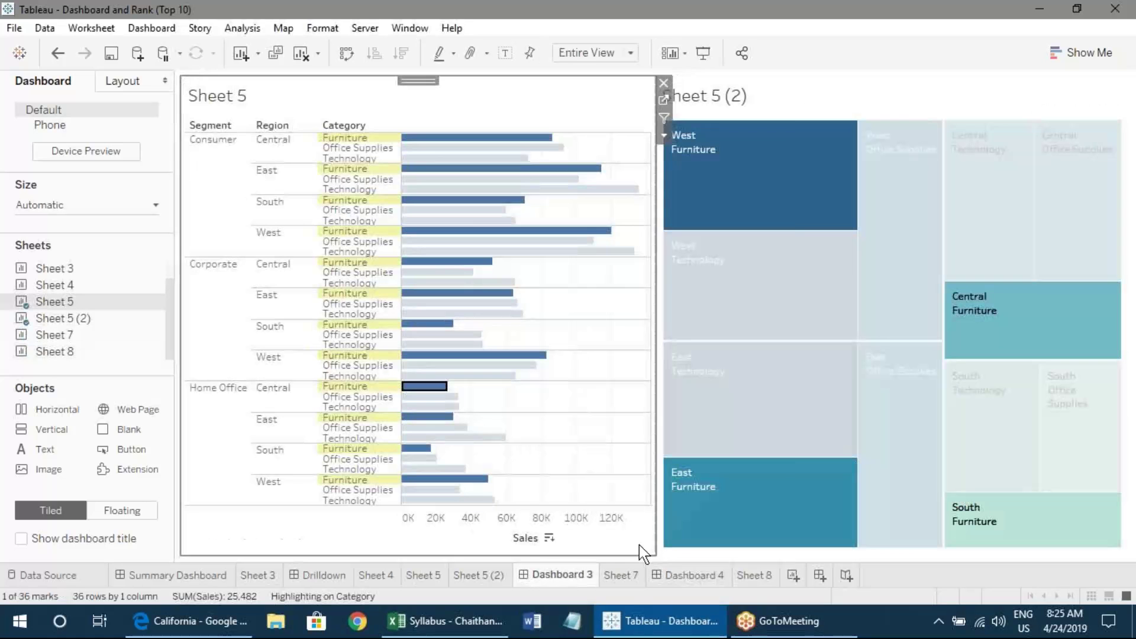
left_click(710, 576)
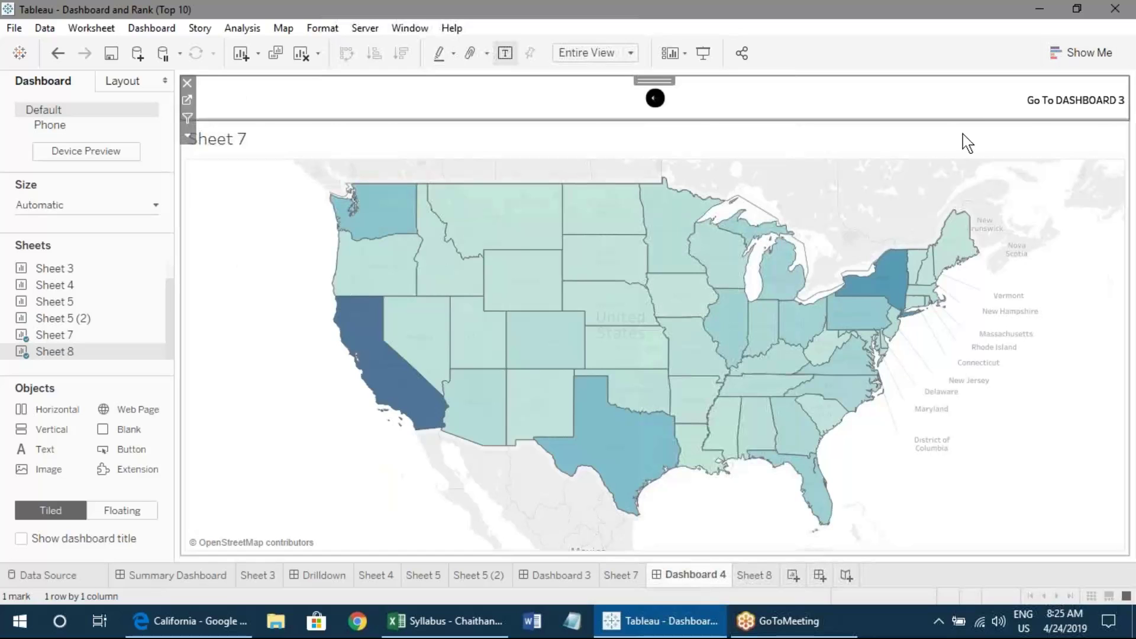
mouse_move(655, 98)
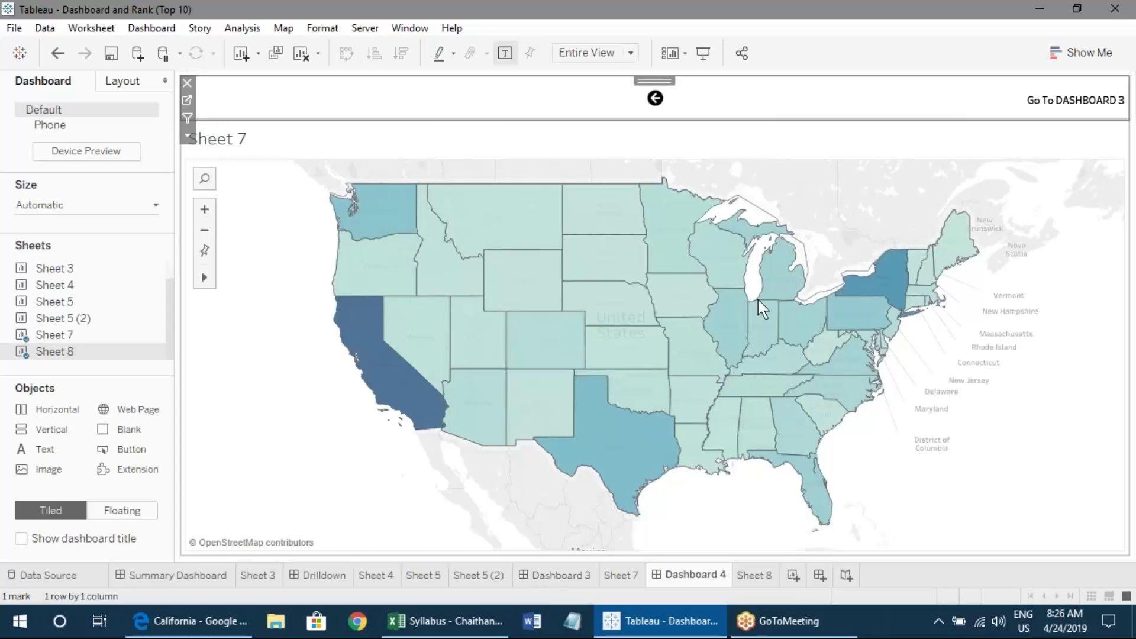
- Review the calculated field's formula in Sheet 8, close it without changes, and return to Dashboard 4
left_click(754, 575)
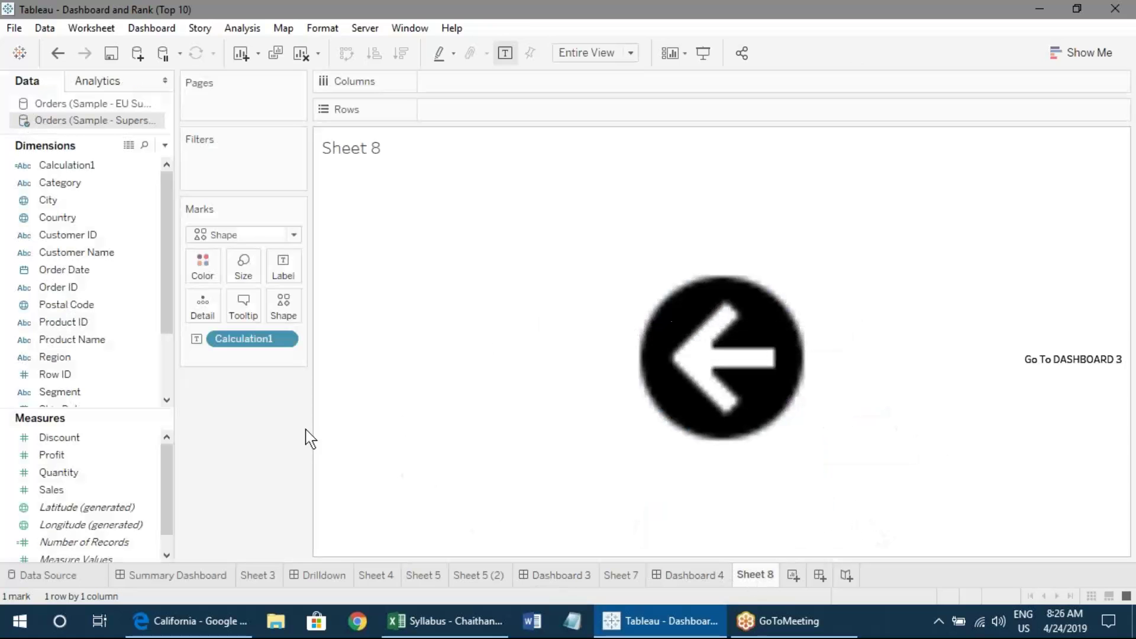
left_click(133, 187)
right_click(89, 168)
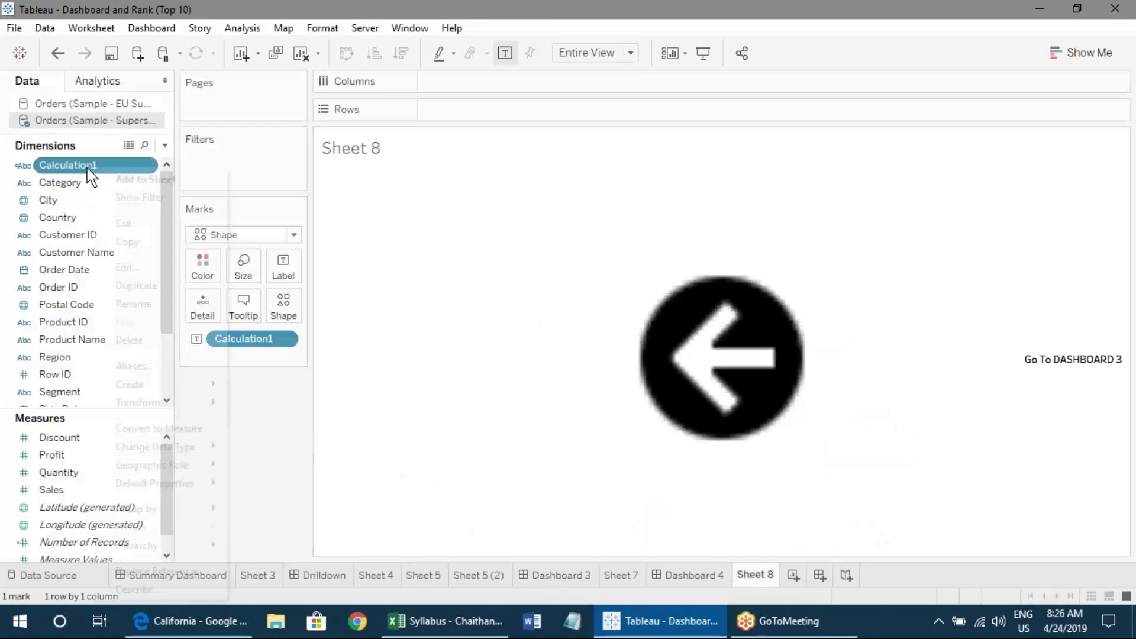
left_click(129, 265)
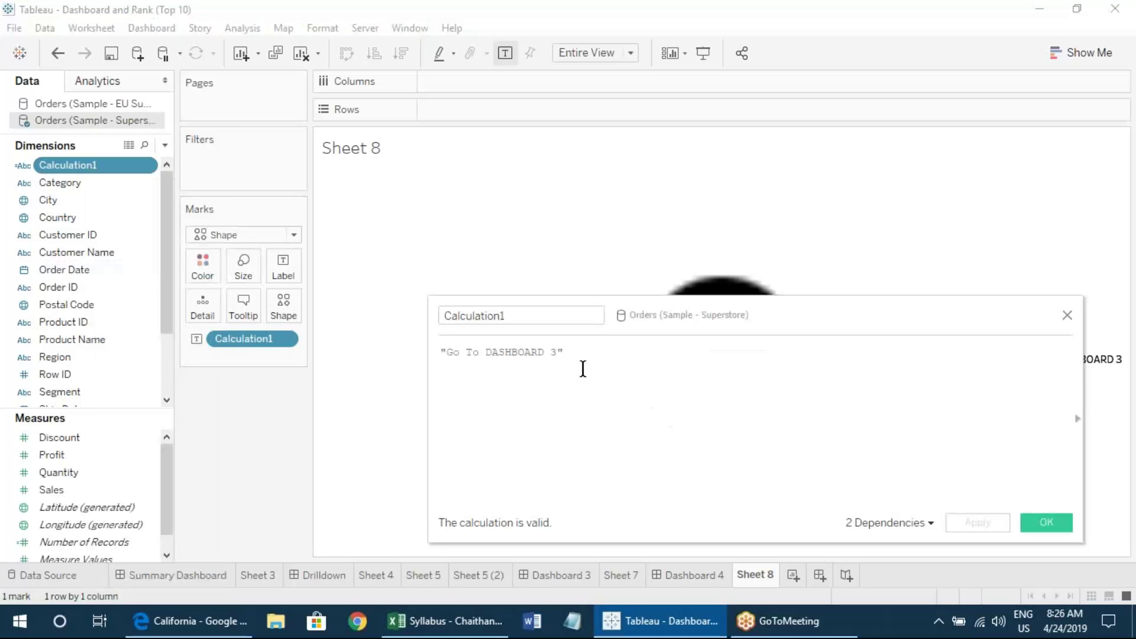
left_click(1041, 521)
left_click(702, 576)
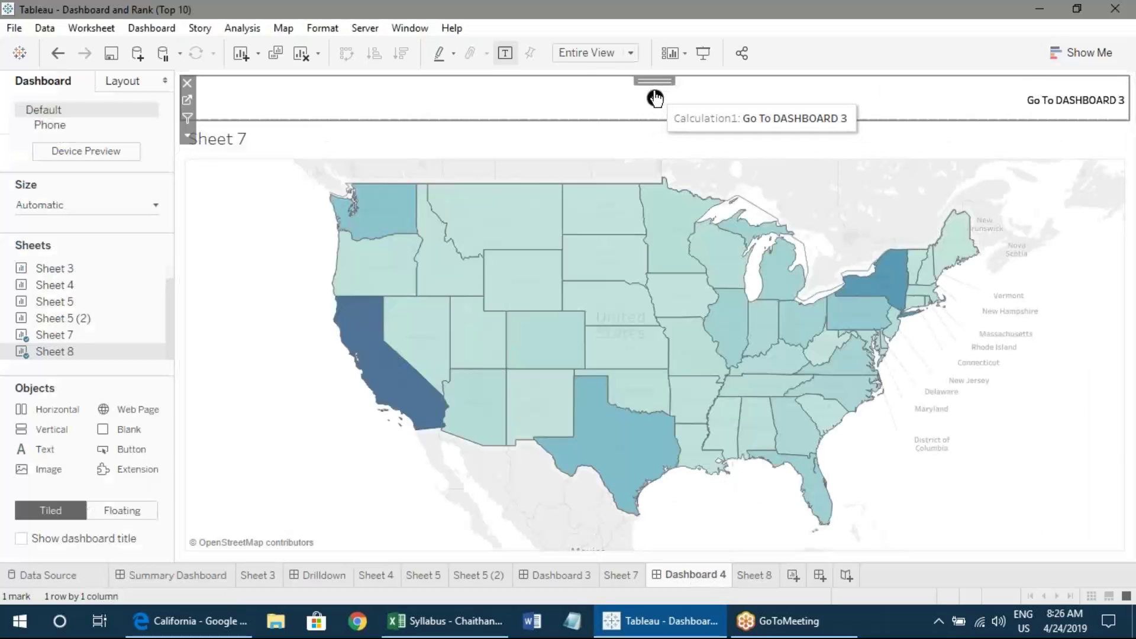
- Look at the action types available for Dashboard 4, close the actions without changes, and follow the arrow to Dashboard 3
left_click(151, 29)
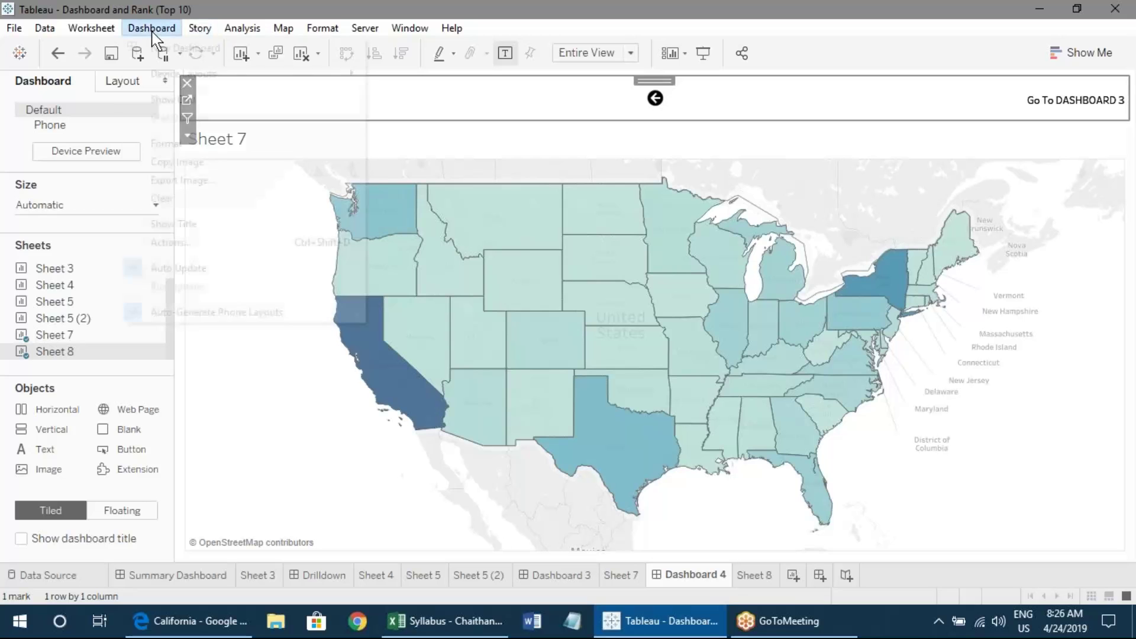
left_click(171, 242)
left_click(391, 379)
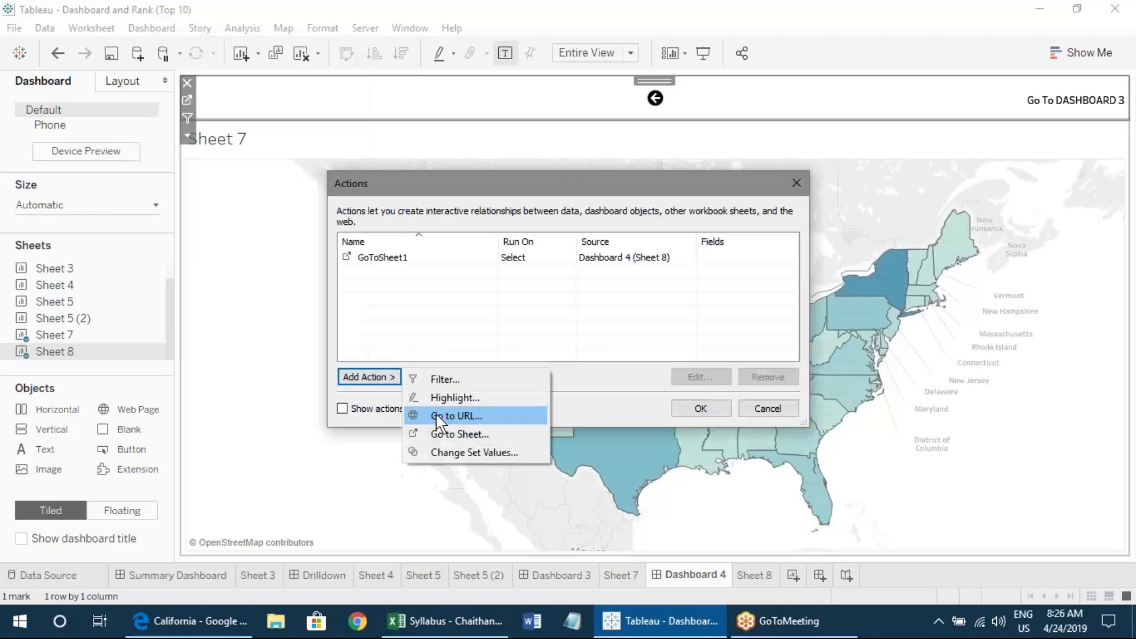
left_click(626, 349)
key("Escape")
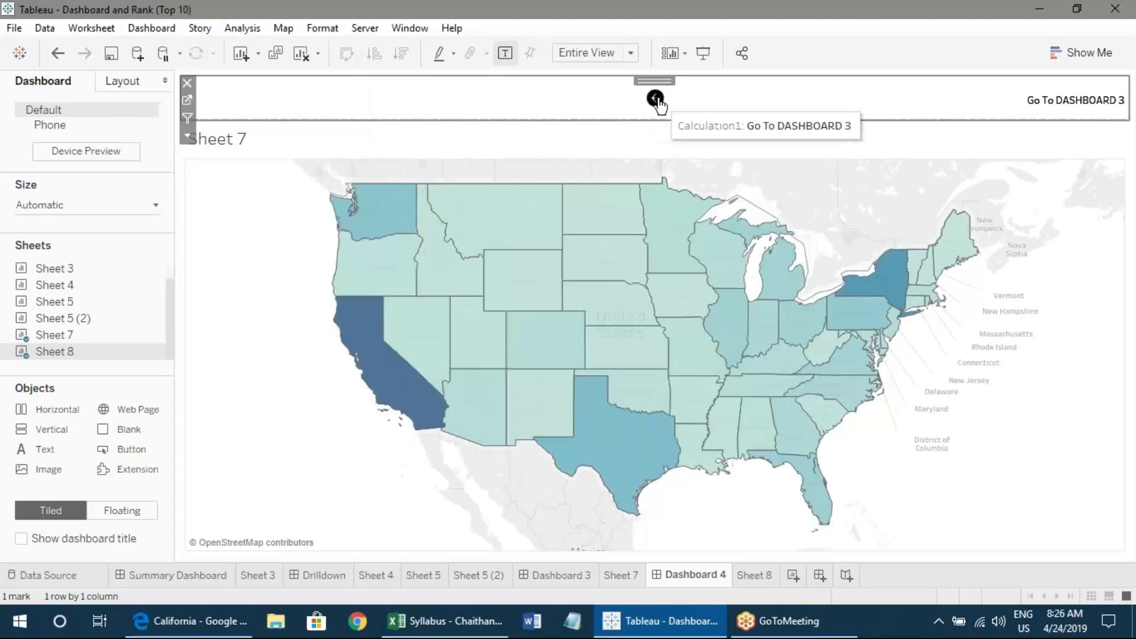
left_click(655, 98)
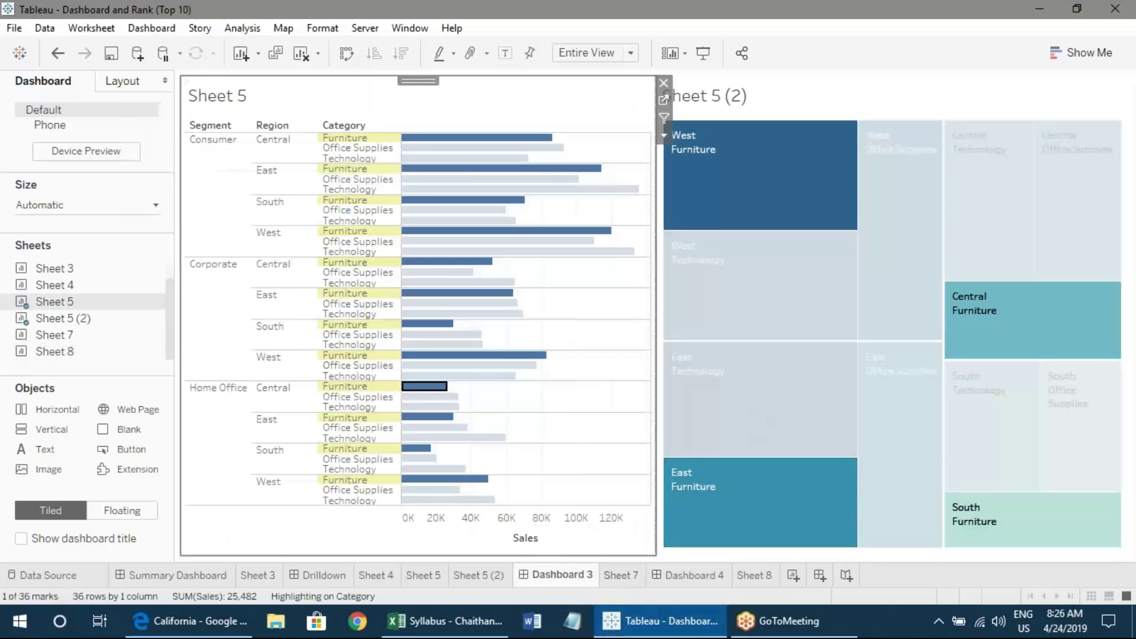